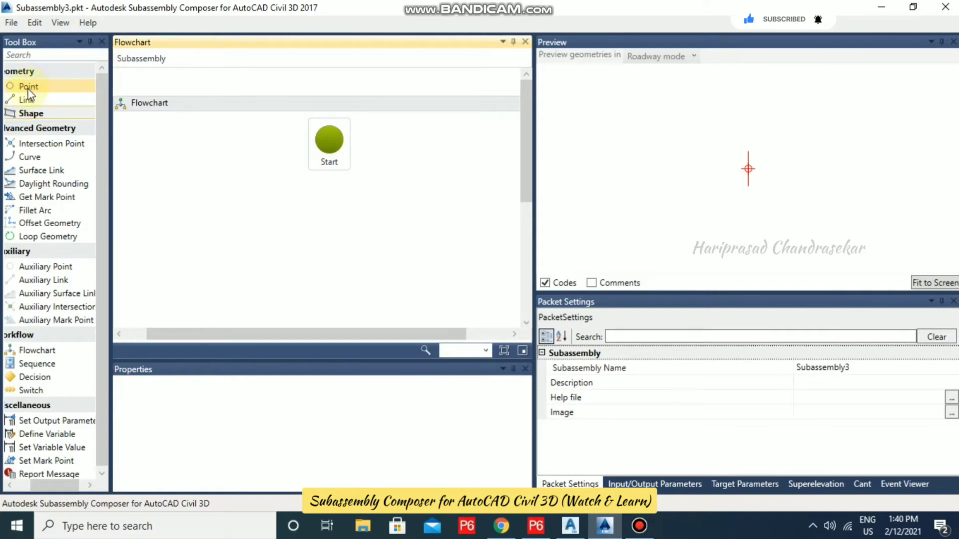
# - Add two points to the flowchart below Start, with the second point linked to the first
pyautogui.moveTo(30, 88); pyautogui.dragTo(342, 202)
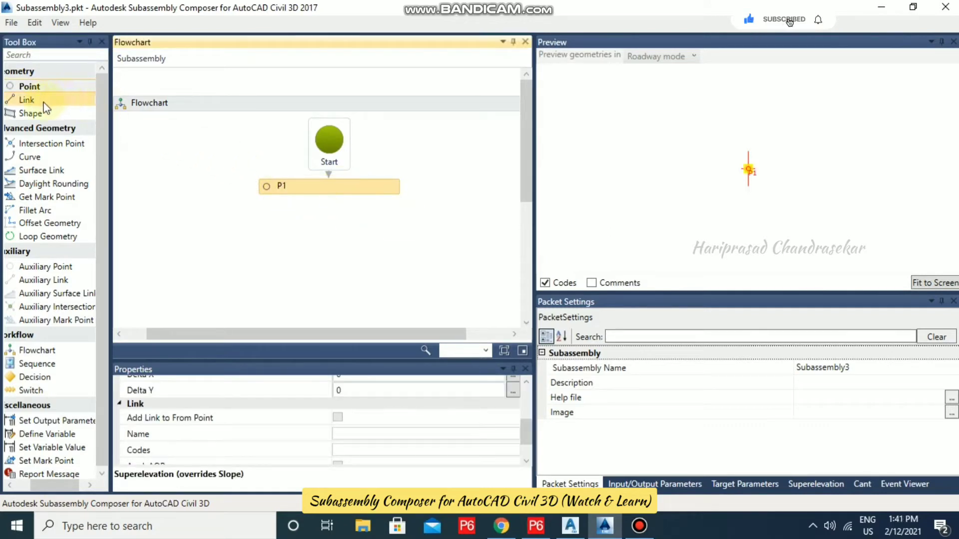
pyautogui.moveTo(46, 87); pyautogui.dragTo(338, 214)
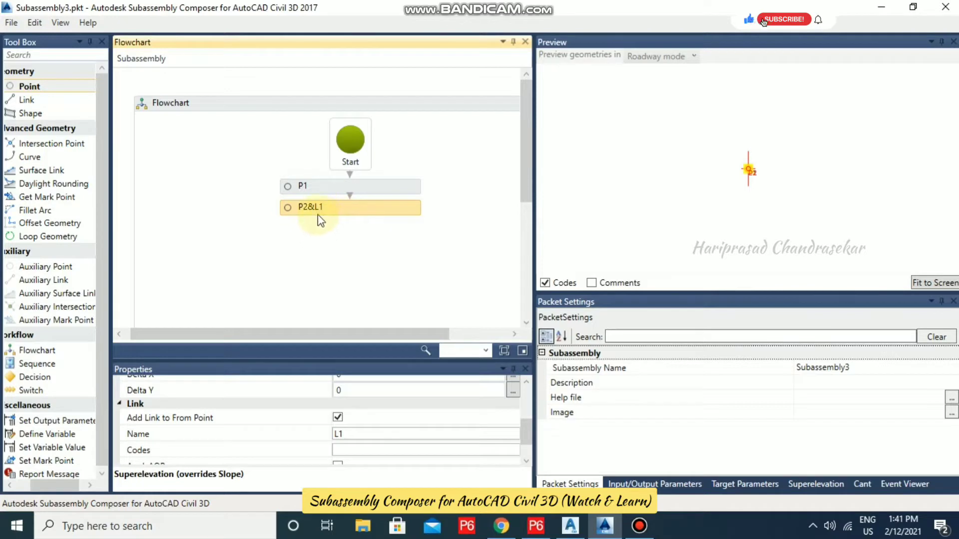
pyautogui.click(322, 212)
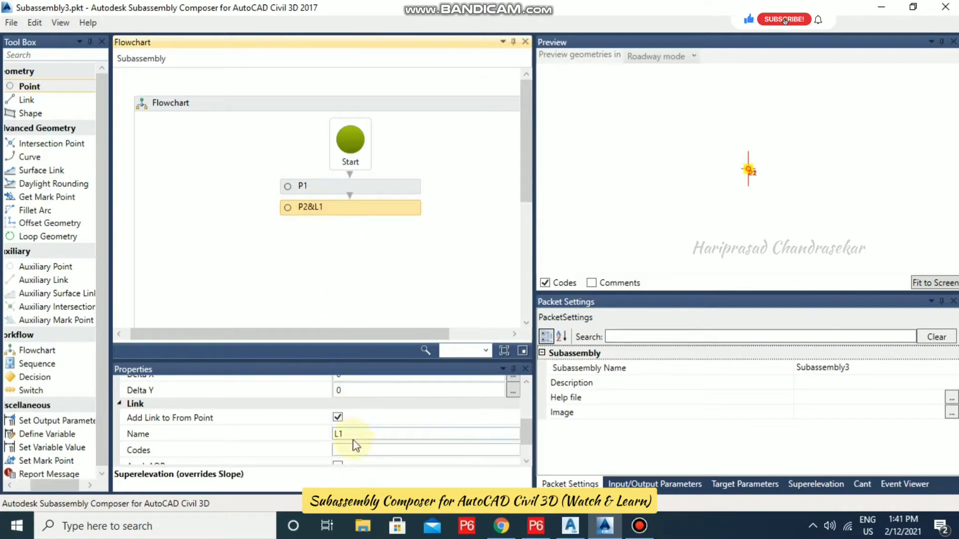
# - Set the geometry type of point P2 to Slope and Delta X
pyautogui.scroll(5, 353, 438)
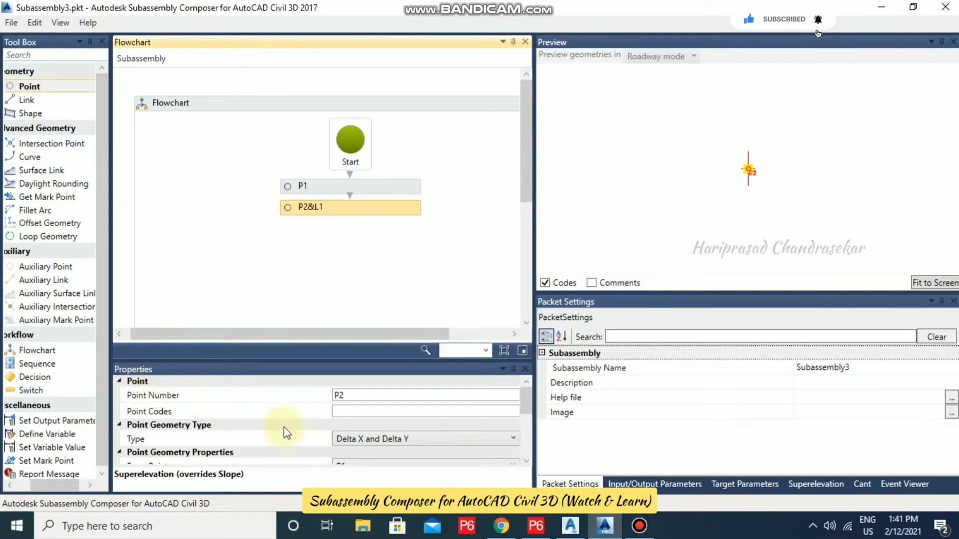
pyautogui.click(513, 439)
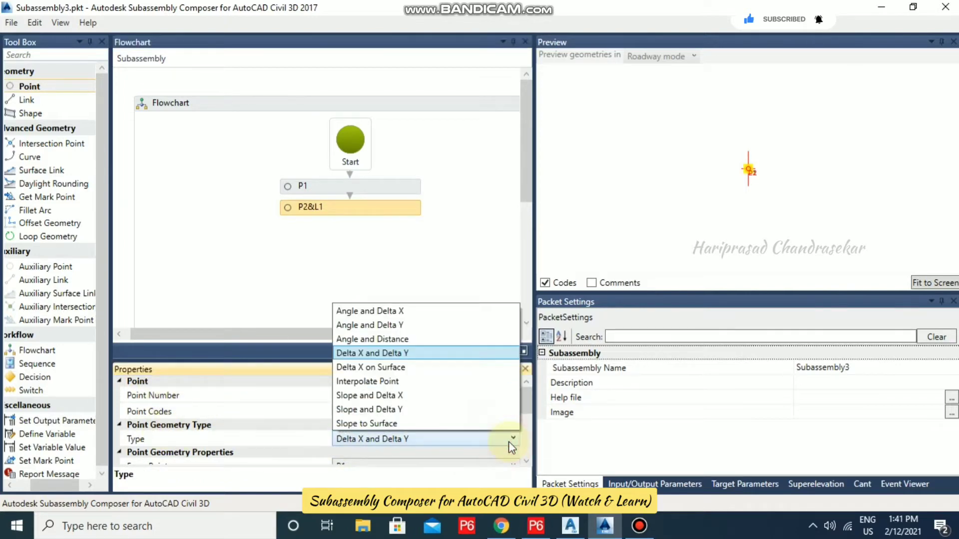
pyautogui.click(409, 397)
pyautogui.scroll(-1, 420, 430)
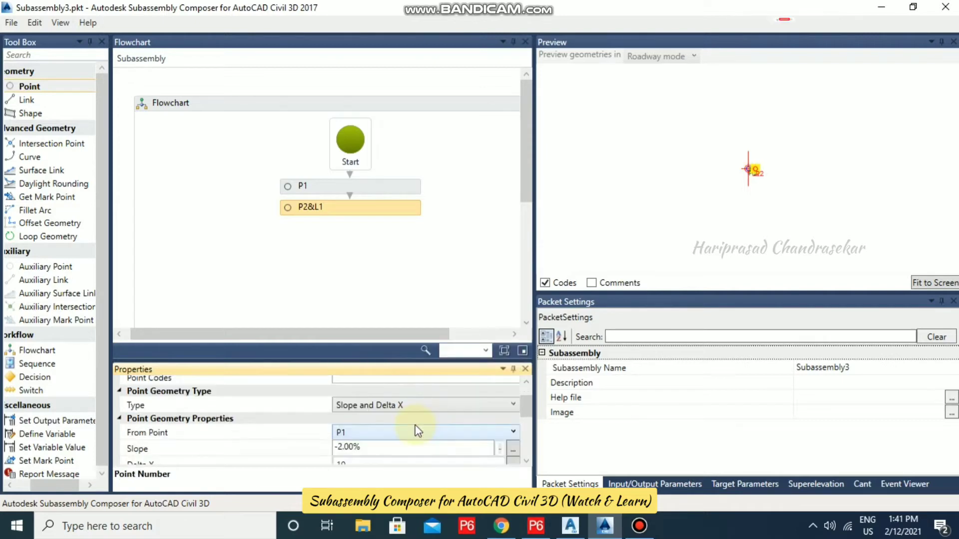
pyautogui.scroll(-1, 417, 430)
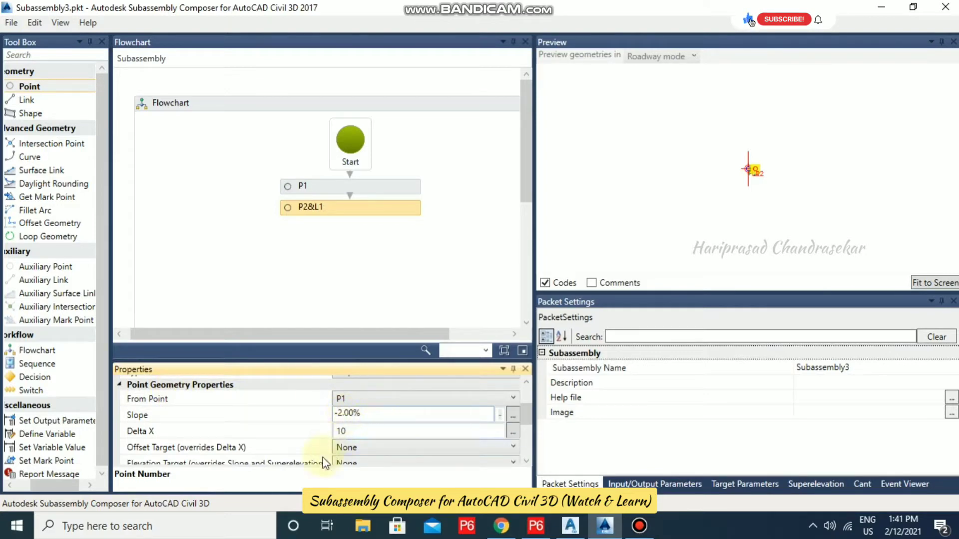
pyautogui.click(366, 435)
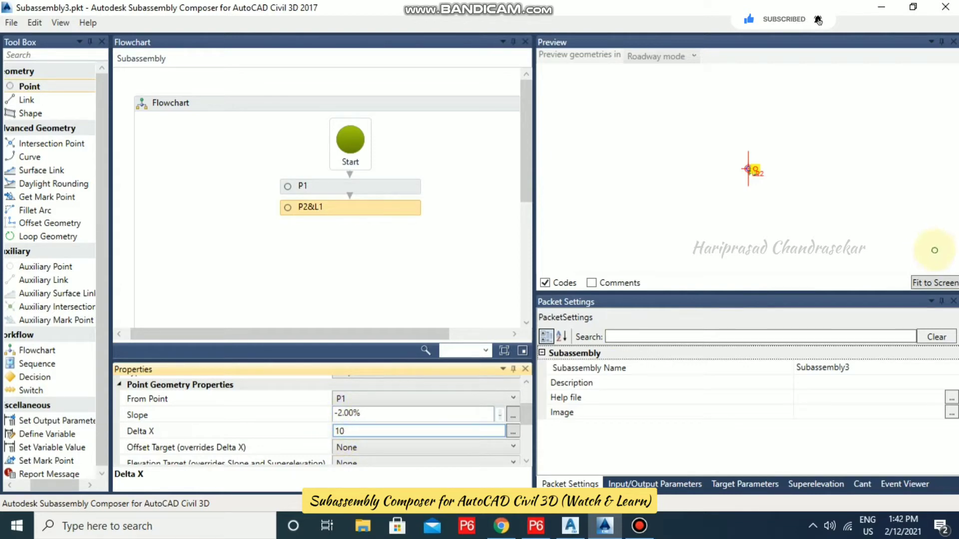
pyautogui.click(932, 282)
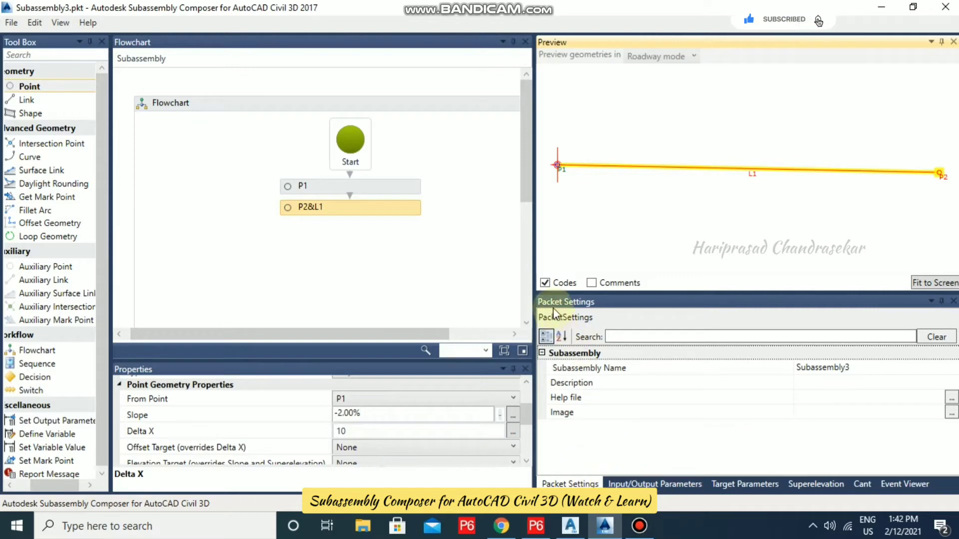
# - Set the default value of the Side input parameter to Right
pyautogui.click(660, 485)
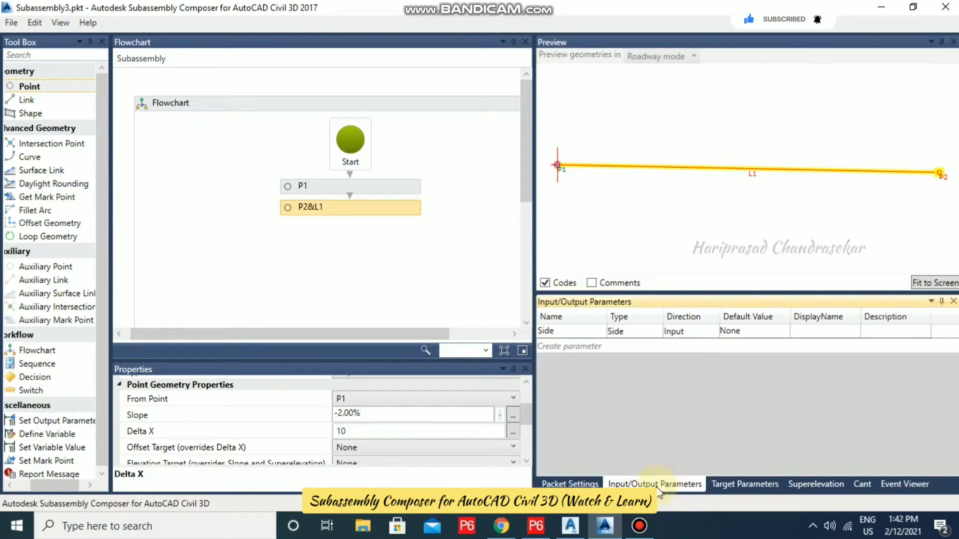
pyautogui.click(555, 331)
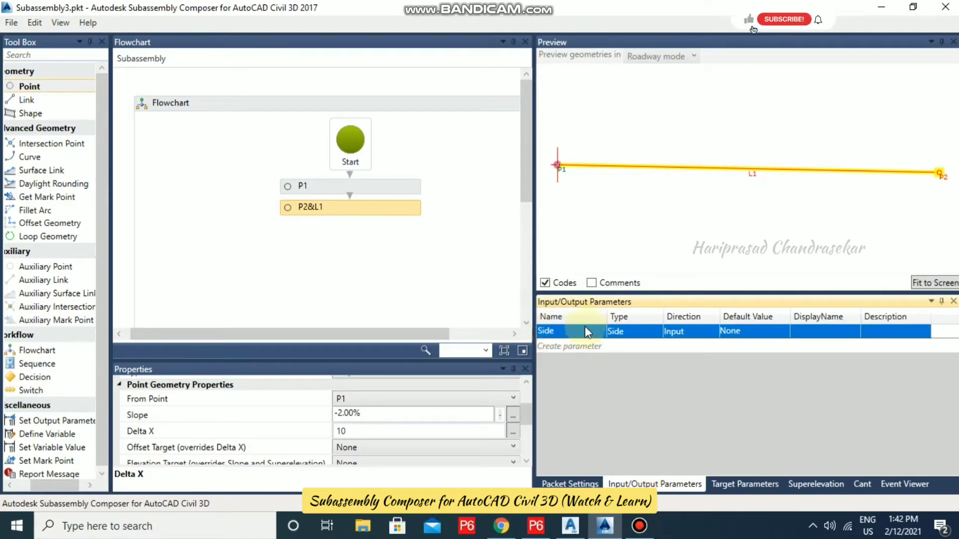
pyautogui.click(787, 332)
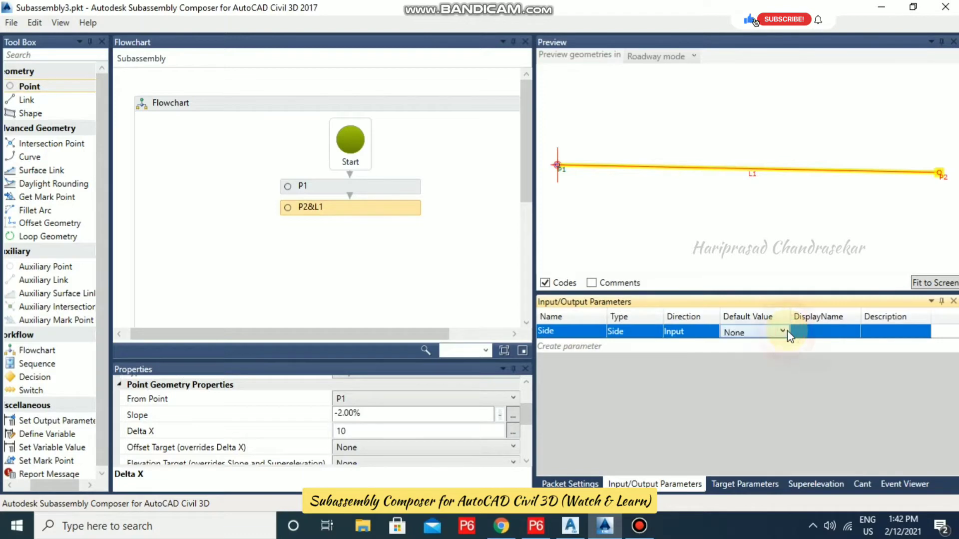
pyautogui.click(785, 331)
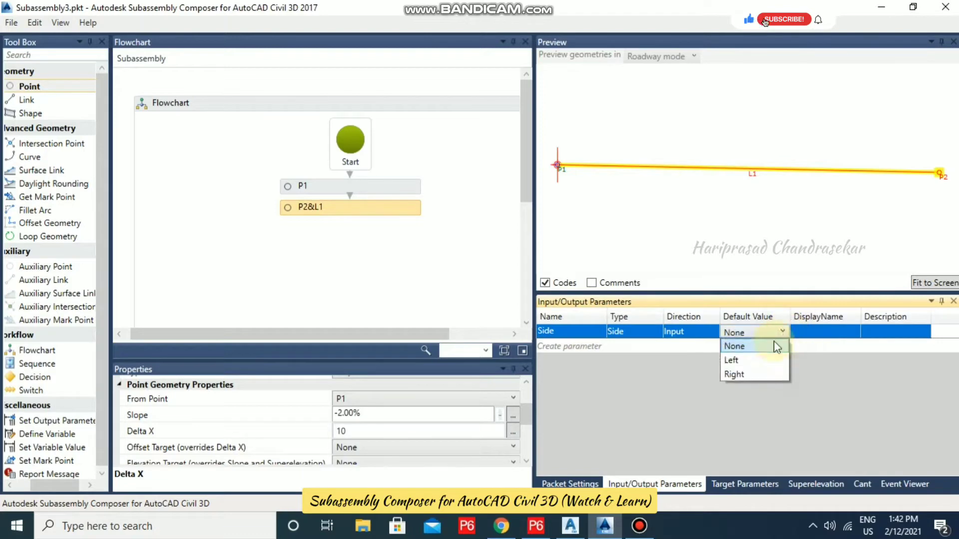
pyautogui.click(737, 374)
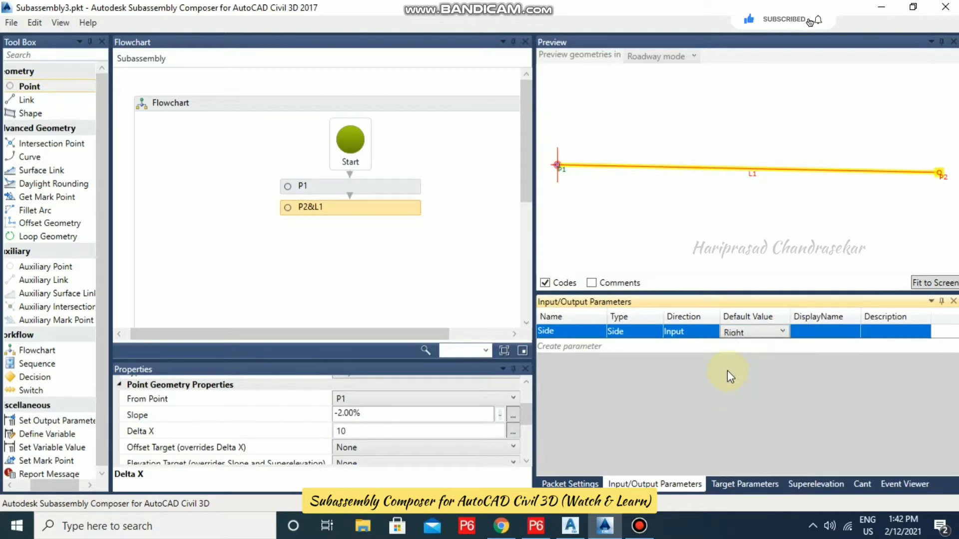
# - Create an input parameter of type Double named LaneWidth
pyautogui.click(580, 347)
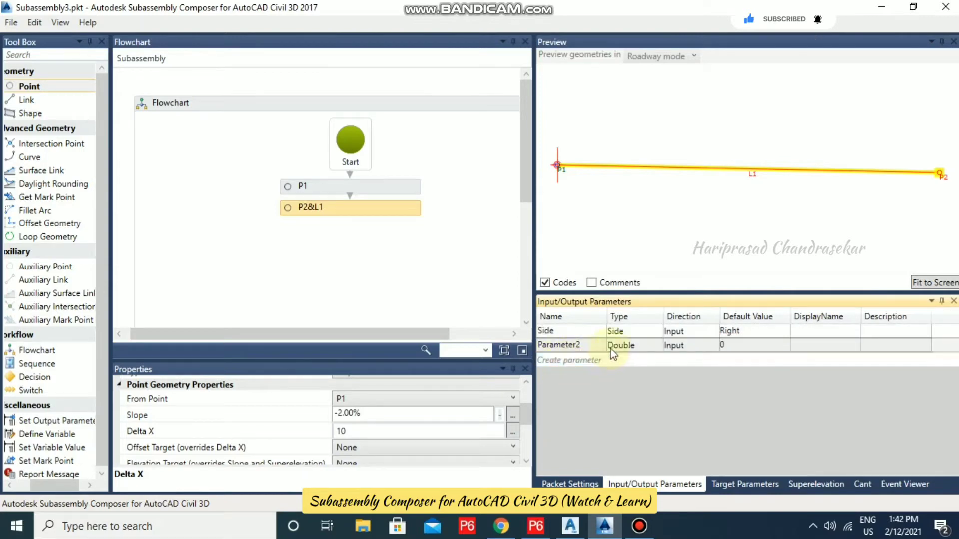
pyautogui.click(654, 349)
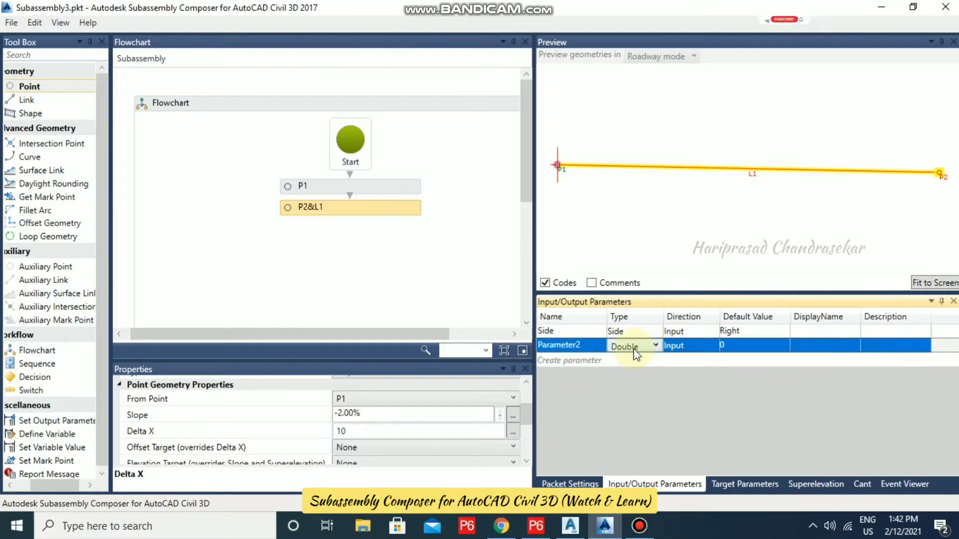
pyautogui.click(648, 346)
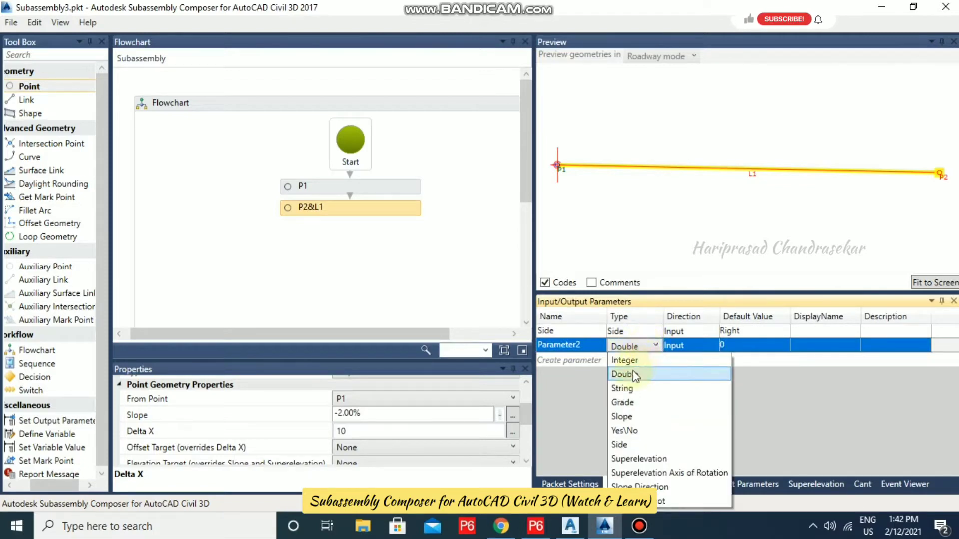
pyautogui.click(633, 379)
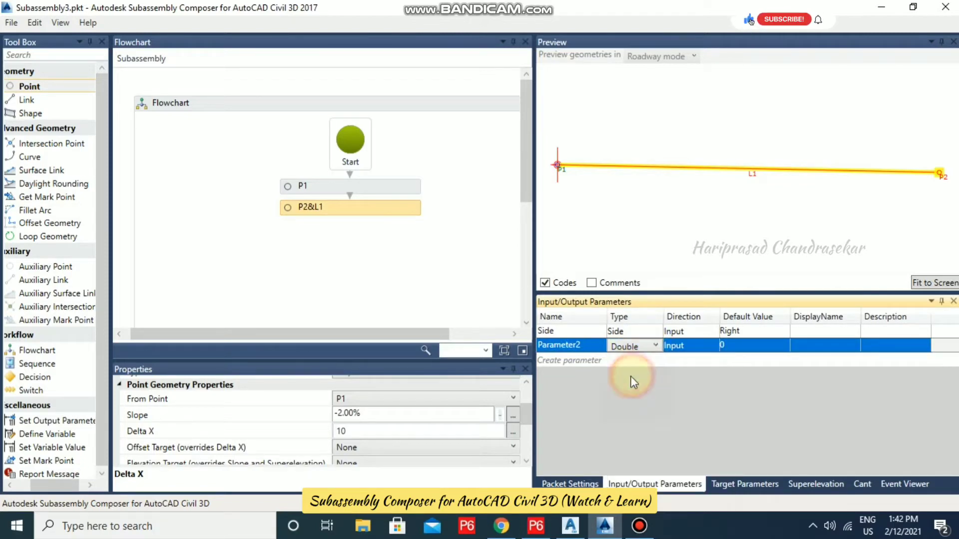
pyautogui.click(589, 344)
pyautogui.write('L')
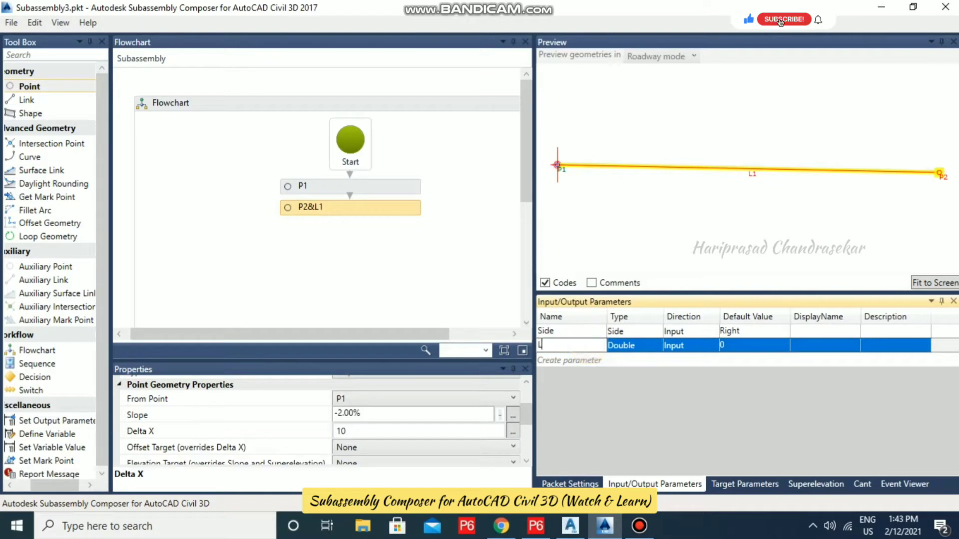
pyautogui.write('aneWidth')
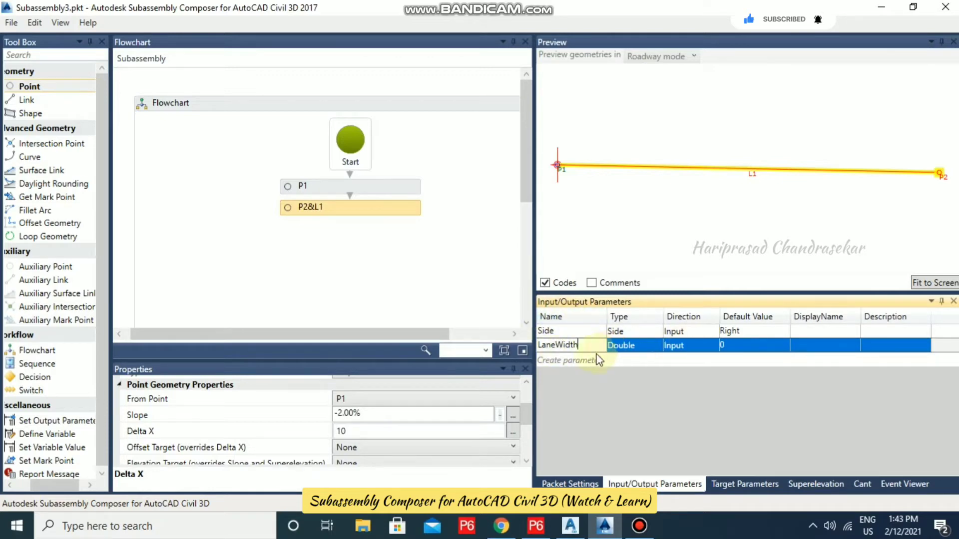
# - Give the LaneWidth parameter a default value of 10 and the display name "Lane Width"
pyautogui.click(751, 346)
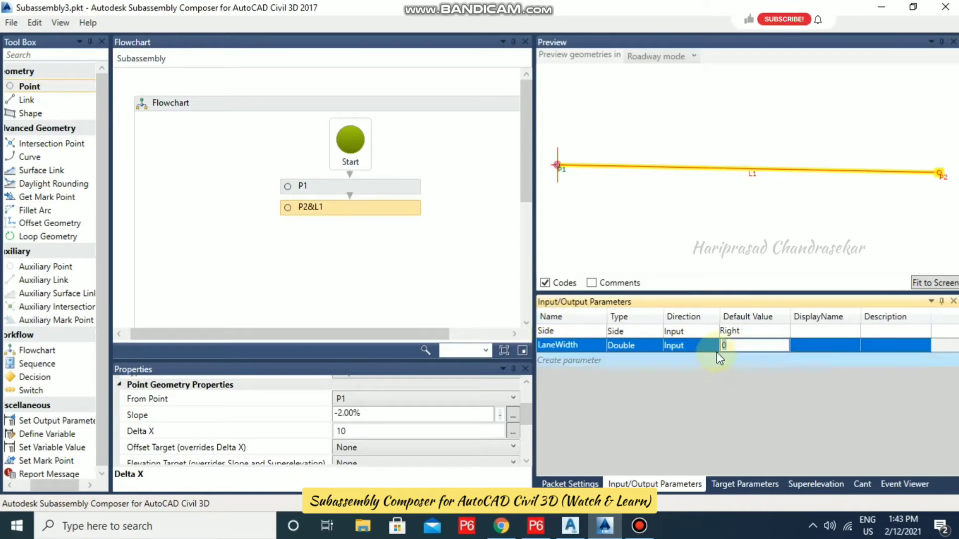
pyautogui.write('10')
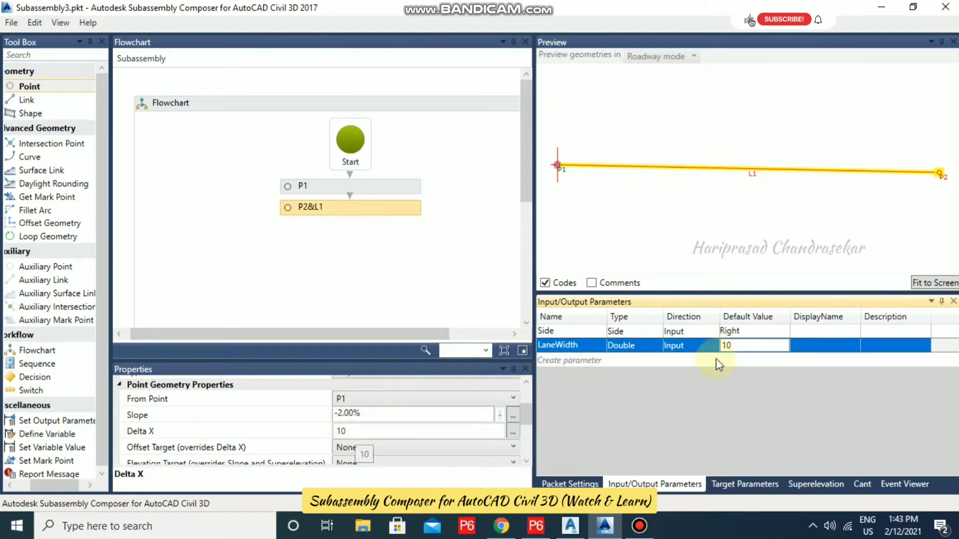
pyautogui.click(818, 347)
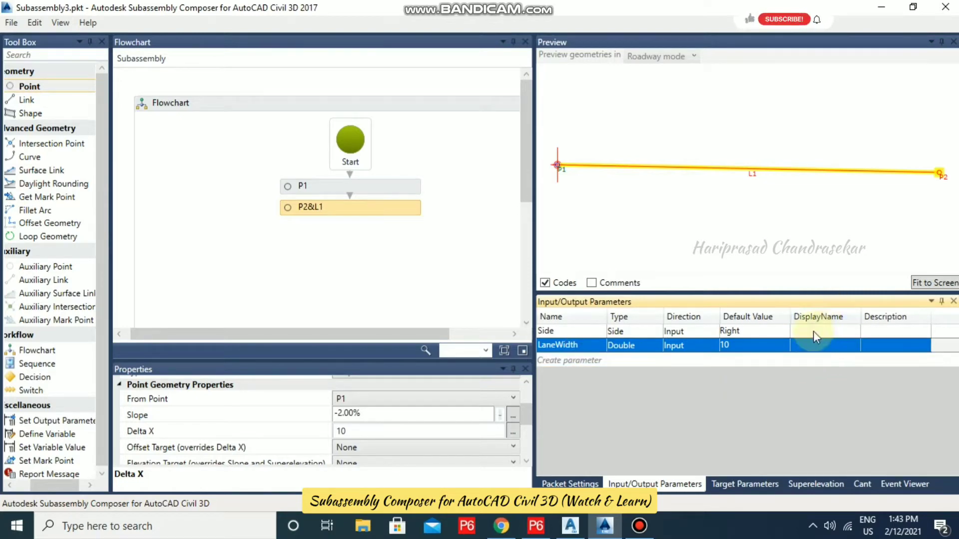
pyautogui.click(813, 344)
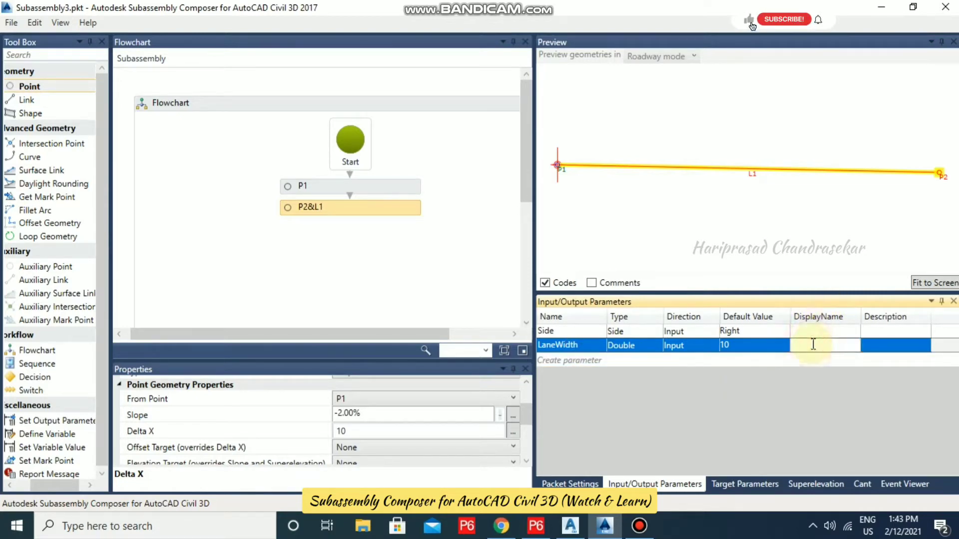
pyautogui.write('Lane Width')
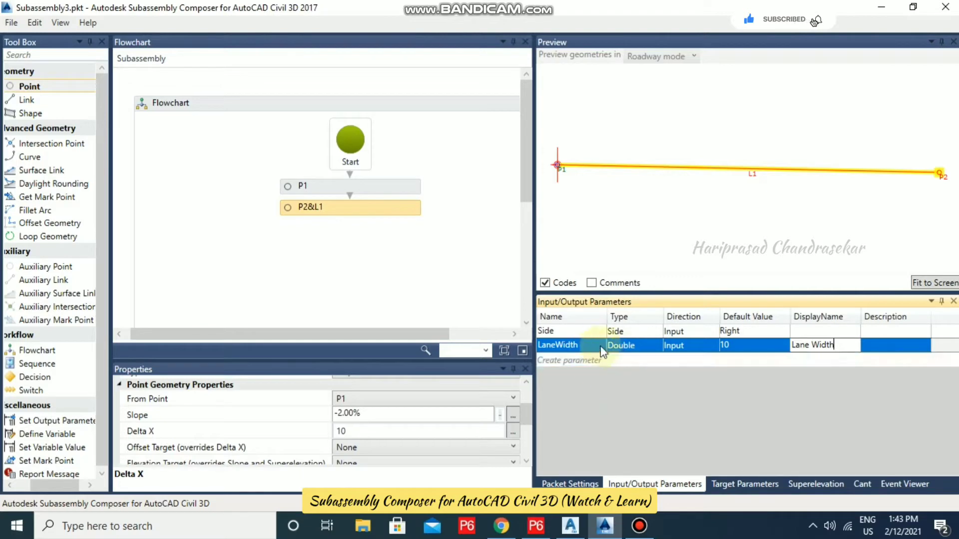
# - Set point P2's Delta X to the LaneWidth parameter instead of a fixed number
pyautogui.click(587, 346)
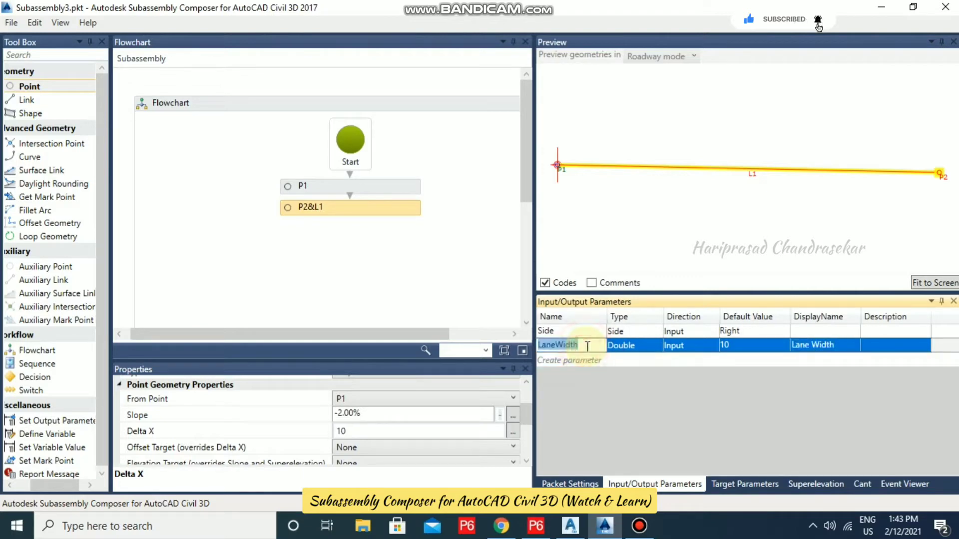
pyautogui.click(374, 430)
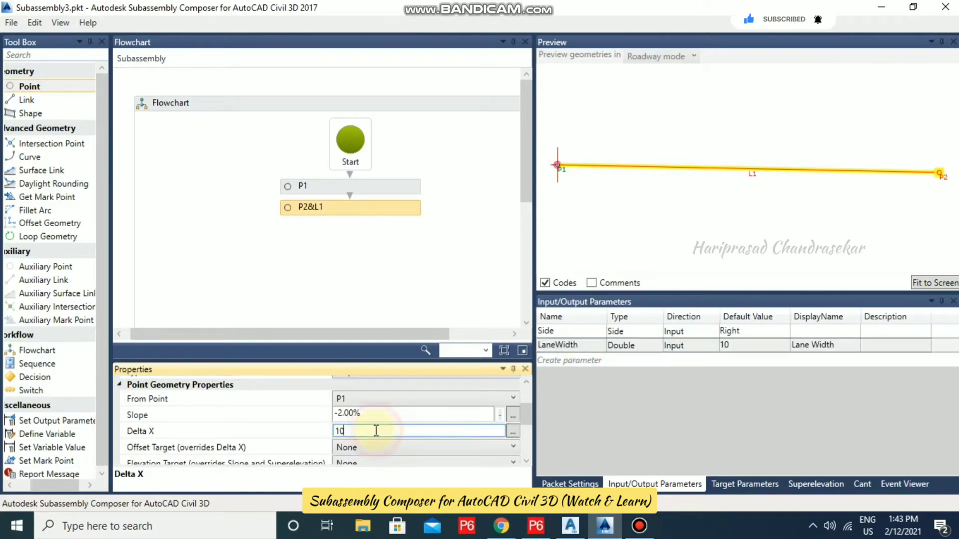
pyautogui.press('BackSpace')
pyautogui.press('BackSpace')
pyautogui.write('LaneWidth')
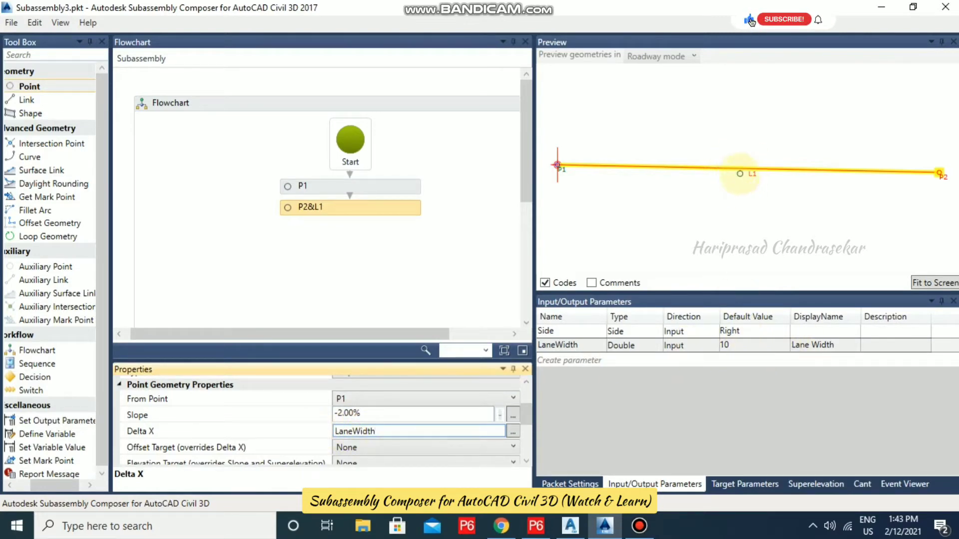
# - Change the default value of the LaneWidth parameter to 5
pyautogui.click(758, 346)
pyautogui.moveTo(758, 346); pyautogui.dragTo(692, 345)
pyautogui.write('5')
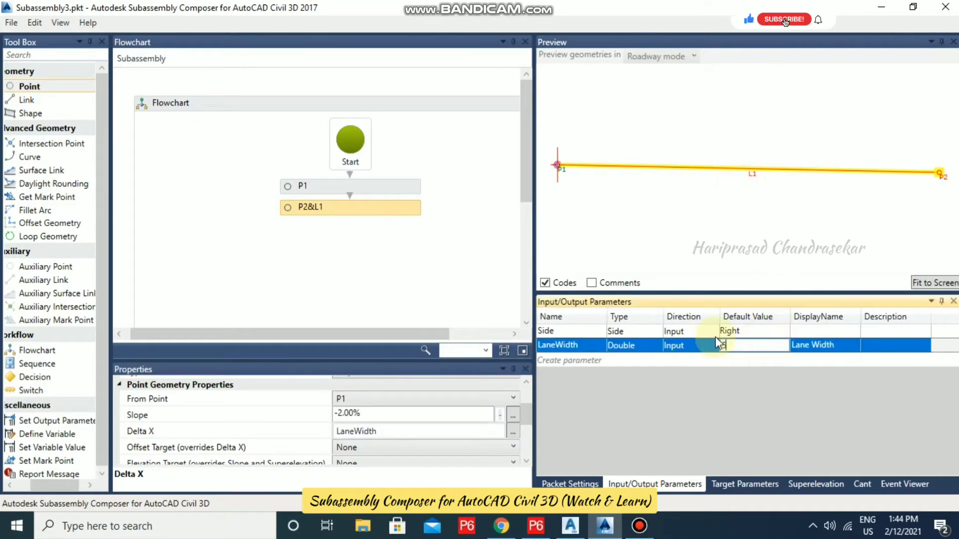
pyautogui.click(745, 385)
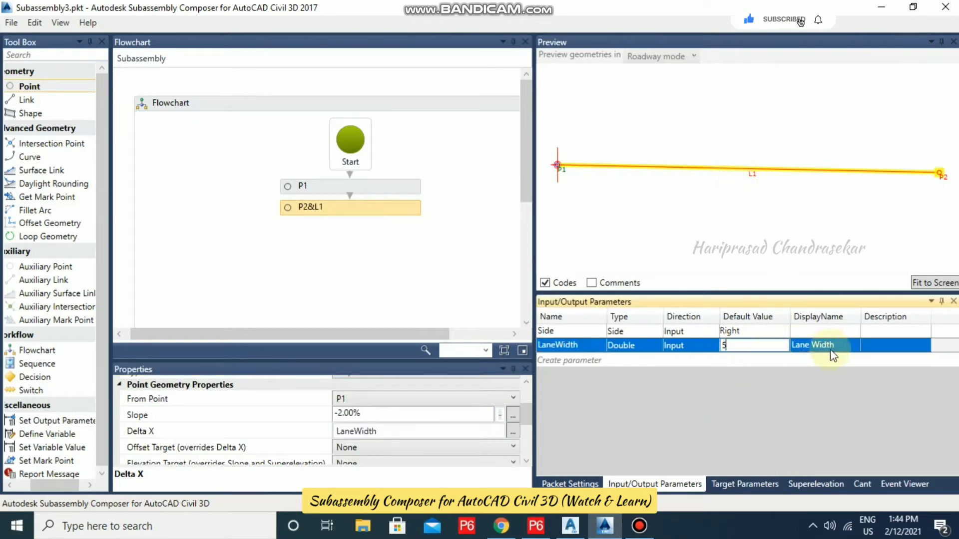
pyautogui.click(769, 333)
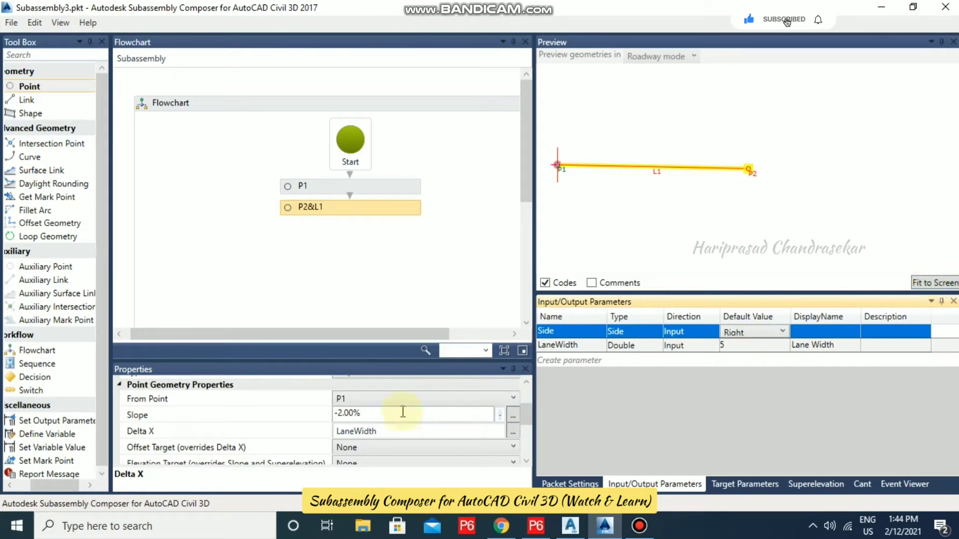
# - Create a third input parameter and set its type to Grade
pyautogui.click(589, 365)
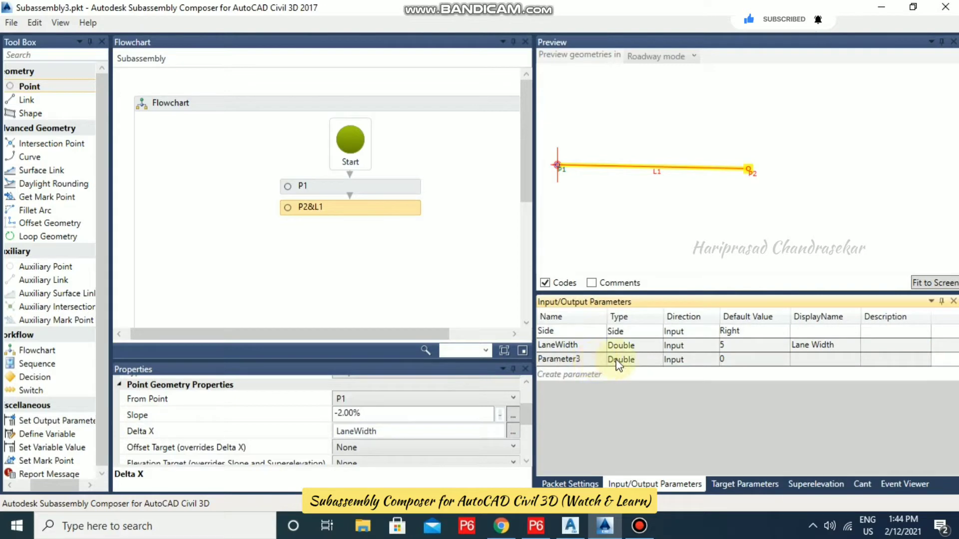
pyautogui.click(657, 359)
pyautogui.click(655, 360)
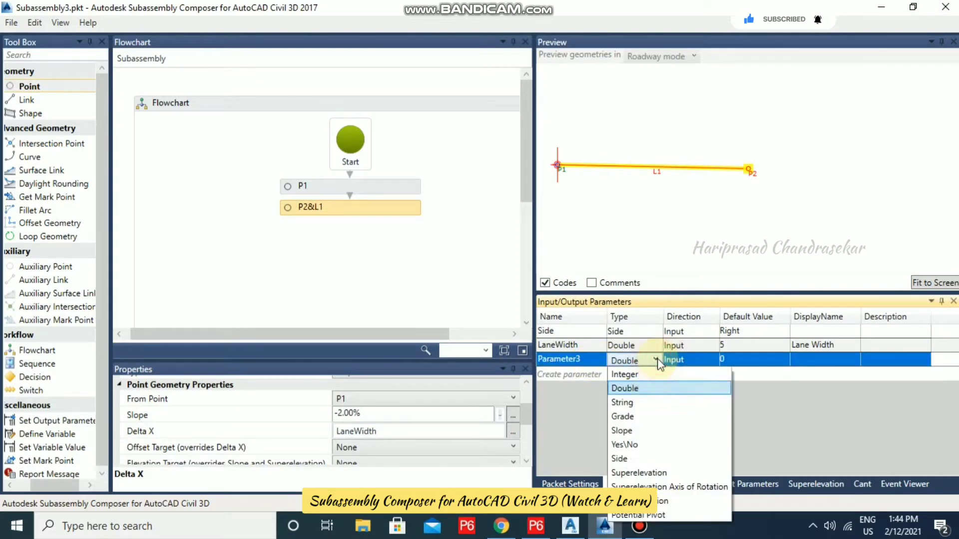
pyautogui.click(628, 416)
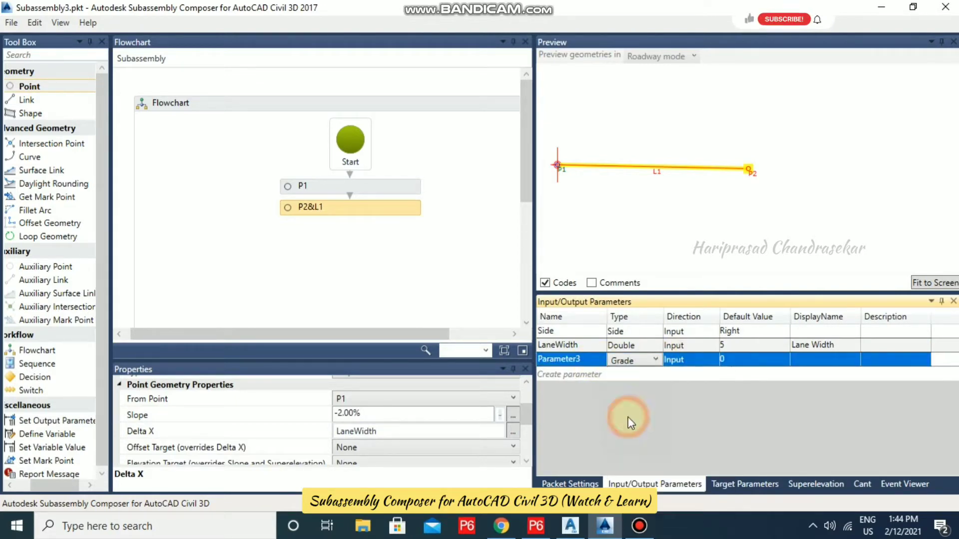
pyautogui.click(622, 361)
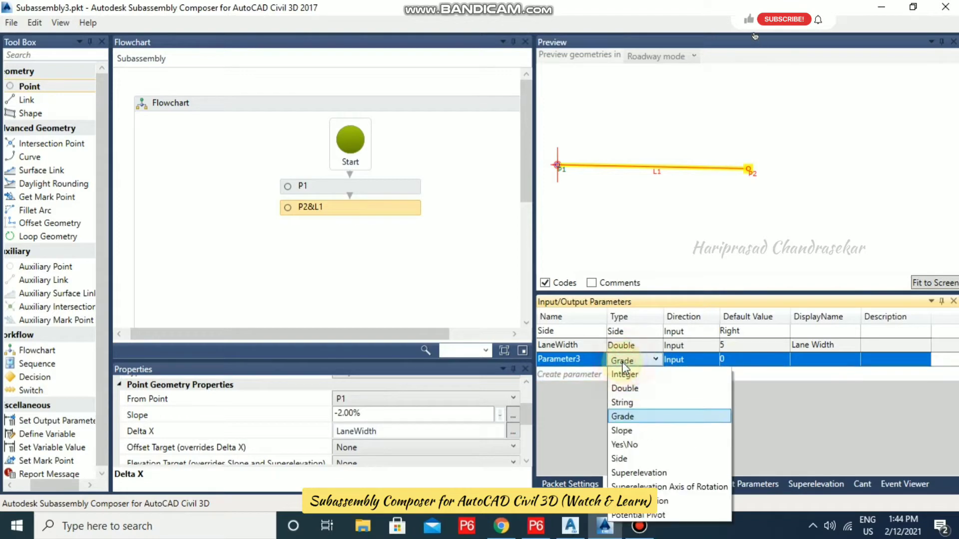
pyautogui.click(629, 432)
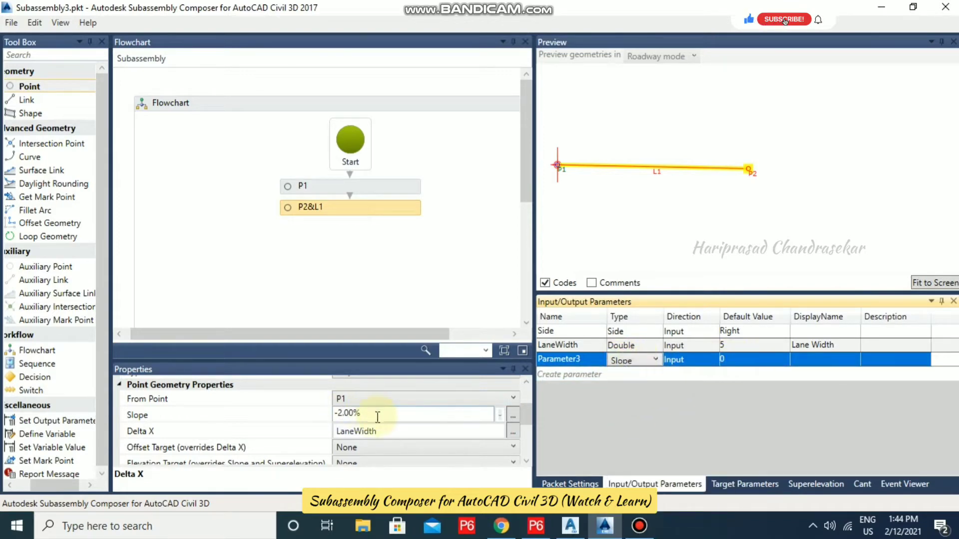
pyautogui.click(644, 360)
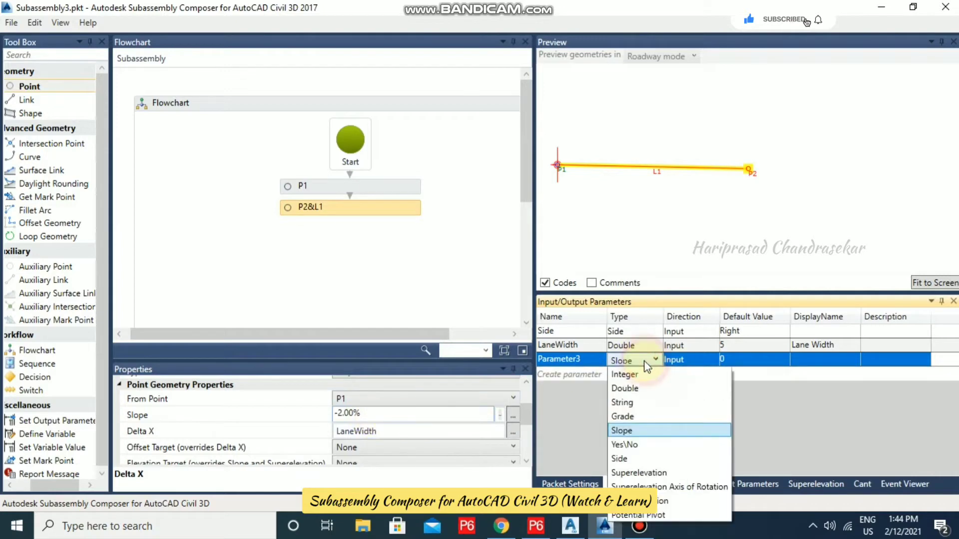
pyautogui.click(625, 415)
# - Try to name the Grade parameter "Side Slope" with a space between the words
pyautogui.click(590, 359)
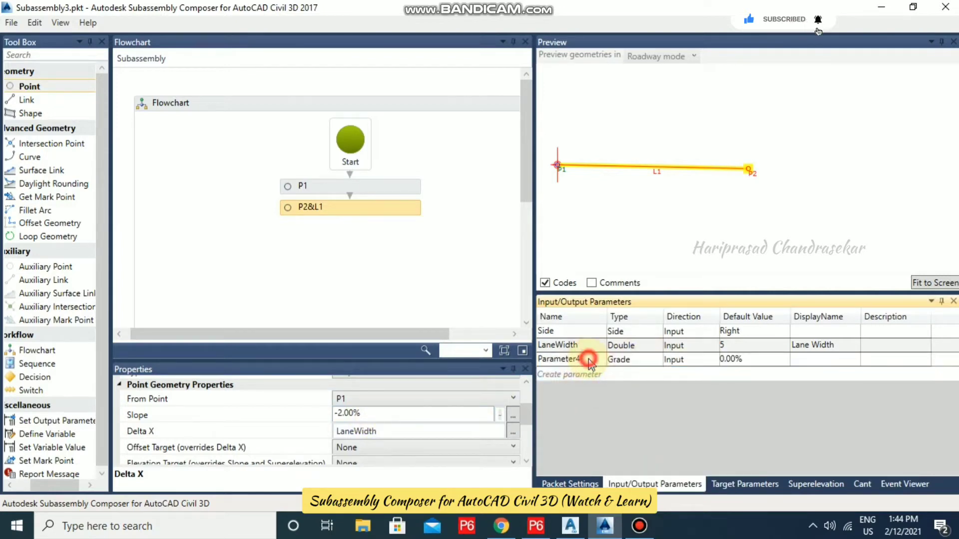
pyautogui.write('Side')
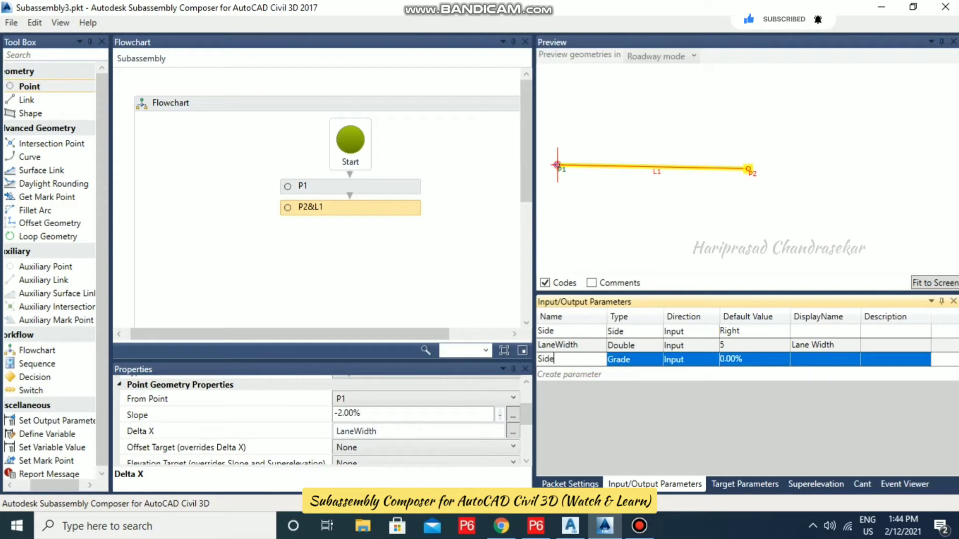
pyautogui.write('Slope')
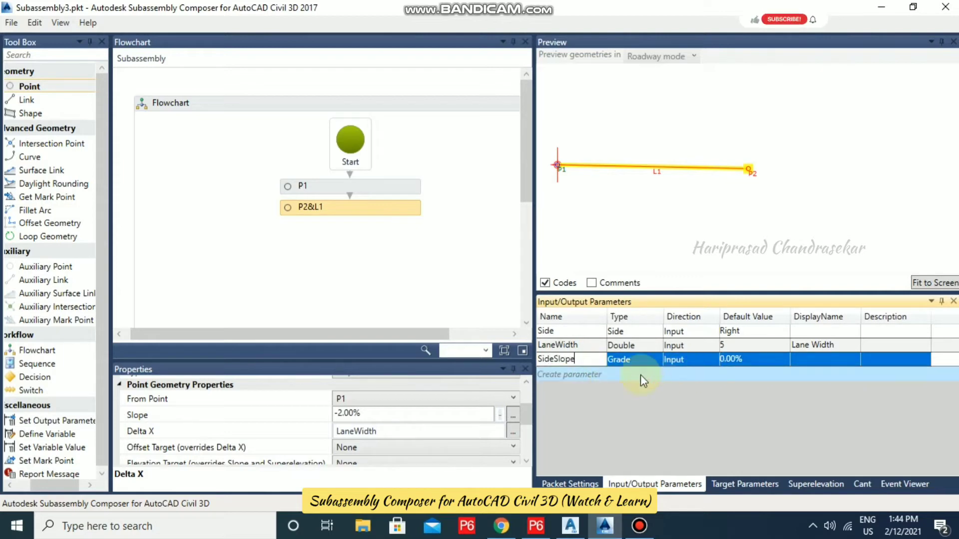
pyautogui.click(554, 363)
pyautogui.click(585, 382)
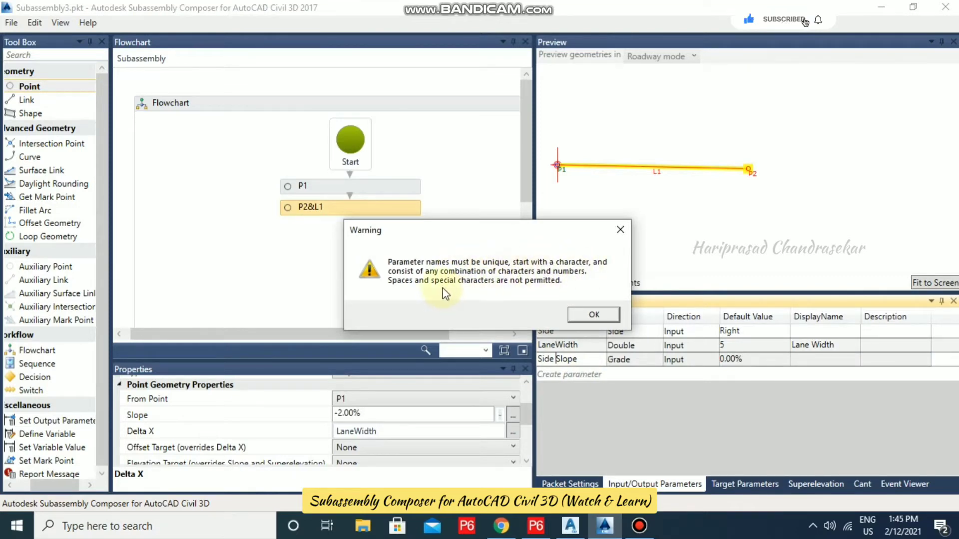
pyautogui.click(580, 314)
# - Name the Grade parameter SideSlope and give it a default value of 2% and the display name "Side Slope"
pyautogui.click(590, 358)
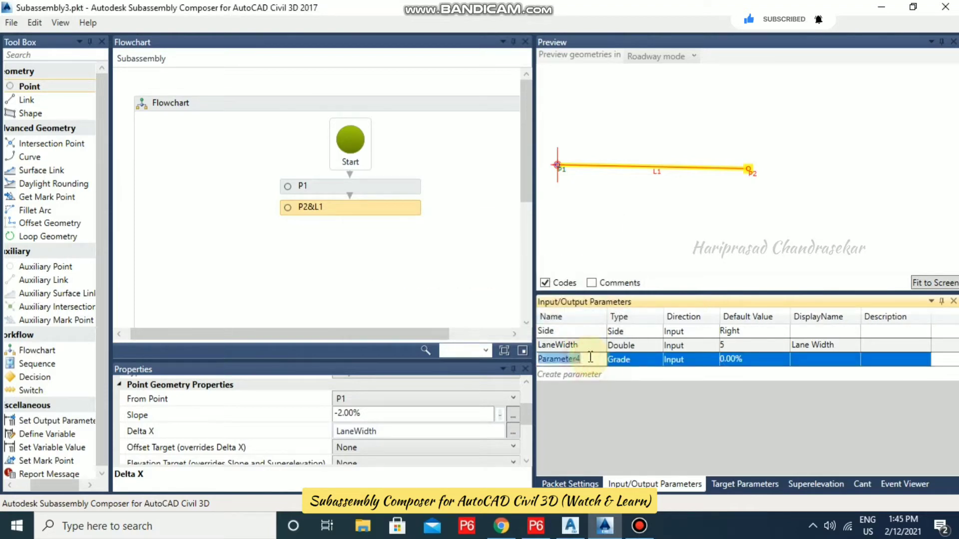
pyautogui.write('SideSlope')
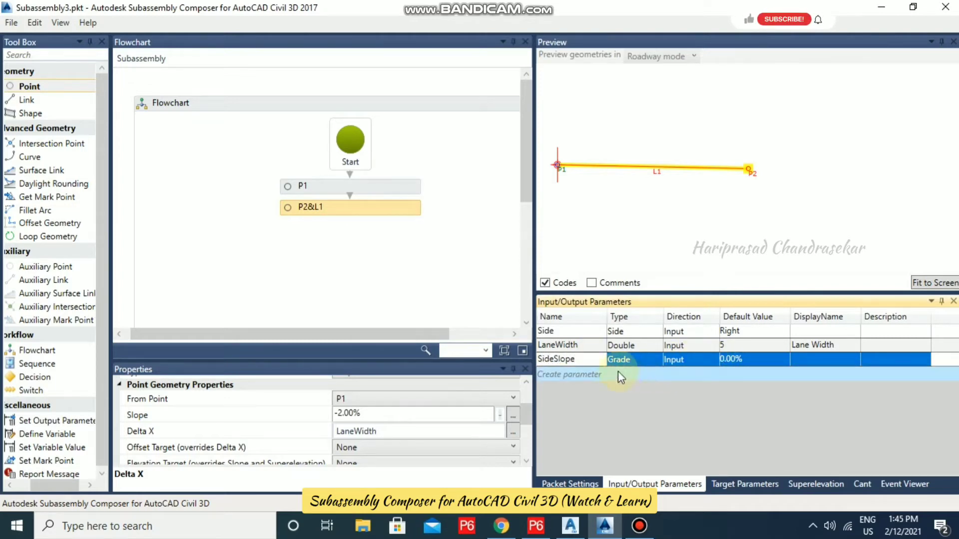
pyautogui.click(747, 359)
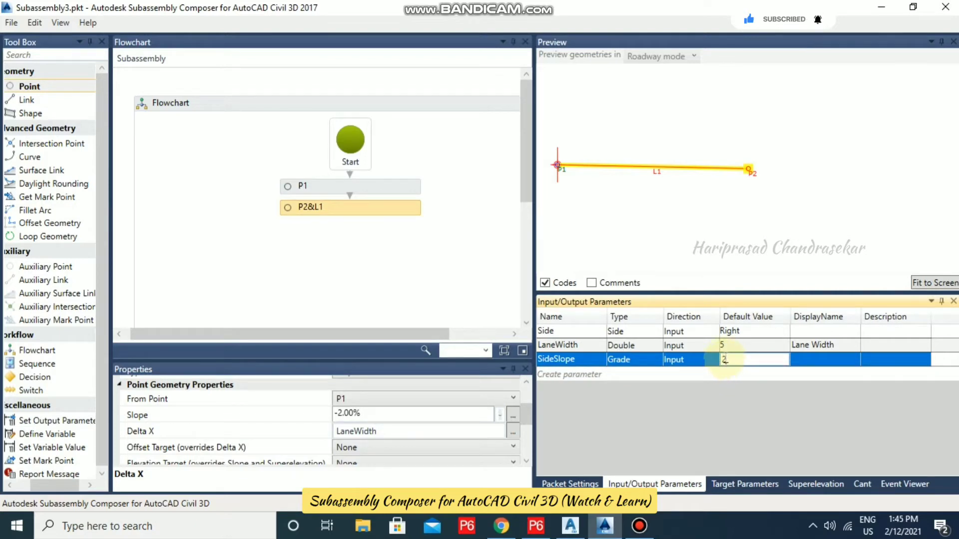
pyautogui.click(816, 353)
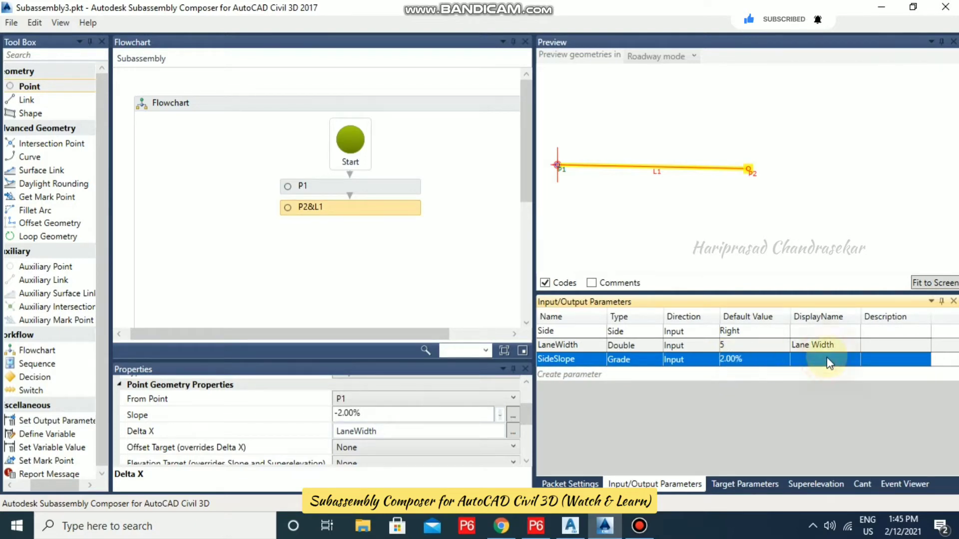
pyautogui.click(826, 358)
pyautogui.write('Side Slope')
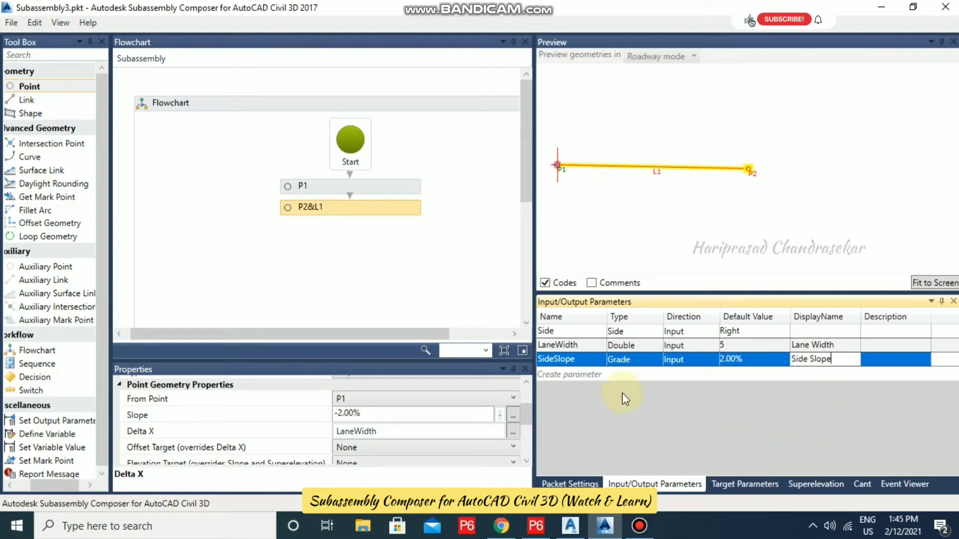
# - Set point P2's Slope to -SideSlope instead of a fixed percentage
pyautogui.click(585, 360)
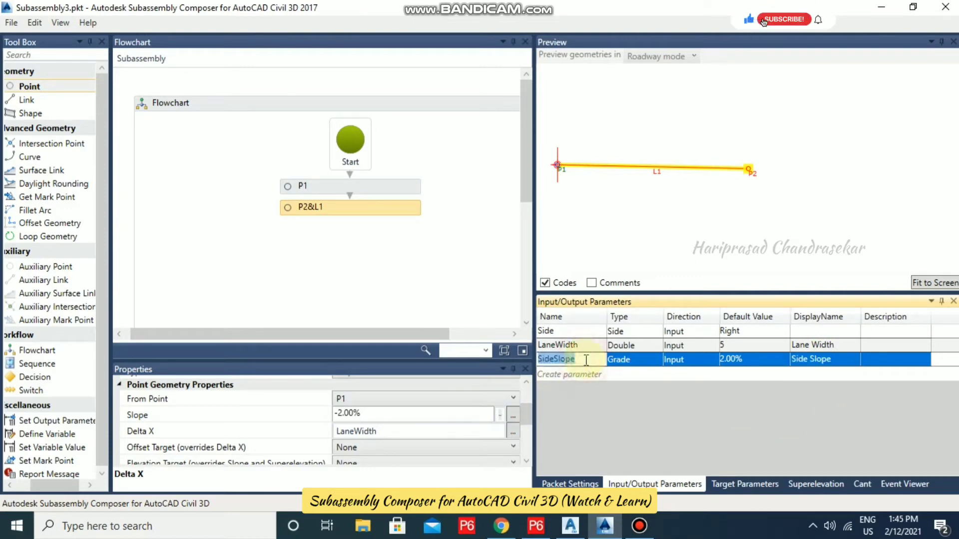
pyautogui.moveTo(385, 413); pyautogui.dragTo(340, 423)
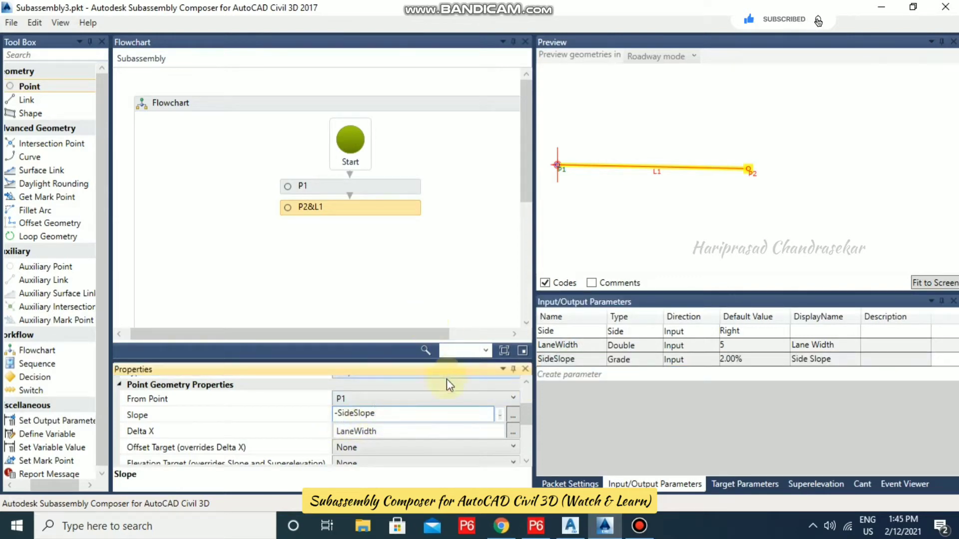
# - Change the default value of the SideSlope parameter to 5% and fit the preview to the screen
pyautogui.click(763, 362)
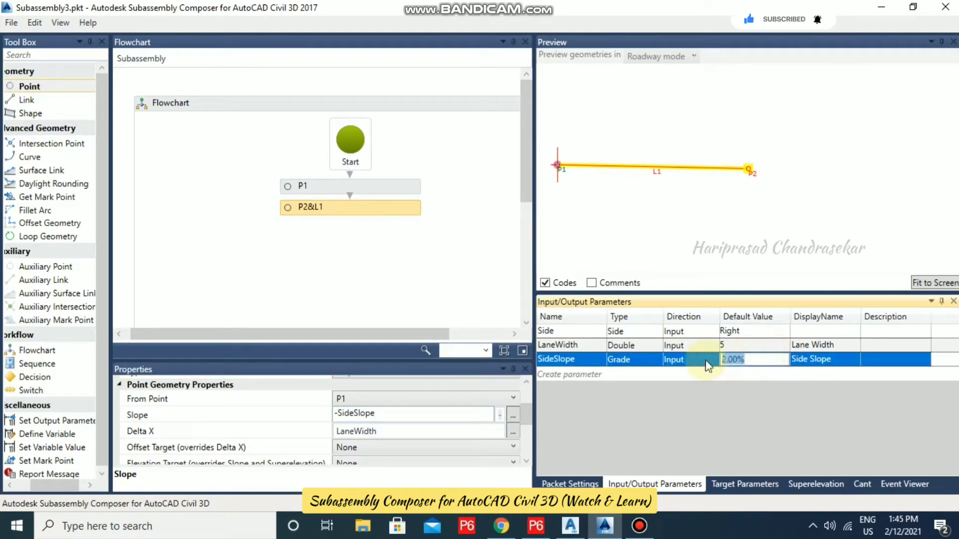
pyautogui.write('5')
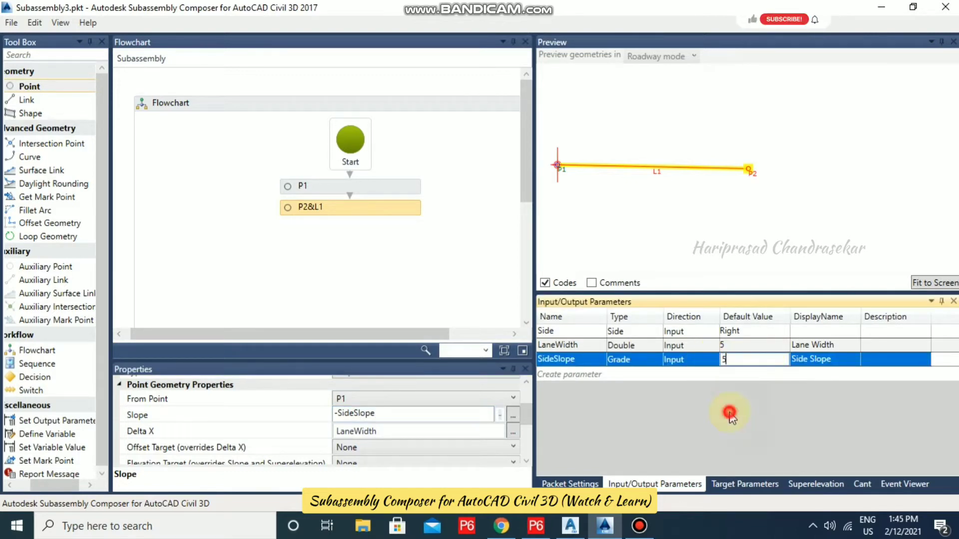
pyautogui.click(826, 207)
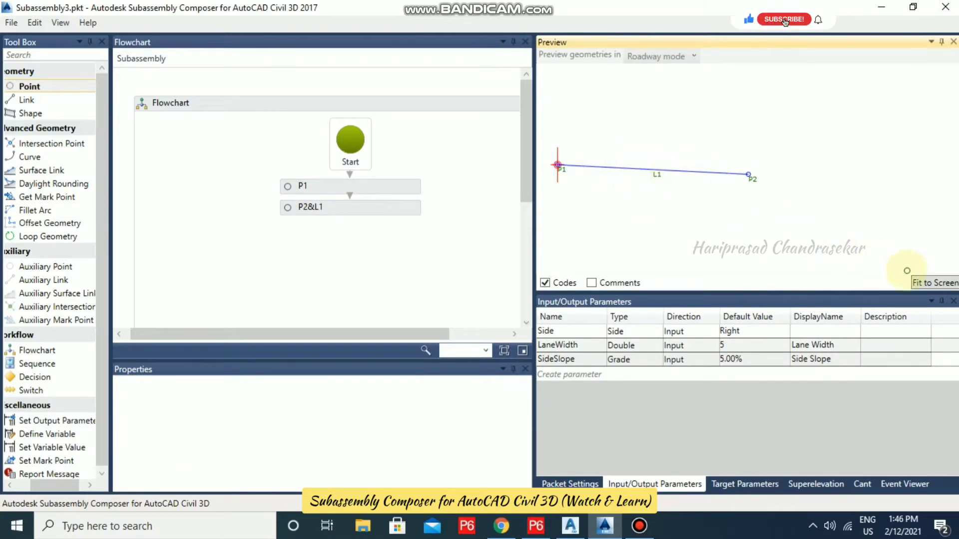
pyautogui.click(923, 283)
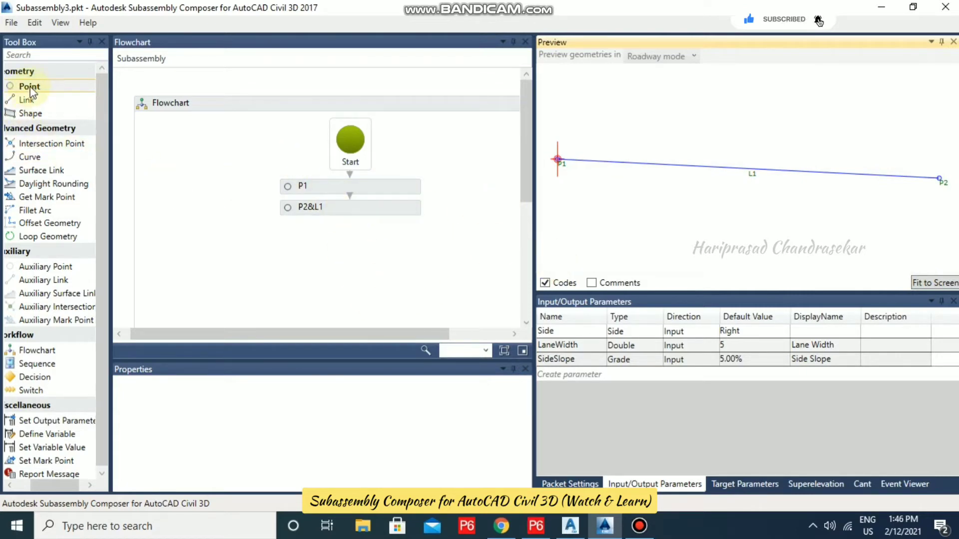
# - Add point P3 with link L2 after P2 in the flowchart, offset from P2 with a Delta Y of -1
pyautogui.moveTo(30, 90); pyautogui.dragTo(322, 232)
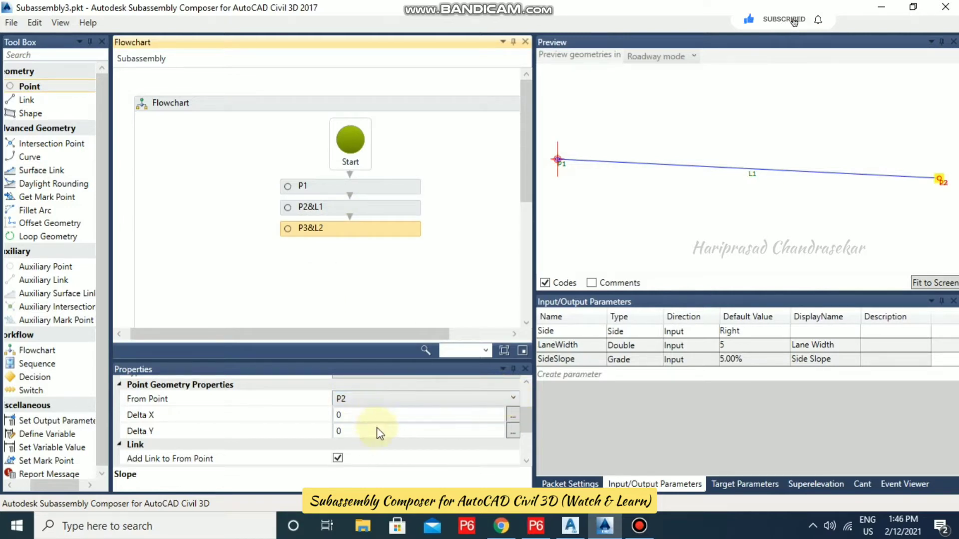
pyautogui.click(359, 429)
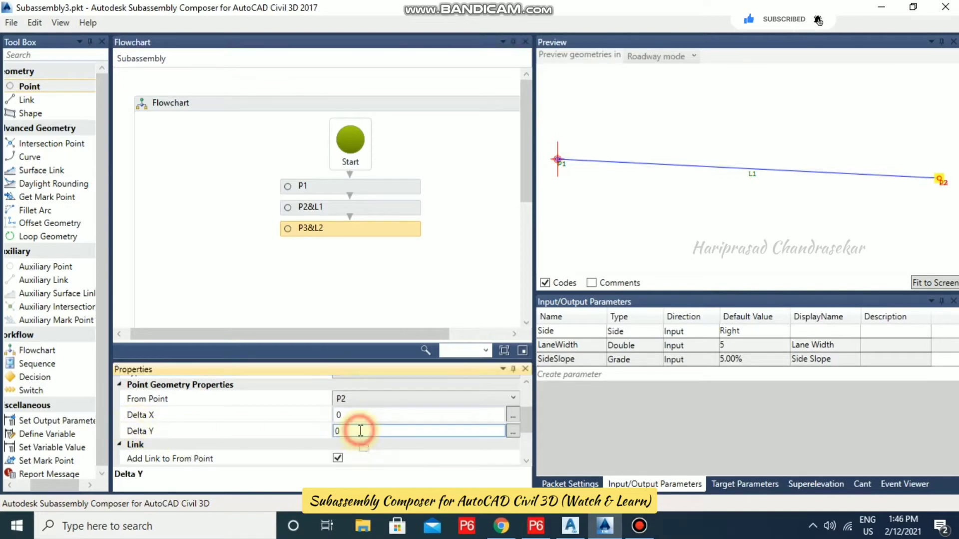
pyautogui.doubleClick(372, 433)
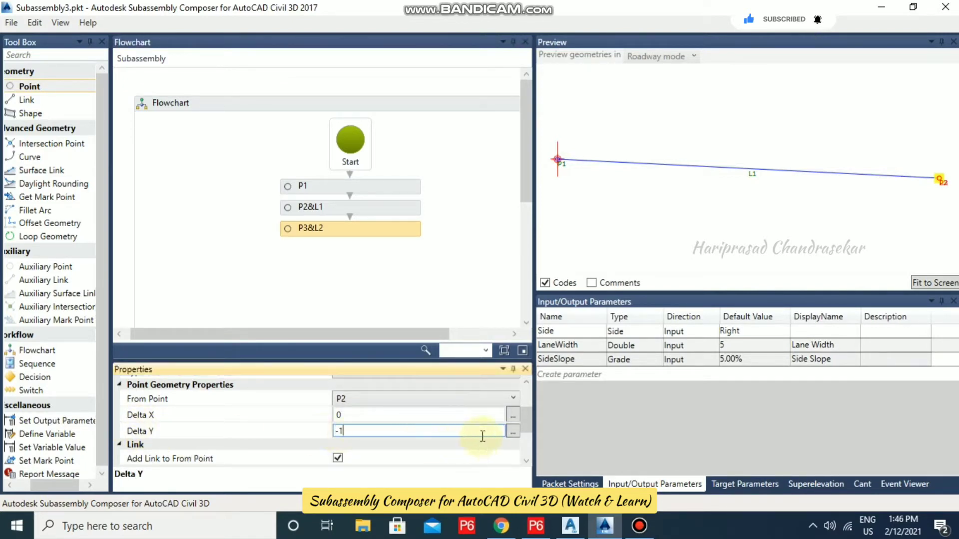
pyautogui.click(358, 416)
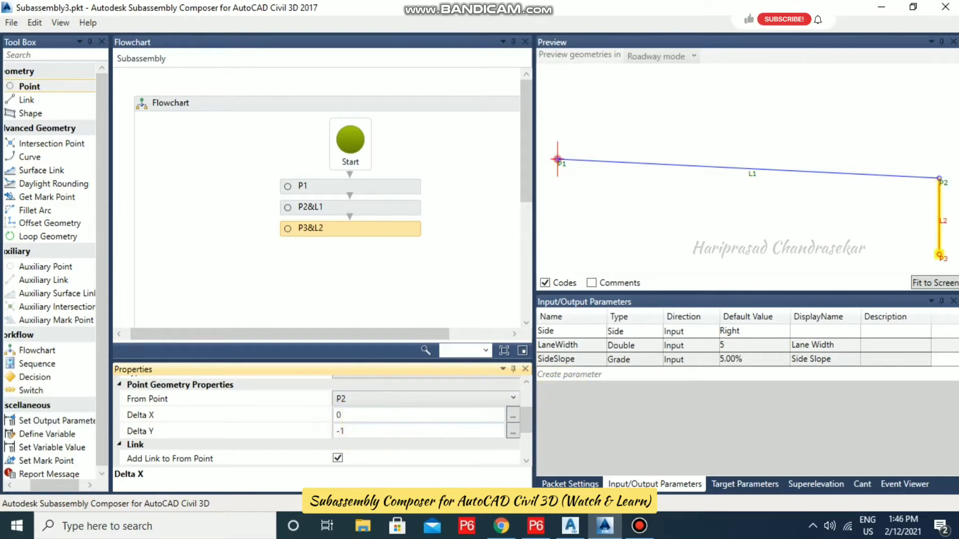
# - Change point P3's Delta Y to -0.5
pyautogui.click(400, 430)
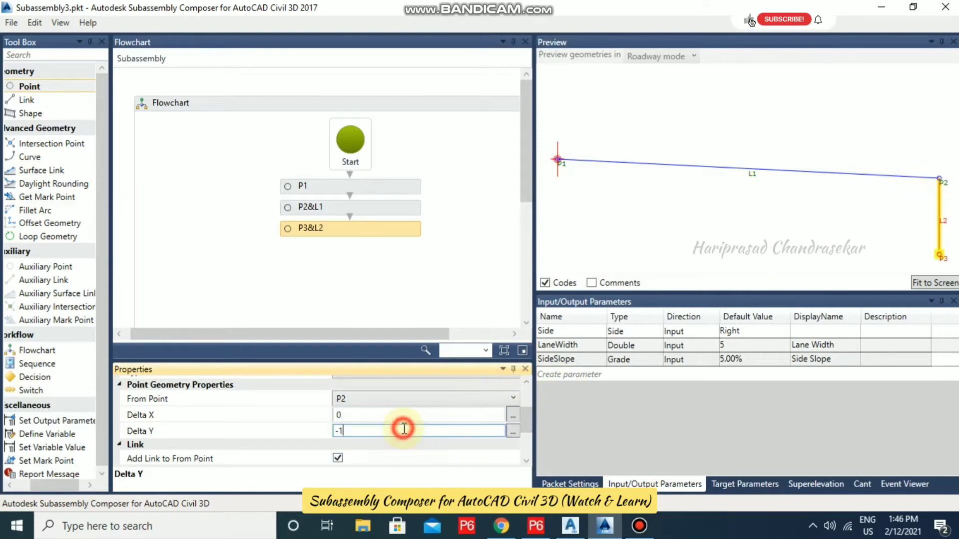
pyautogui.press('BackSpace')
pyautogui.write('.5')
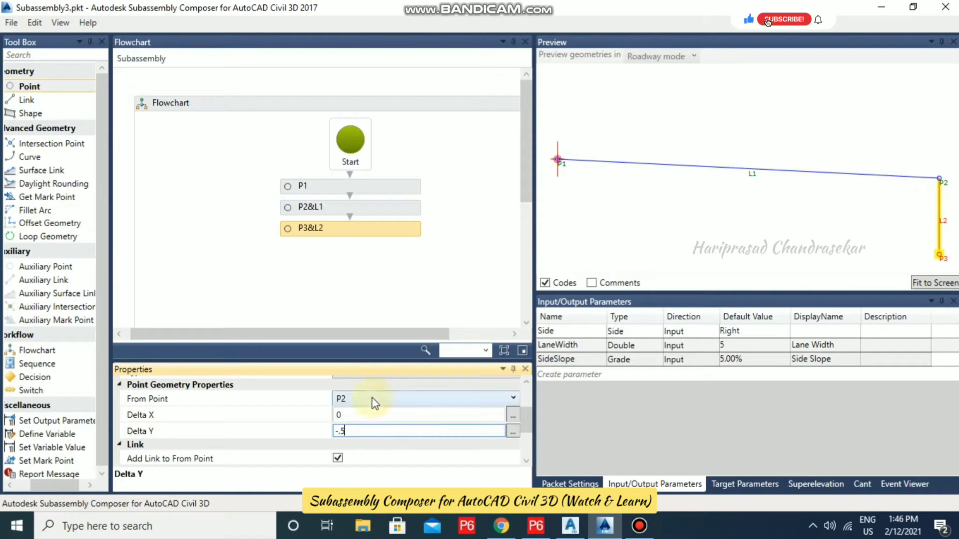
pyautogui.click(659, 249)
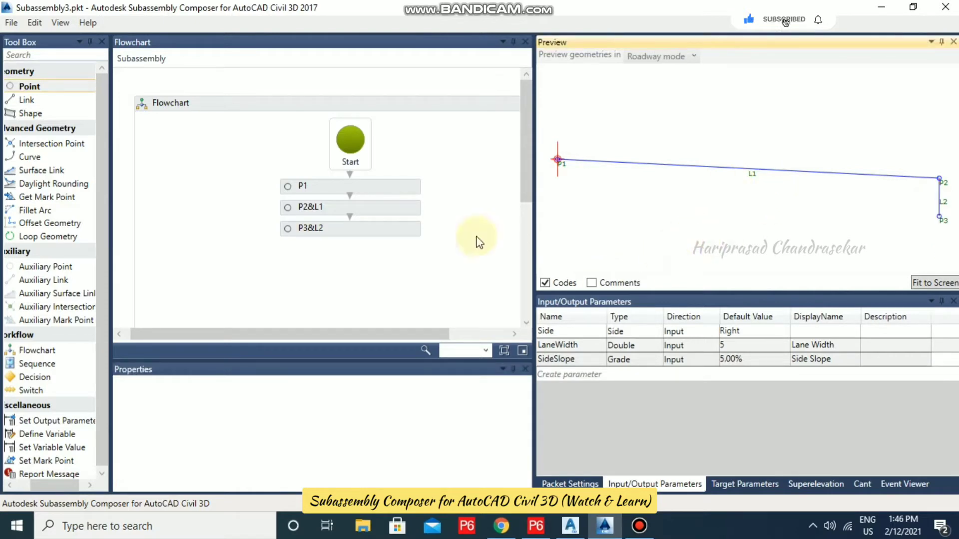
# - Create an input parameter of type Double named Thickness
pyautogui.click(302, 229)
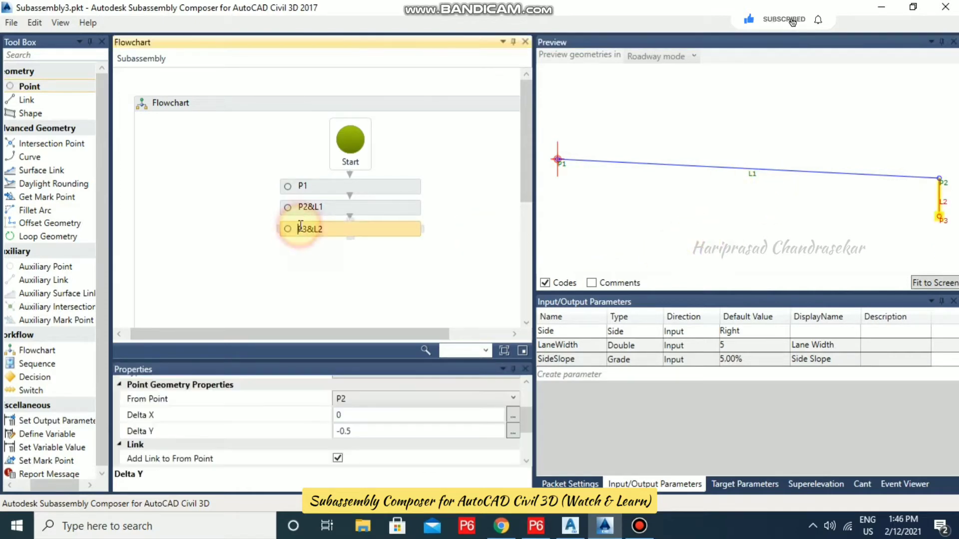
pyautogui.click(571, 371)
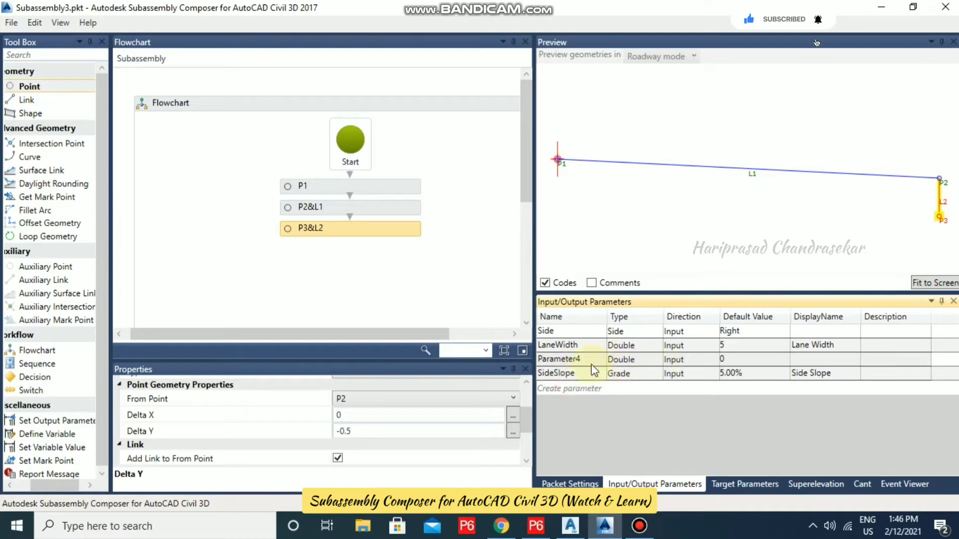
pyautogui.click(592, 359)
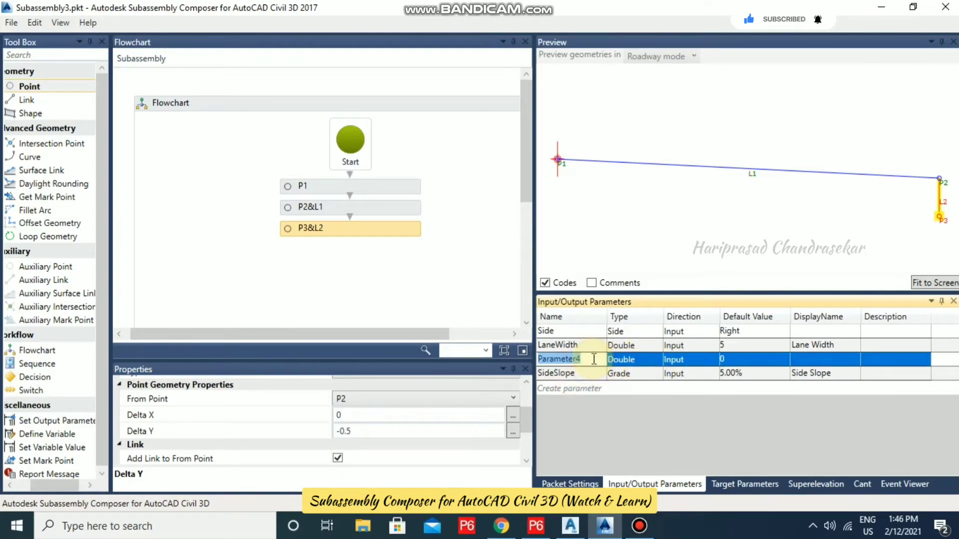
pyautogui.write('Thickness')
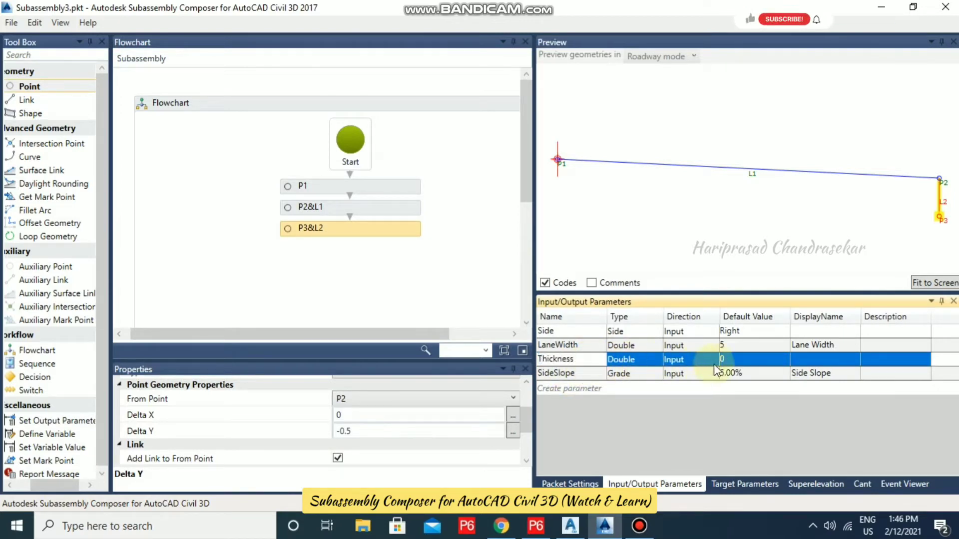
# - Give the Thickness parameter a default value of 0.5 and the display name "Thickness"
pyautogui.click(741, 361)
pyautogui.write('.5')
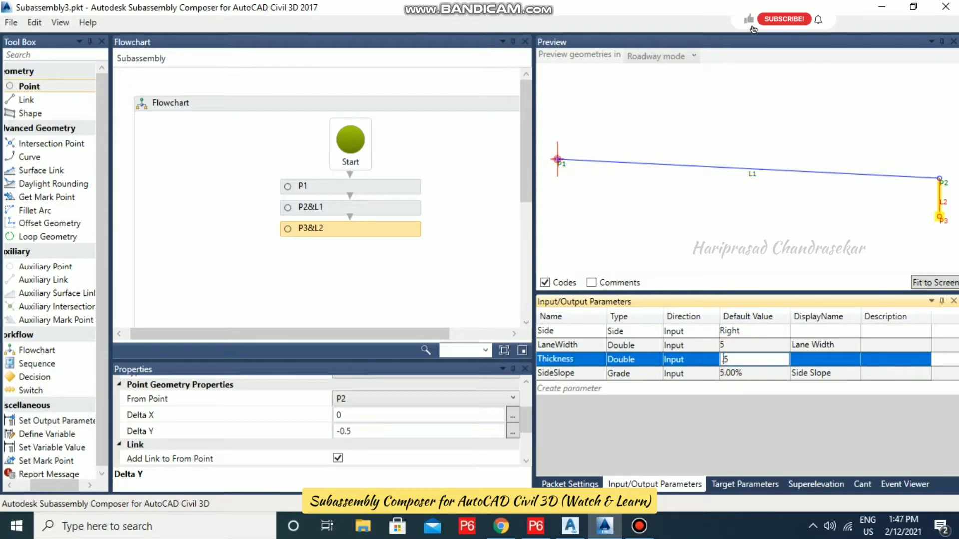
pyautogui.click(808, 360)
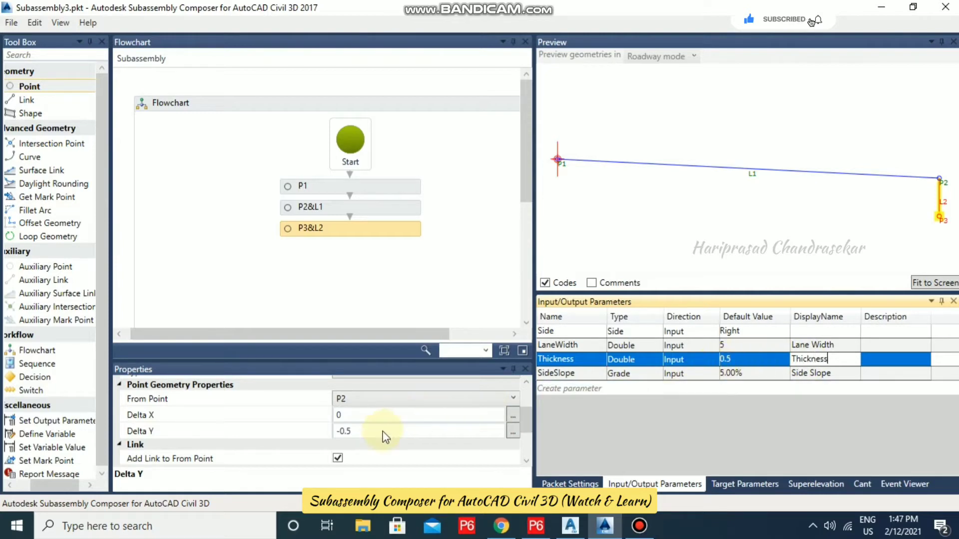
# - Set point P3's Delta Y to the expression -Thickness
pyautogui.click(585, 359)
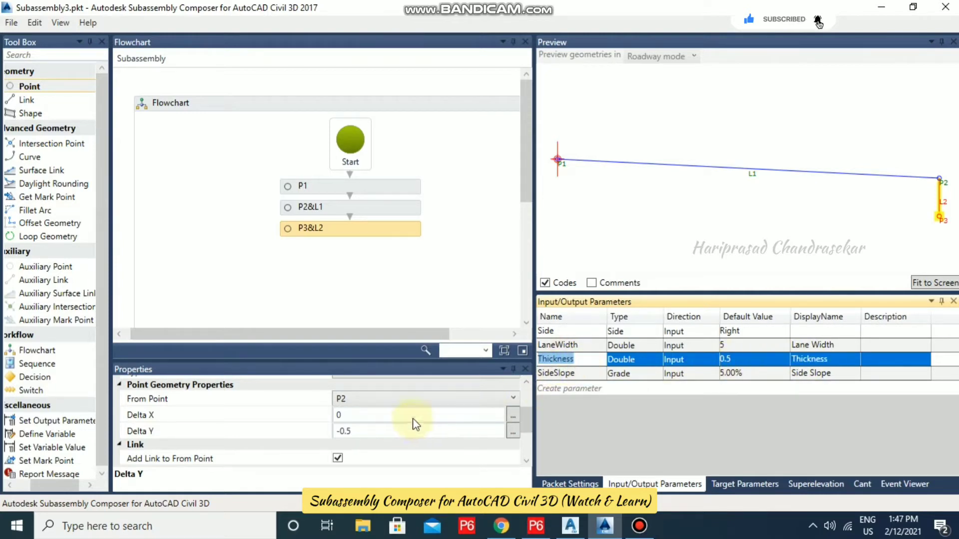
pyautogui.click(385, 433)
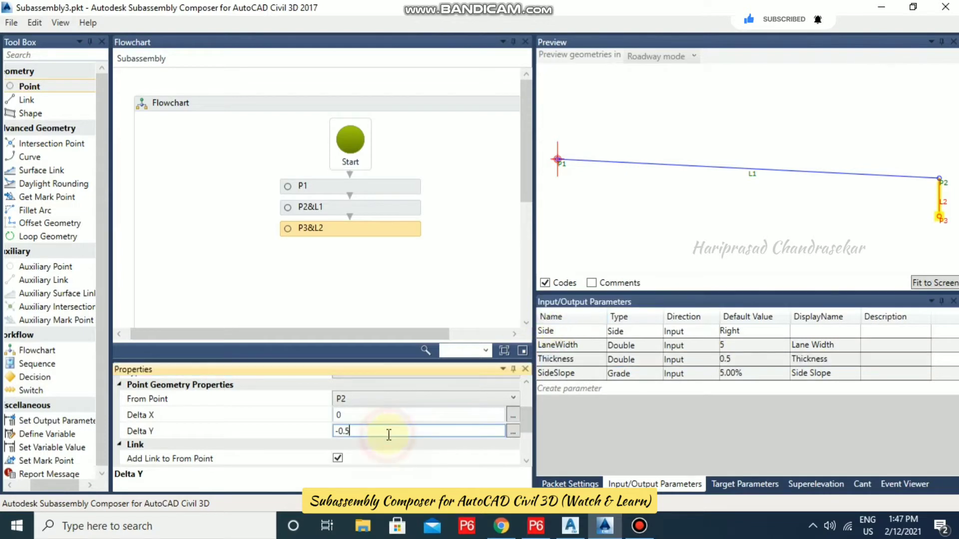
pyautogui.doubleClick(341, 431)
pyautogui.write('Thickness')
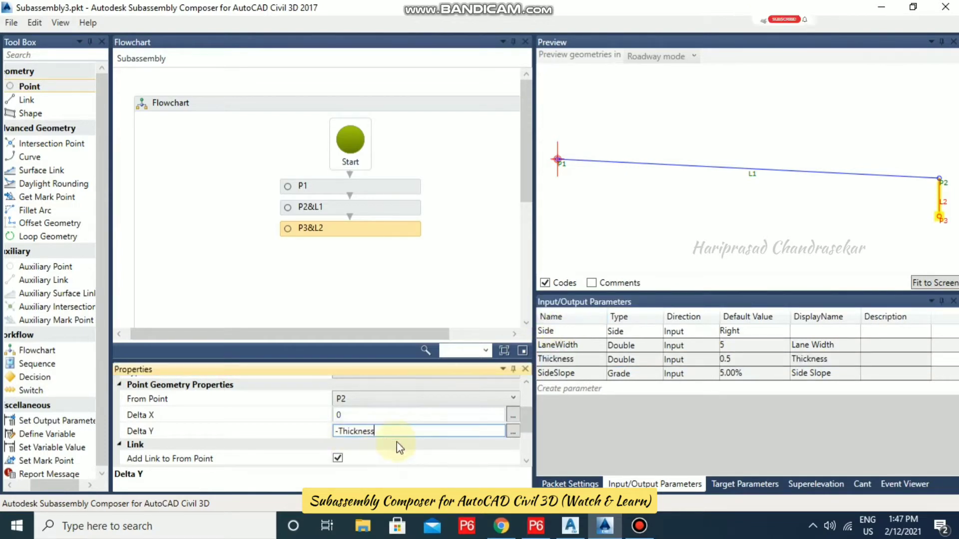
# - Change the Thickness parameter's default value to 0.25
pyautogui.click(762, 359)
pyautogui.doubleClick(763, 359)
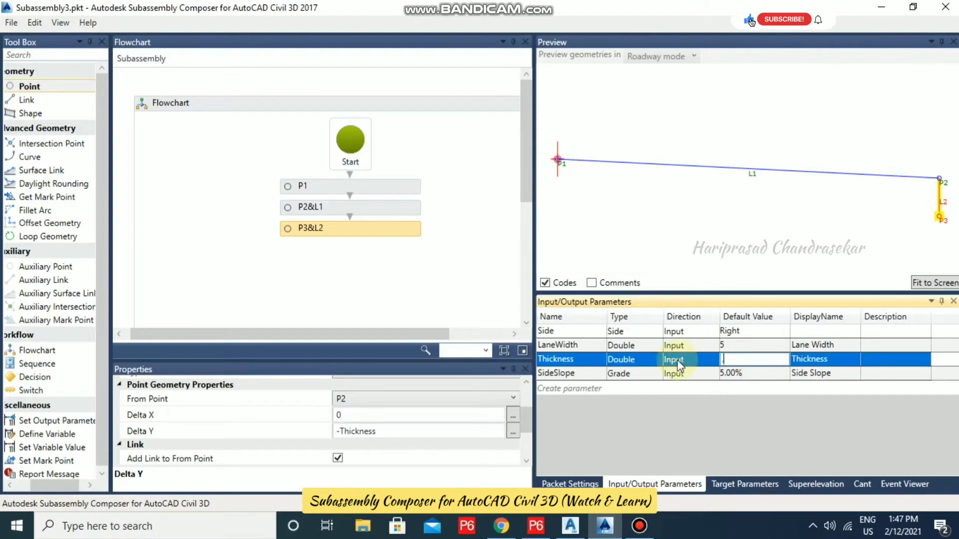
pyautogui.write('.25')
pyautogui.click(743, 345)
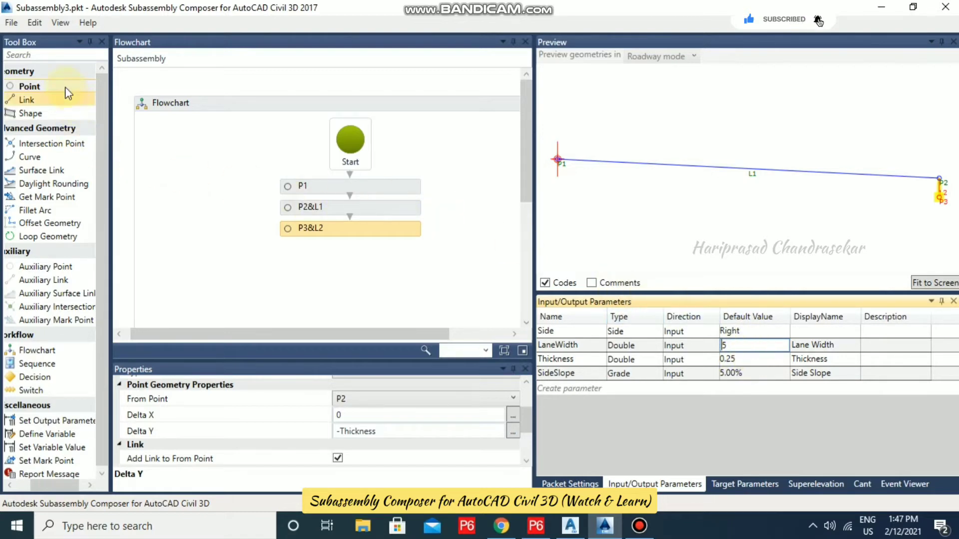
# - Add point P4 with link L3 after P3 in the flowchart, offset from P1 with a Delta Y of -Thickness
pyautogui.moveTo(64, 89); pyautogui.dragTo(64, 86)
pyautogui.moveTo(346, 223); pyautogui.dragTo(368, 255)
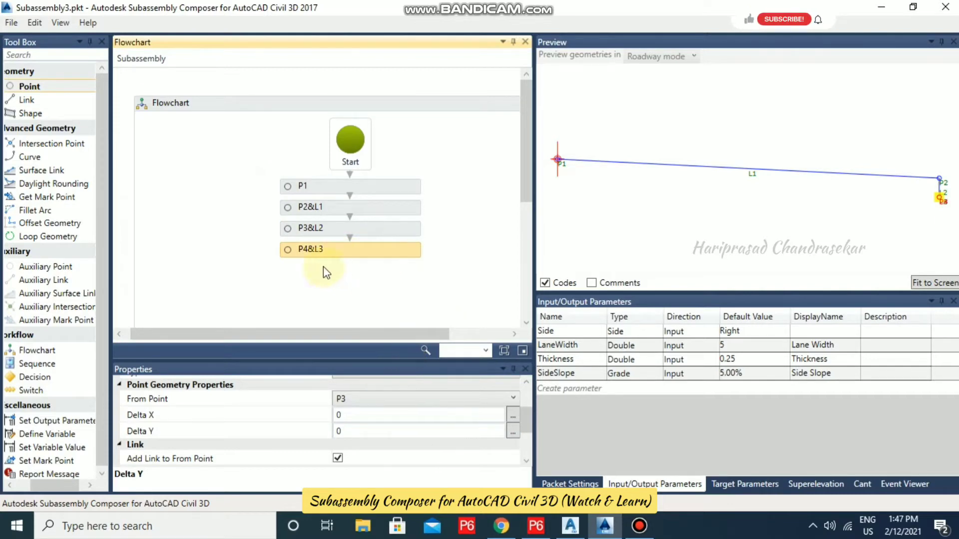
pyautogui.click(511, 398)
pyautogui.click(345, 412)
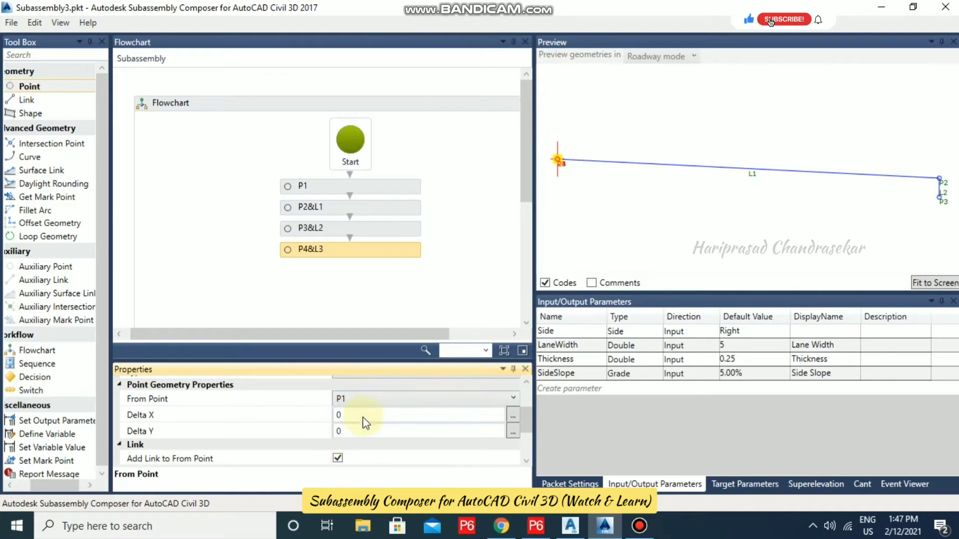
pyautogui.click(363, 432)
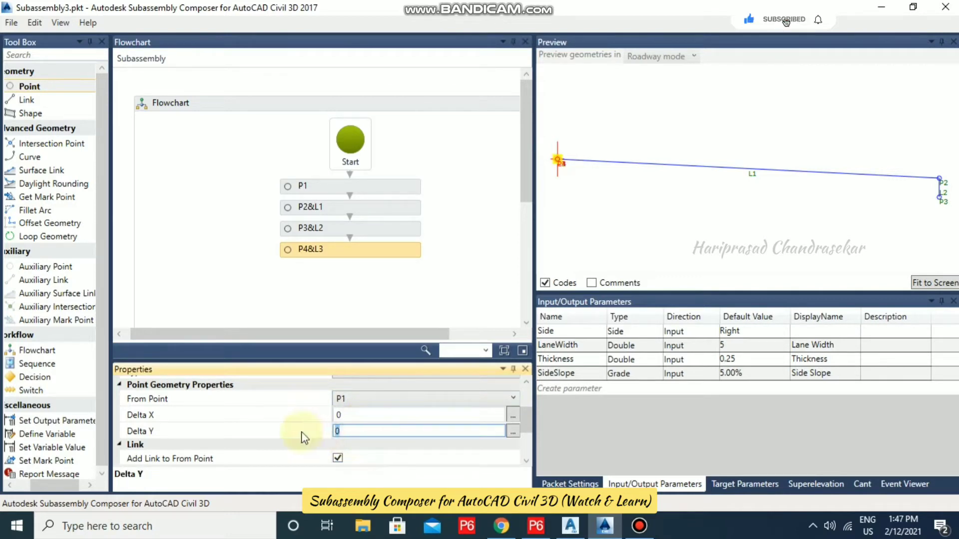
pyautogui.write('-Thickness')
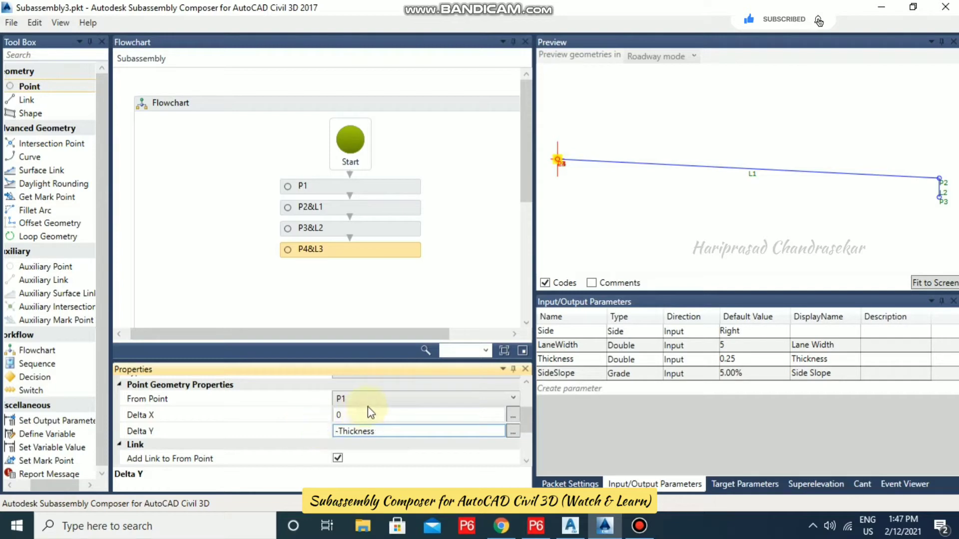
pyautogui.click(368, 409)
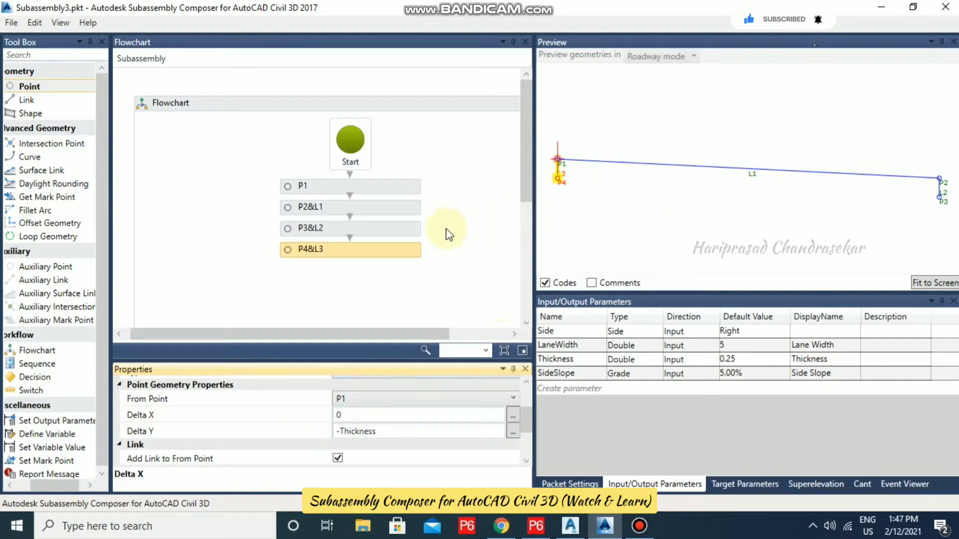
# - Add link L4 after P4 in the flowchart, running from start point P4 to end point P3
pyautogui.click(33, 101)
pyautogui.moveTo(46, 105); pyautogui.dragTo(362, 277)
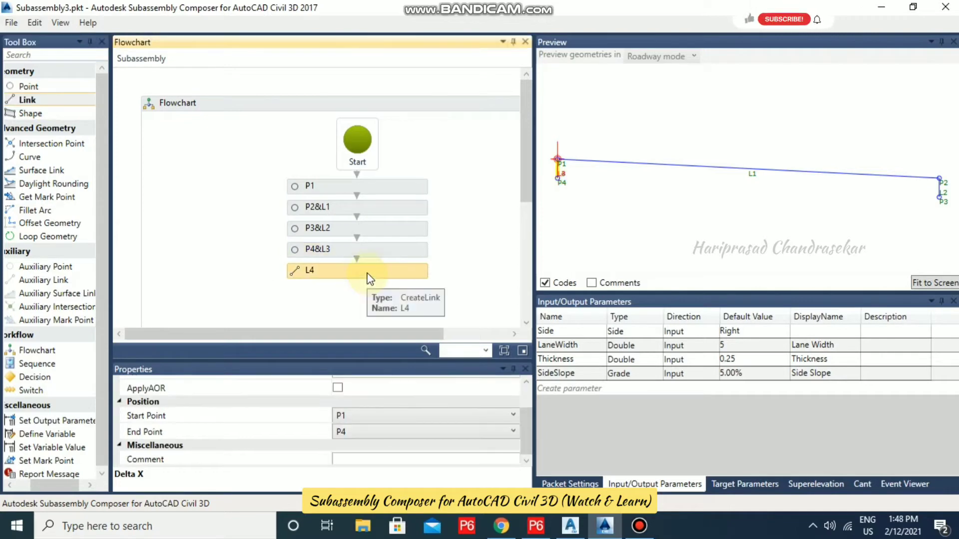
pyautogui.click(369, 415)
pyautogui.click(357, 432)
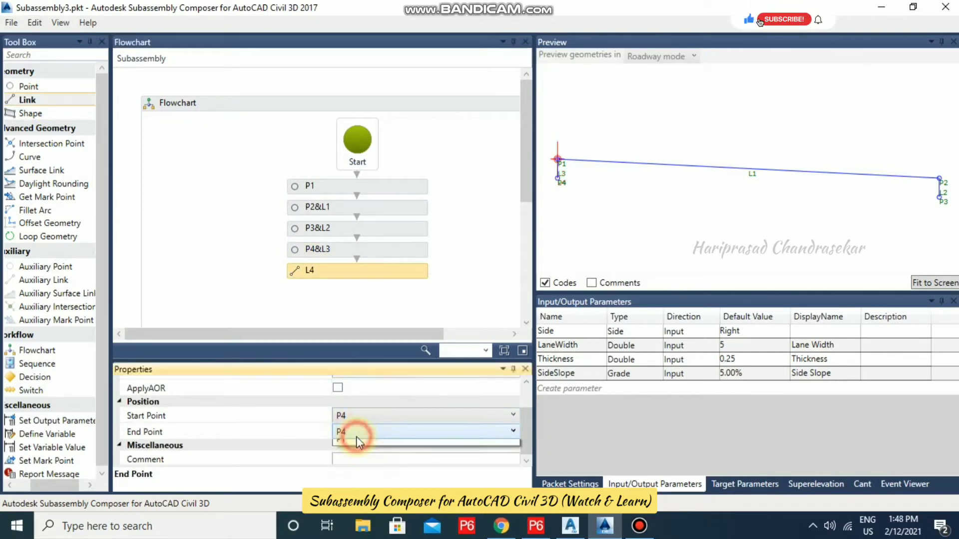
pyautogui.click(355, 435)
pyautogui.click(343, 461)
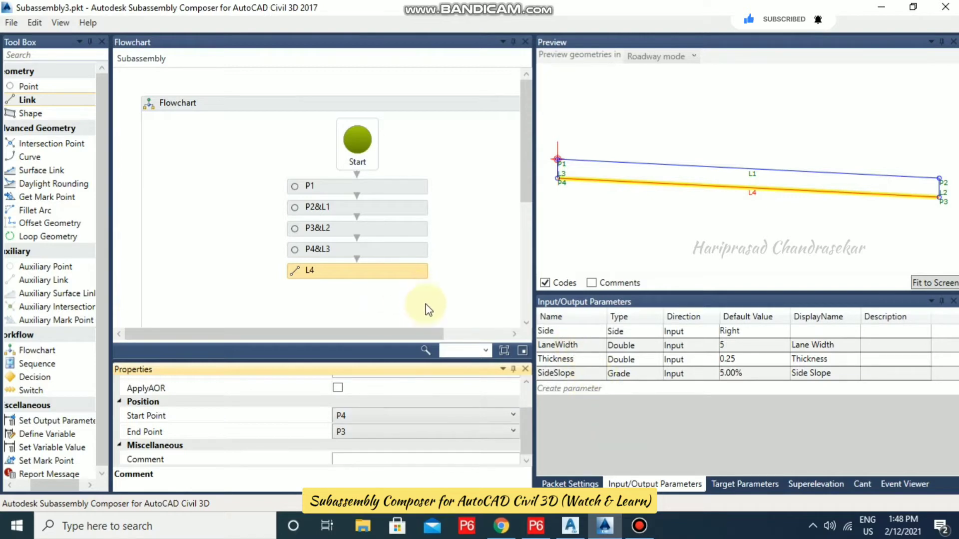
pyautogui.click(409, 311)
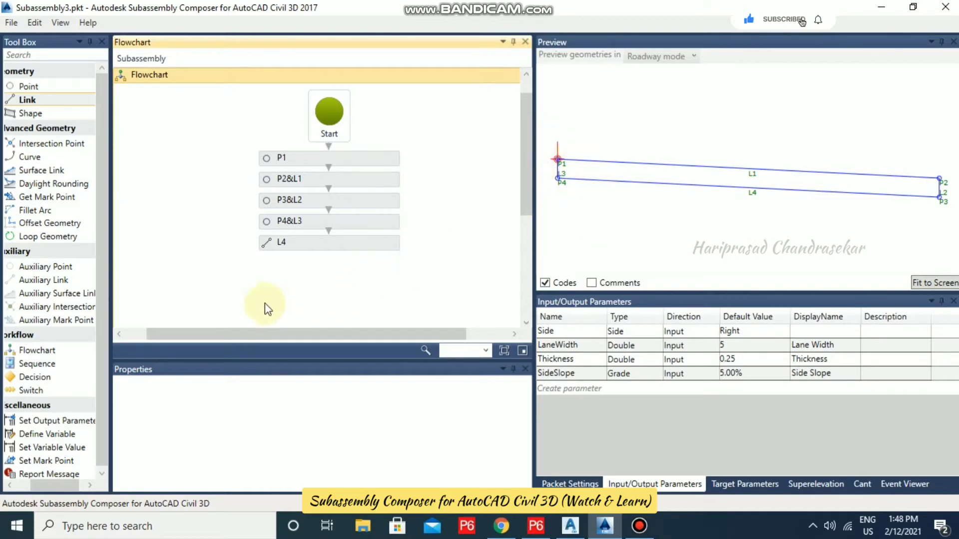
# - Add shape S1 after L4 in the flowchart, bounded by links L4, L3, L2 and L1
pyautogui.click(35, 116)
pyautogui.moveTo(35, 115); pyautogui.dragTo(361, 283)
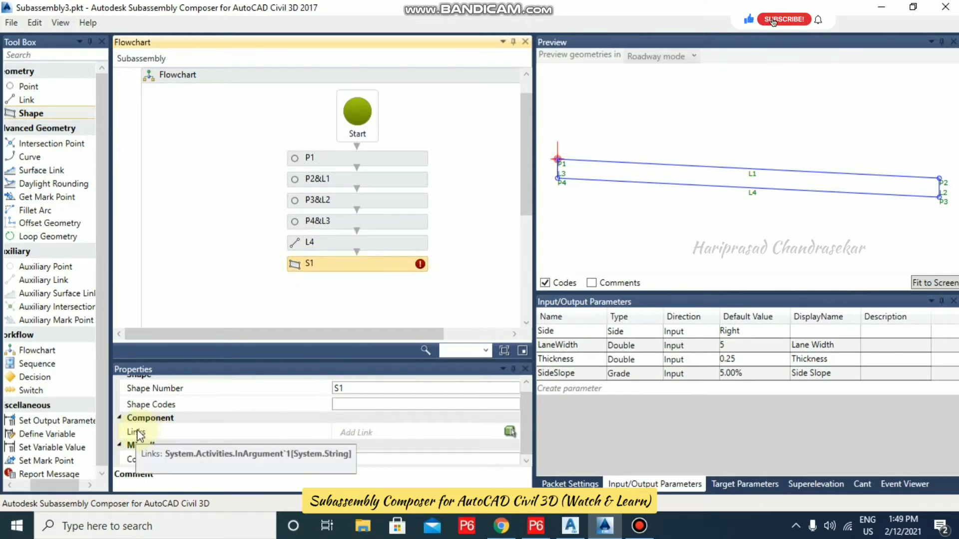
pyautogui.click(352, 436)
pyautogui.click(372, 434)
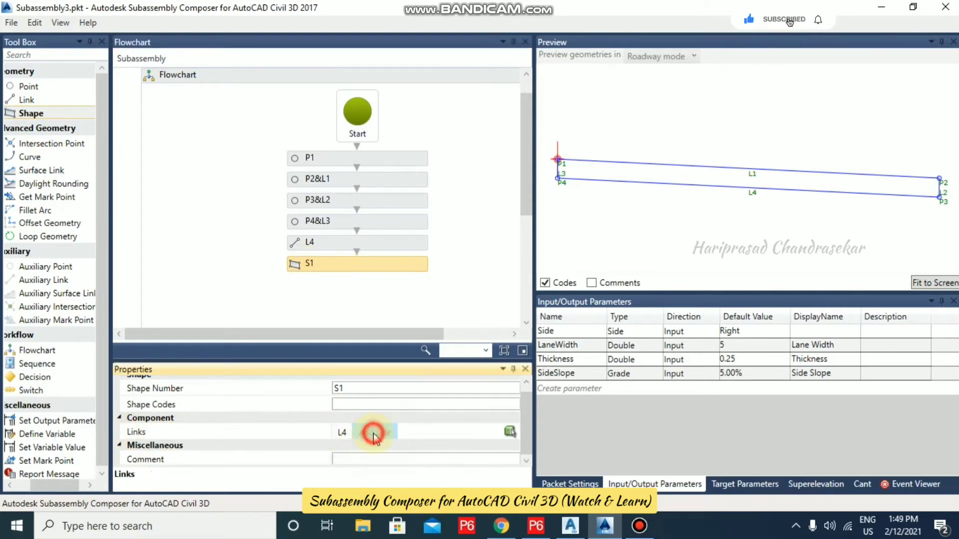
pyautogui.click(395, 435)
pyautogui.click(407, 433)
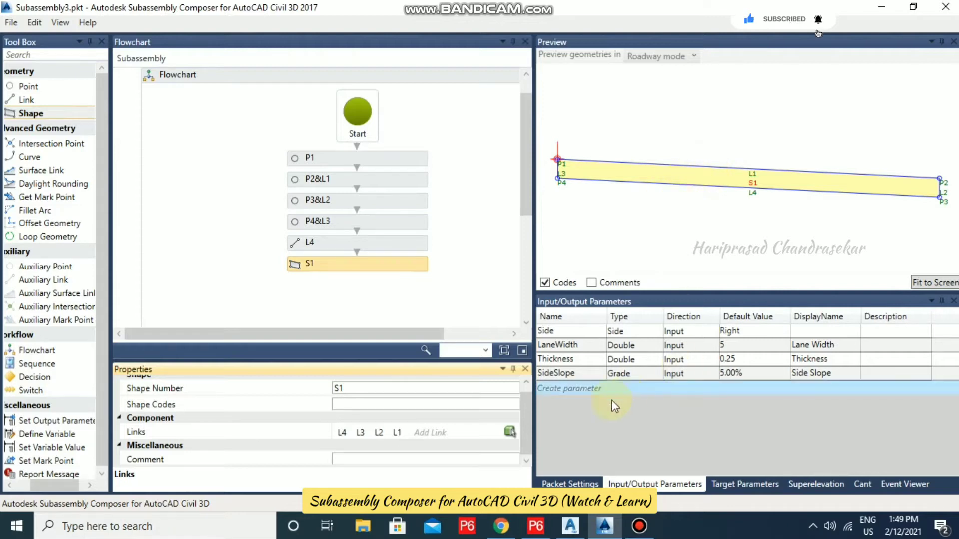
# - Create an input parameter of type String named Material
pyautogui.click(582, 390)
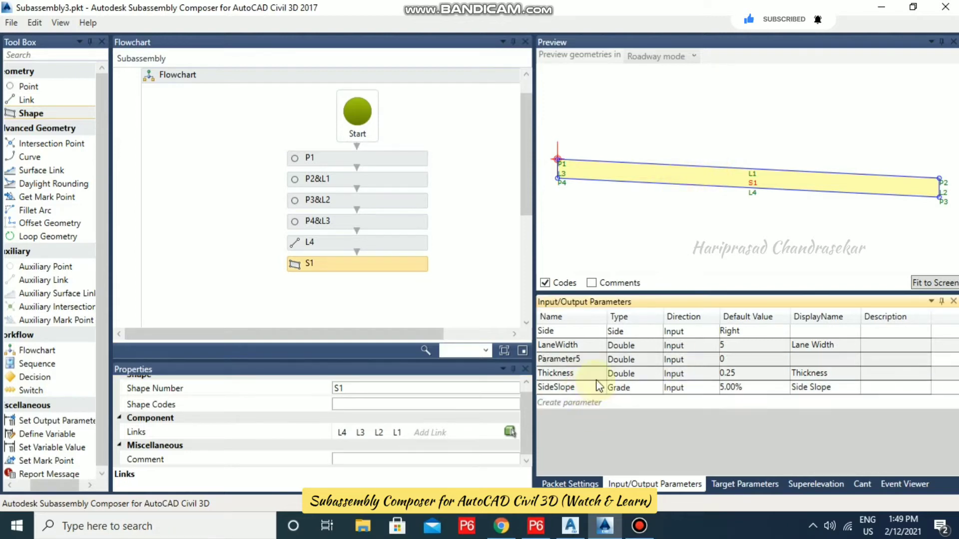
pyautogui.click(608, 361)
pyautogui.click(609, 361)
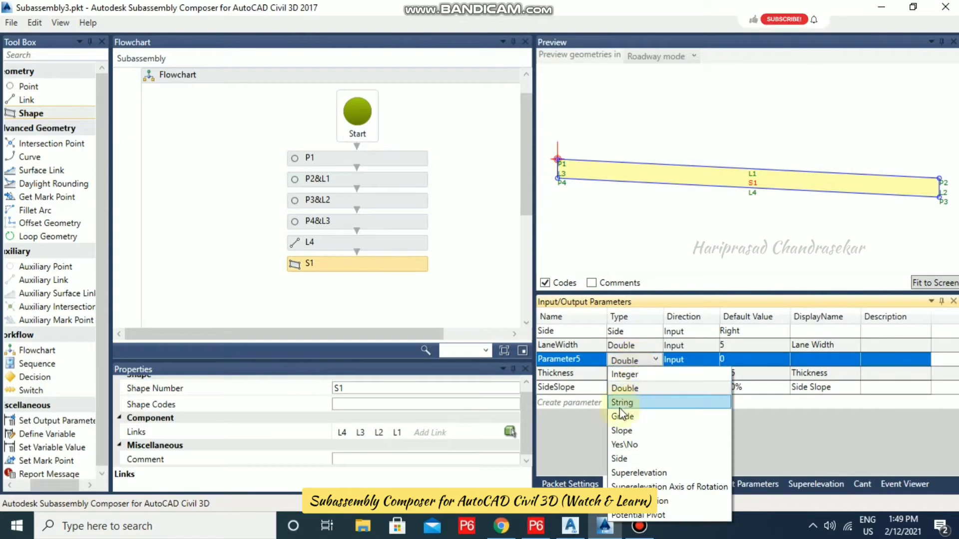
pyautogui.click(633, 408)
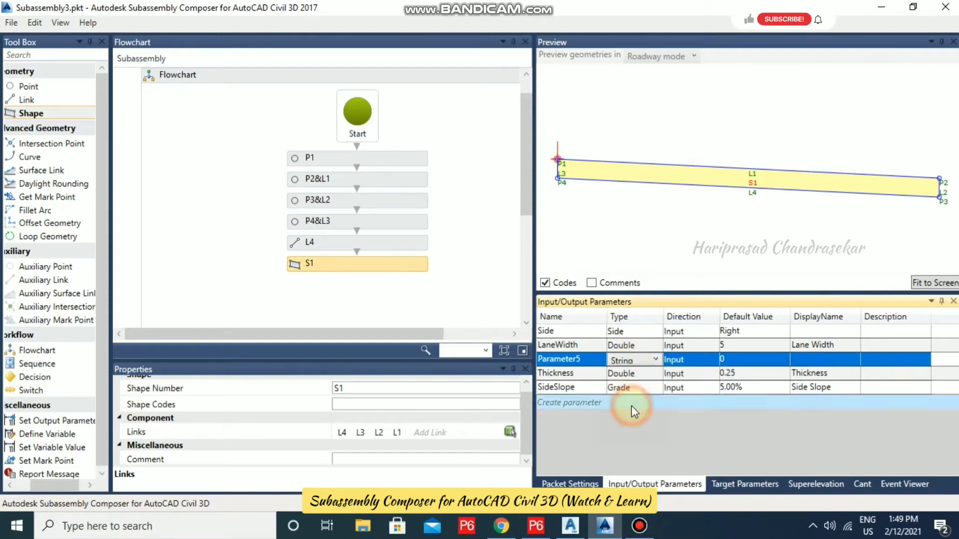
pyautogui.click(570, 360)
pyautogui.click(588, 349)
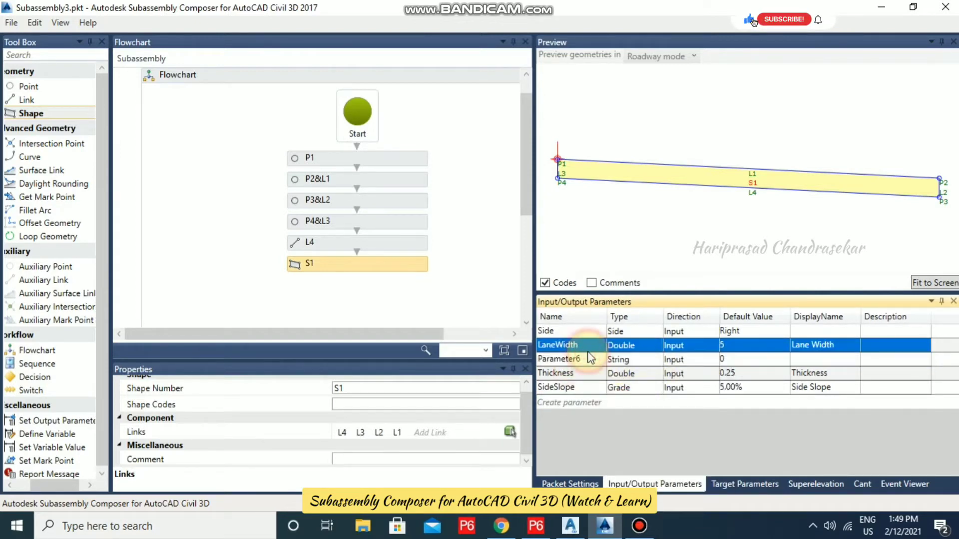
pyautogui.doubleClick(587, 359)
pyautogui.write('Material')
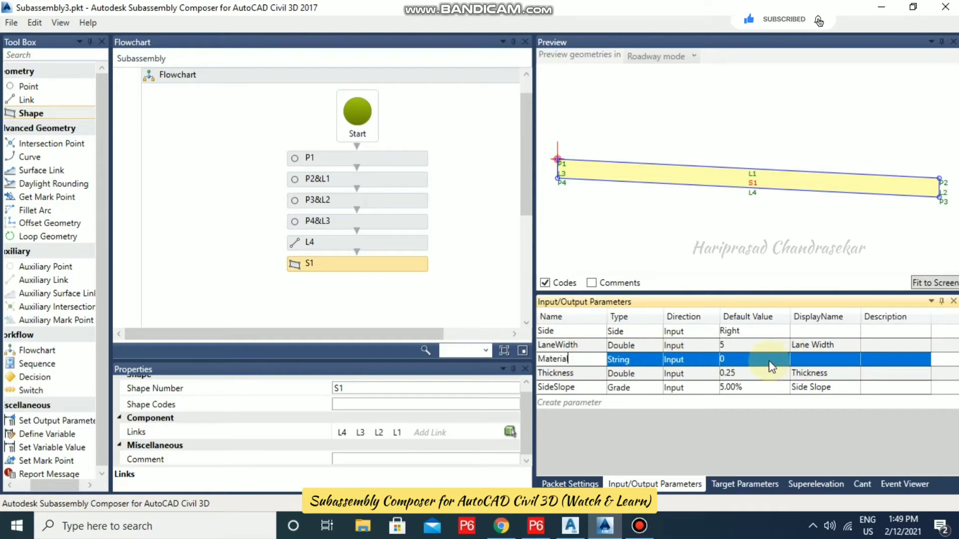
# - Give the Material parameter the default value "Ashpalt" and the display name "Material"
pyautogui.click(769, 360)
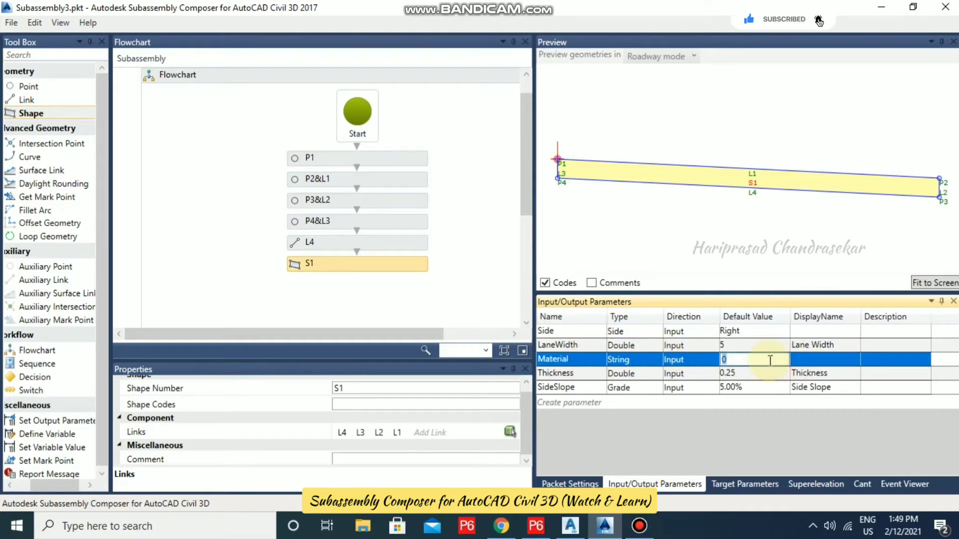
pyautogui.write('Ashpalt')
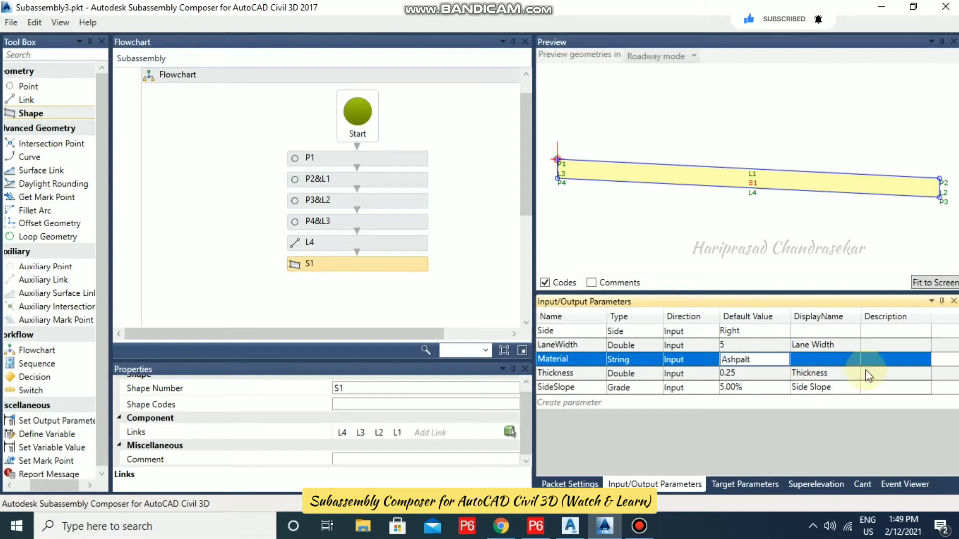
pyautogui.click(837, 360)
pyautogui.write('Material')
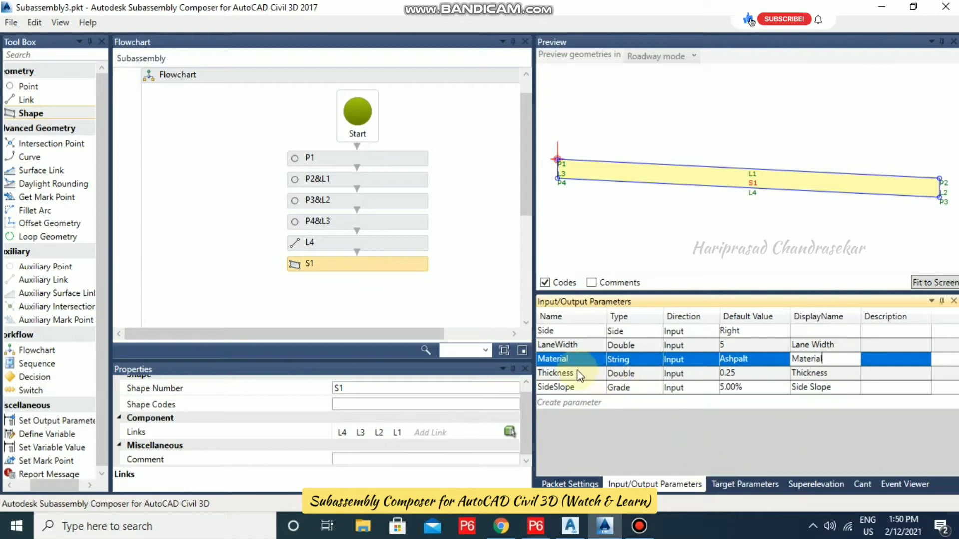
# - Set shape S1's shape code to the Material parameter and check its label by hiding and reshowing codes in the preview
pyautogui.click(587, 358)
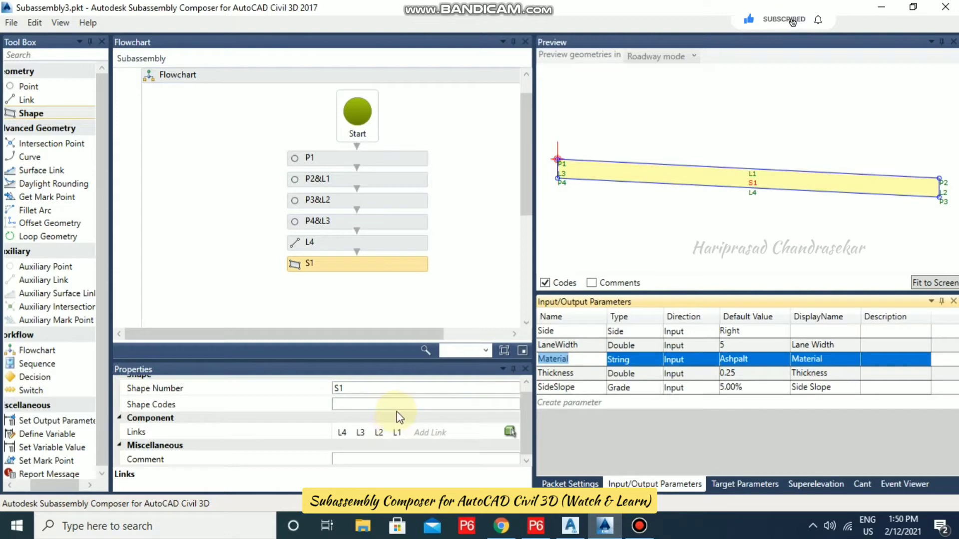
pyautogui.scroll(1, 380, 408)
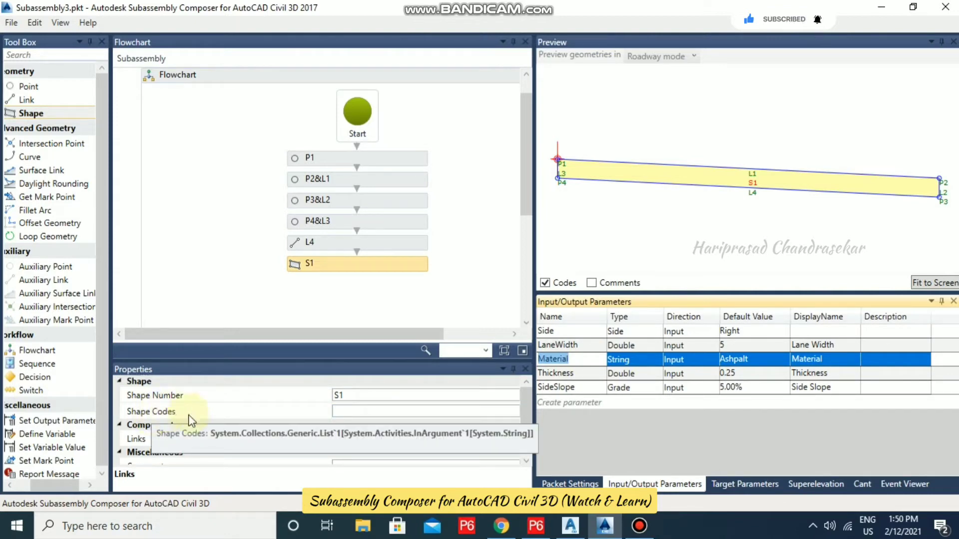
pyautogui.click(352, 409)
pyautogui.write('Material')
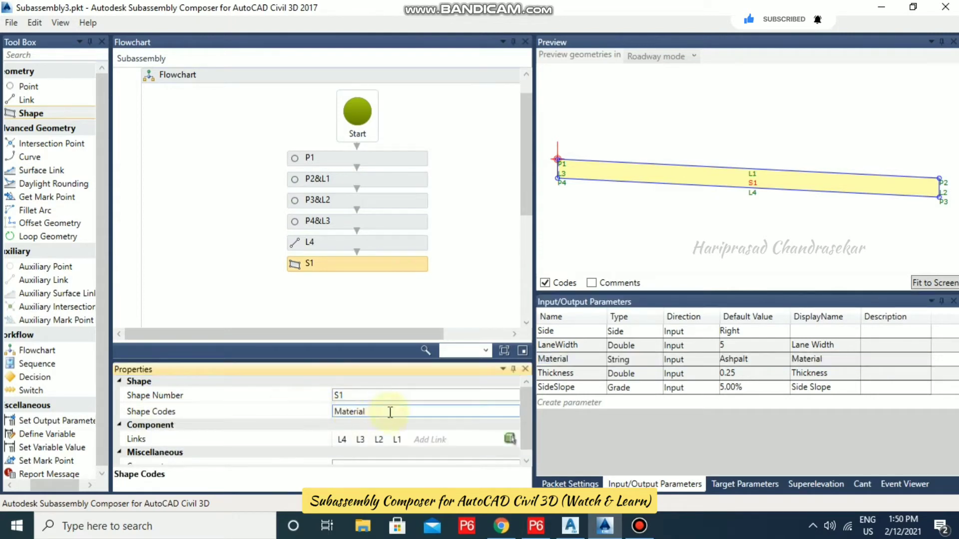
pyautogui.click(390, 395)
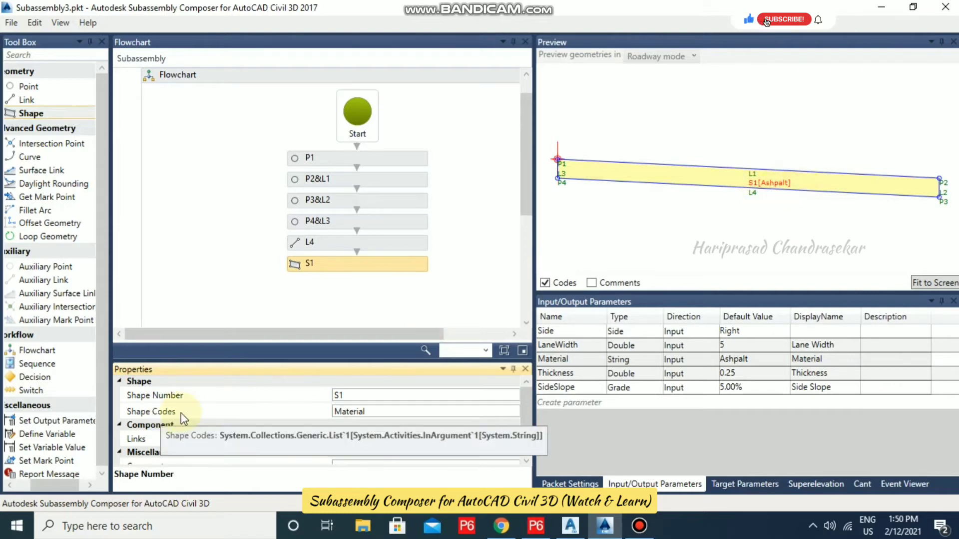
pyautogui.click(546, 283)
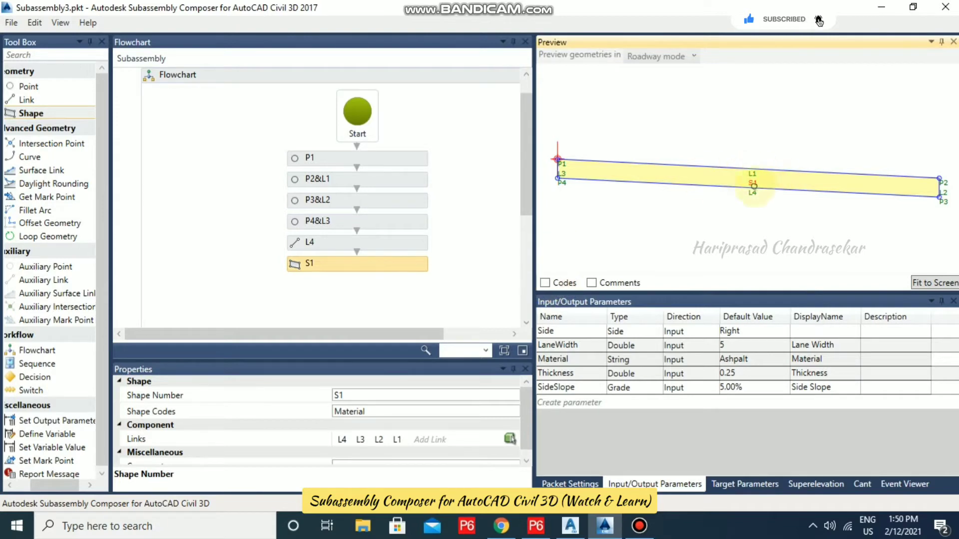
pyautogui.click(546, 283)
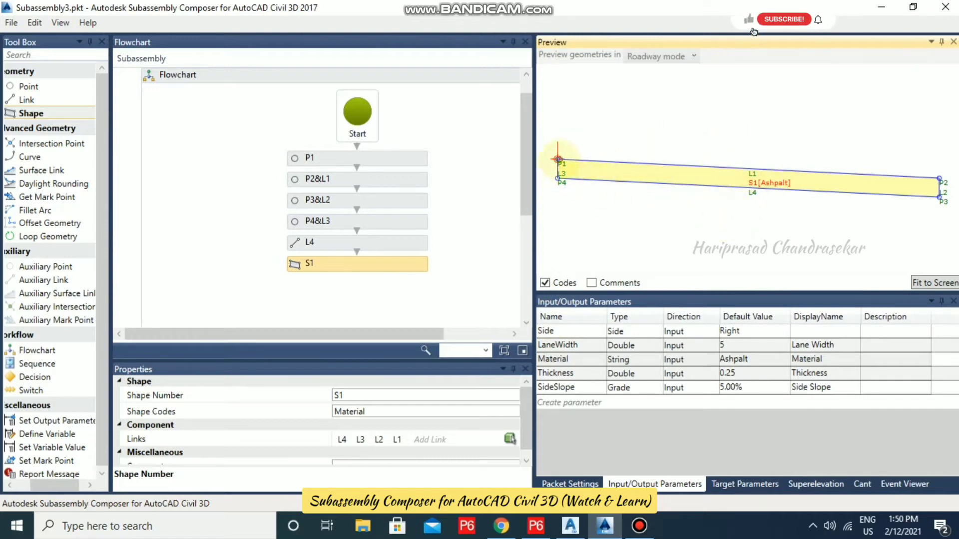
# - Assign the point code "Crown", in quotation marks, to point P1, and reselect shape S1
pyautogui.click(557, 159)
pyautogui.click(366, 411)
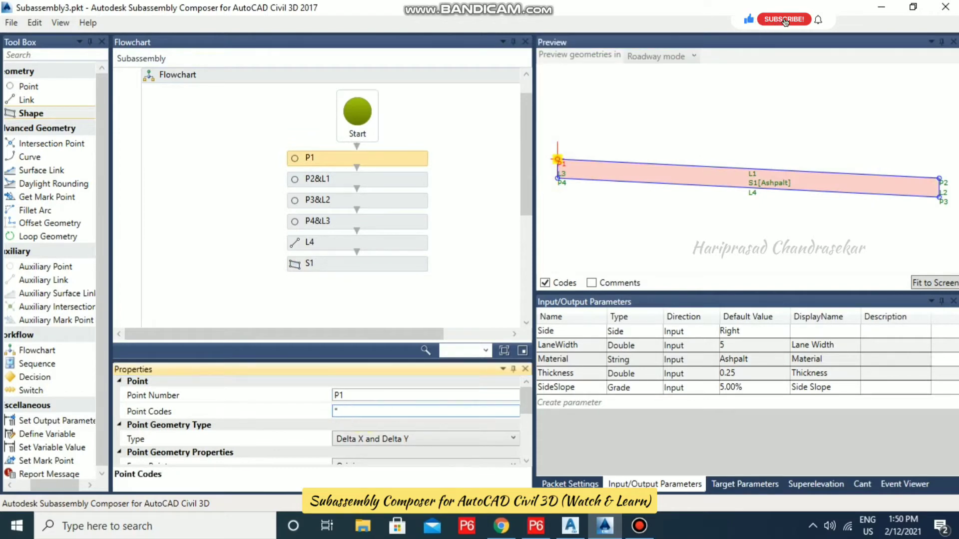
pyautogui.write('"Crown"')
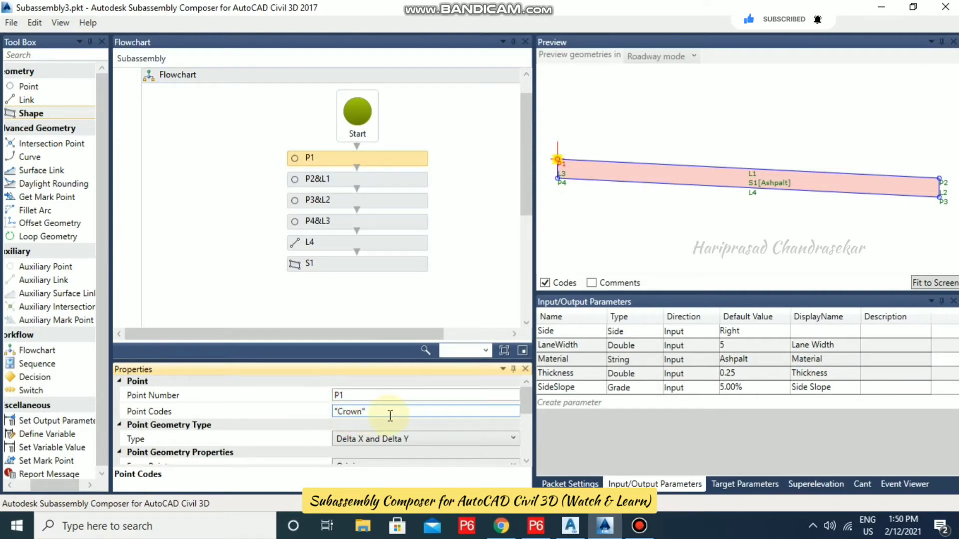
pyautogui.click(377, 395)
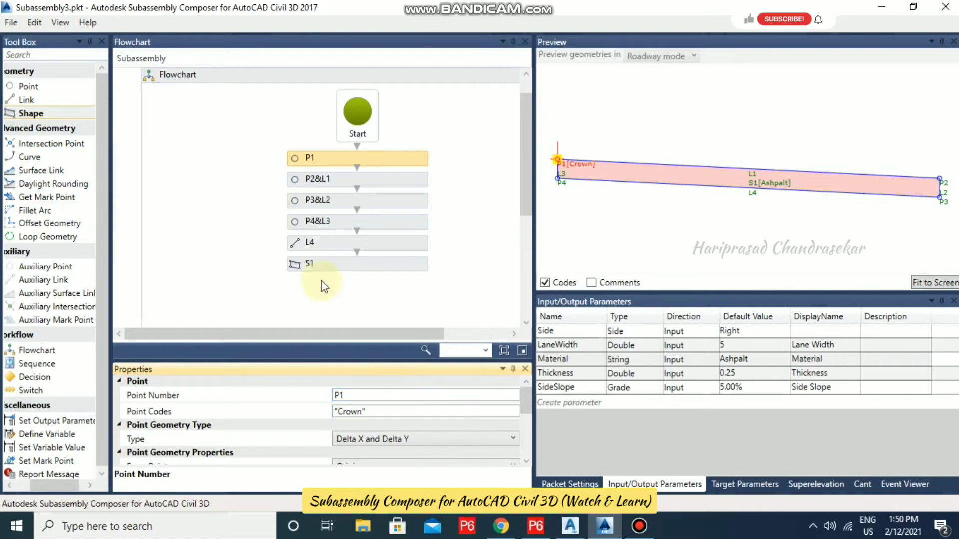
pyautogui.click(322, 268)
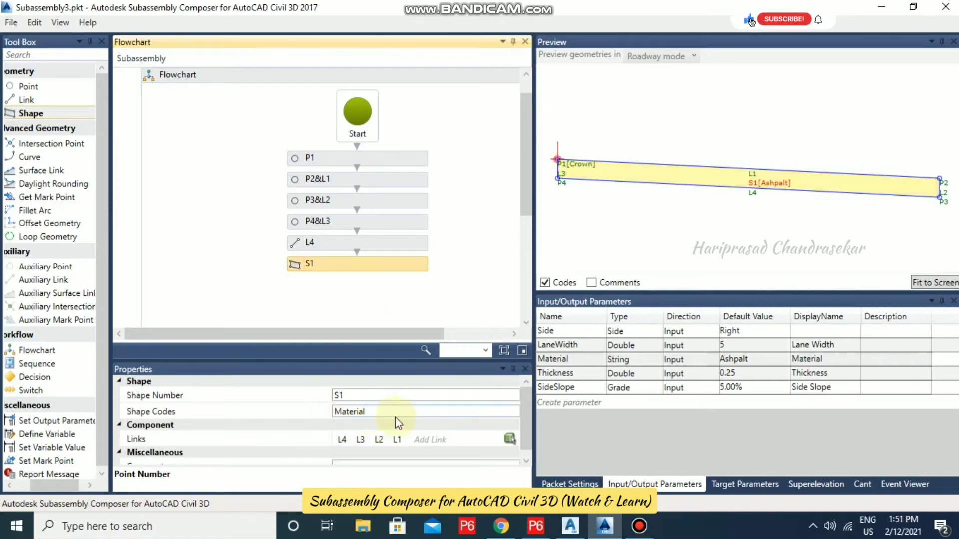
# - Assign the point code "Edge-L", in quotation marks, to point P2 and fit the preview so its whole label shows
pyautogui.click(341, 154)
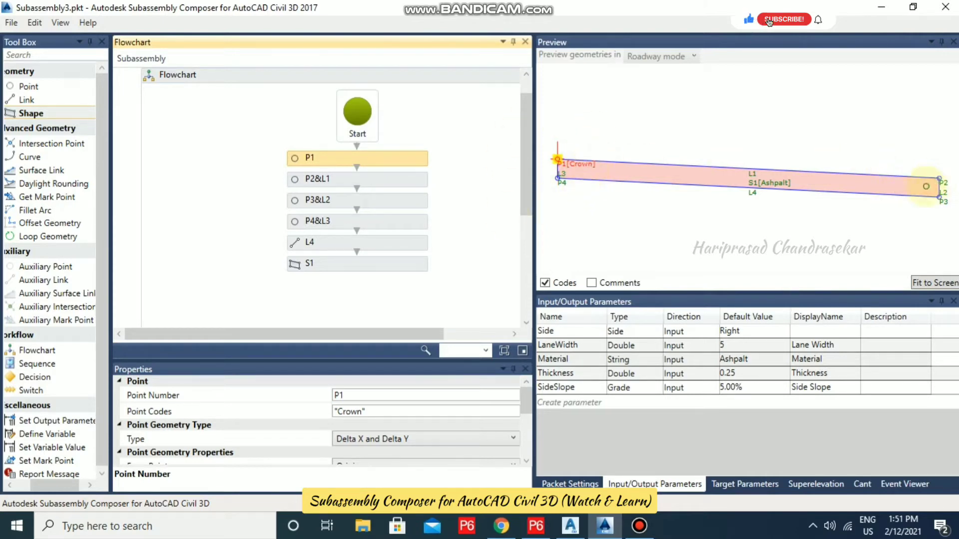
pyautogui.click(939, 180)
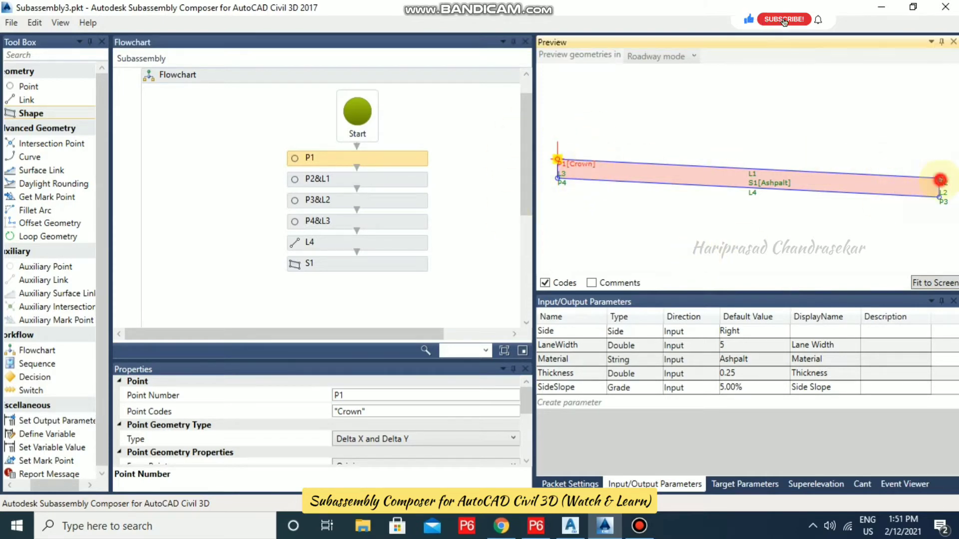
pyautogui.click(357, 410)
pyautogui.write('"Edge')
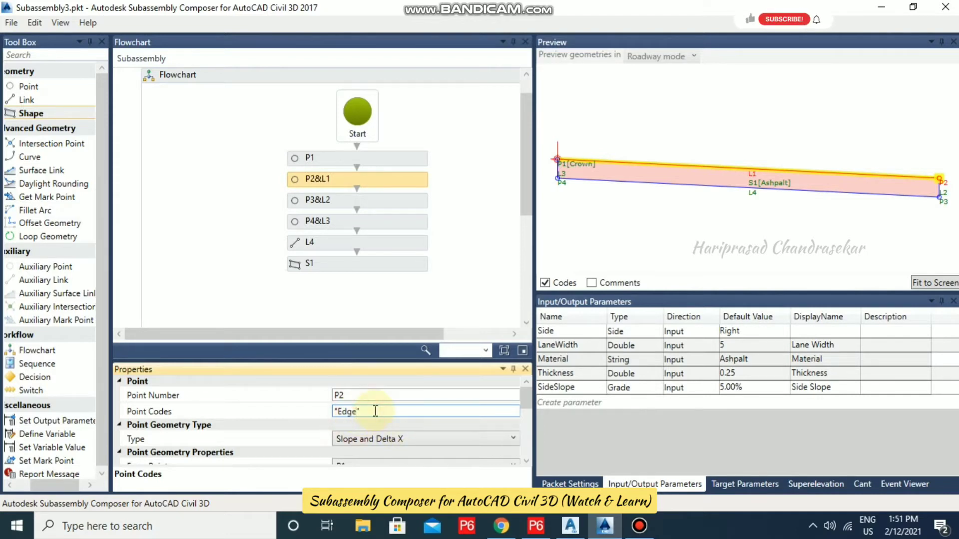
pyautogui.write('L')
pyautogui.press('BackSpace')
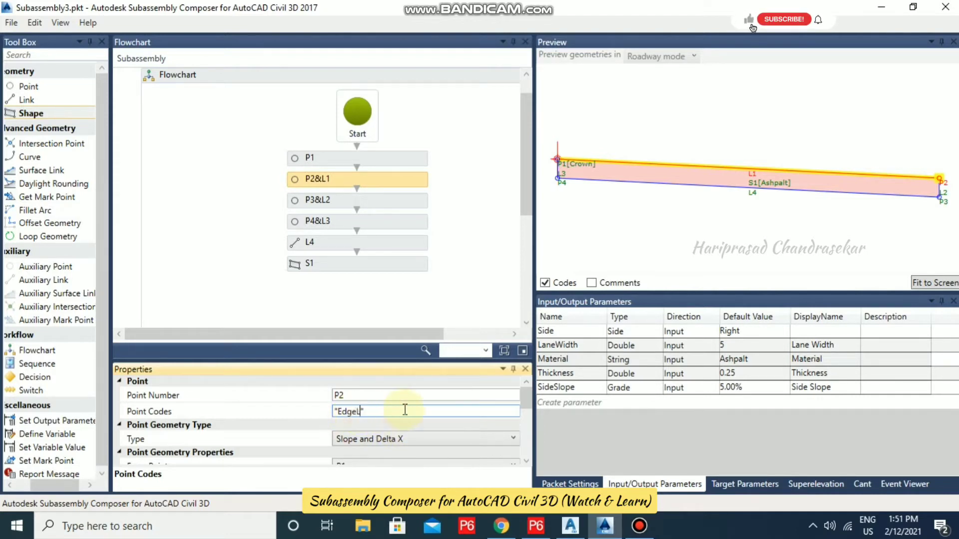
pyautogui.click(356, 412)
pyautogui.write('L')
pyautogui.click(407, 396)
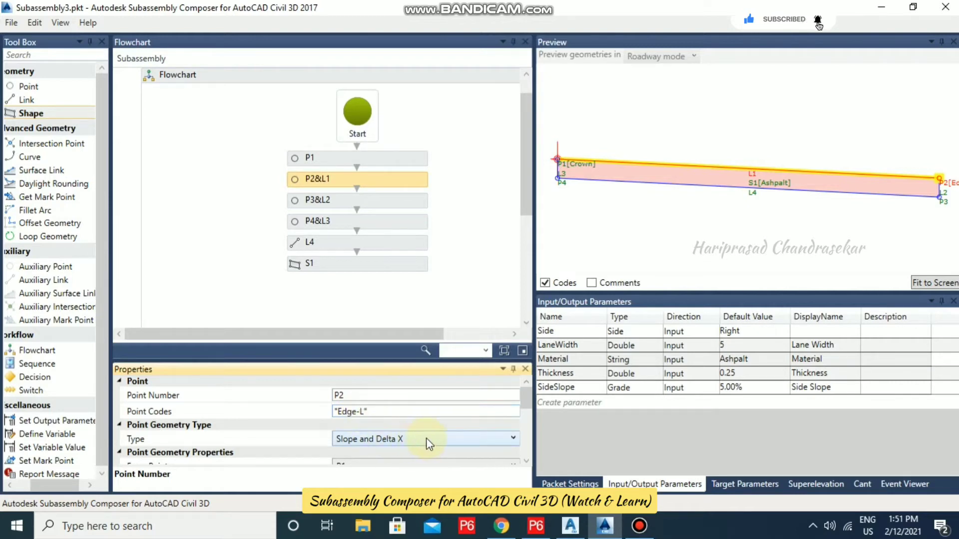
pyautogui.click(923, 281)
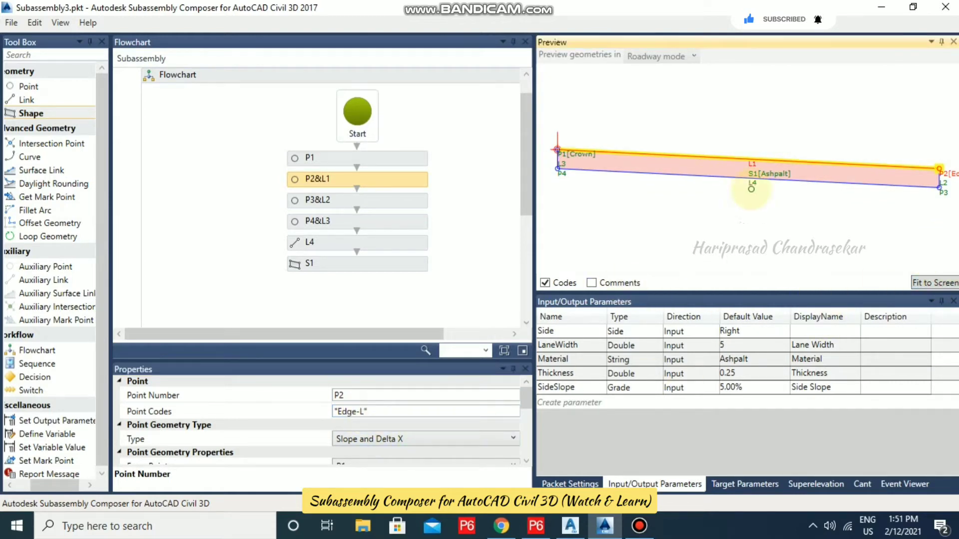
pyautogui.scroll(-3, 756, 210)
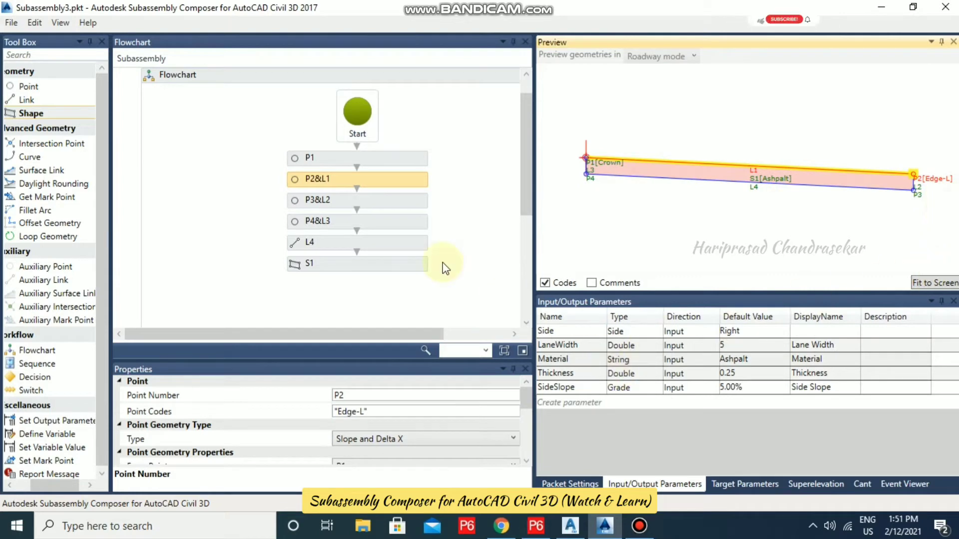
# - Assign the link code "Top Pavement", in quotation marks, to link L1 of the P2&L1 element
pyautogui.click(327, 200)
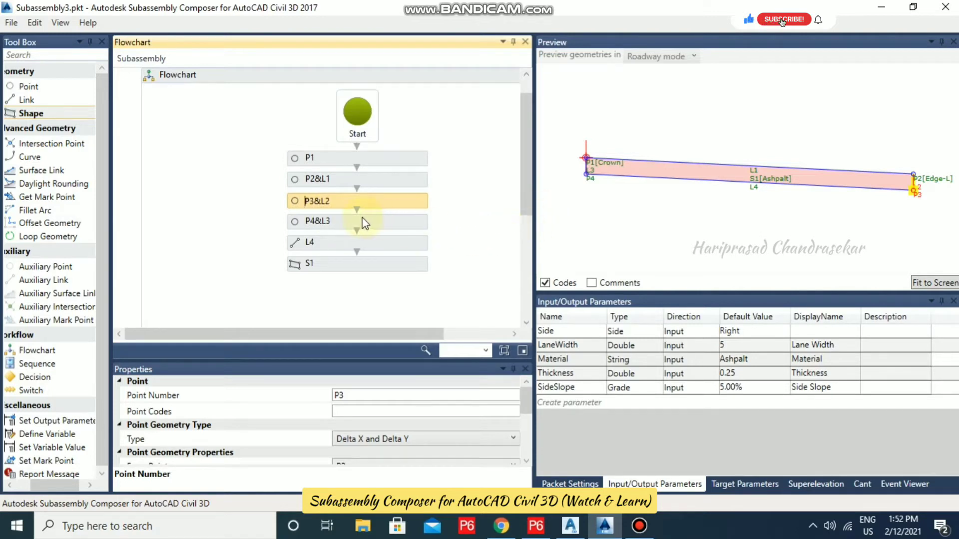
pyautogui.click(317, 176)
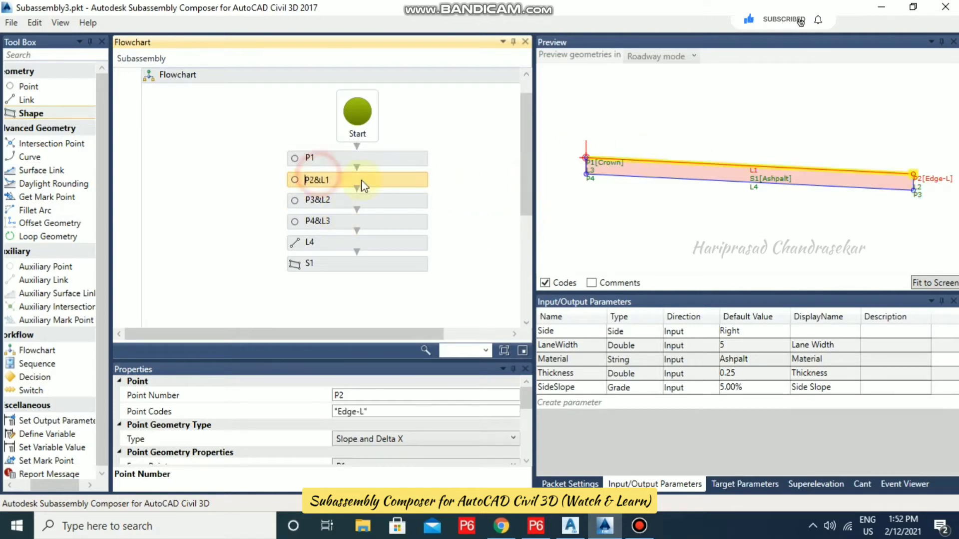
pyautogui.scroll(-2, 366, 434)
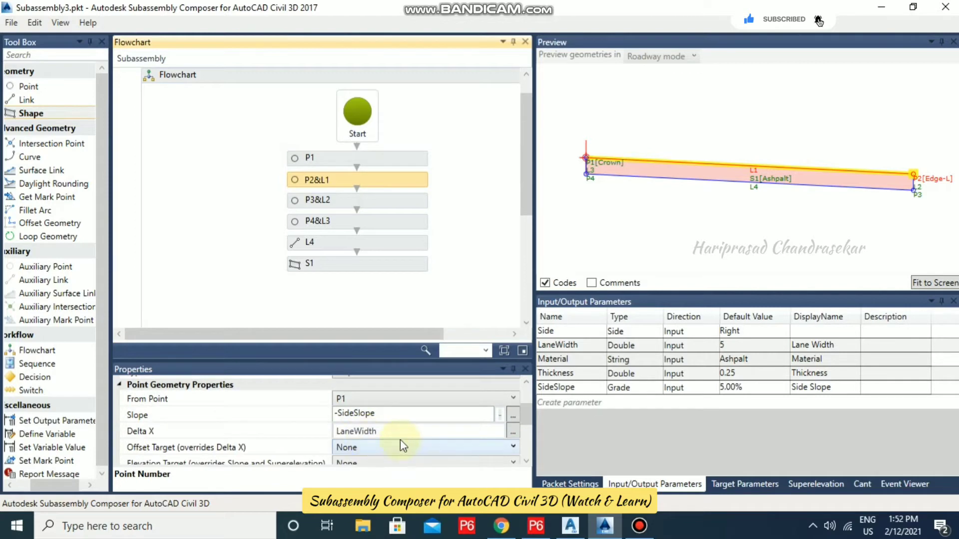
pyautogui.scroll(1, 364, 433)
pyautogui.scroll(-4, 366, 435)
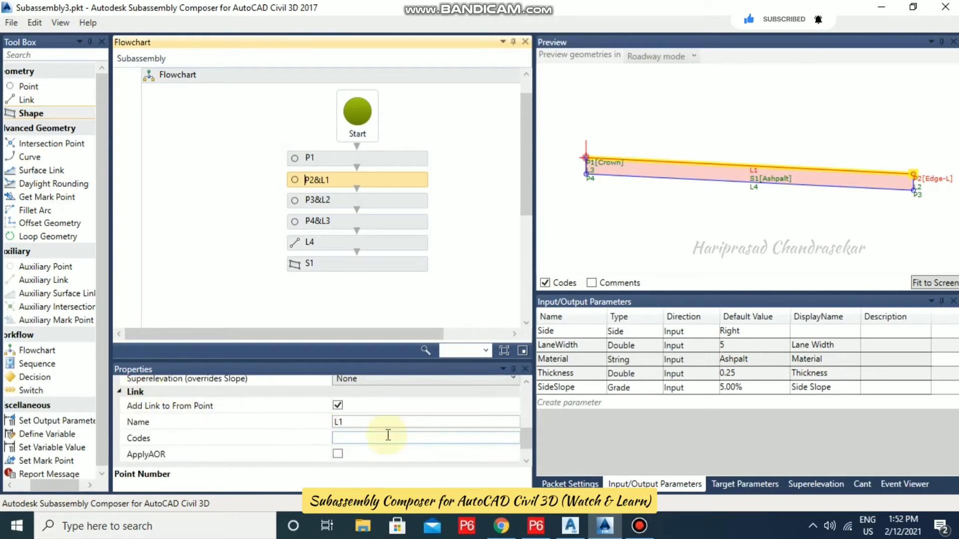
pyautogui.click(377, 442)
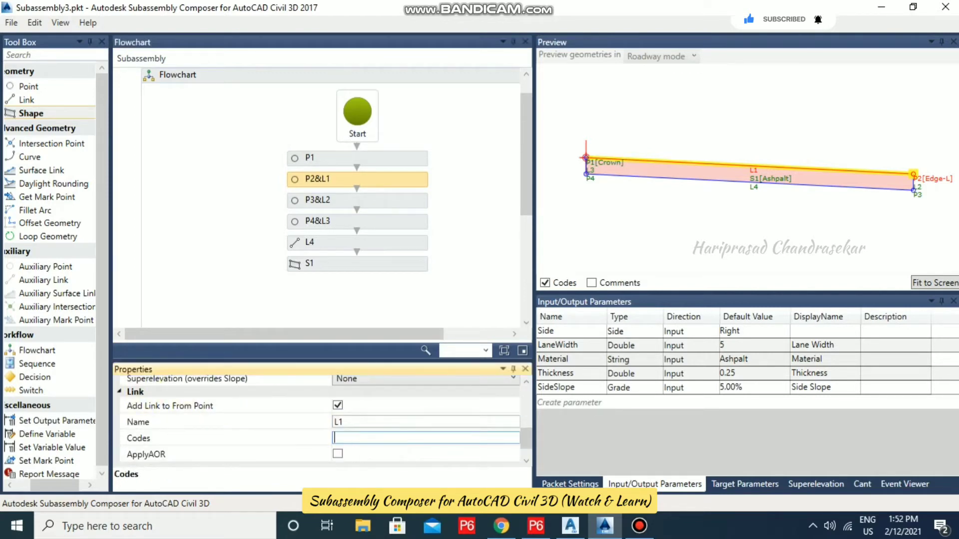
pyautogui.write('"Top Pavement')
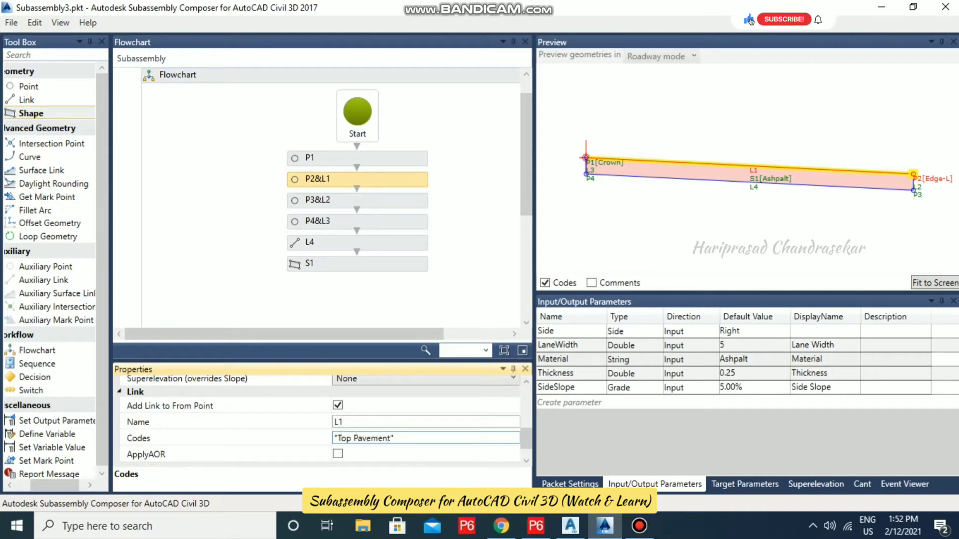
pyautogui.click(444, 422)
pyautogui.click(642, 248)
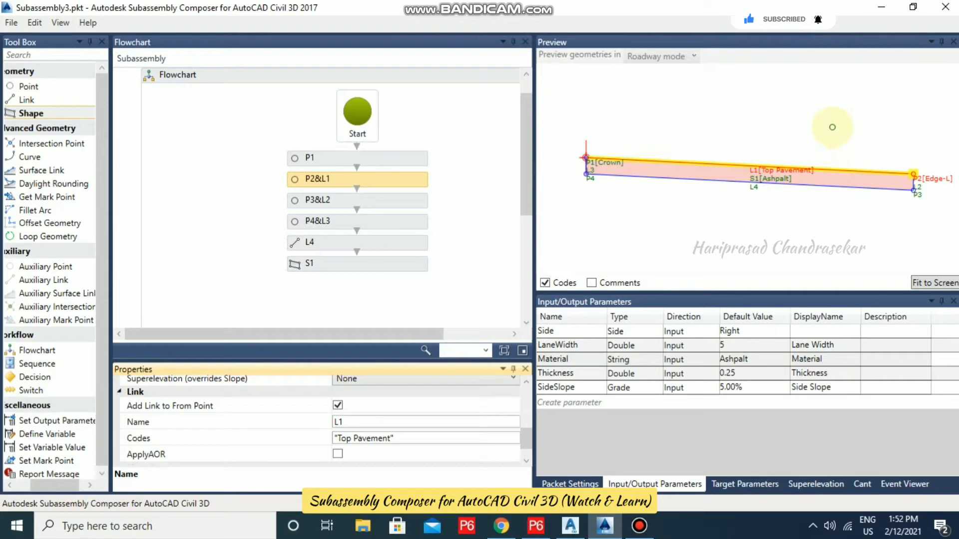
# - Create a target parameter named H with the type Offset
pyautogui.click(746, 484)
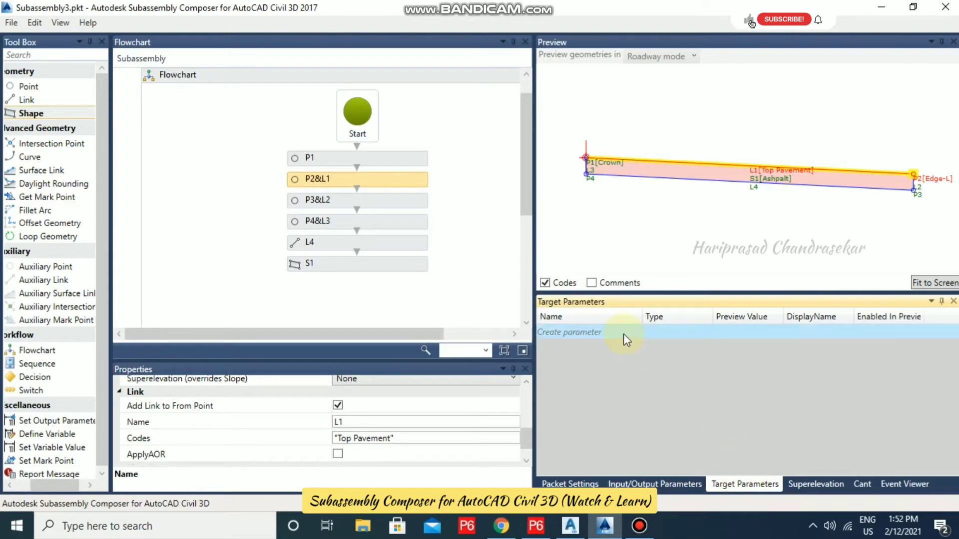
pyautogui.click(596, 329)
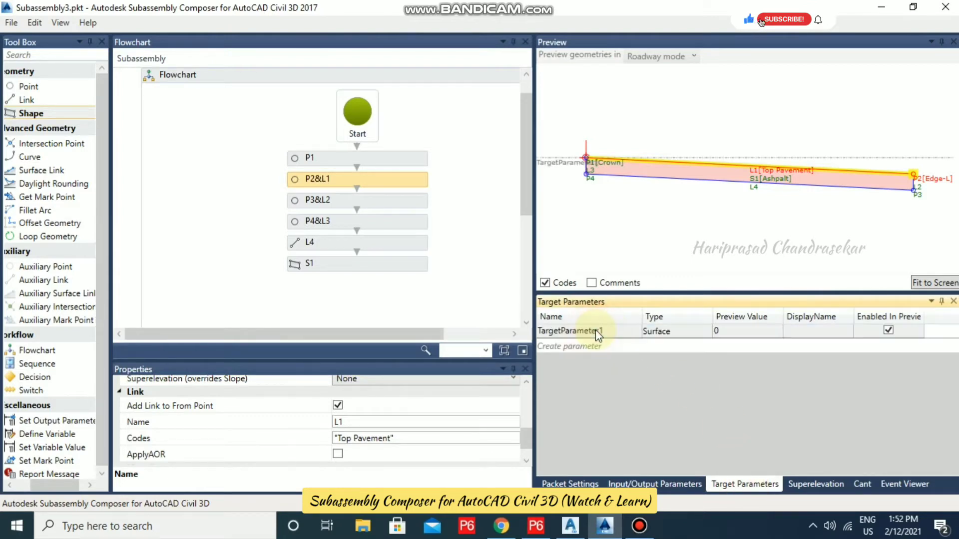
pyautogui.doubleClick(619, 331)
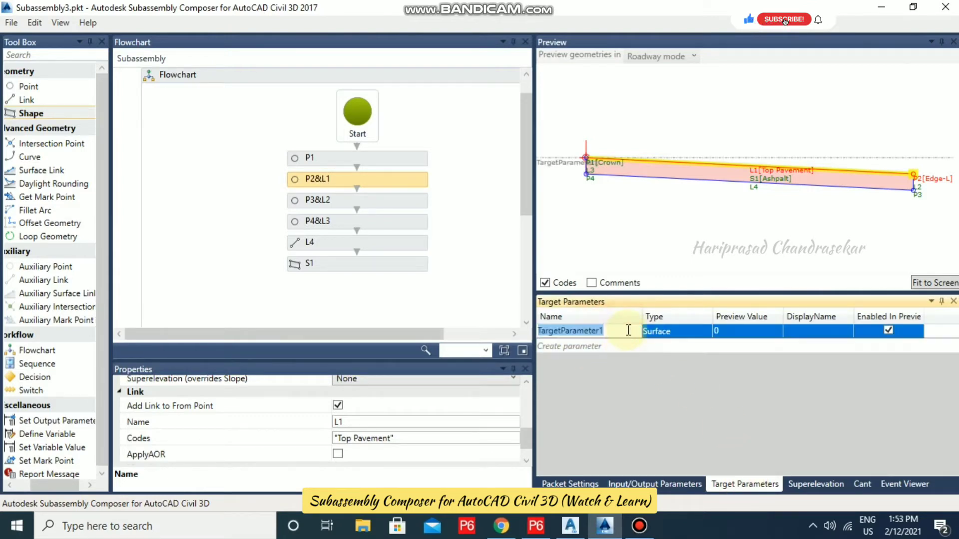
pyautogui.write('H')
pyautogui.click(703, 332)
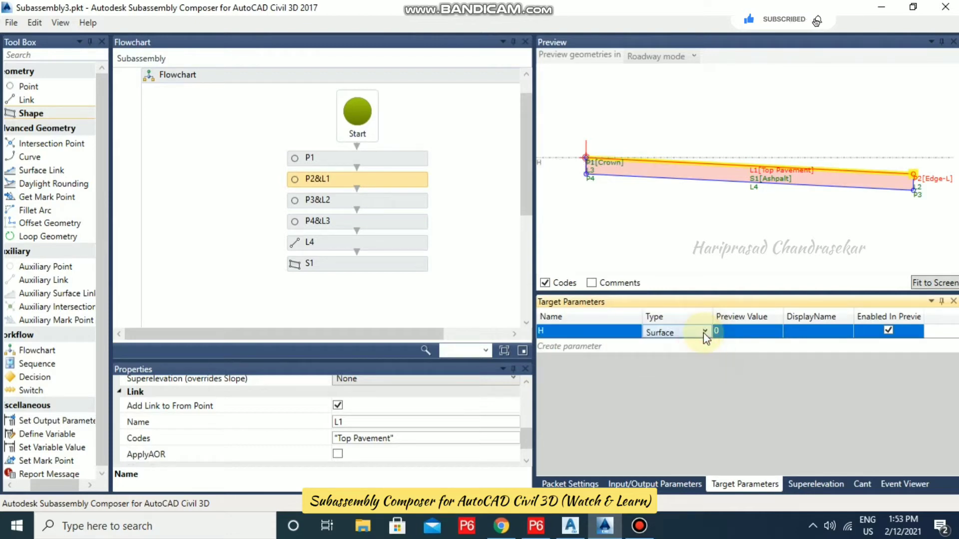
pyautogui.click(703, 333)
pyautogui.click(673, 360)
# - Create a second target parameter named V with the type Elevation
pyautogui.click(618, 346)
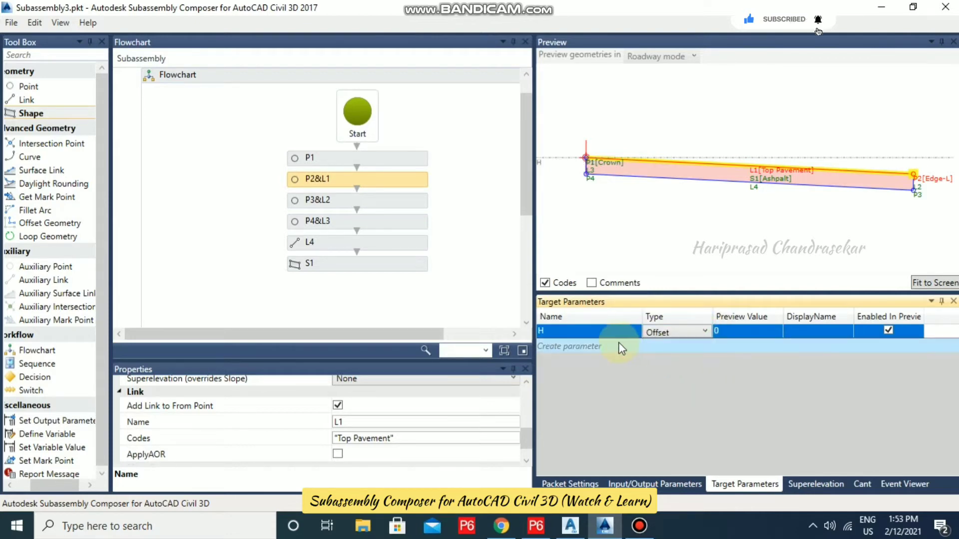
pyautogui.doubleClick(619, 345)
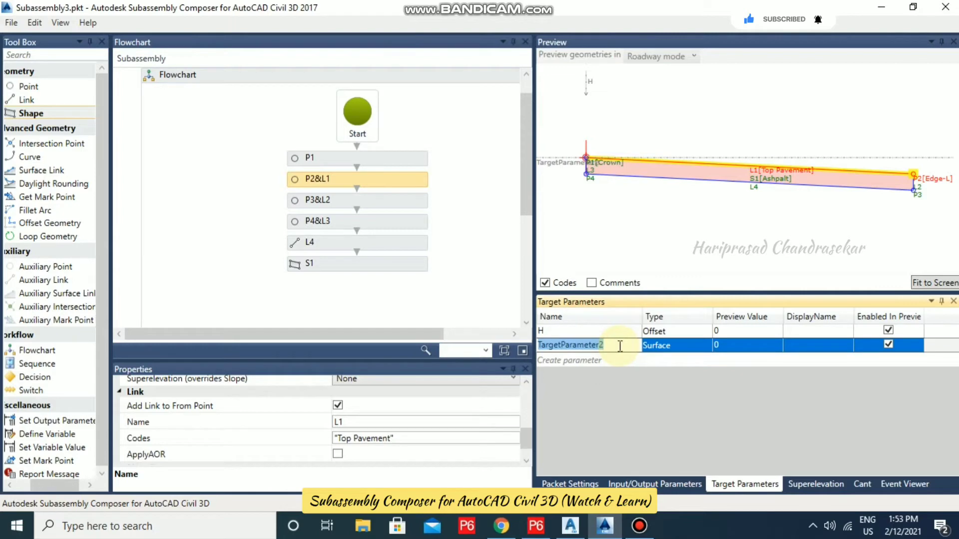
pyautogui.write('V')
pyautogui.click(691, 347)
pyautogui.click(692, 348)
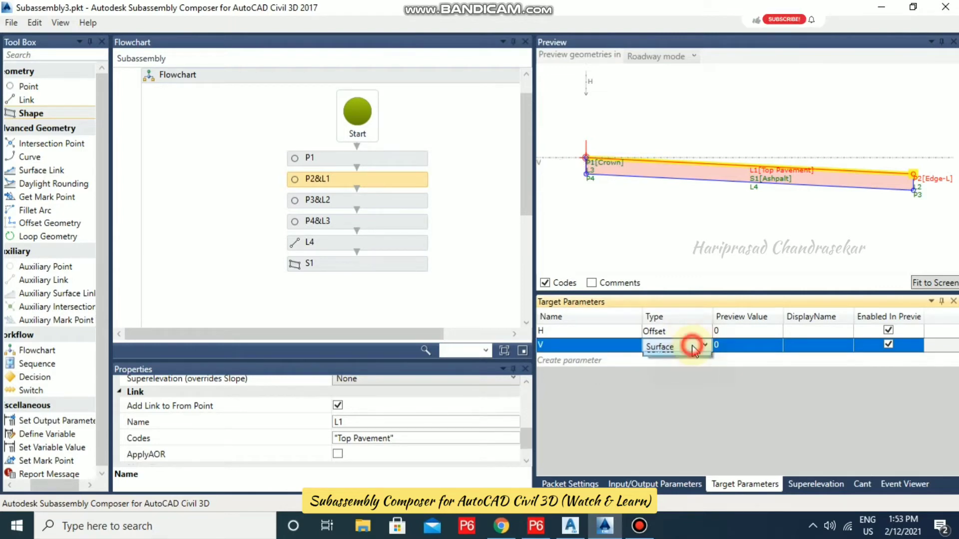
pyautogui.click(681, 361)
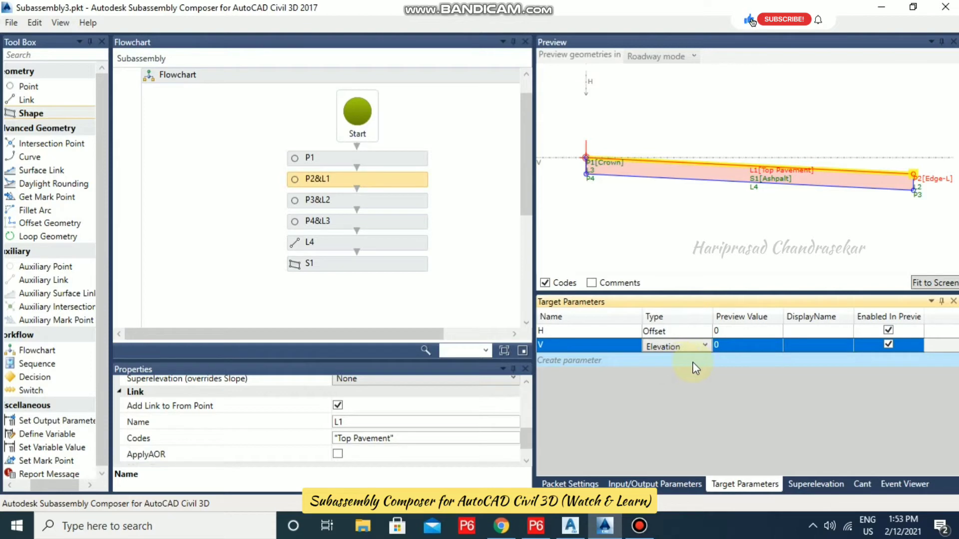
# - Set the preview value of the offset target H to 5
pyautogui.click(745, 331)
pyautogui.write('5')
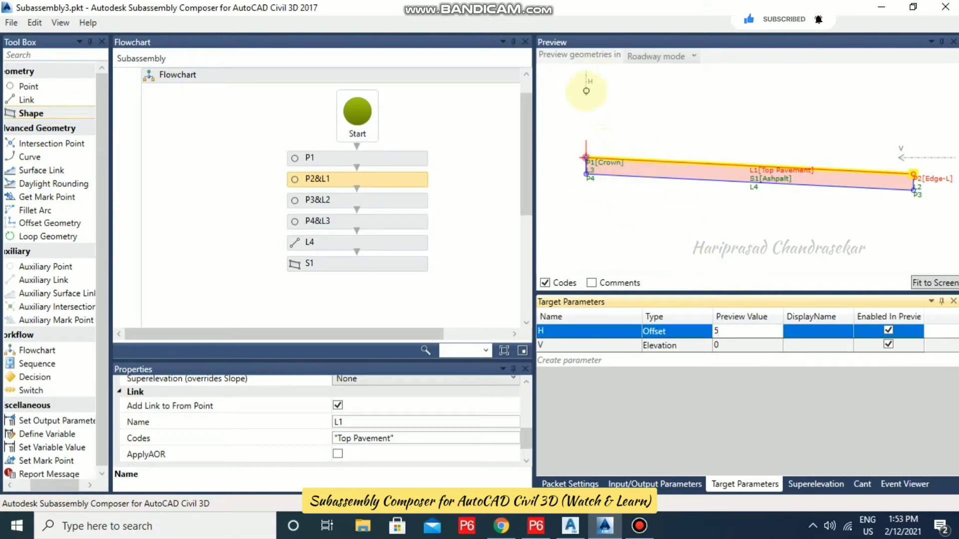
pyautogui.click(767, 349)
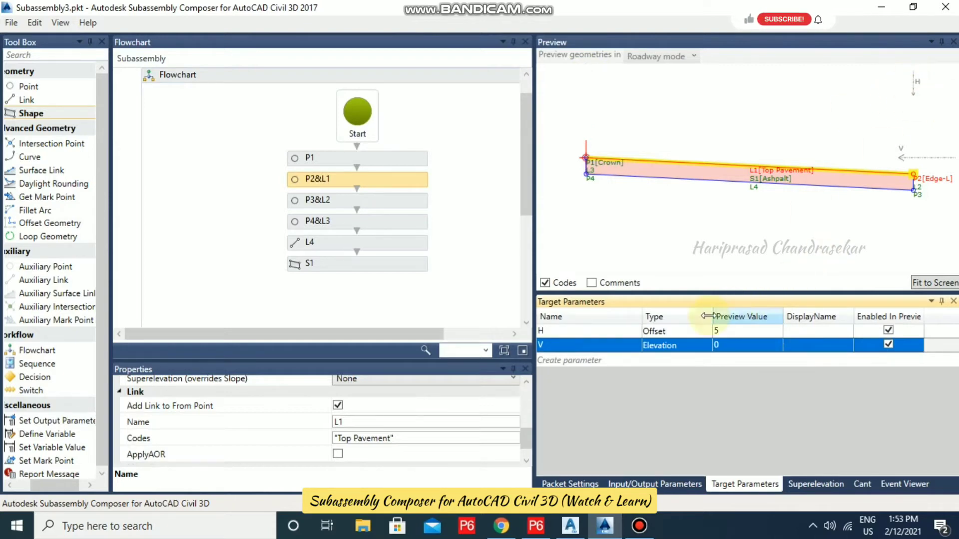
pyautogui.click(761, 341)
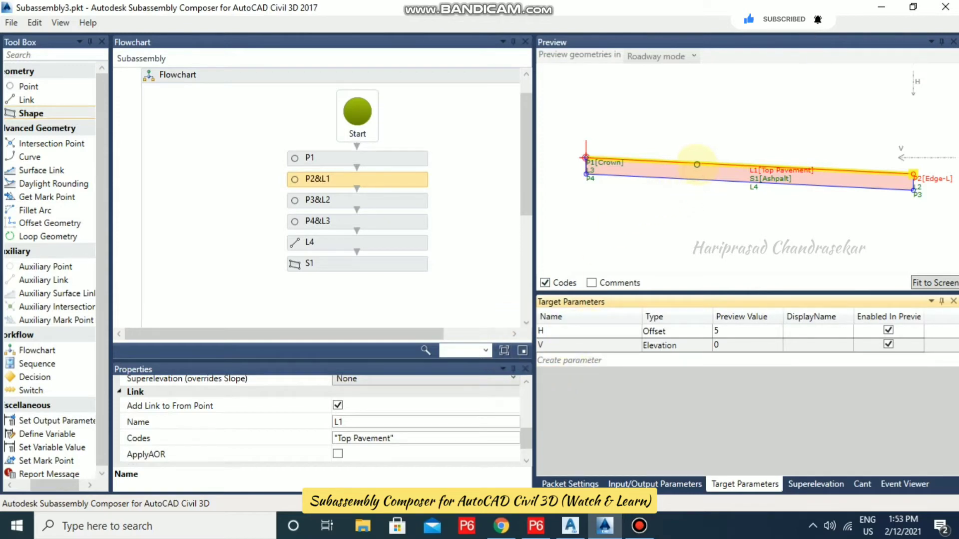
# - Set point P2's offset target to H and its elevation target to V
pyautogui.click(696, 161)
pyautogui.scroll(5, 405, 420)
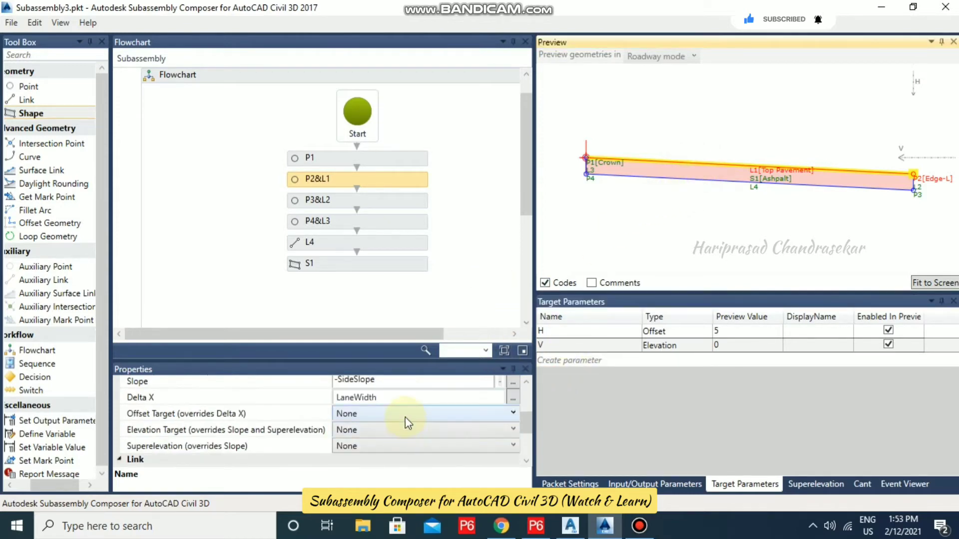
pyautogui.scroll(1, 408, 411)
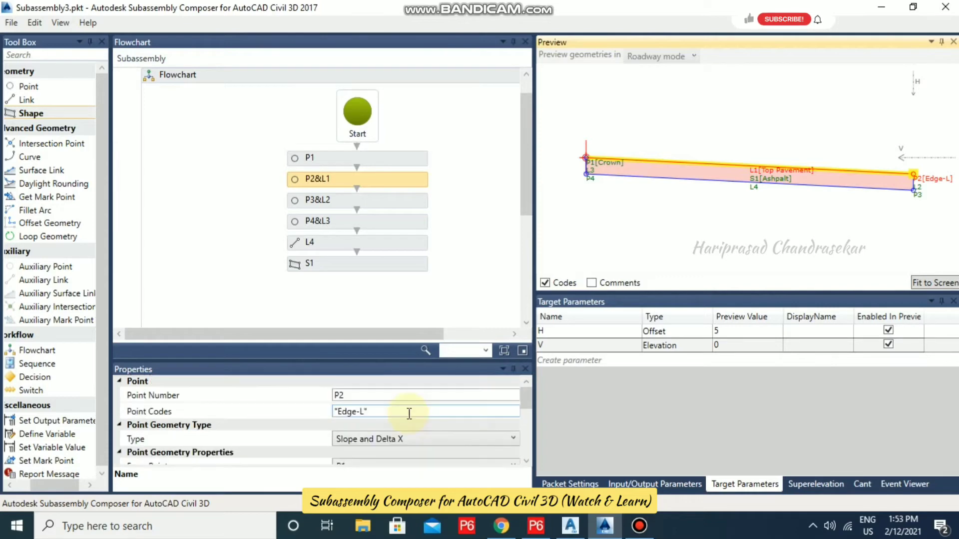
pyautogui.scroll(-1, 410, 415)
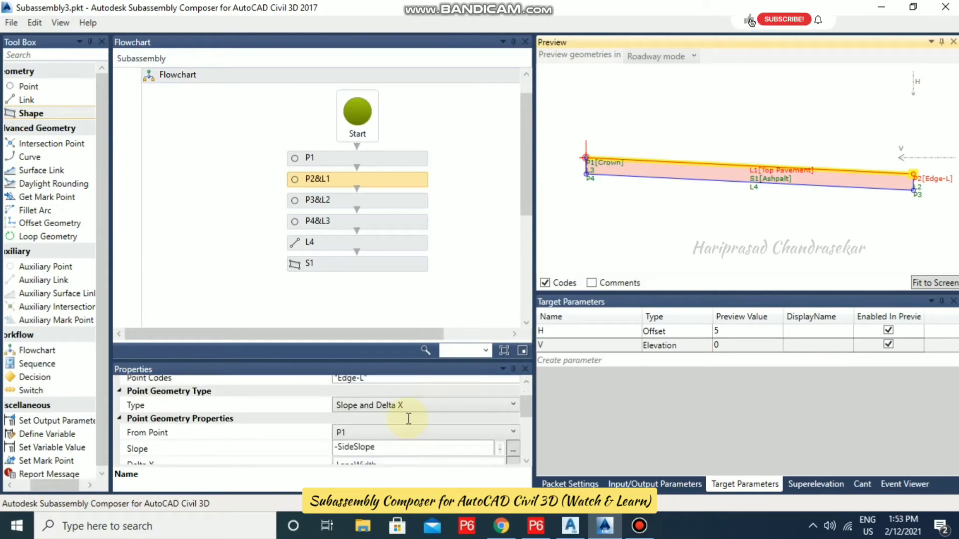
pyautogui.scroll(-2, 408, 419)
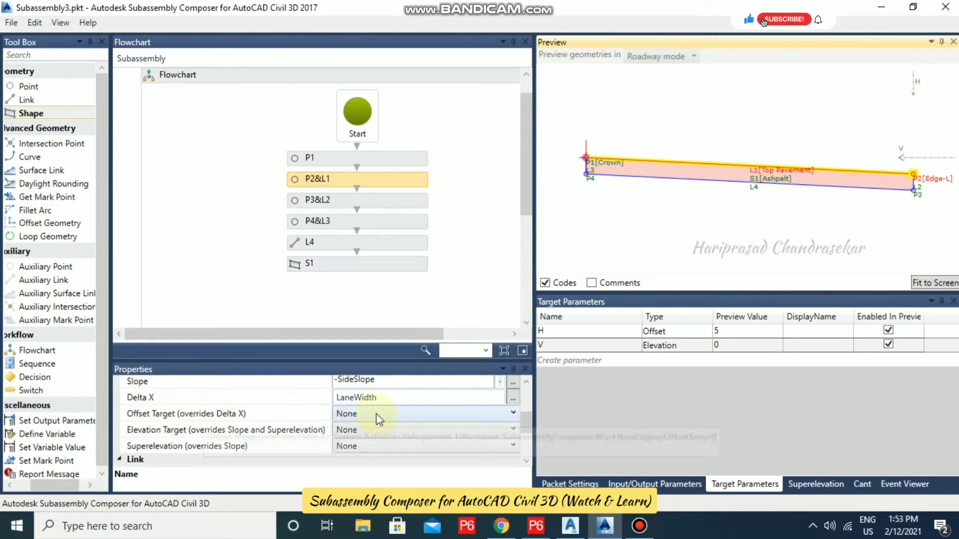
pyautogui.click(406, 416)
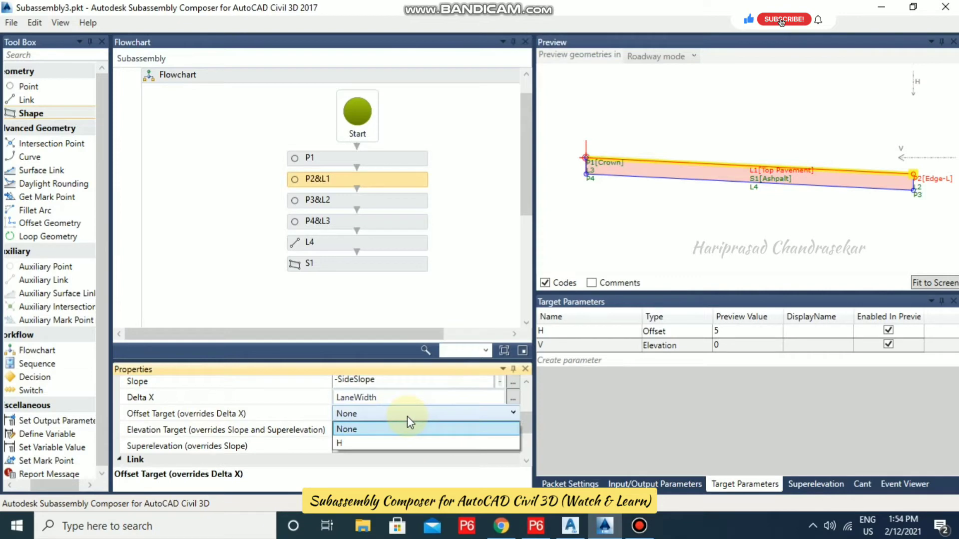
pyautogui.click(358, 445)
pyautogui.click(381, 430)
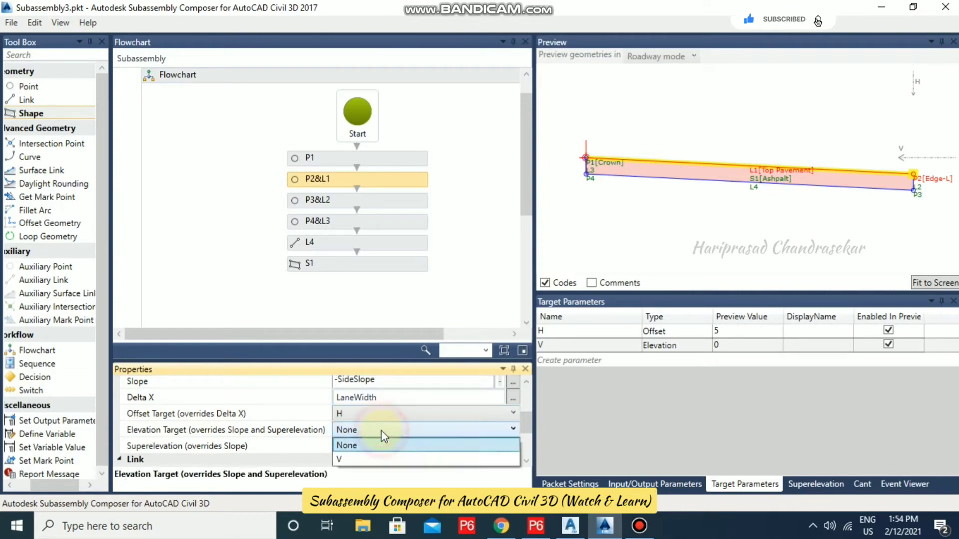
pyautogui.click(359, 458)
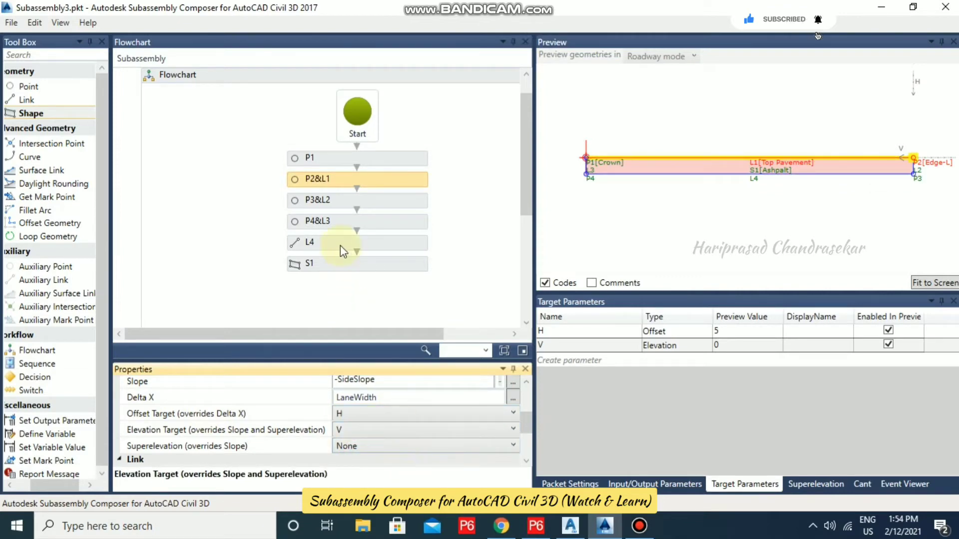
# - Inspect link L4 and compare the preview geometry in Layout mode and Roadway mode, checking the input parameters
pyautogui.click(311, 245)
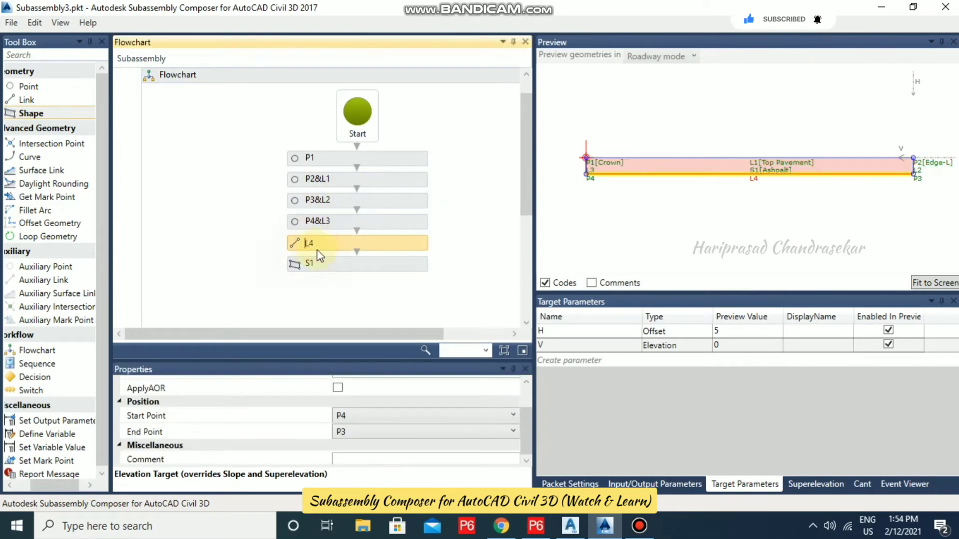
pyautogui.scroll(1, 361, 418)
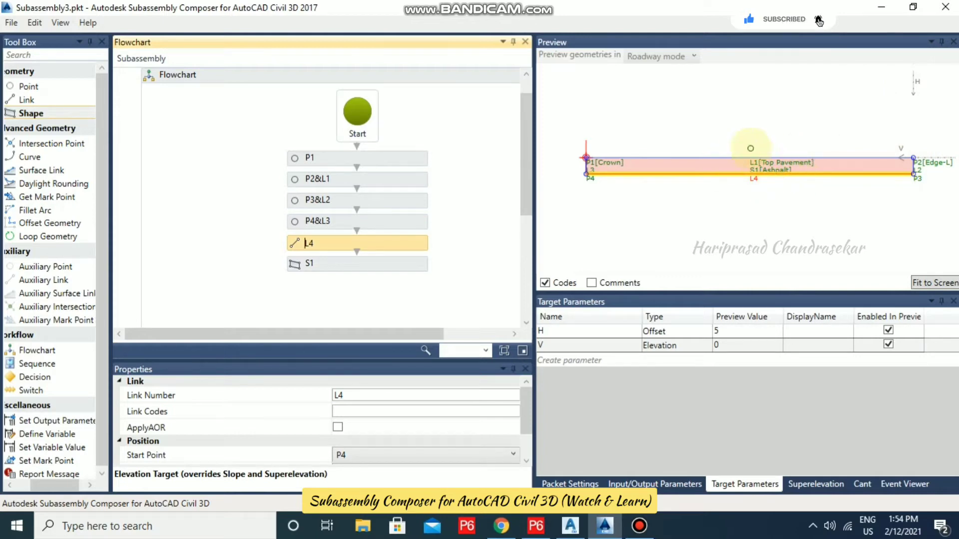
pyautogui.click(672, 57)
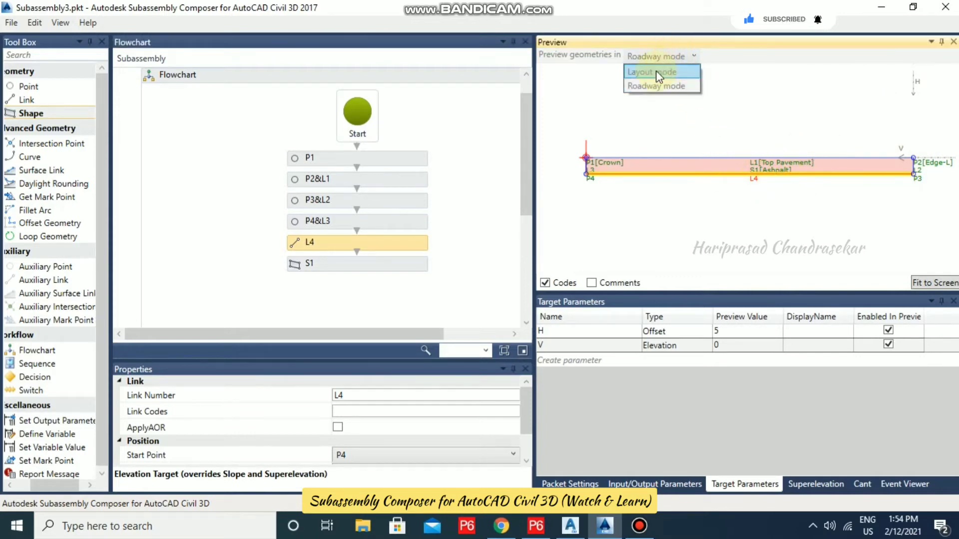
pyautogui.click(655, 71)
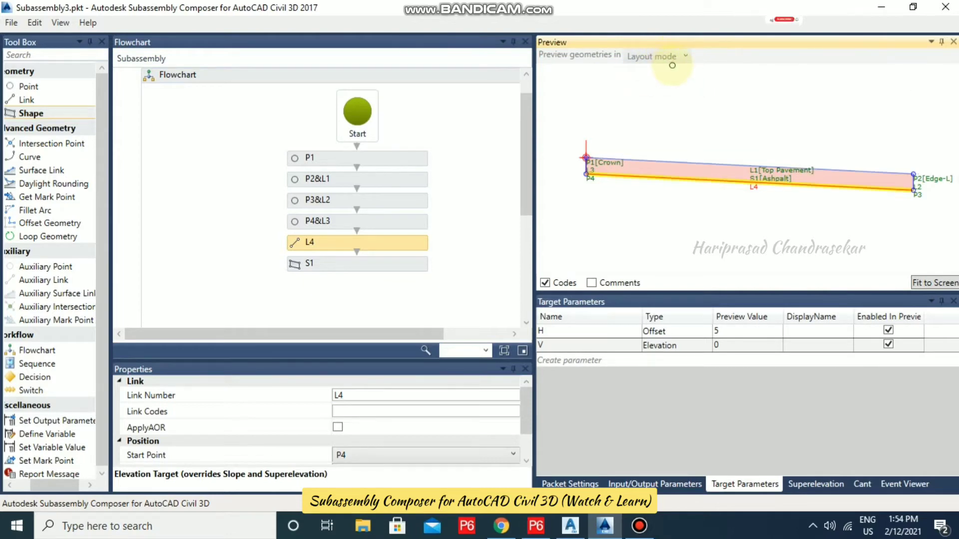
pyautogui.click(649, 484)
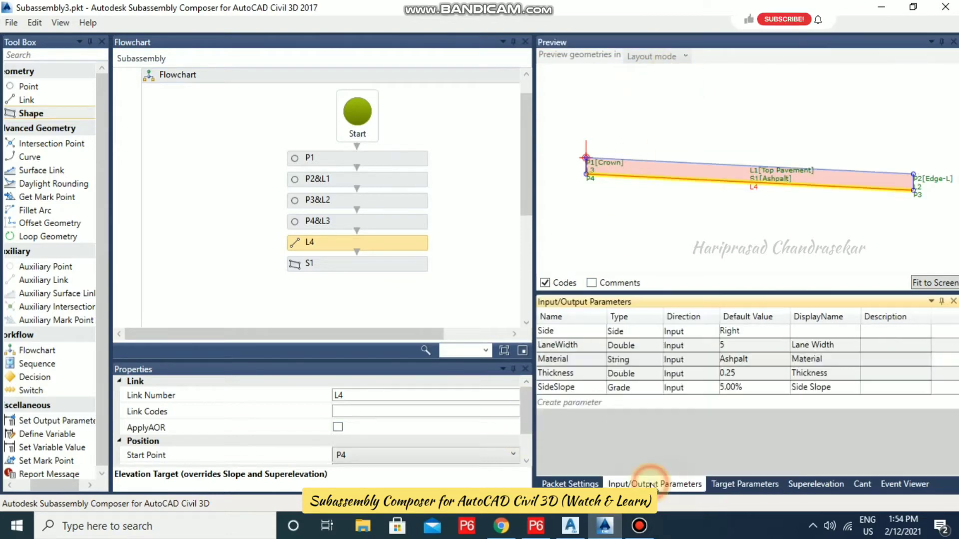
pyautogui.click(651, 56)
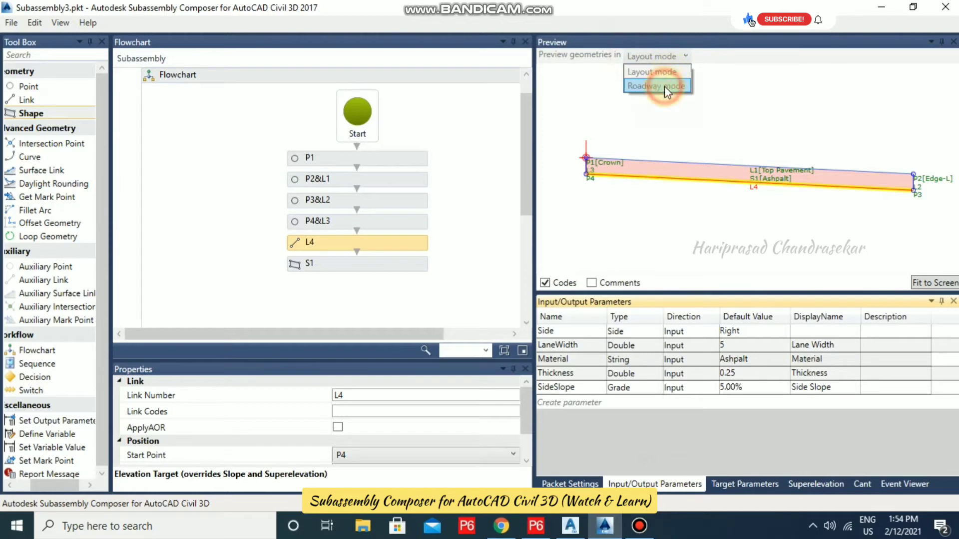
pyautogui.click(664, 83)
# - Set the preview value of offset target H to 8 and fit the preview to the screen
pyautogui.click(747, 484)
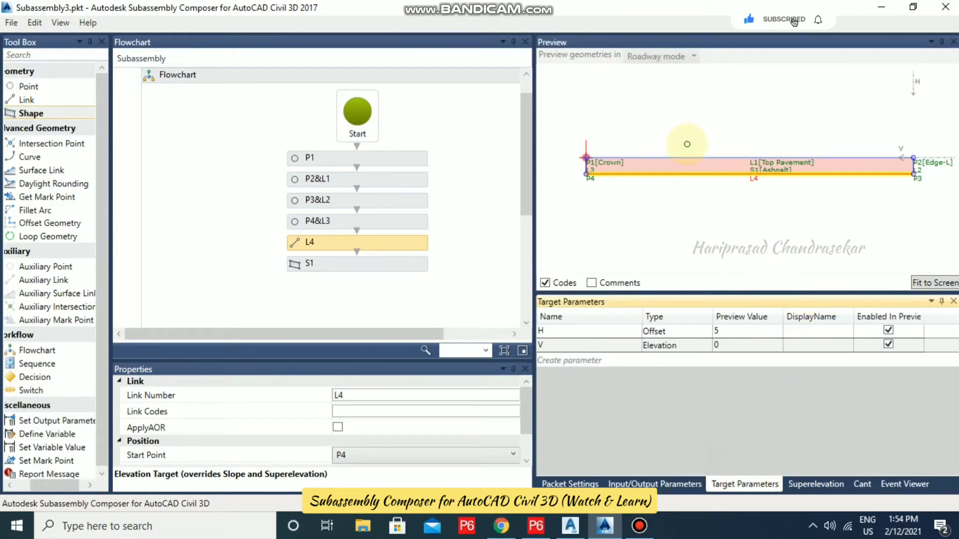
pyautogui.doubleClick(743, 332)
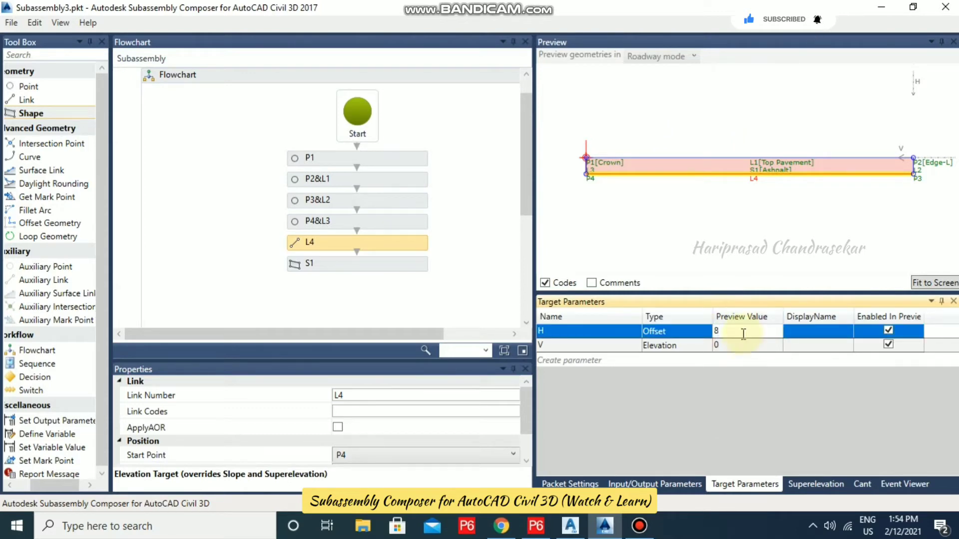
pyautogui.click(753, 346)
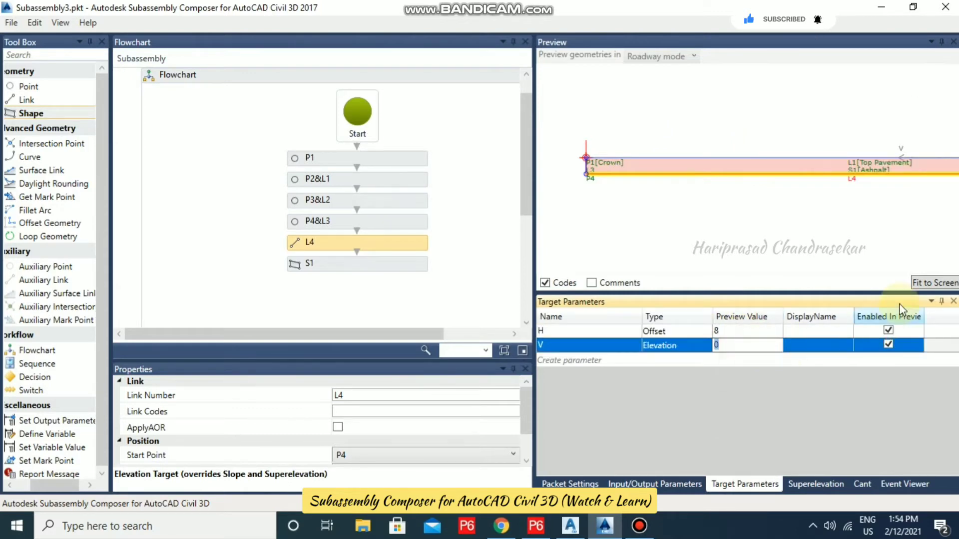
pyautogui.click(920, 281)
# - Try a preview value of 1 for elevation target V
pyautogui.click(736, 345)
pyautogui.click(735, 345)
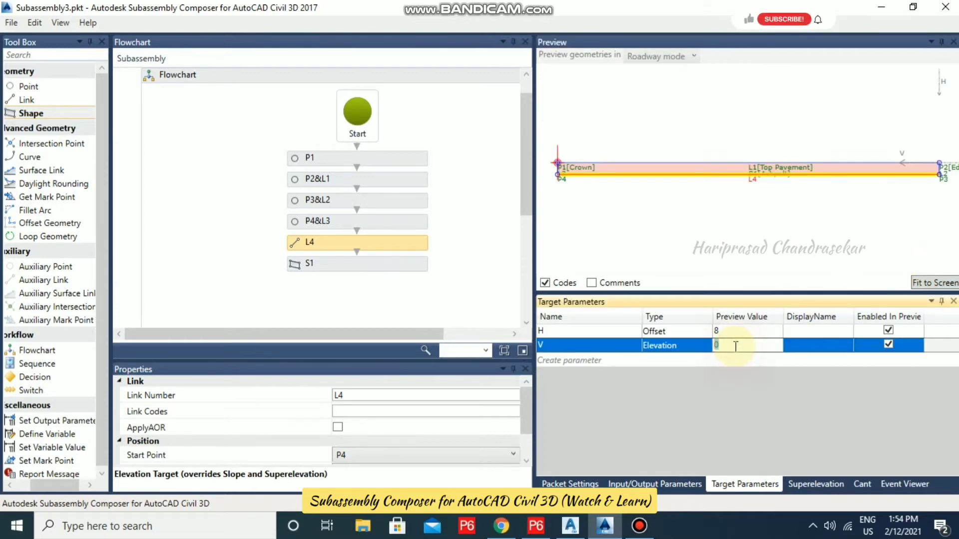
pyautogui.write('1')
pyautogui.press('Return')
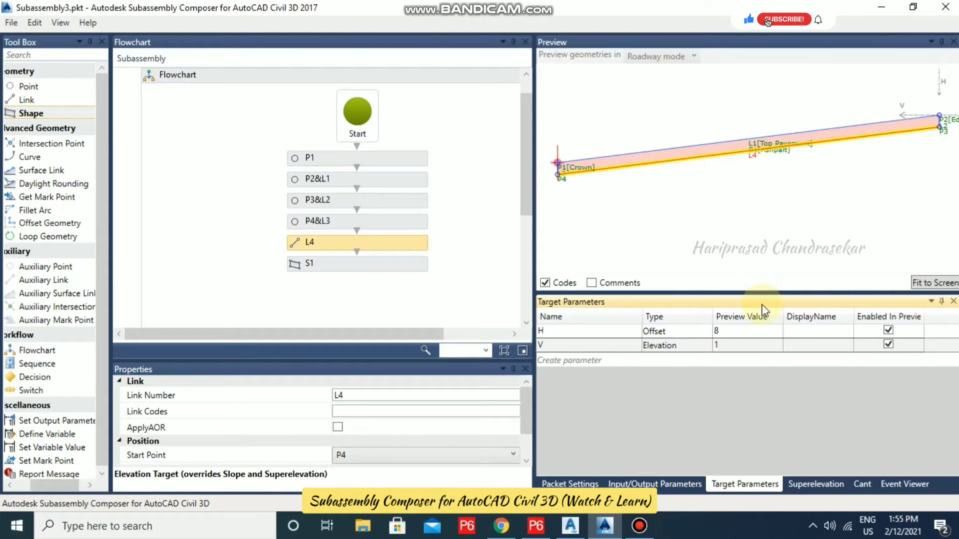
# - Set the preview value of elevation target V to -0.5
pyautogui.click(737, 346)
pyautogui.click(737, 346)
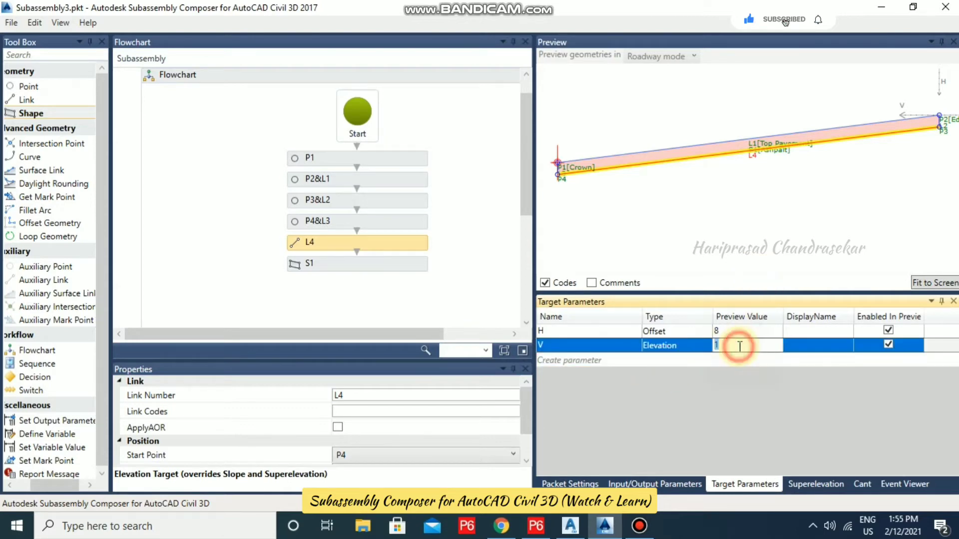
pyautogui.write('-0')
pyautogui.write('.5')
pyautogui.click(760, 335)
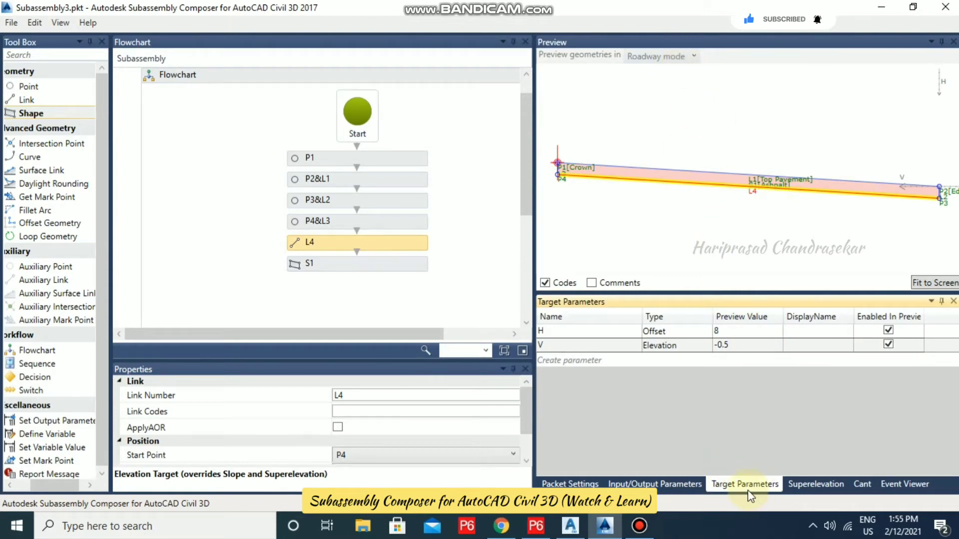
# - Preview the geometry in Layout mode and review the input parameters and the superelevation cross slopes
pyautogui.click(662, 55)
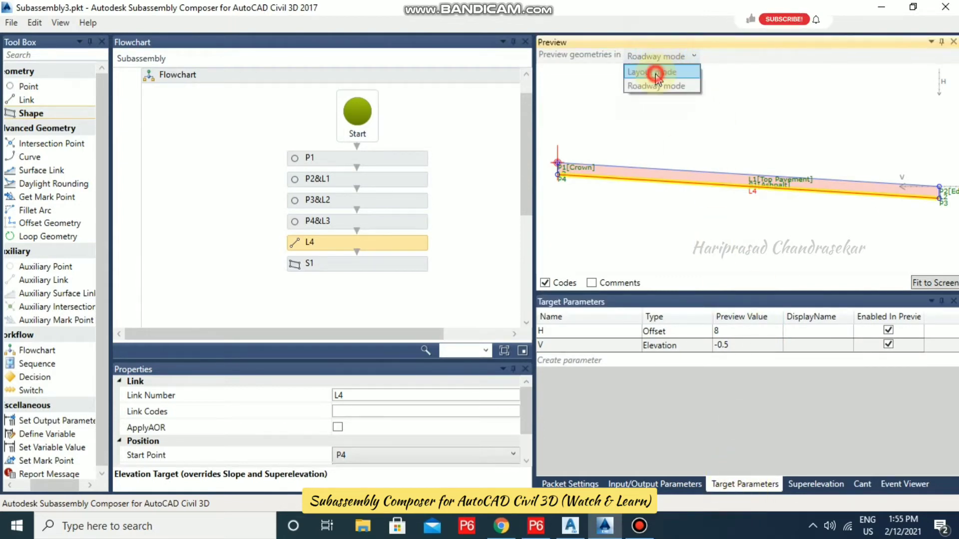
pyautogui.click(649, 74)
pyautogui.click(654, 484)
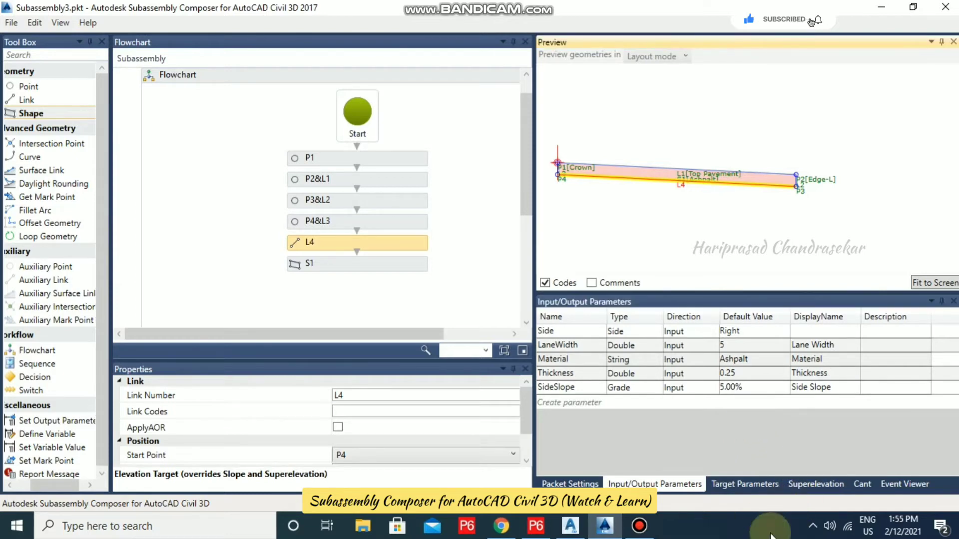
pyautogui.click(819, 483)
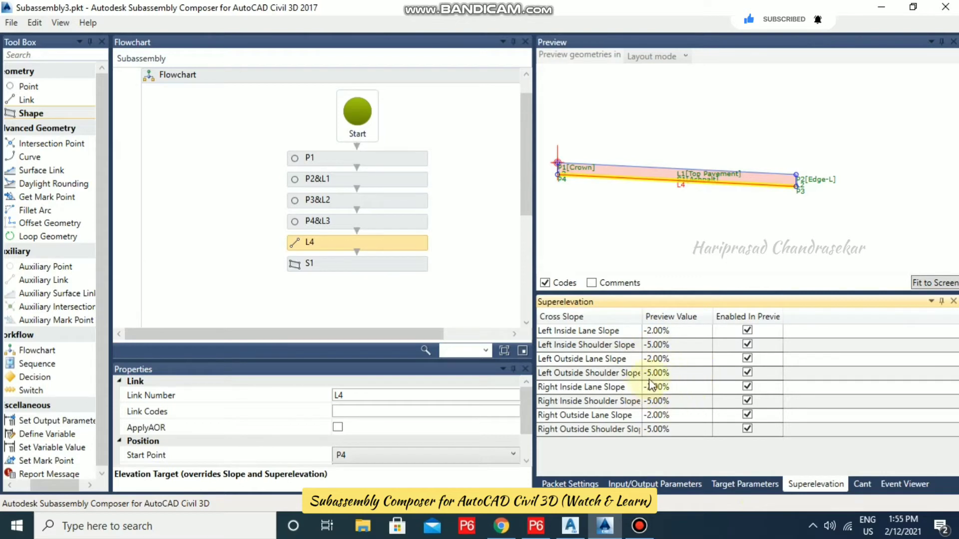
# - Create a new input parameter of type Superelevation
pyautogui.click(656, 485)
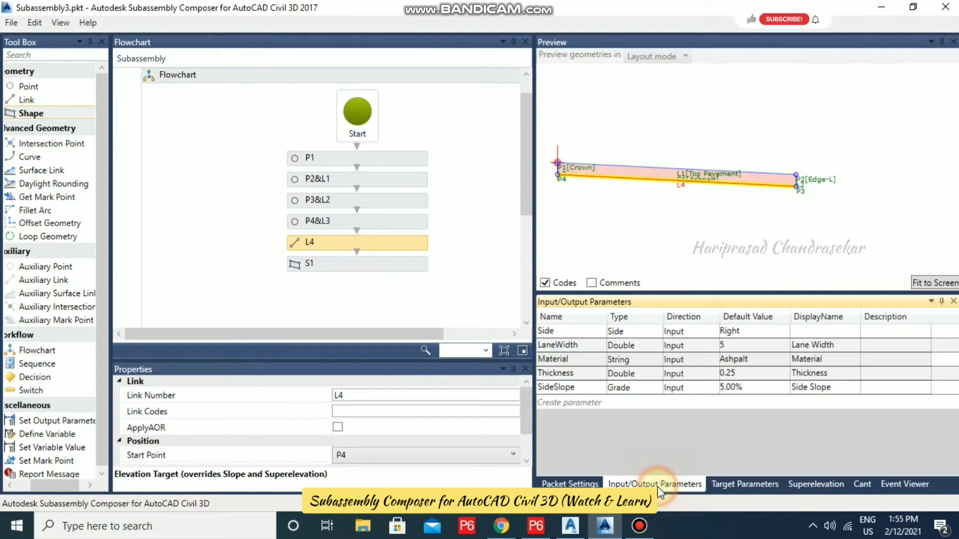
pyautogui.click(586, 403)
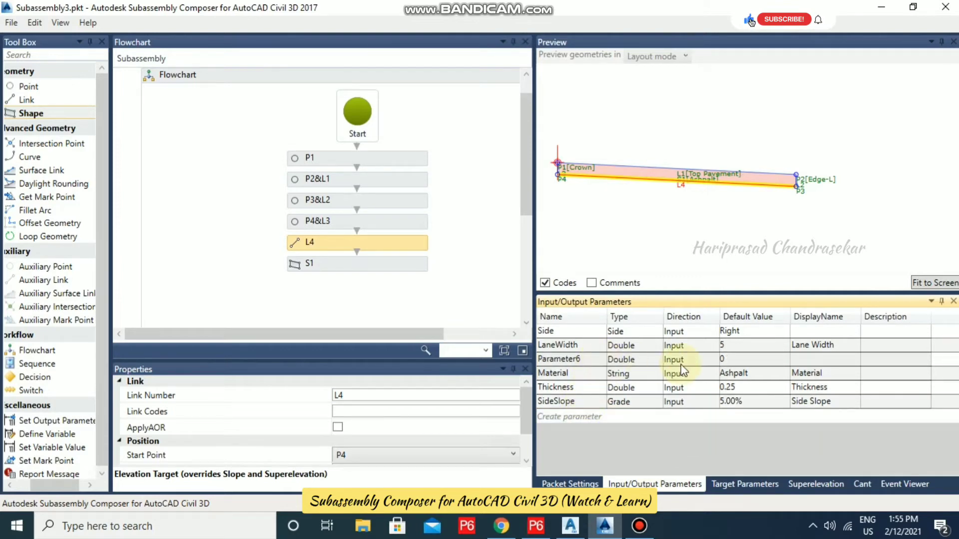
pyautogui.click(652, 360)
pyautogui.click(652, 360)
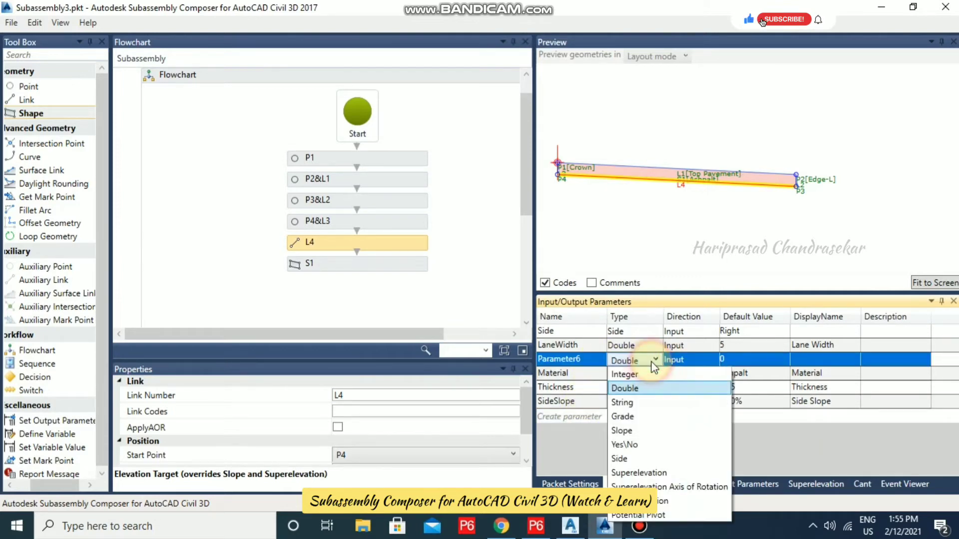
pyautogui.click(652, 474)
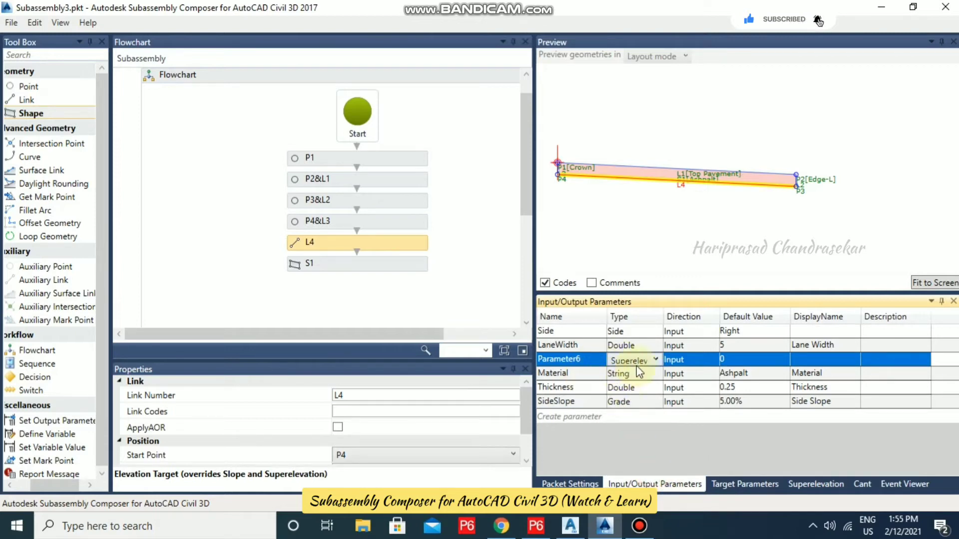
pyautogui.click(754, 361)
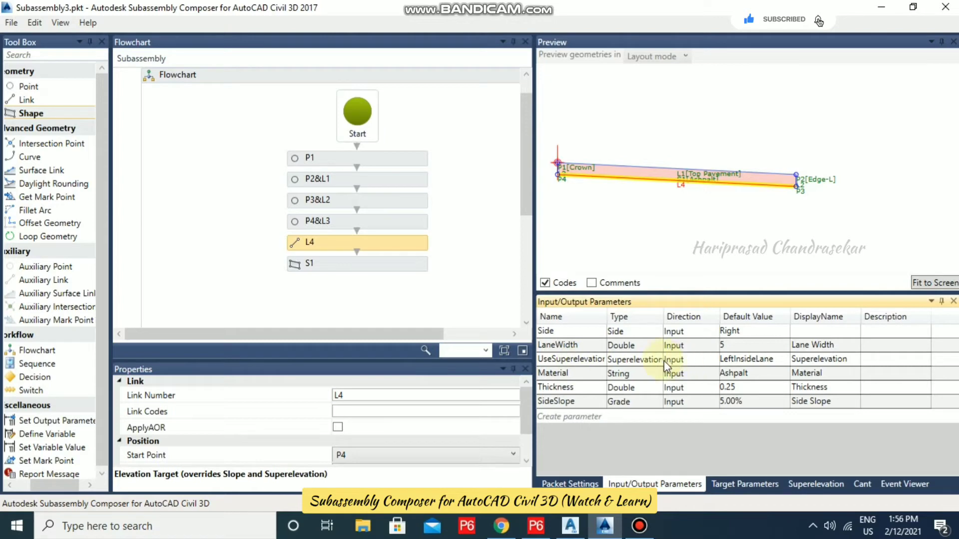
# - Set the default value of the superelevation input parameter to None
pyautogui.click(782, 356)
pyautogui.click(782, 355)
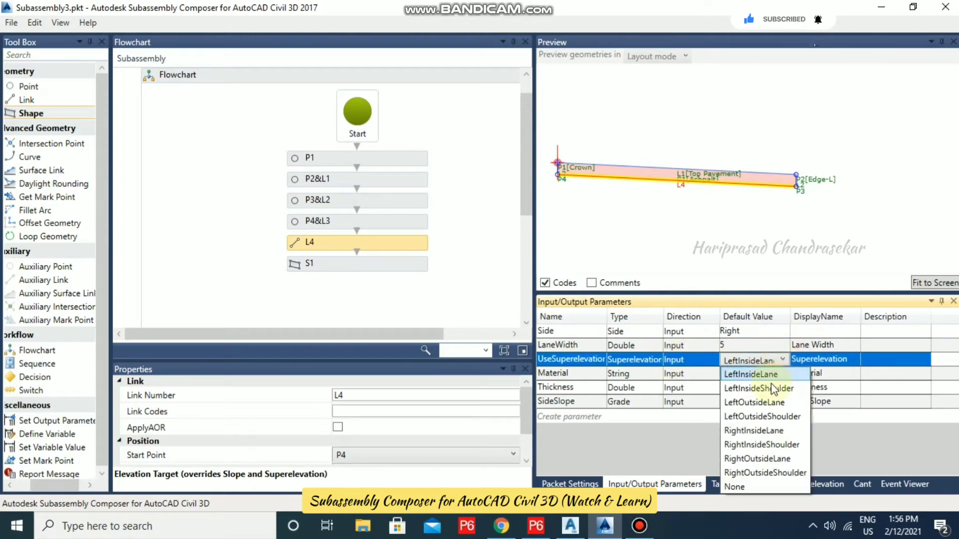
pyautogui.click(746, 487)
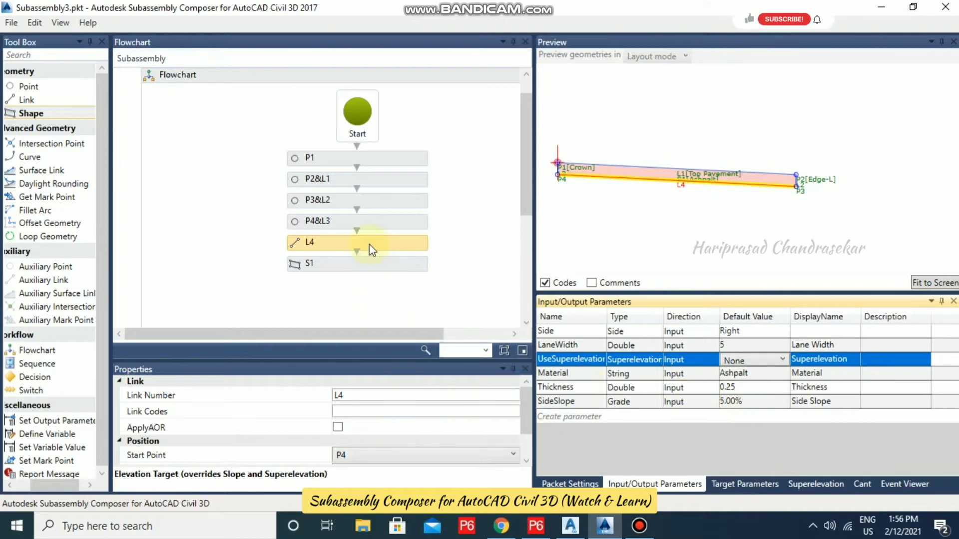
# - Review the superelevation options available for point P2 and keep None selected
pyautogui.click(375, 176)
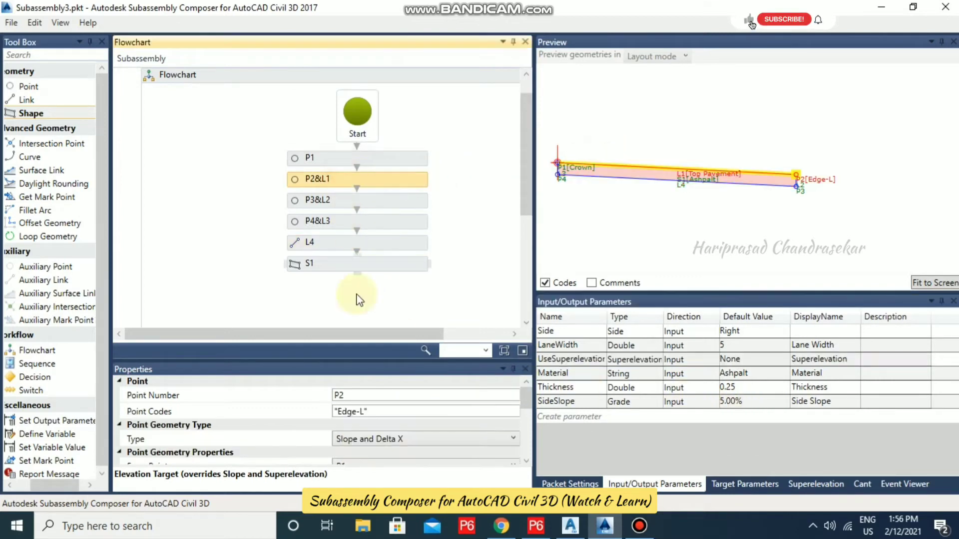
pyautogui.scroll(-3, 398, 429)
pyautogui.scroll(-2, 235, 434)
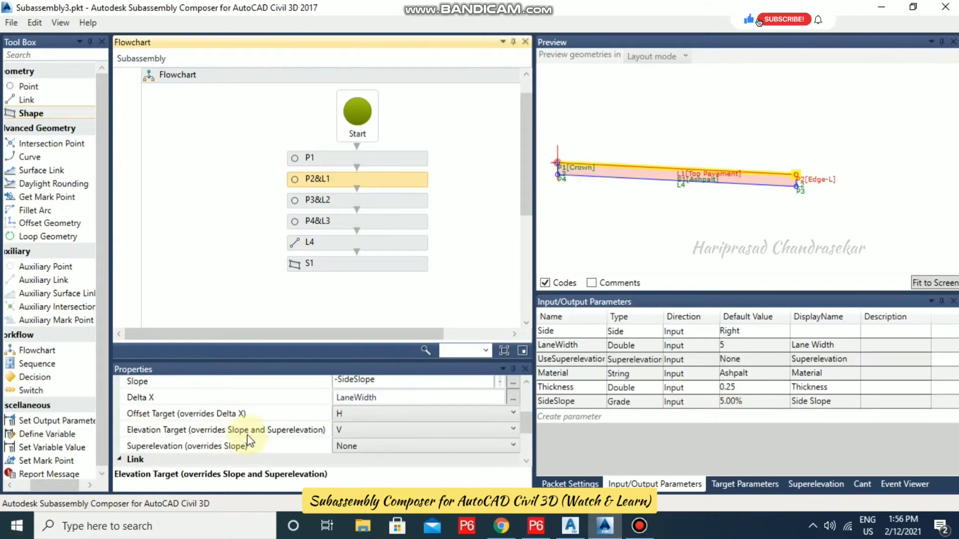
pyautogui.click(513, 447)
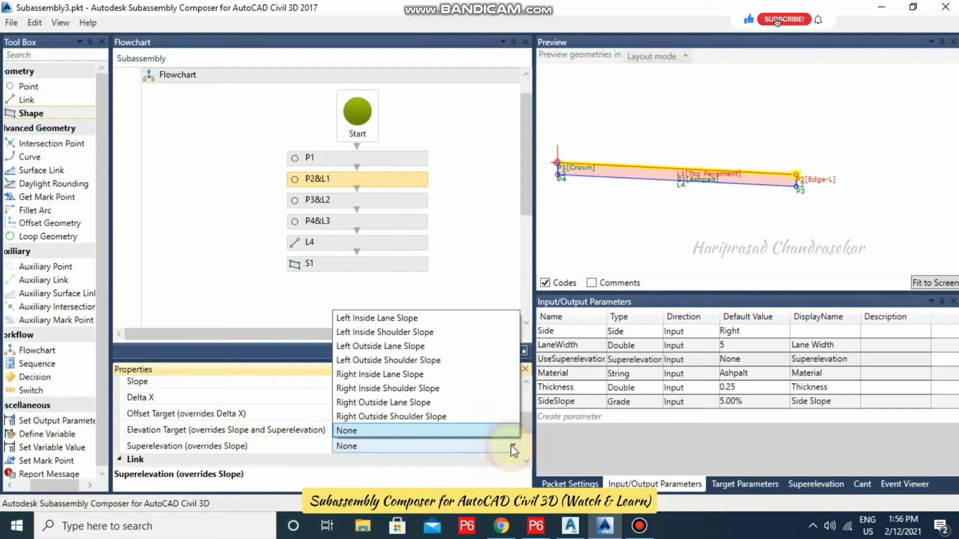
pyautogui.click(358, 430)
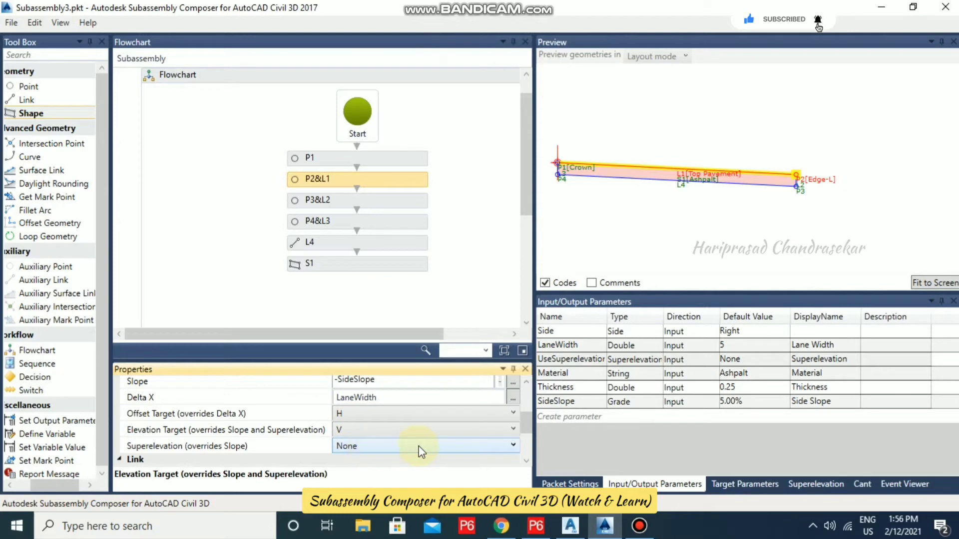
# - Create another input parameter of type Superelevation Axis of Rotation
pyautogui.click(573, 418)
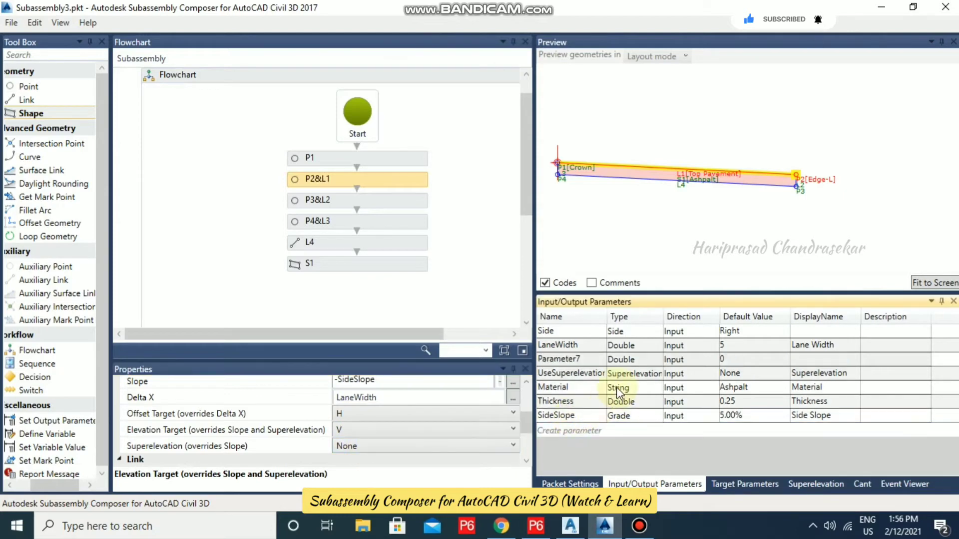
pyautogui.click(650, 362)
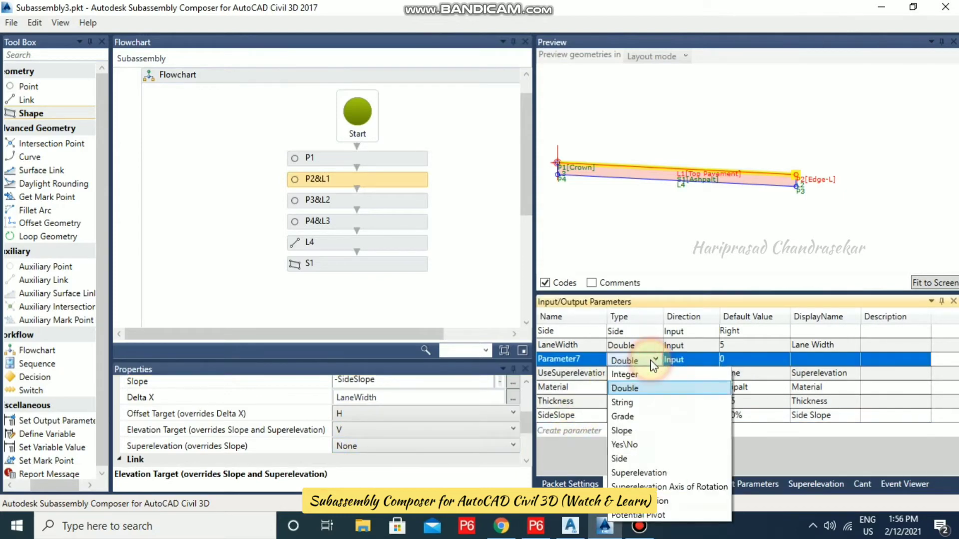
pyautogui.click(658, 487)
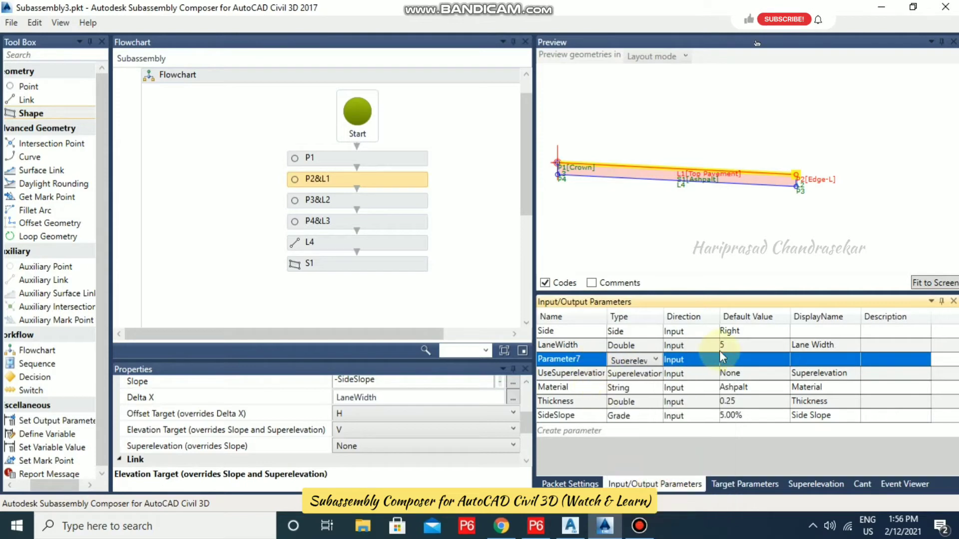
pyautogui.click(746, 360)
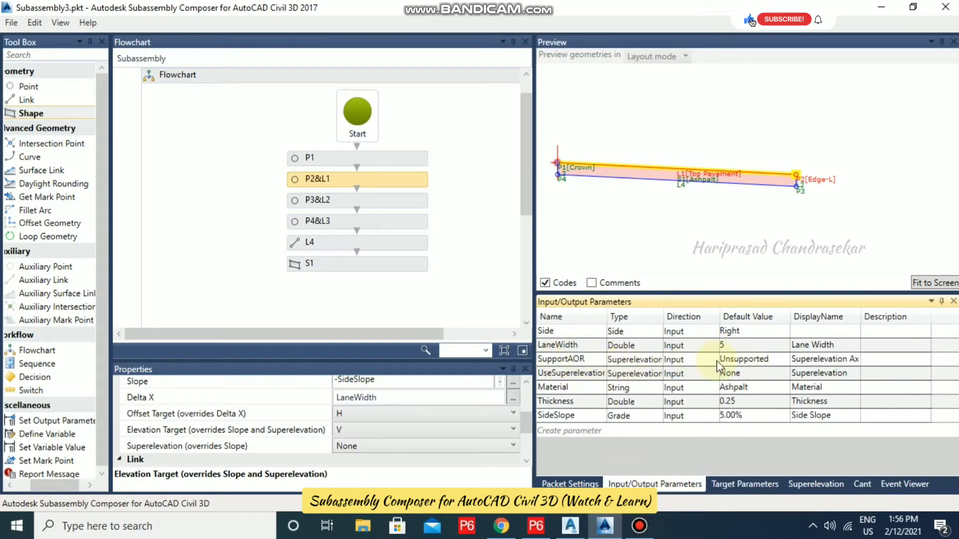
# - View the default value options of the axis of rotation parameter and keep Unsupported selected
pyautogui.click(772, 359)
pyautogui.click(777, 359)
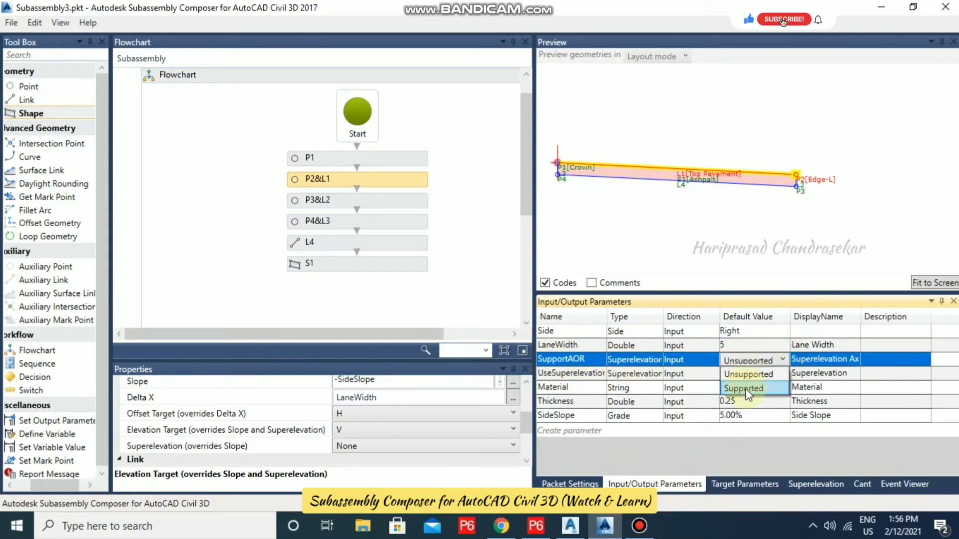
pyautogui.click(760, 360)
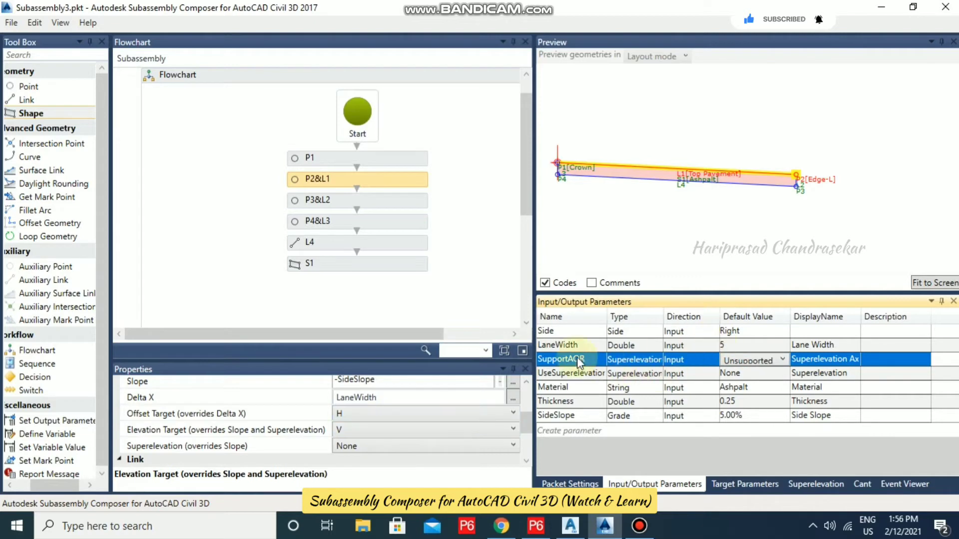
# - Look through the properties of point P2 to find link L1's ApplyAOR option
pyautogui.scroll(2, 385, 426)
pyautogui.scroll(4, 387, 424)
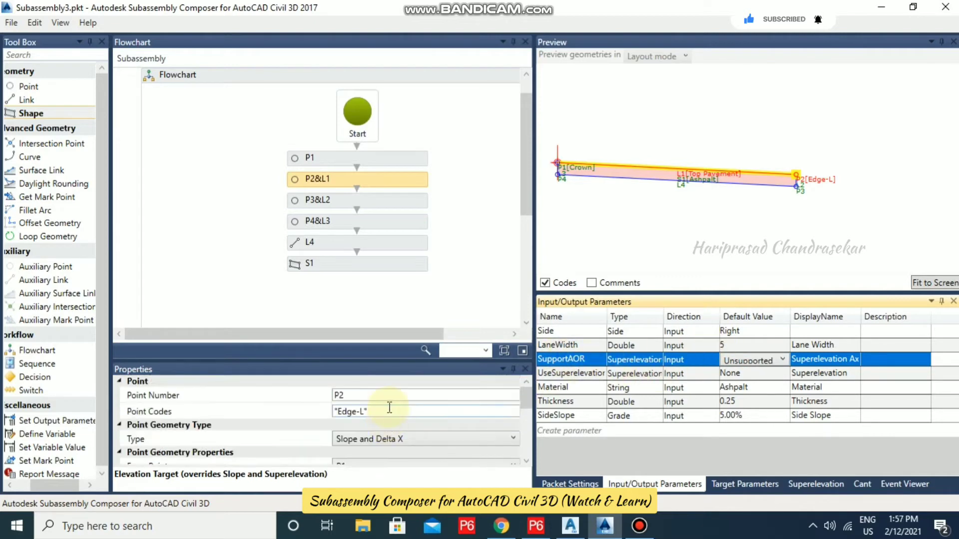
pyautogui.scroll(-10, 388, 409)
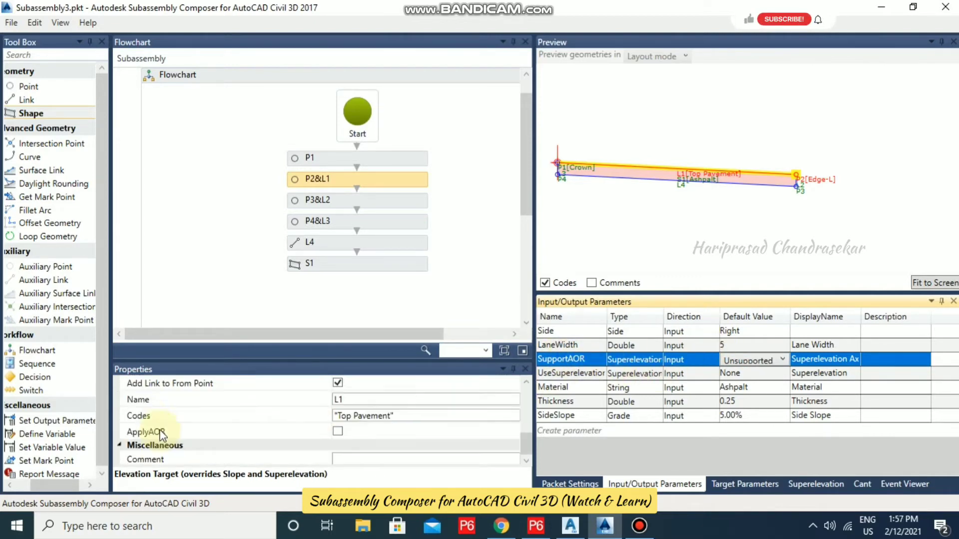
# - Enable ApplyAOR for link L1 and for the bottom link L4
pyautogui.click(338, 432)
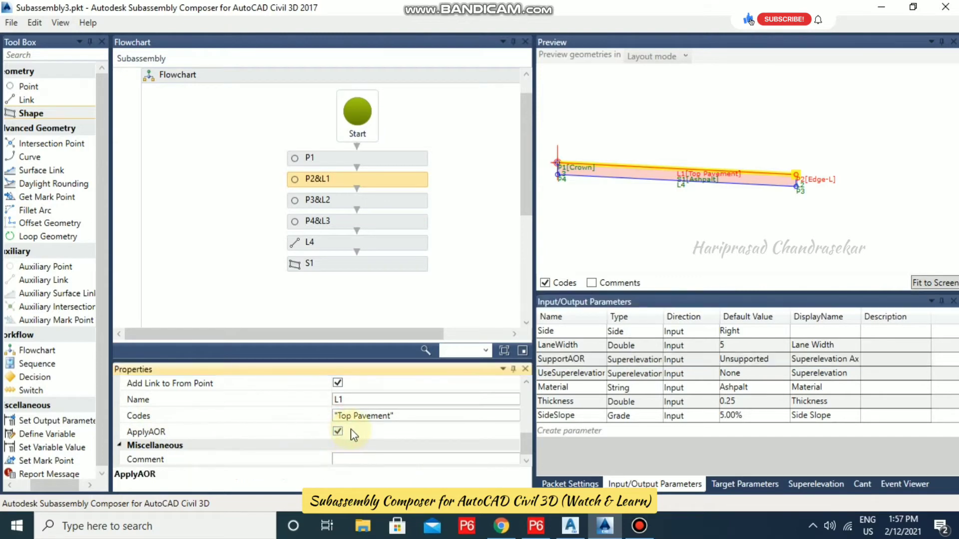
pyautogui.click(606, 200)
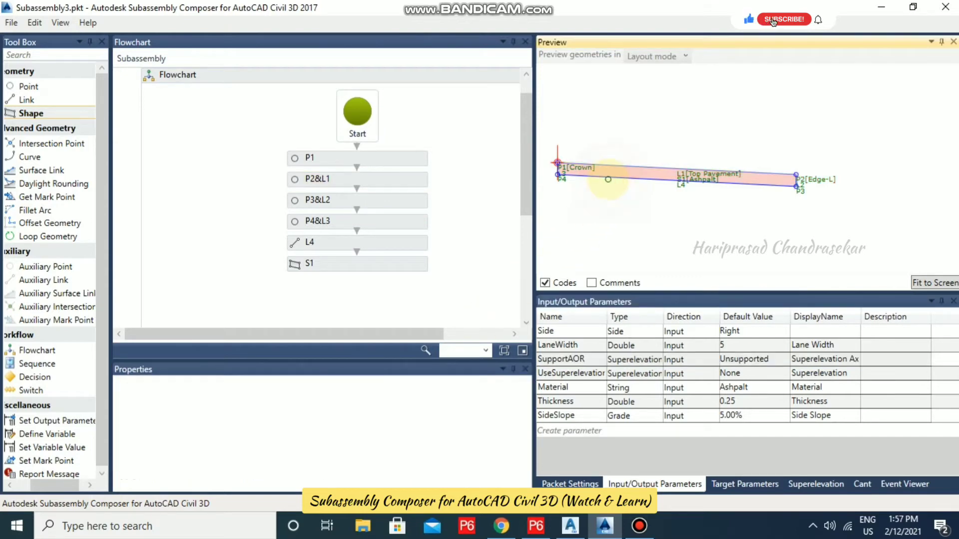
pyautogui.click(608, 177)
pyautogui.scroll(1, 417, 407)
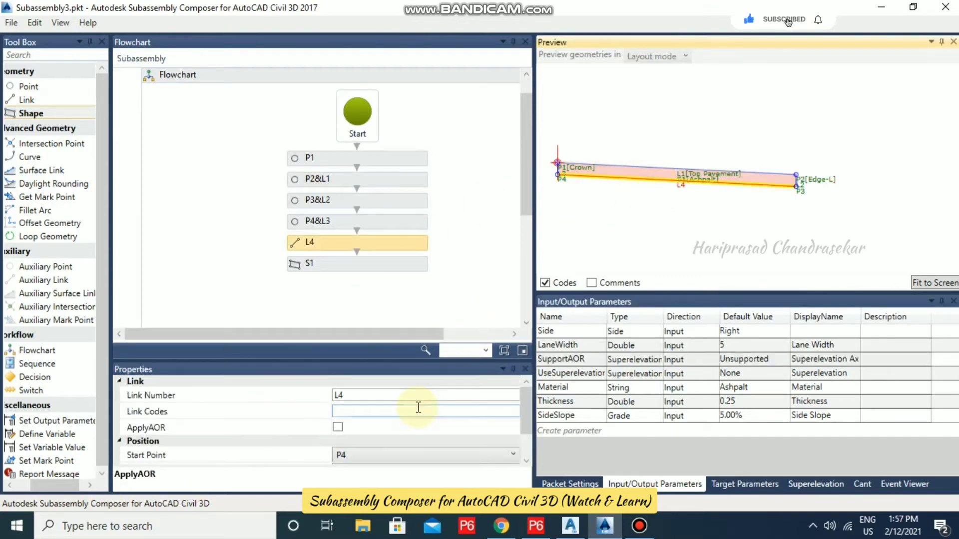
pyautogui.click(368, 415)
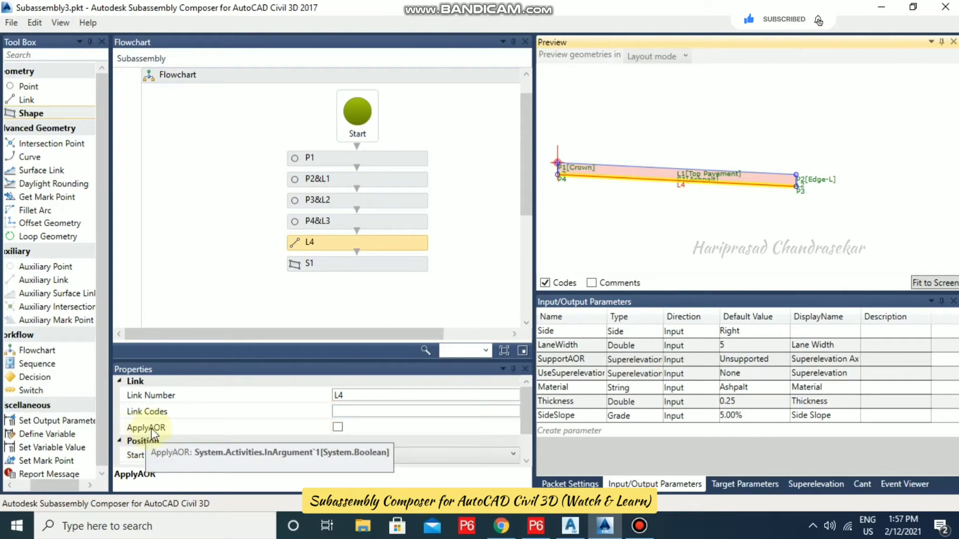
pyautogui.click(338, 427)
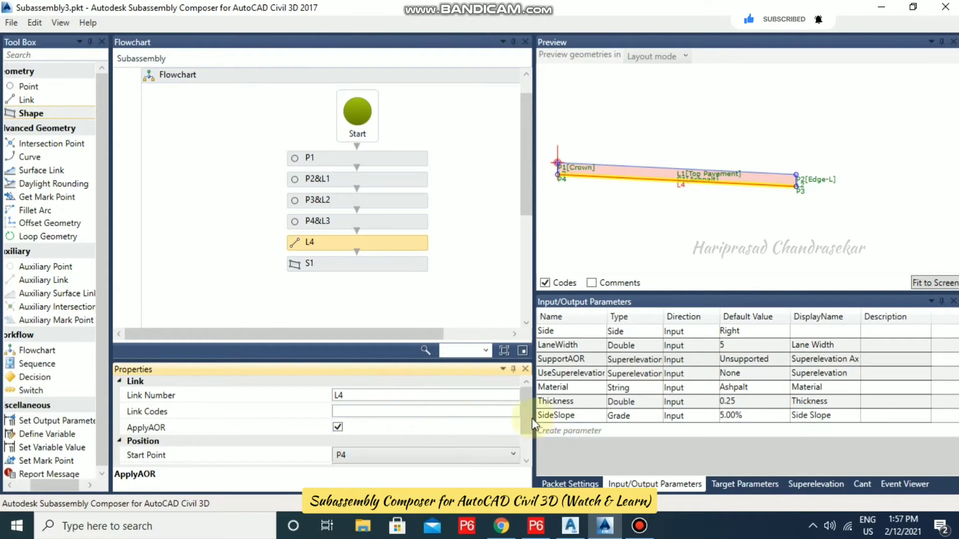
pyautogui.moveTo(525, 413); pyautogui.dragTo(531, 392)
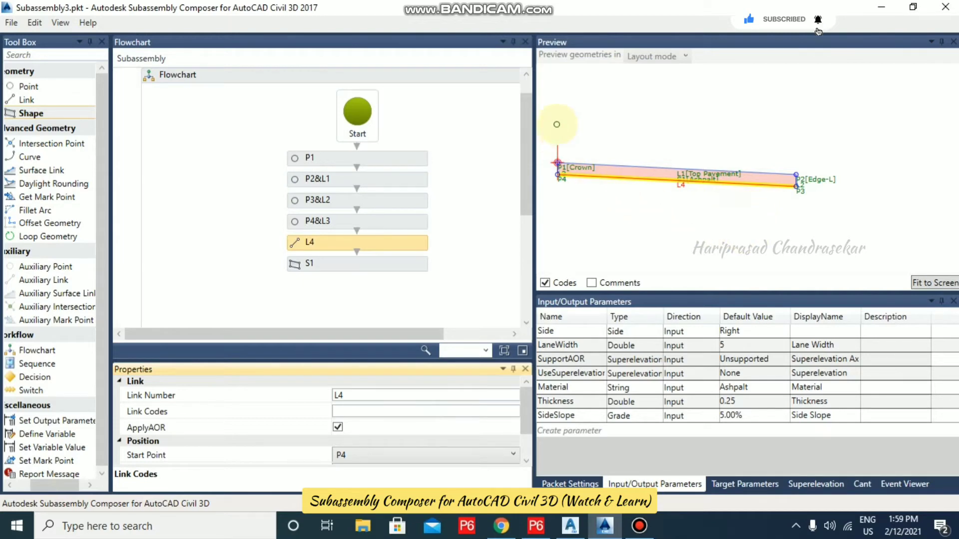
# - Add point P5 after shape S1, measured from P3 with a Delta X of 0.2
pyautogui.moveTo(581, 205); pyautogui.dragTo(620, 202, button='middle')
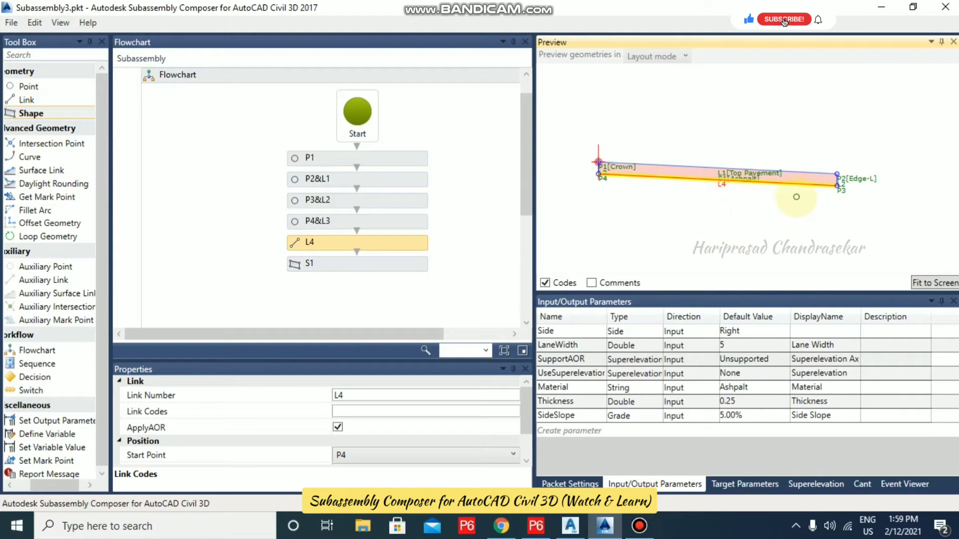
pyautogui.scroll(2, 796, 198)
pyautogui.moveTo(28, 86); pyautogui.dragTo(355, 283)
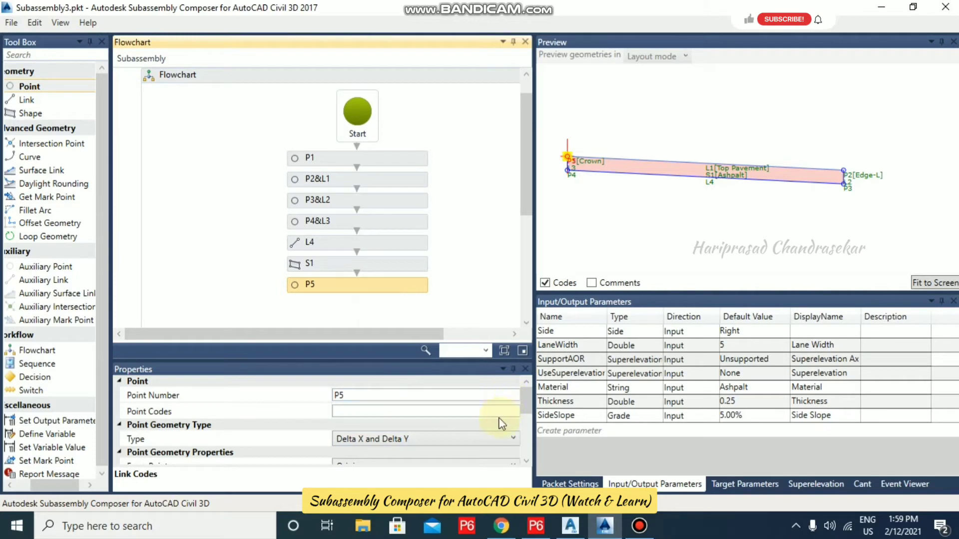
pyautogui.scroll(-1, 482, 420)
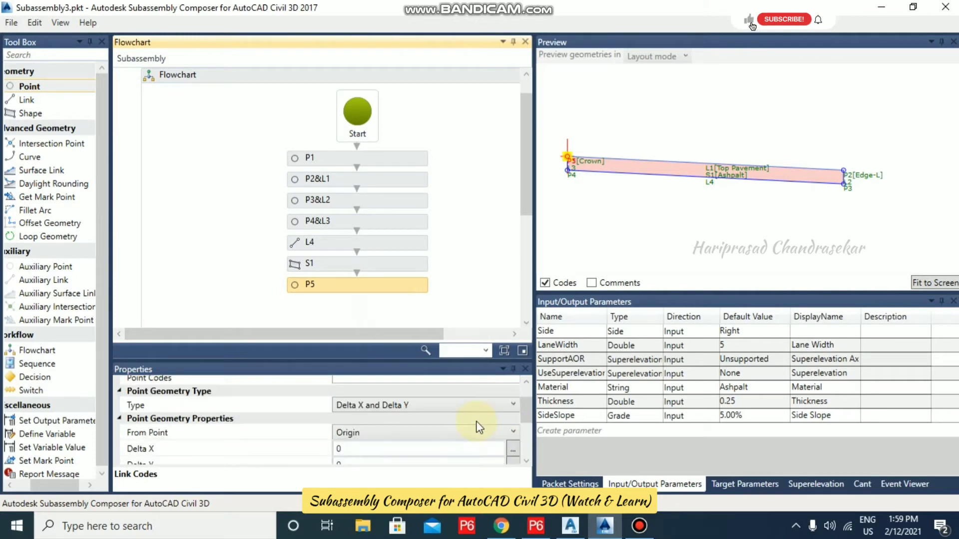
pyautogui.click(513, 433)
pyautogui.click(386, 463)
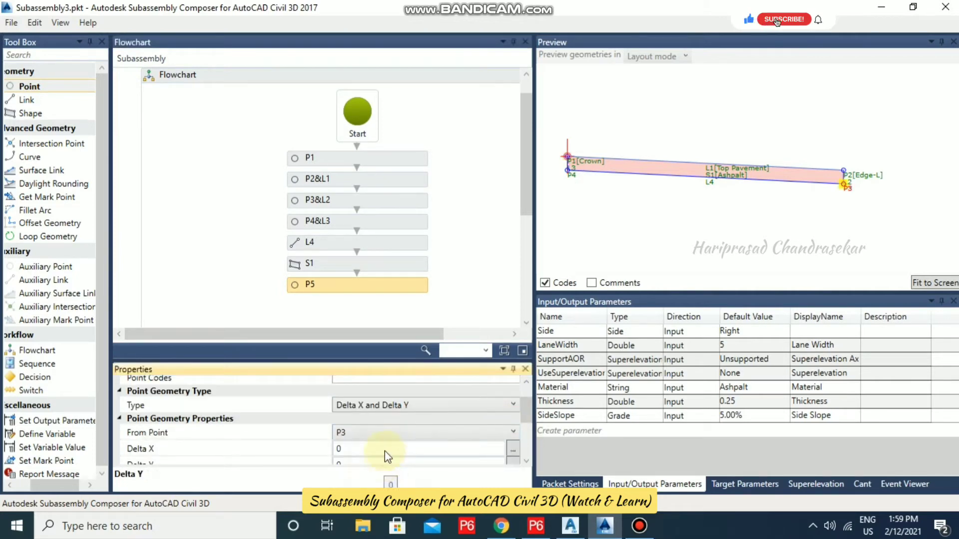
pyautogui.scroll(-1, 385, 450)
pyautogui.click(373, 415)
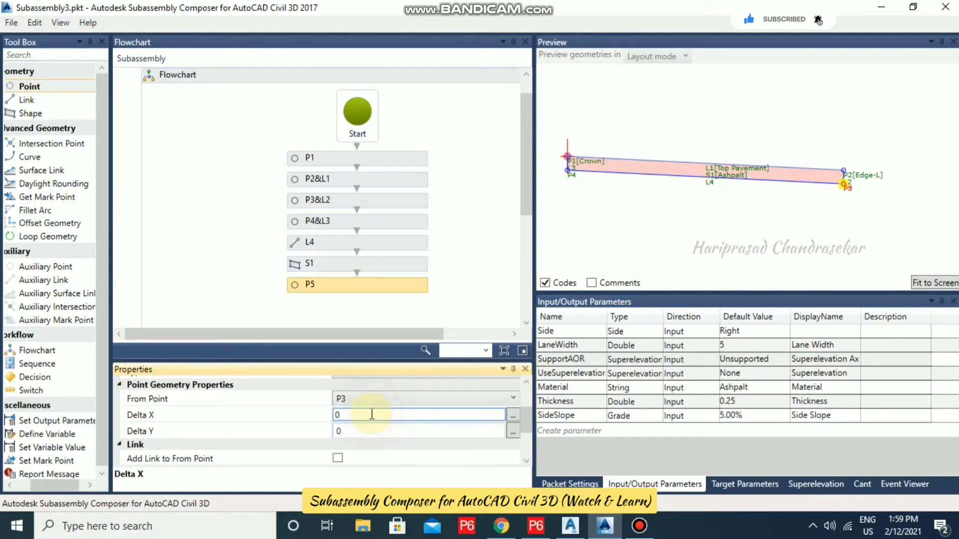
pyautogui.write('.2')
pyautogui.click(374, 430)
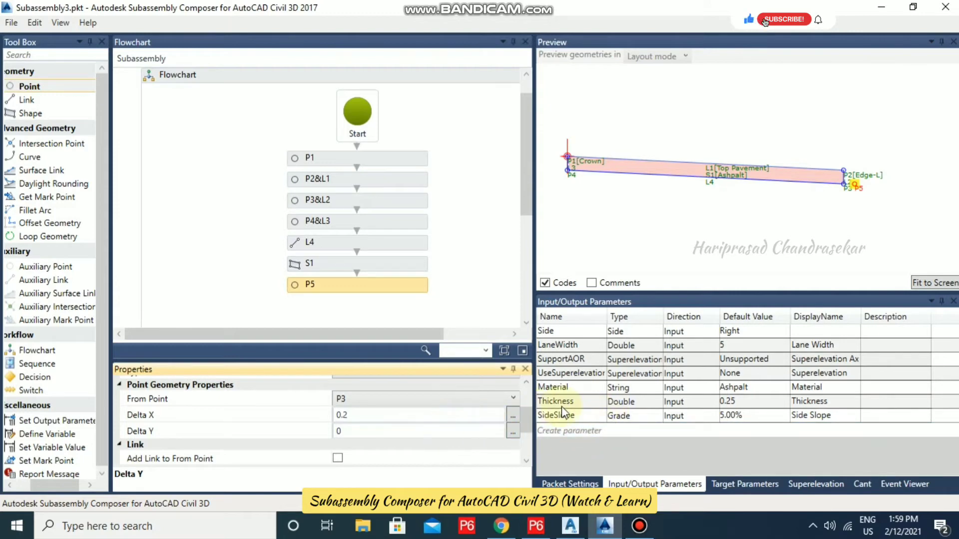
# - Create a Double input parameter SideOffset with default value 0.2 and display name Side Offset
pyautogui.click(580, 439)
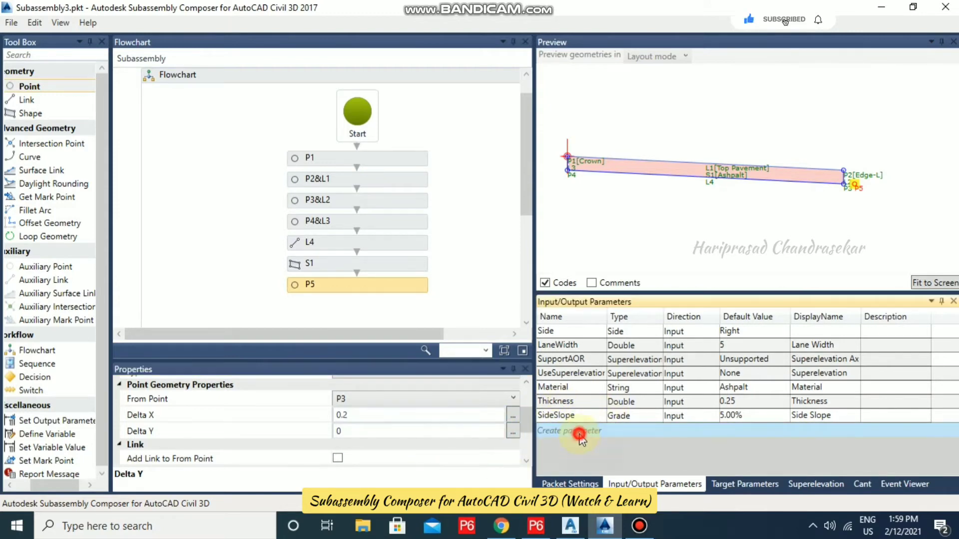
pyautogui.click(594, 359)
pyautogui.click(595, 358)
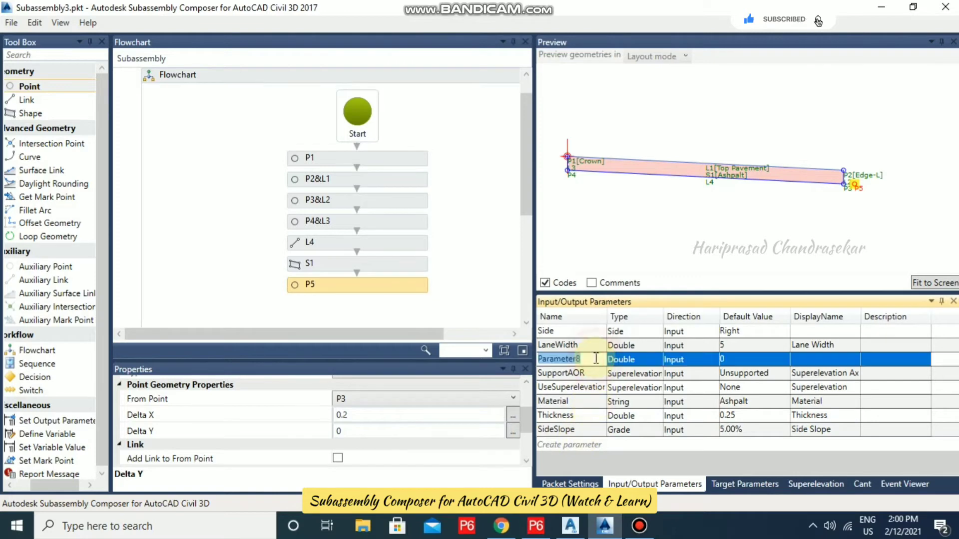
pyautogui.write('SideOffset')
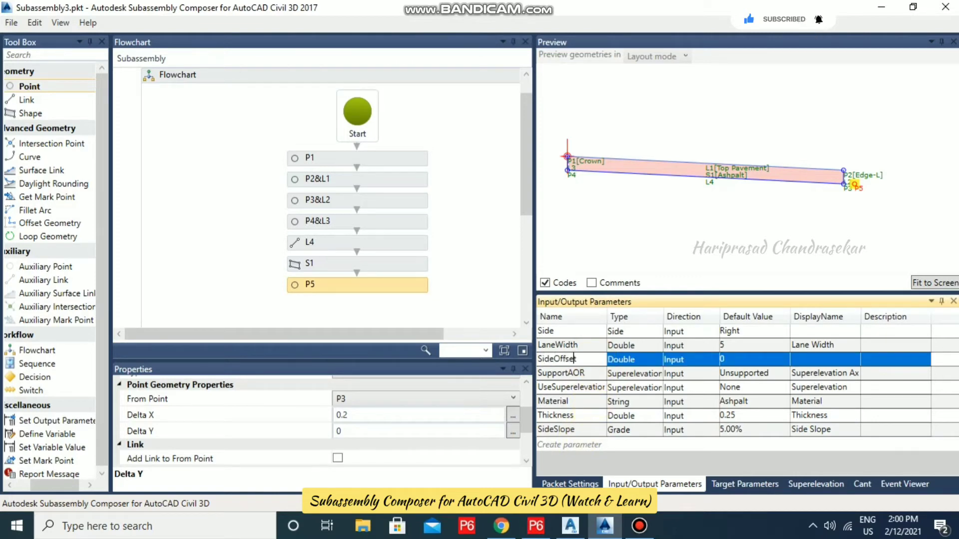
pyautogui.click(721, 359)
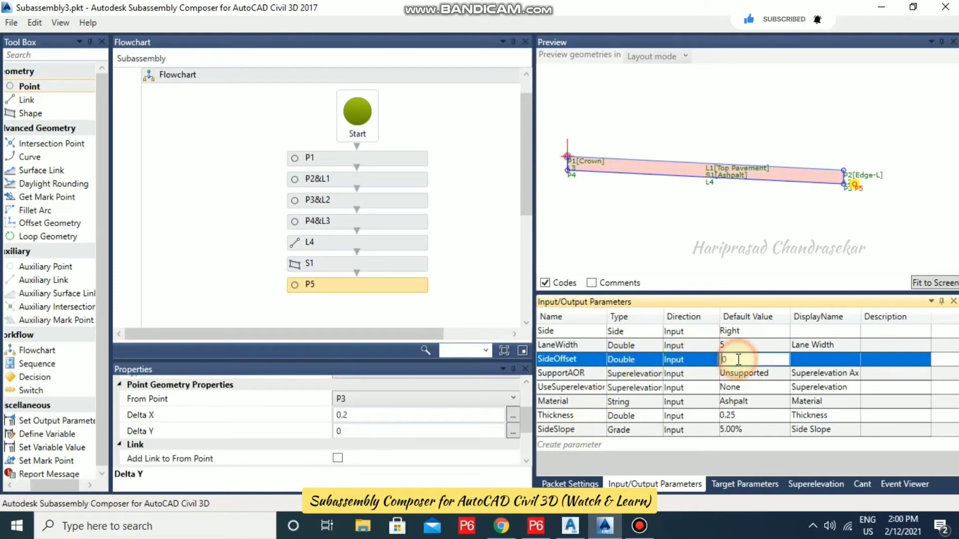
pyautogui.write('.2')
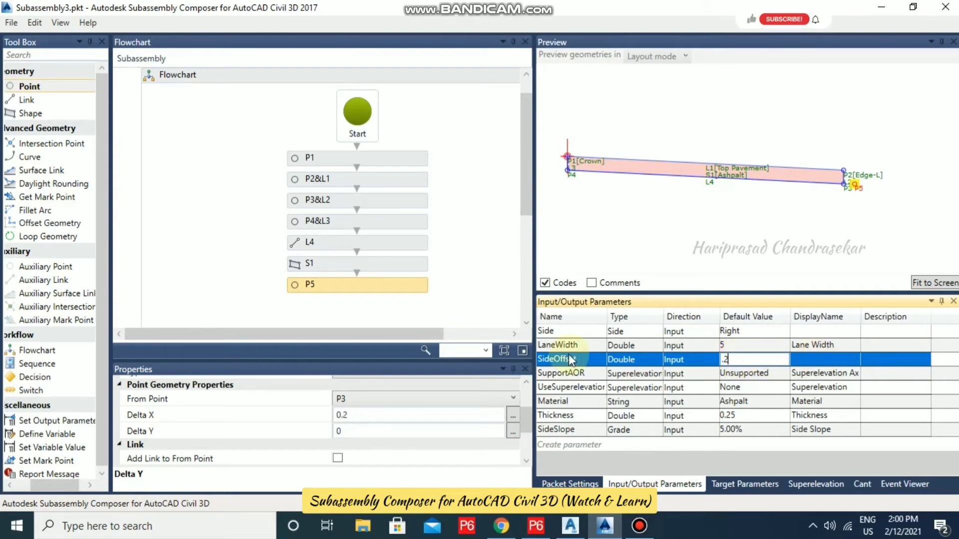
pyautogui.click(822, 358)
pyautogui.write('Side Offset')
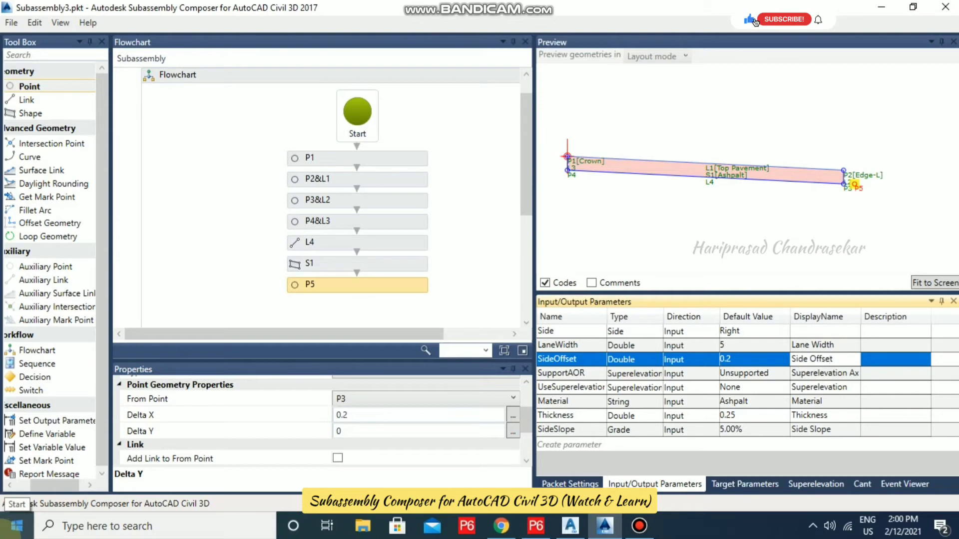
# - Set point P5's Delta X to the SideOffset parameter
pyautogui.click(600, 358)
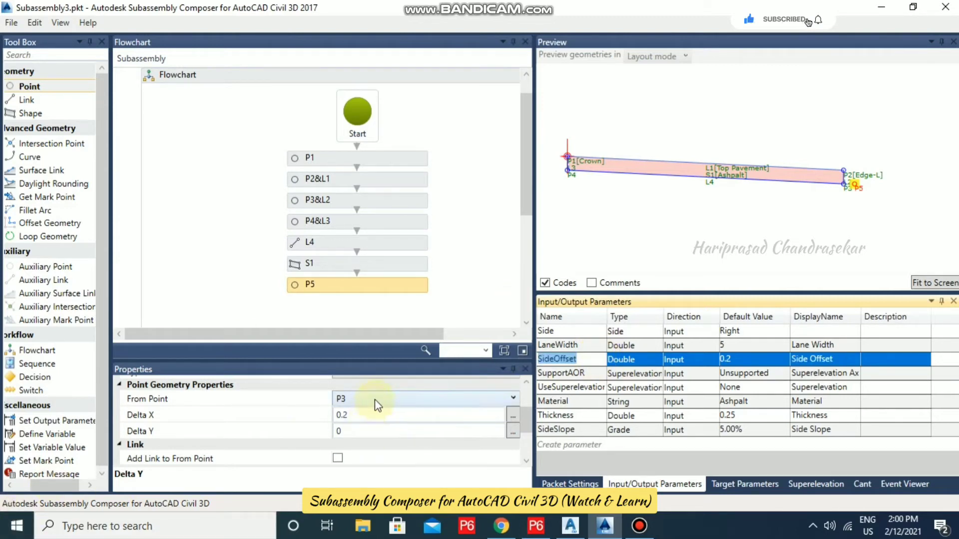
pyautogui.click(369, 415)
pyautogui.click(360, 415)
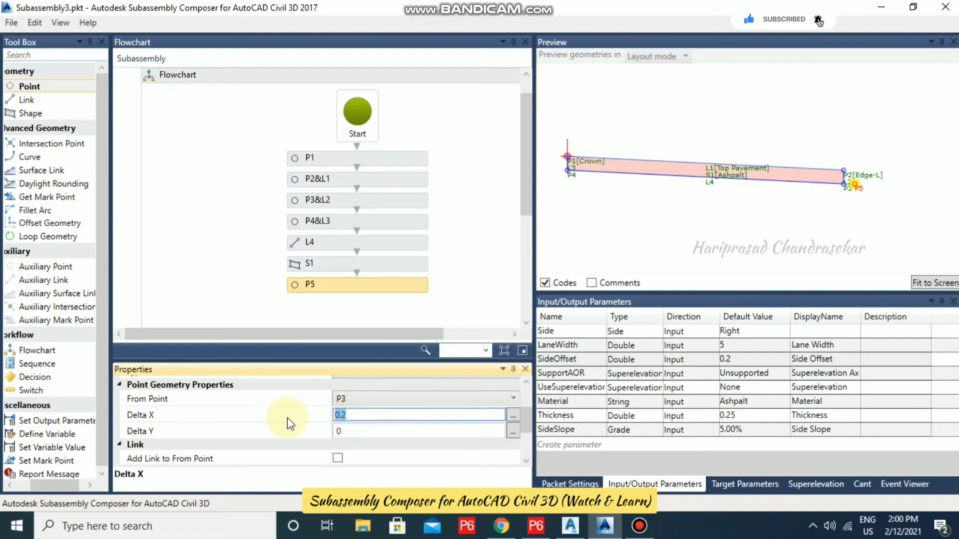
pyautogui.click(370, 433)
# - Set SideOffset's default value to 0.4 and add a link from P5 to its from point P3
pyautogui.click(739, 358)
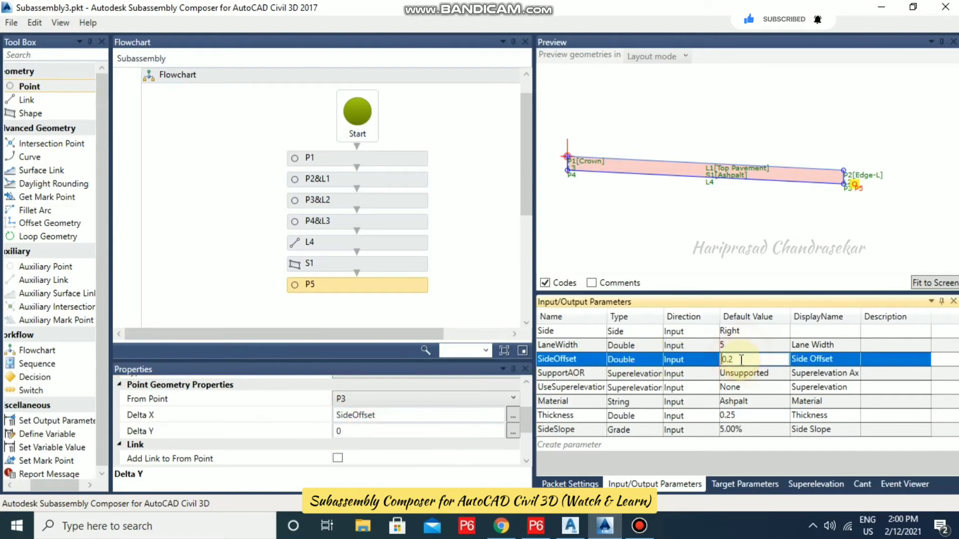
pyautogui.click(747, 346)
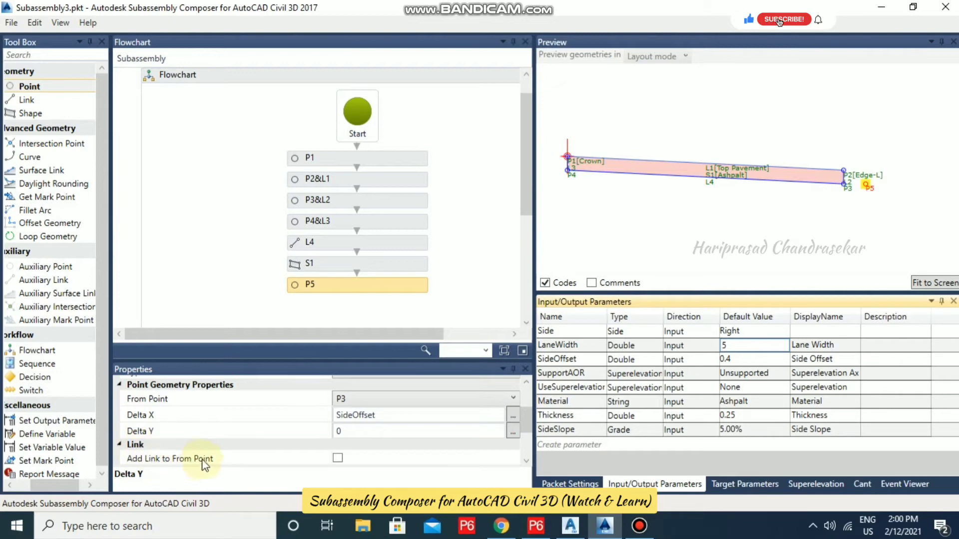
pyautogui.click(337, 458)
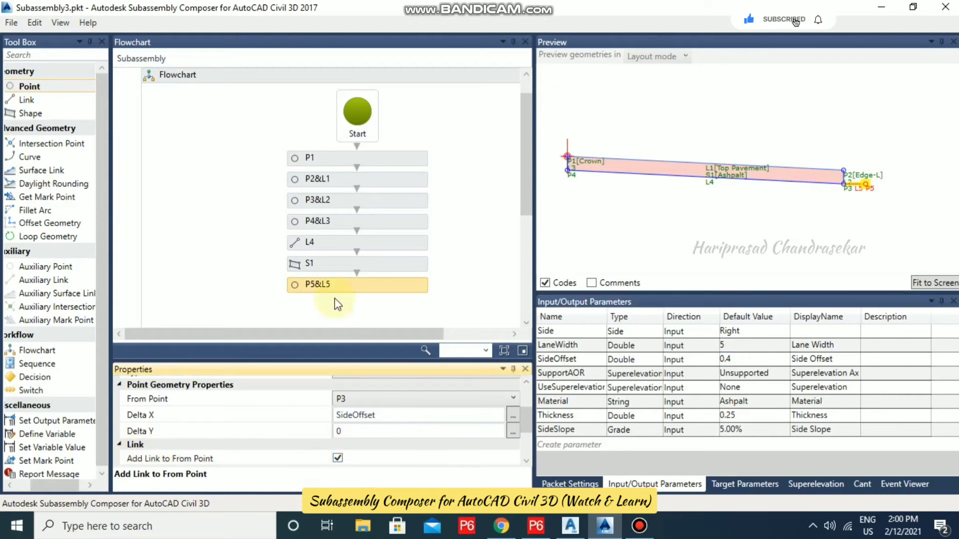
# - Try a SideOffset default value of 0.1, and set it to 0.5 instead
pyautogui.doubleClick(763, 357)
pyautogui.write('0.1')
pyautogui.press('Return')
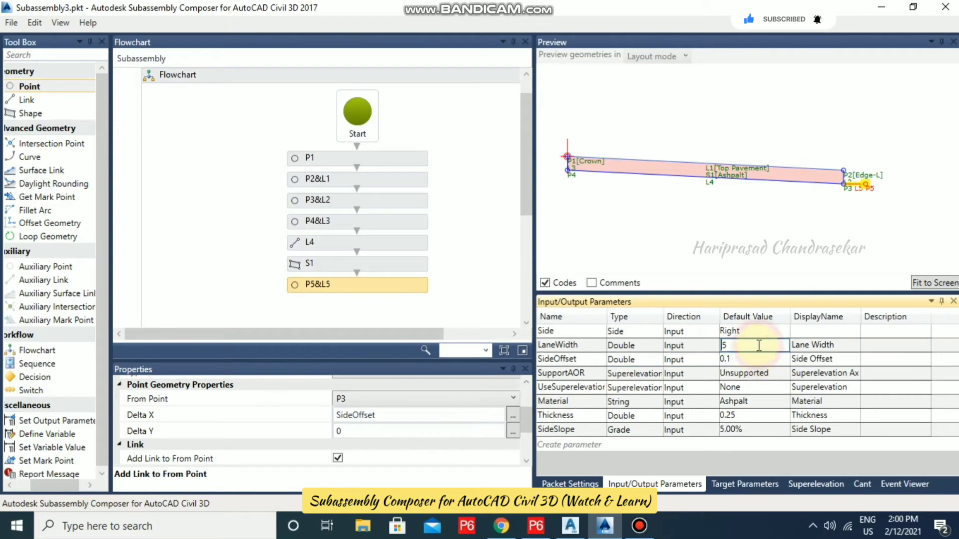
pyautogui.doubleClick(751, 359)
pyautogui.press('BackSpace')
pyautogui.write('5')
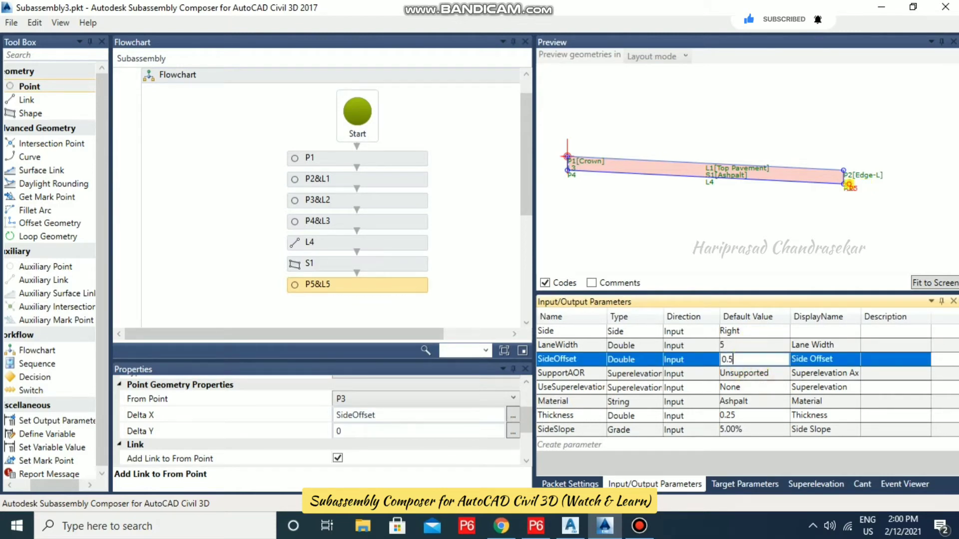
pyautogui.press('Return')
pyautogui.doubleClick(755, 346)
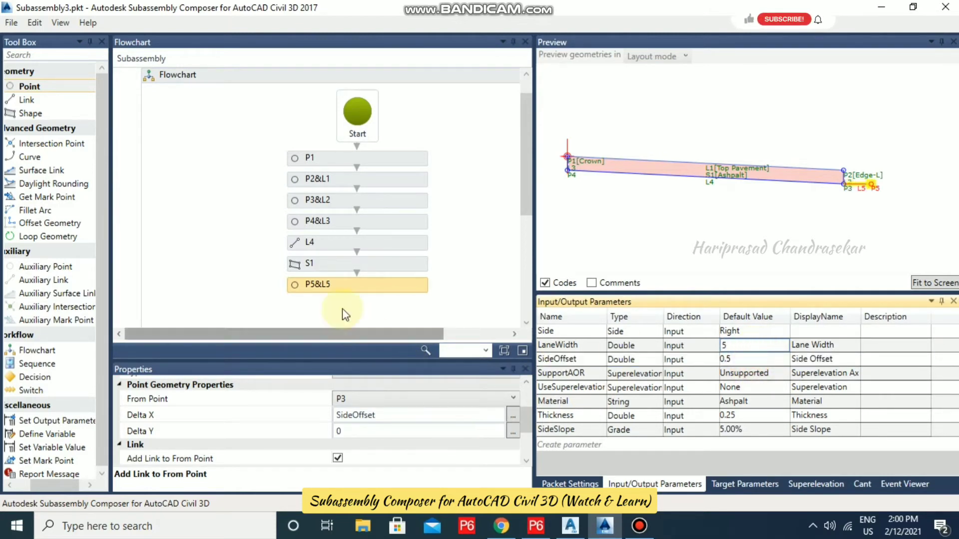
# - Add linked point P6 after P5&L5, measured from P5 with a Delta Y of -Thickness
pyautogui.click(39, 87)
pyautogui.moveTo(39, 86); pyautogui.dragTo(355, 314)
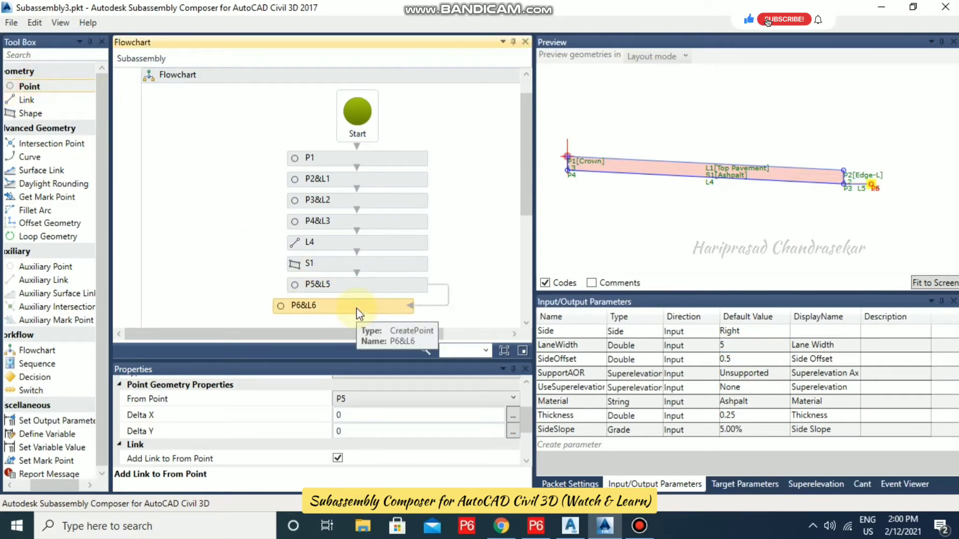
pyautogui.moveTo(526, 170); pyautogui.dragTo(526, 207)
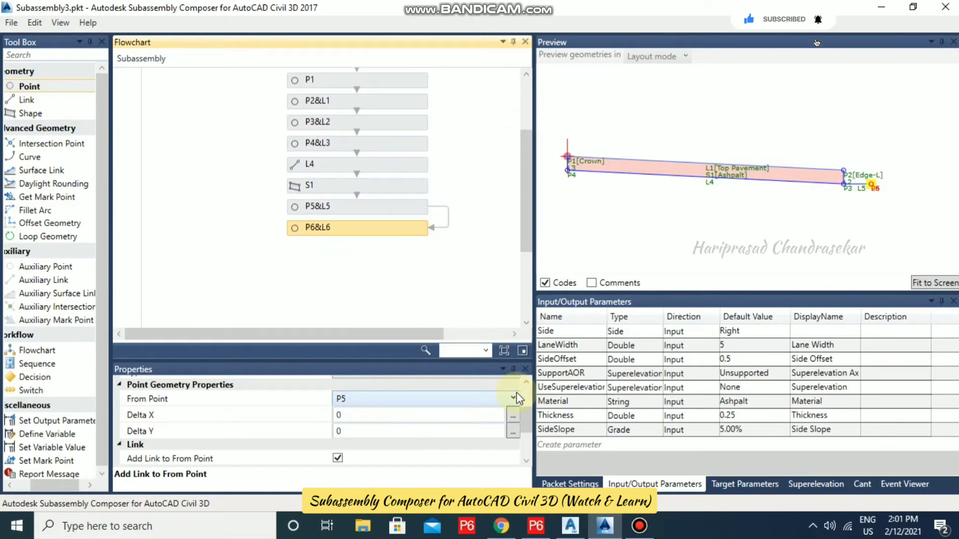
pyautogui.click(361, 431)
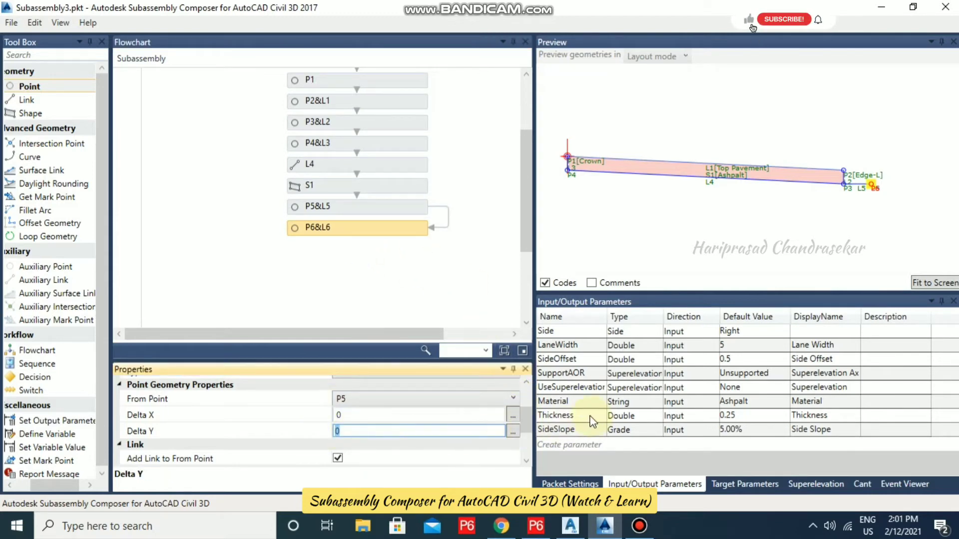
pyautogui.click(593, 421)
pyautogui.click(394, 430)
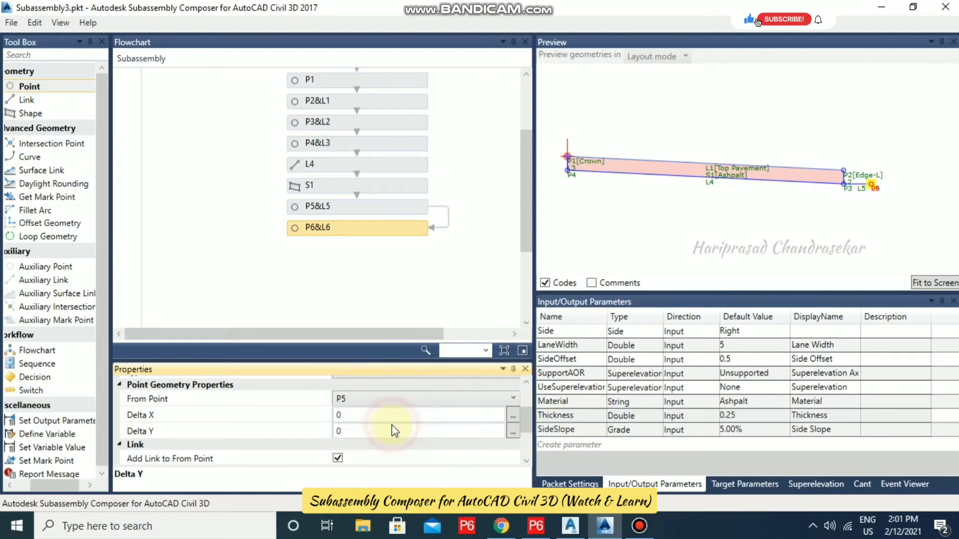
pyautogui.click(364, 427)
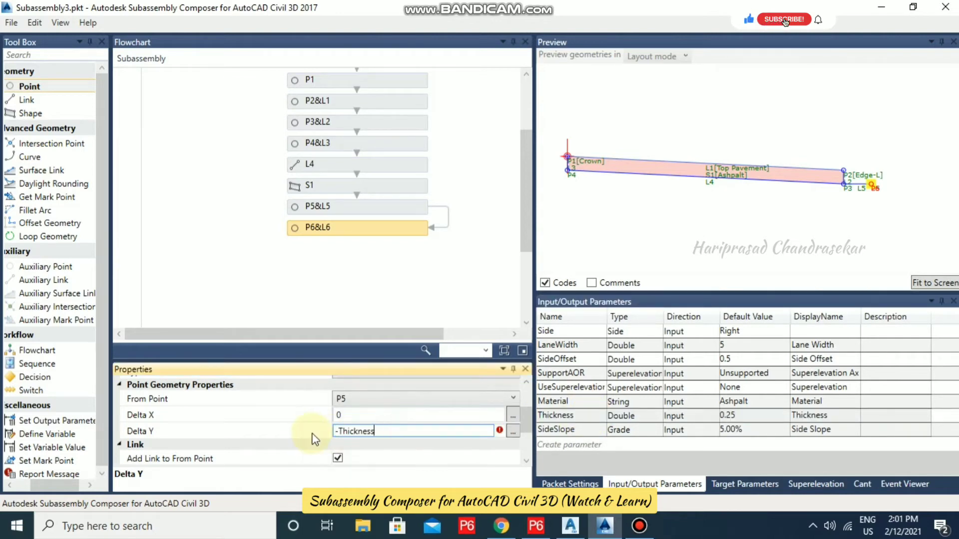
pyautogui.write('-Thickness')
pyautogui.click(427, 417)
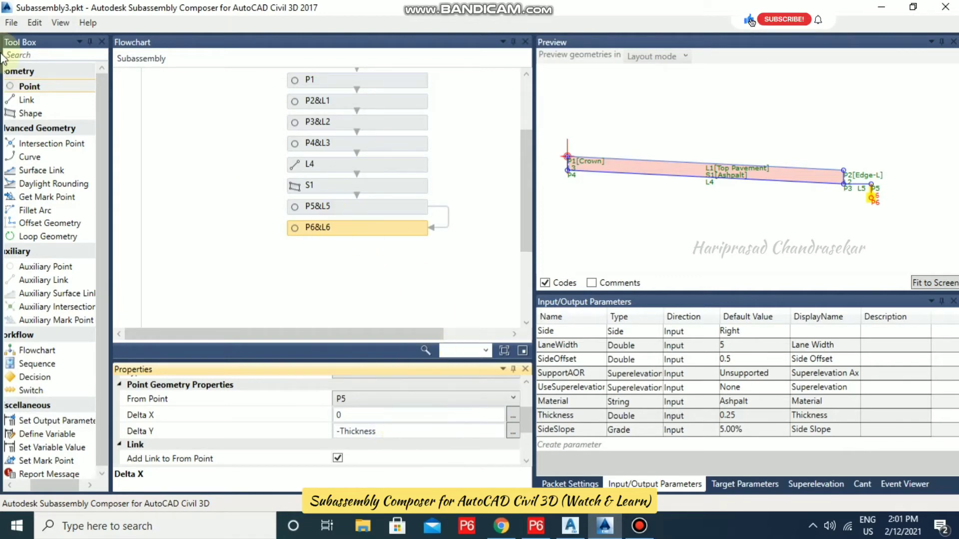
# - Add linked point P7 after P6&L6, measured from P4 with a Delta Y of -Thickness
pyautogui.moveTo(38, 85); pyautogui.dragTo(53, 84)
pyautogui.moveTo(325, 244); pyautogui.dragTo(352, 262)
pyautogui.moveTo(442, 220); pyautogui.dragTo(446, 230)
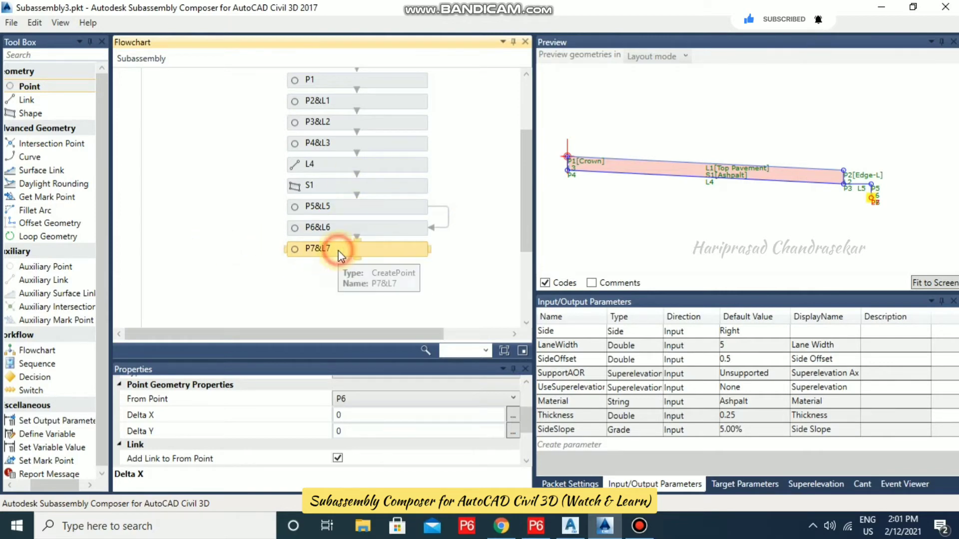
pyautogui.click(392, 399)
pyautogui.click(347, 425)
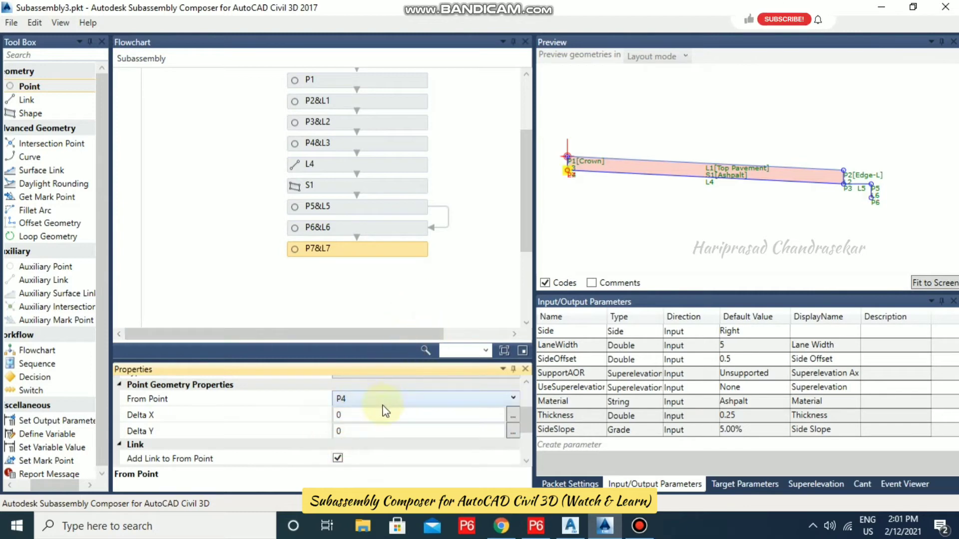
pyautogui.click(356, 431)
pyautogui.write('-Thickness')
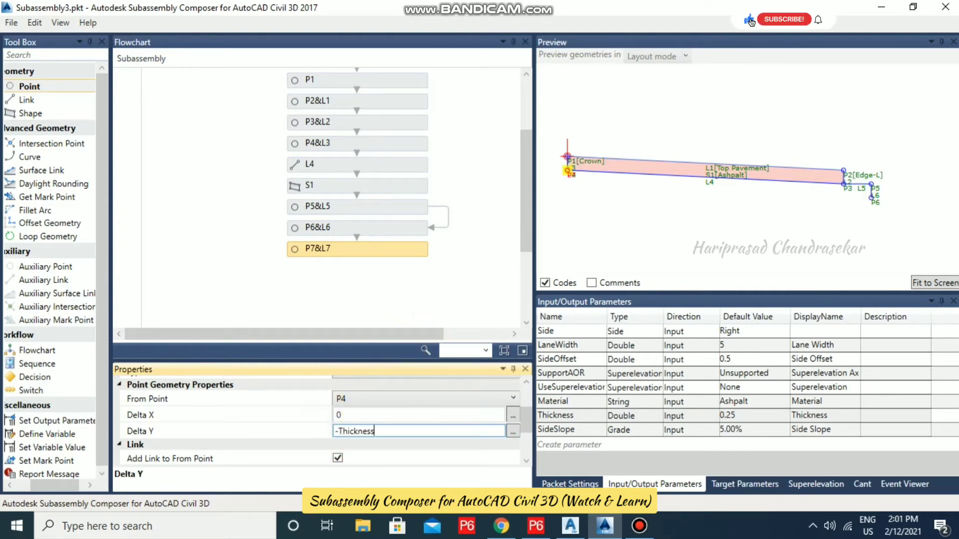
pyautogui.click(382, 416)
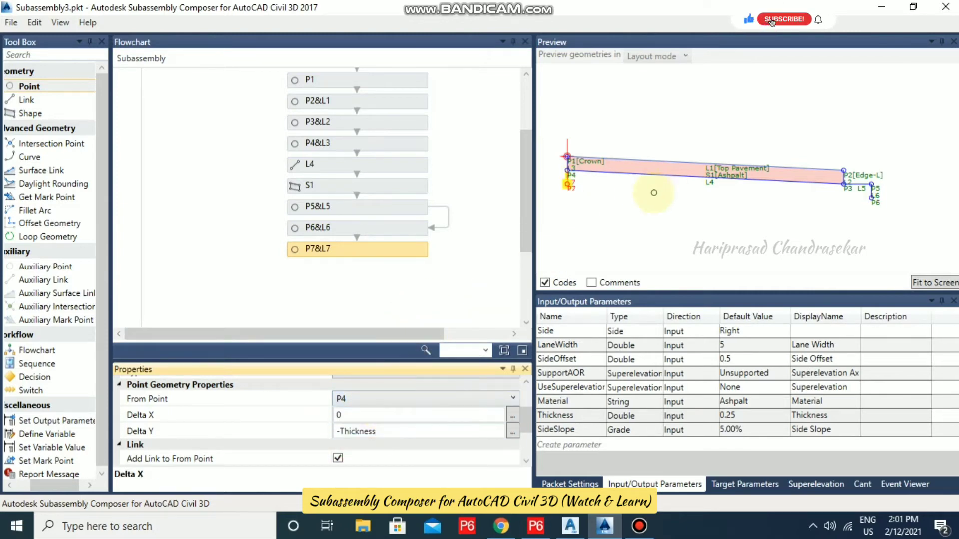
# - Add link L8 after P7&L7, running from start point P6 to end point P7
pyautogui.moveTo(26, 99); pyautogui.dragTo(364, 161)
pyautogui.click(372, 145)
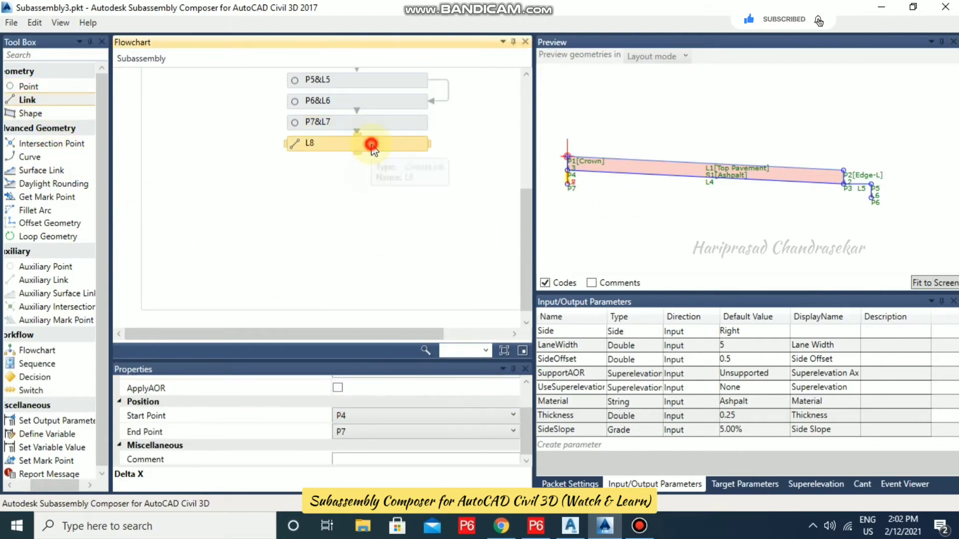
pyautogui.click(372, 414)
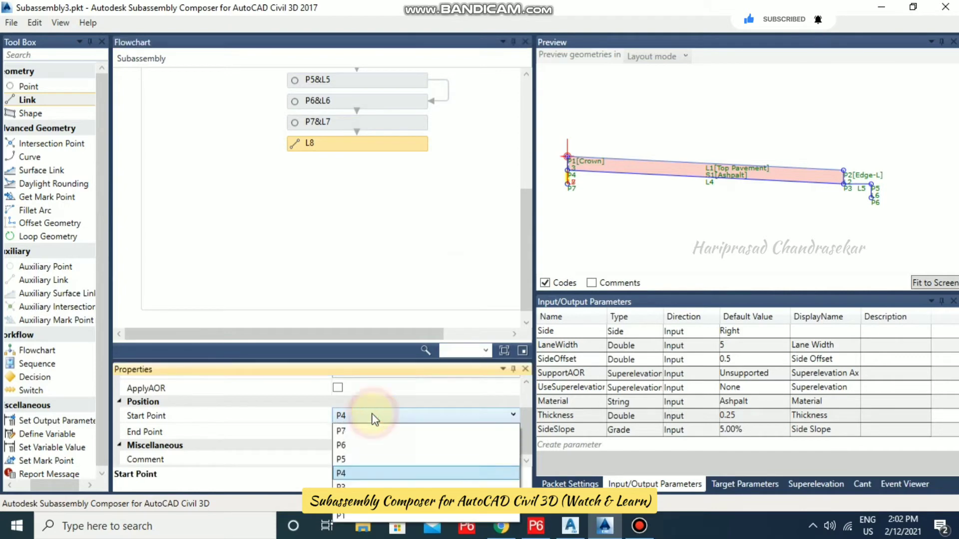
pyautogui.click(349, 447)
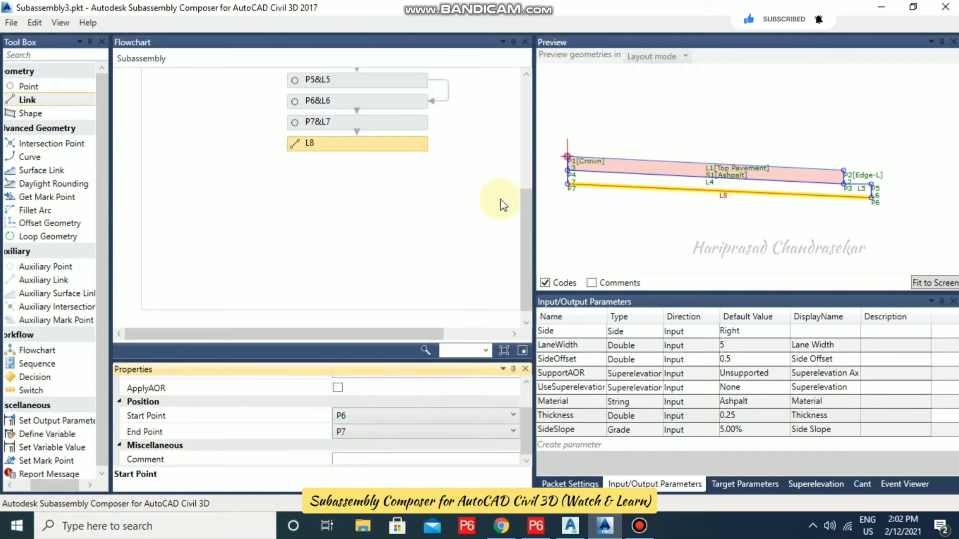
# - Add shape S2 after L8, bounded by links L8, L7, L6, L5 and L4
pyautogui.click(54, 113)
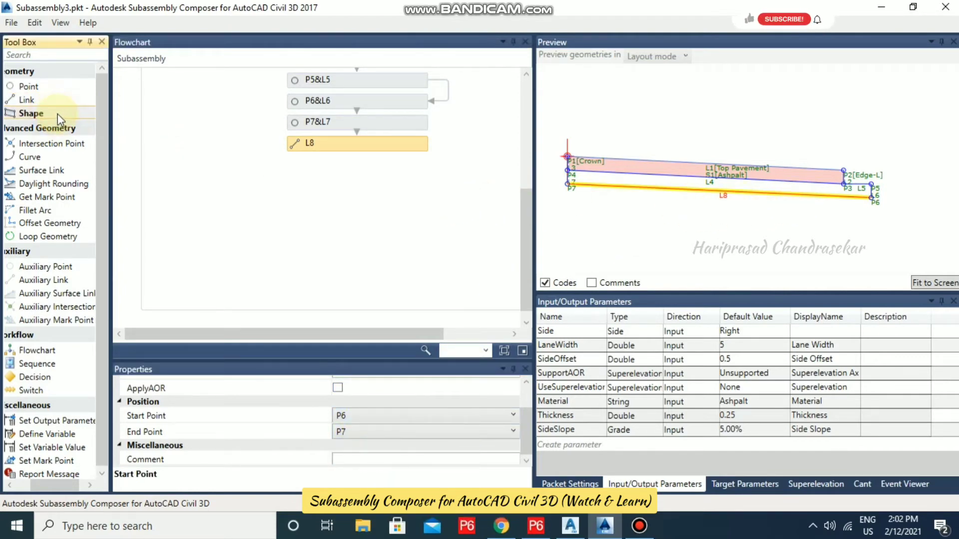
pyautogui.moveTo(58, 113); pyautogui.dragTo(358, 163)
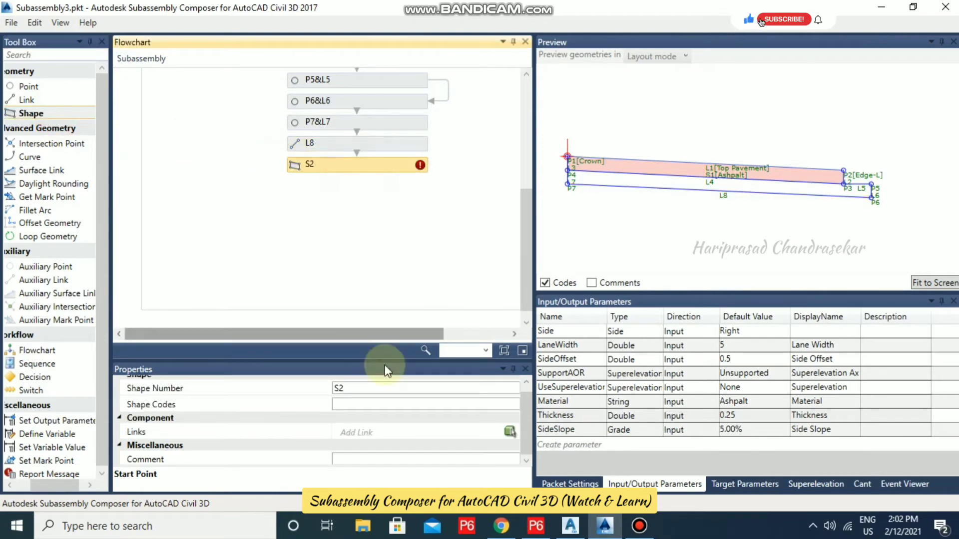
pyautogui.click(357, 431)
pyautogui.click(362, 432)
pyautogui.click(390, 432)
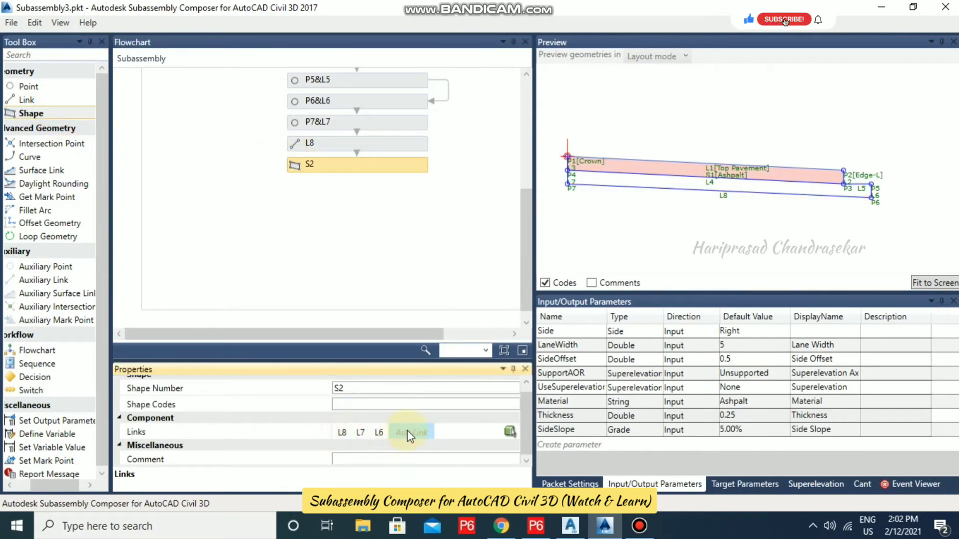
pyautogui.click(406, 433)
pyautogui.click(430, 432)
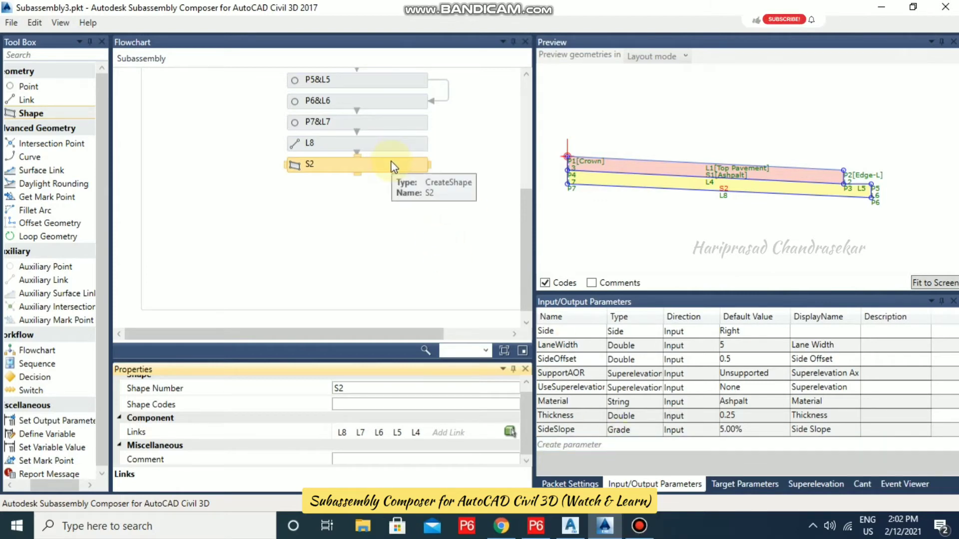
# - Create two new input parameters in the subassembly's parameter list
pyautogui.click(572, 446)
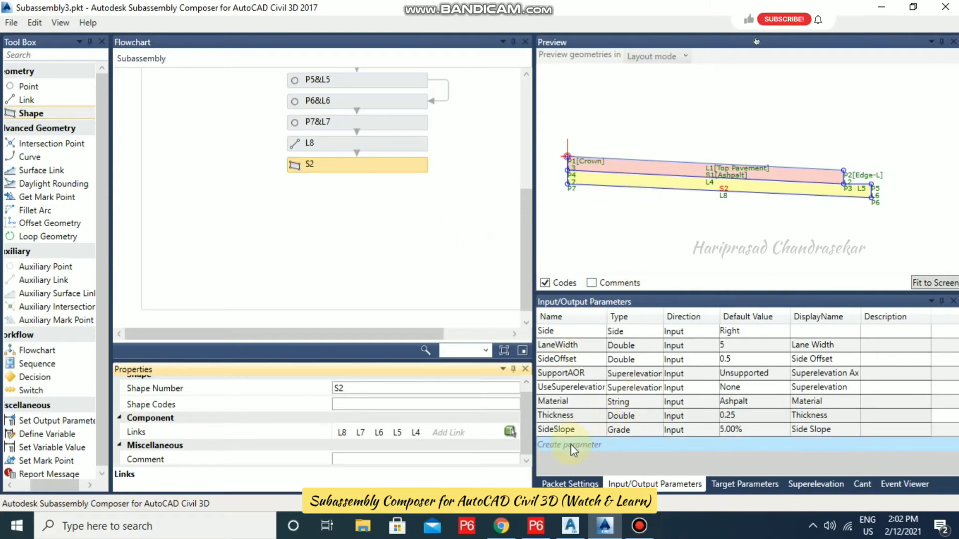
pyautogui.click(585, 402)
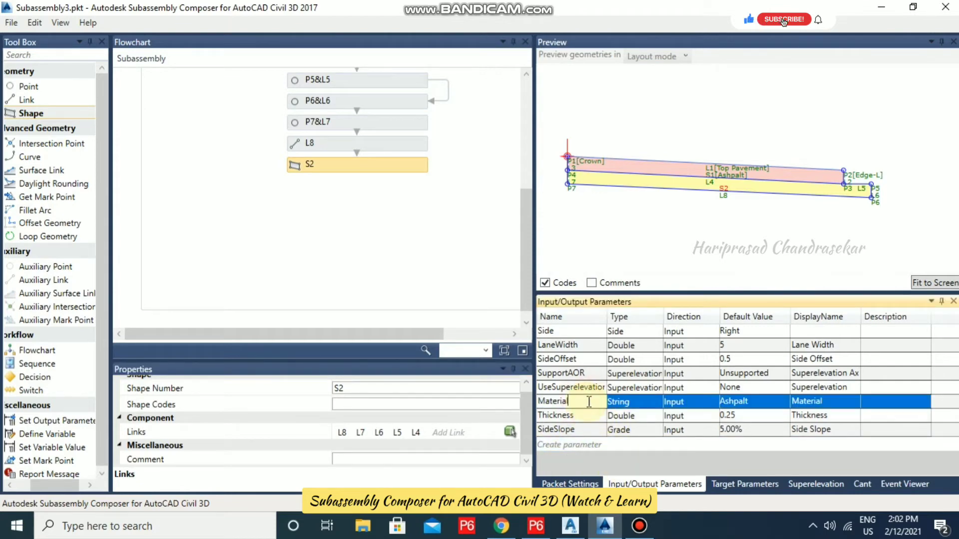
pyautogui.click(586, 442)
pyautogui.click(620, 227)
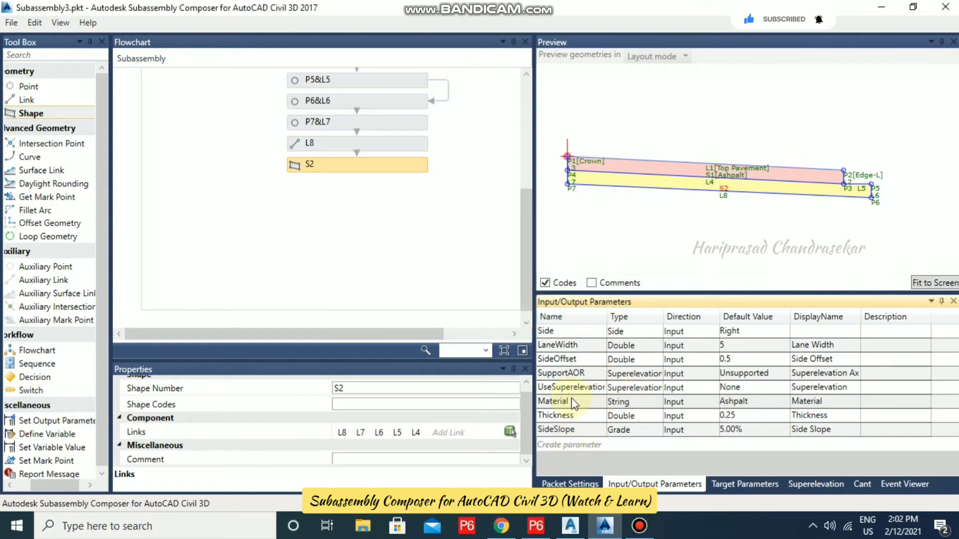
pyautogui.click(573, 445)
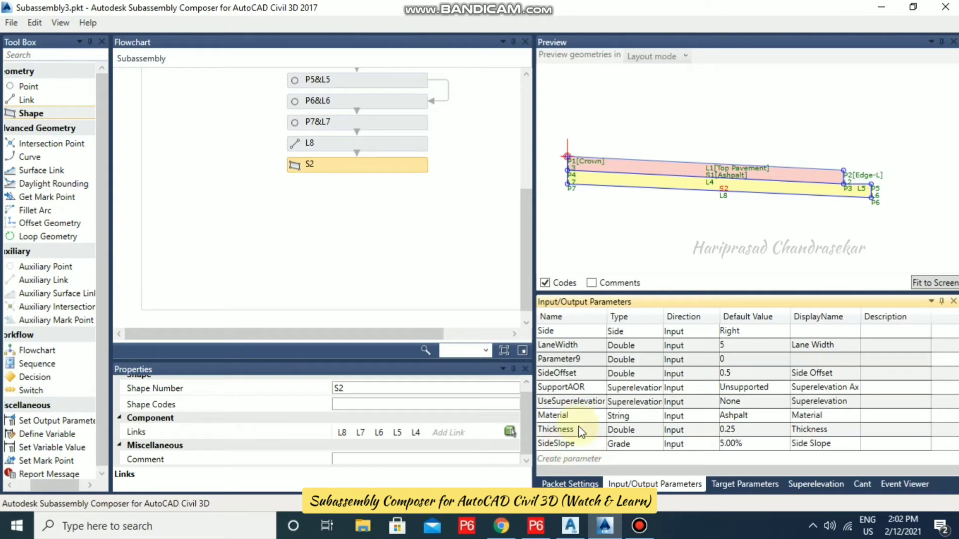
pyautogui.click(569, 457)
pyautogui.click(578, 375)
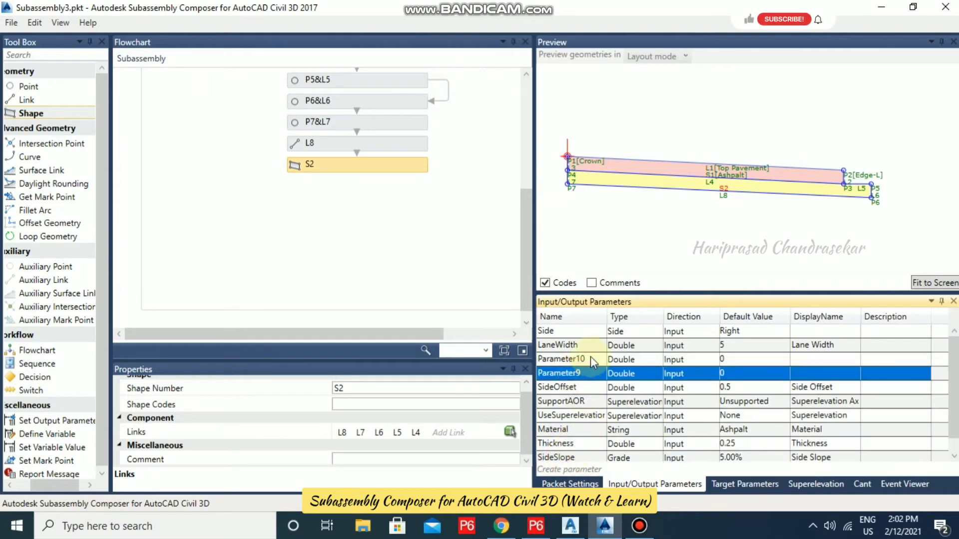
pyautogui.click(590, 357)
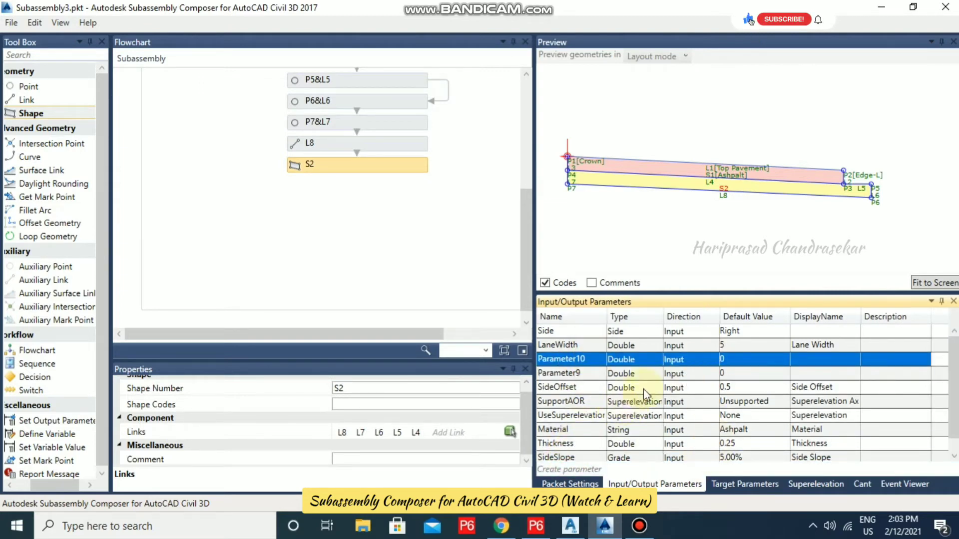
# - Try to rename Parameter9 as MaterialB and give it a default value of Concrete
pyautogui.doubleClick(593, 372)
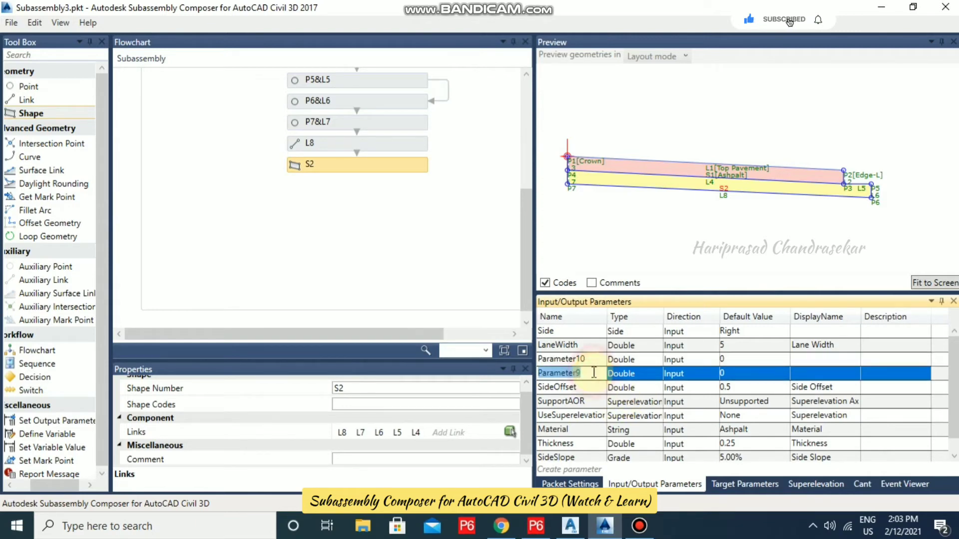
pyautogui.write('Mate')
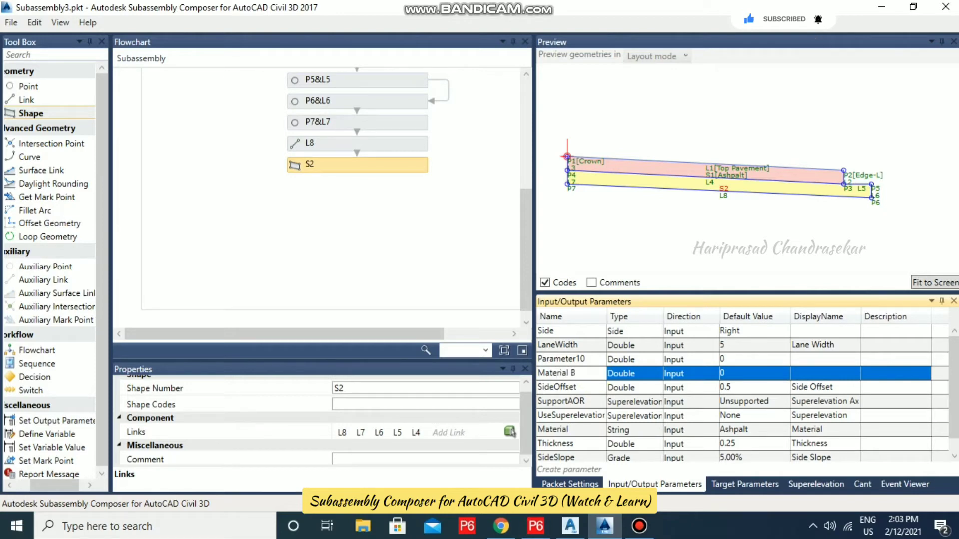
pyautogui.write('rialB')
pyautogui.click(748, 372)
pyautogui.write('Concrete')
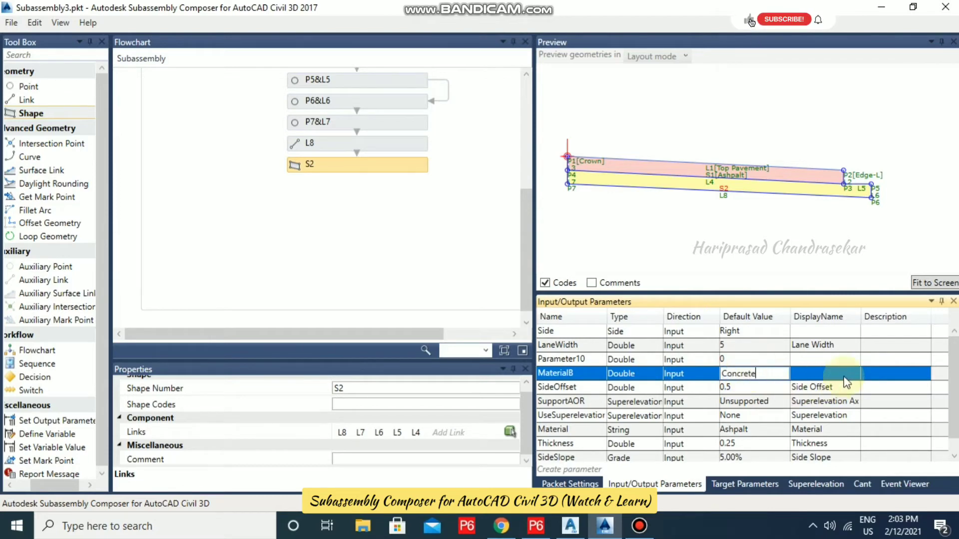
pyautogui.press('Return')
pyautogui.click(551, 314)
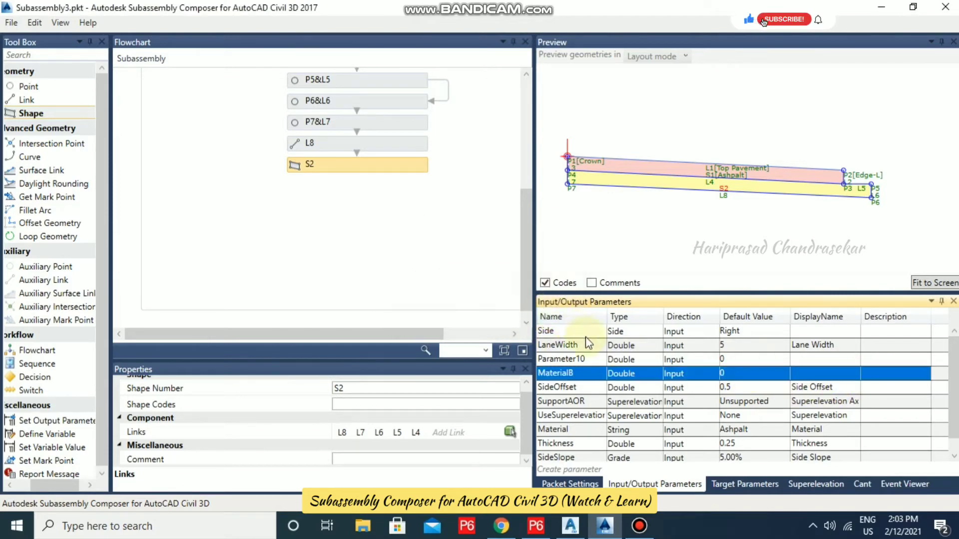
# - Change the MaterialB parameter's type to String, with default value Concrete and display name Material Base
pyautogui.click(703, 374)
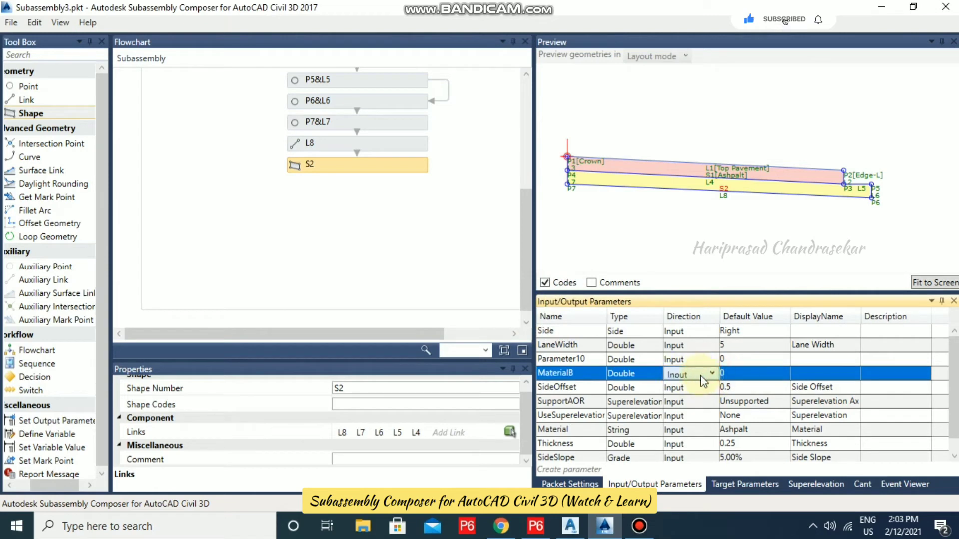
pyautogui.click(649, 375)
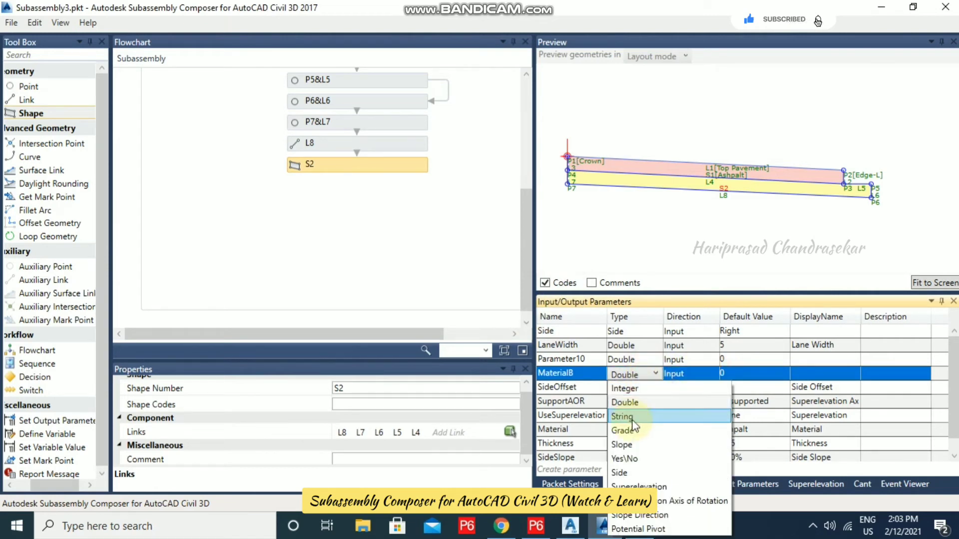
pyautogui.click(624, 391)
pyautogui.click(751, 371)
pyautogui.press('BackSpace')
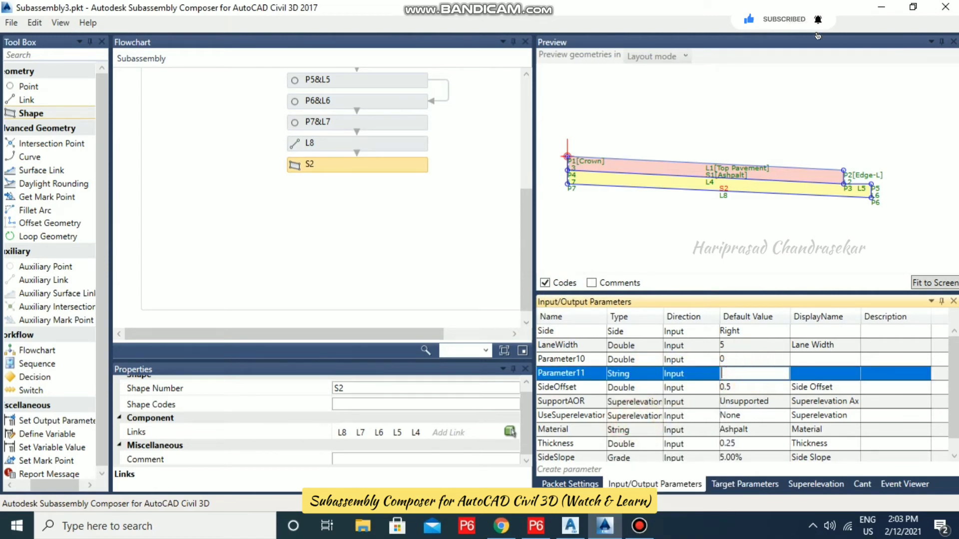
pyautogui.click(809, 374)
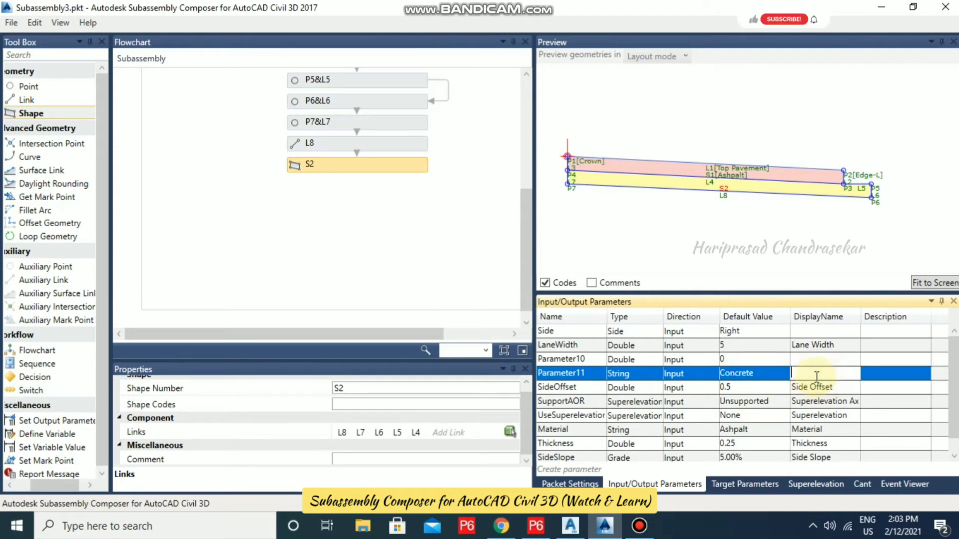
pyautogui.write('Material Base')
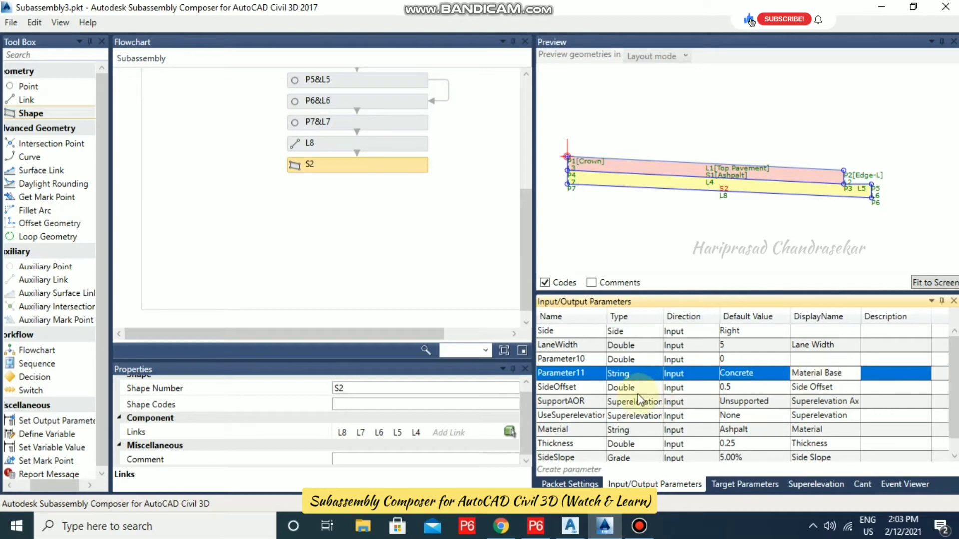
# - Rename the Material Base string parameter as MaterialBase
pyautogui.click(569, 374)
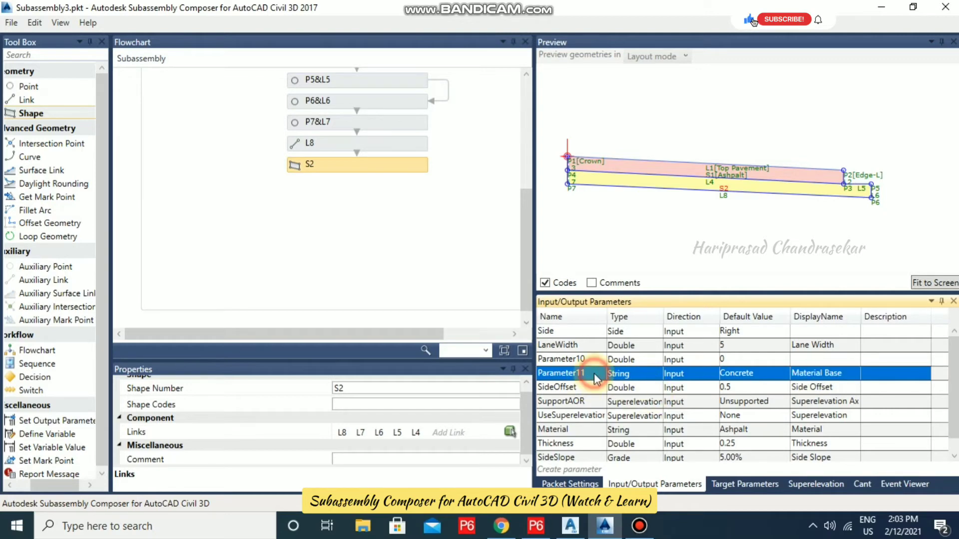
pyautogui.write('Material')
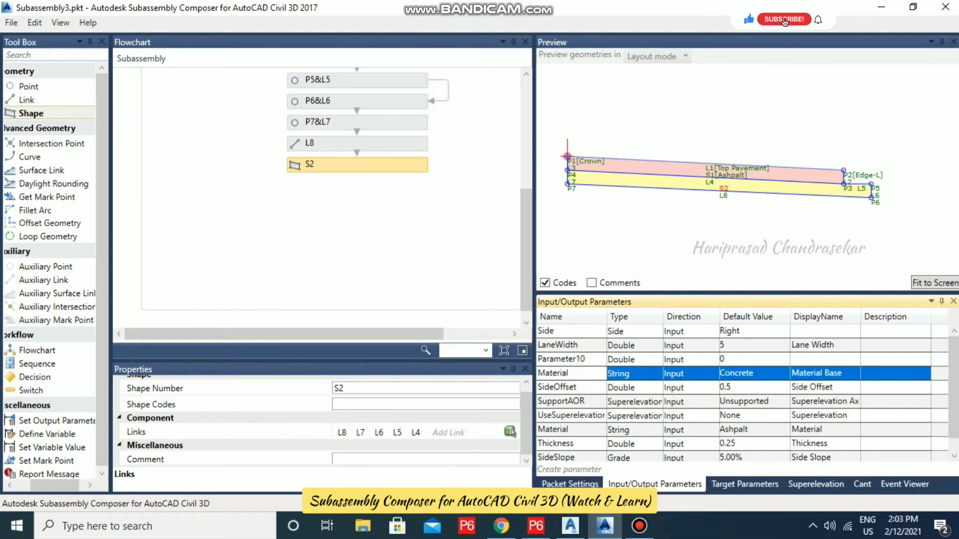
pyautogui.write('Base')
# - Copy the MaterialBase parameter name into shape S2's shape codes
pyautogui.moveTo(595, 378); pyautogui.dragTo(522, 376)
pyautogui.hotkey('ctrl', 'c')
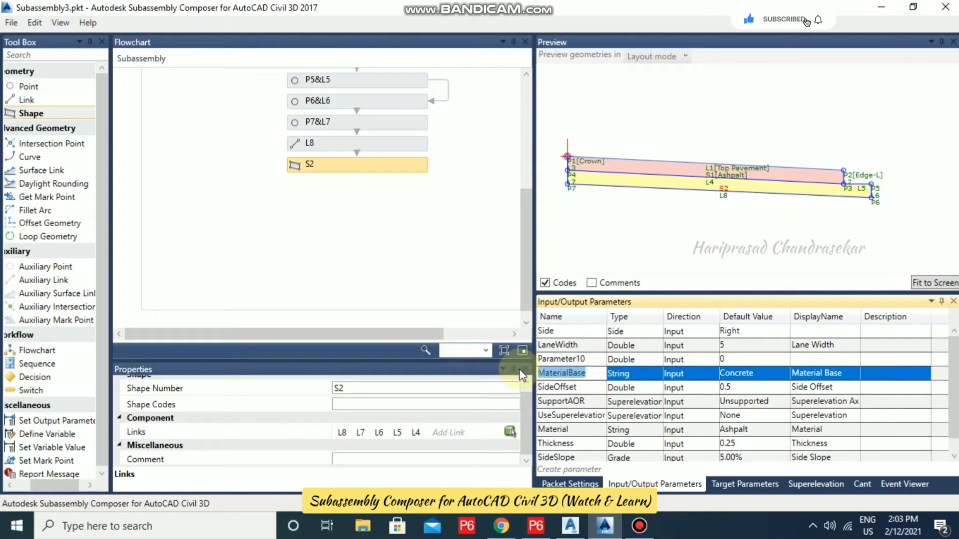
pyautogui.click(366, 407)
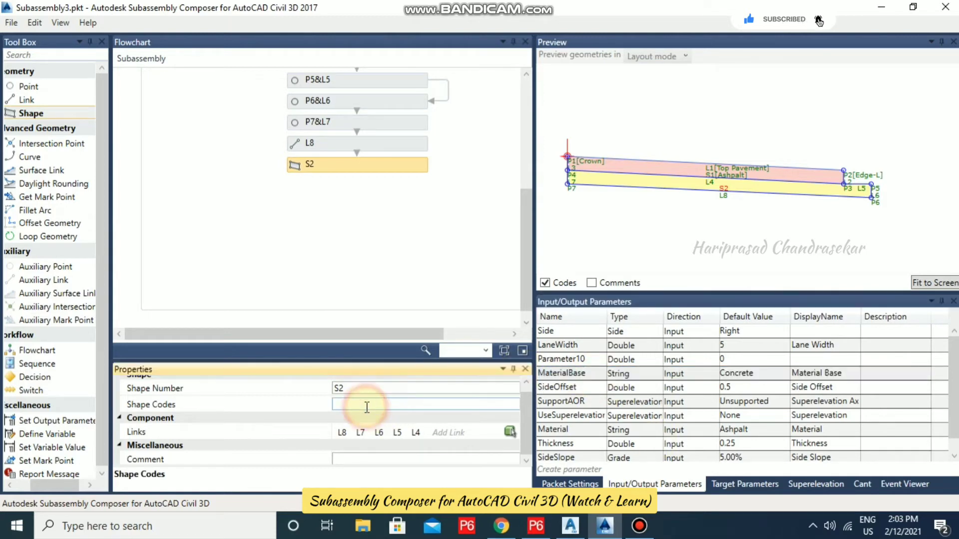
pyautogui.click(366, 406)
pyautogui.hotkey('ctrl', 'v')
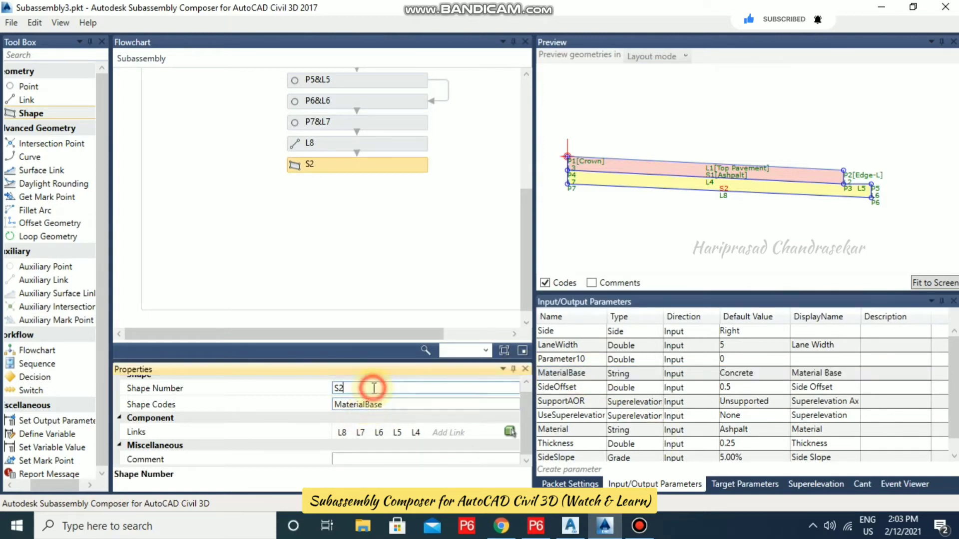
# - Apply the shape code MaterialBase to shape S2 and select point P5 in the preview geometry
pyautogui.click(374, 388)
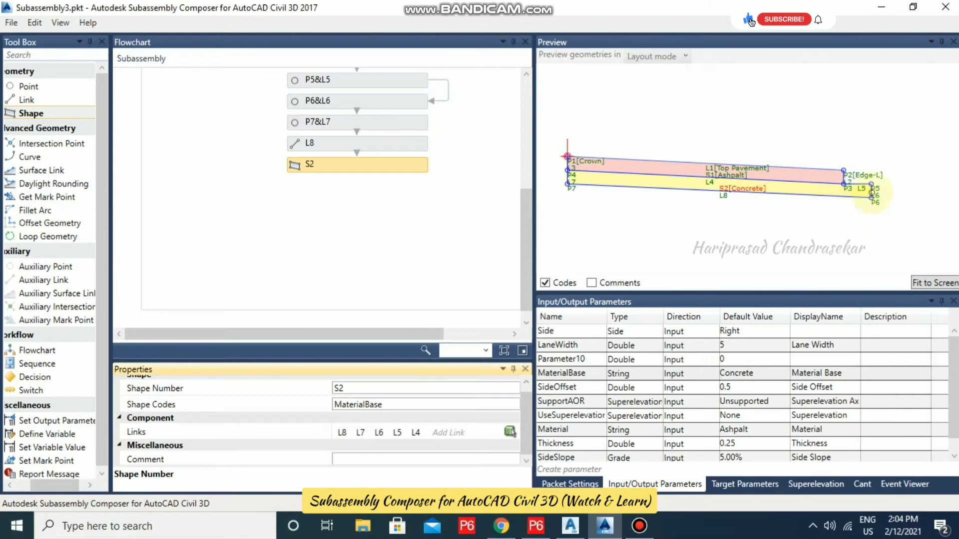
pyautogui.click(870, 186)
pyautogui.scroll(4, 872, 192)
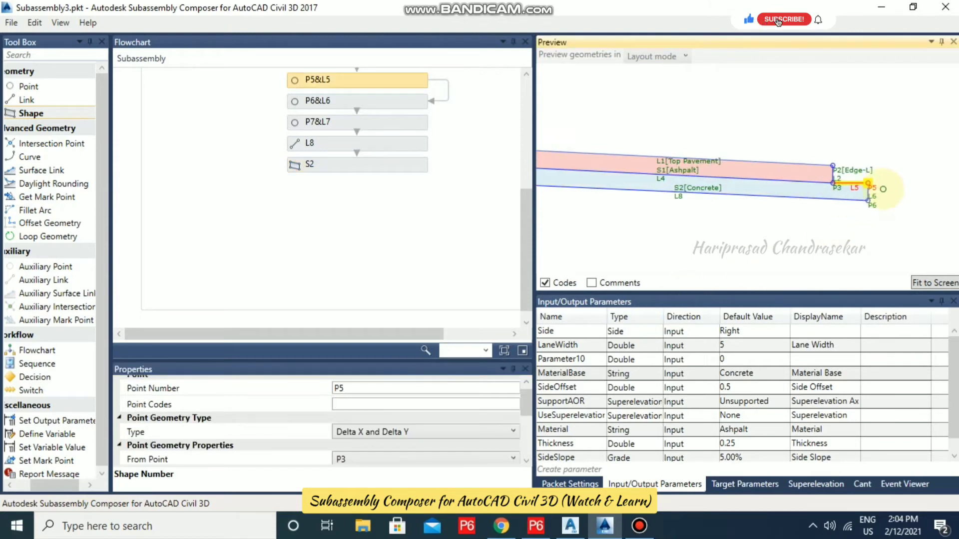
pyautogui.click(869, 195)
pyautogui.click(860, 197)
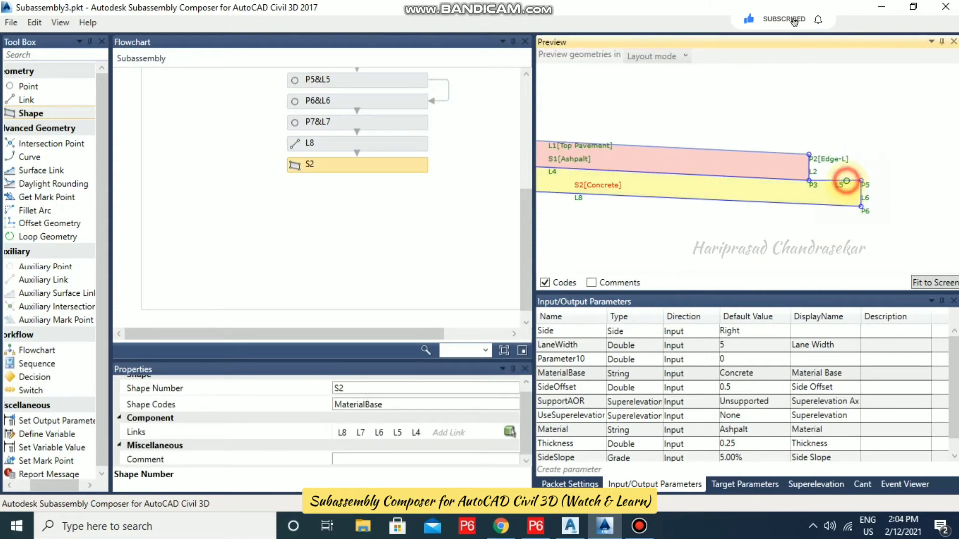
pyautogui.click(861, 181)
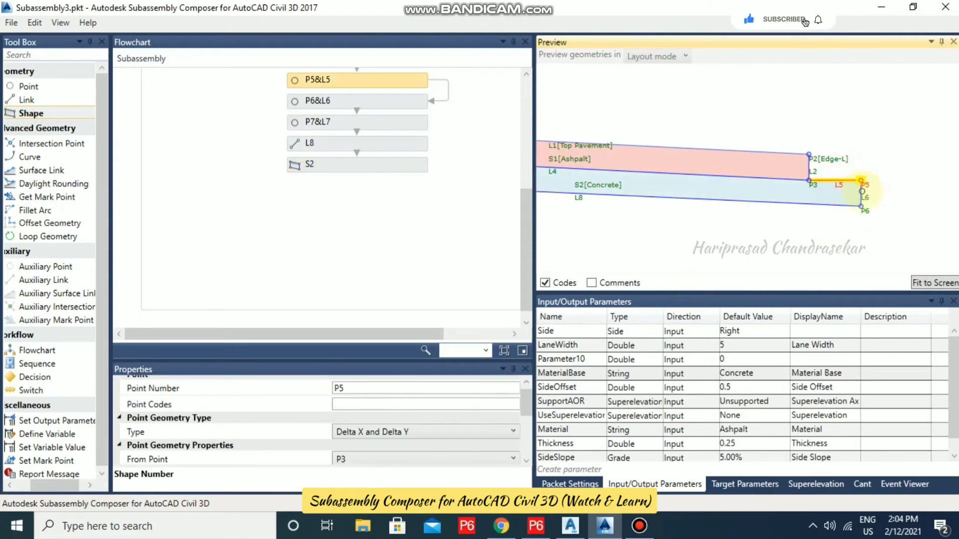
# - Set the point geometry type of P5 to Slope and Delta Y
pyautogui.click(406, 433)
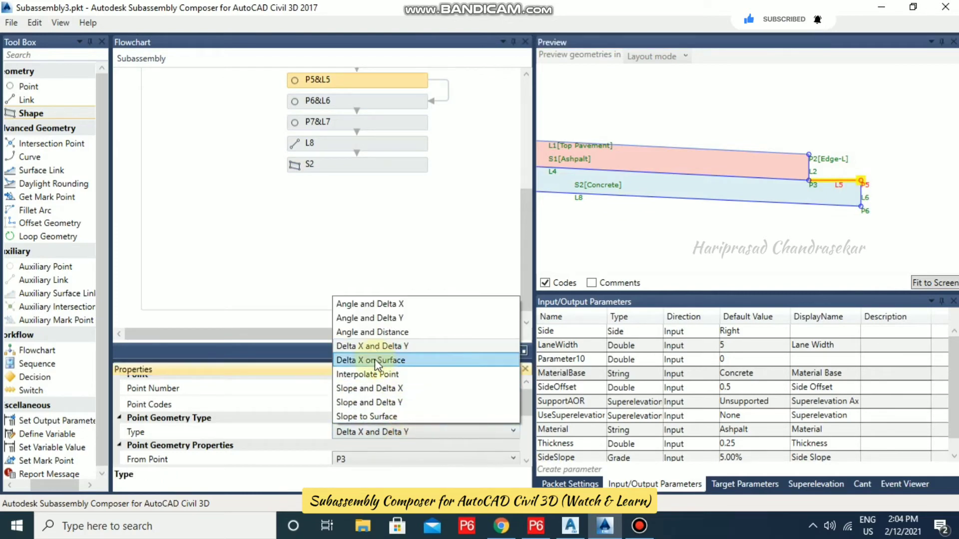
pyautogui.click(389, 402)
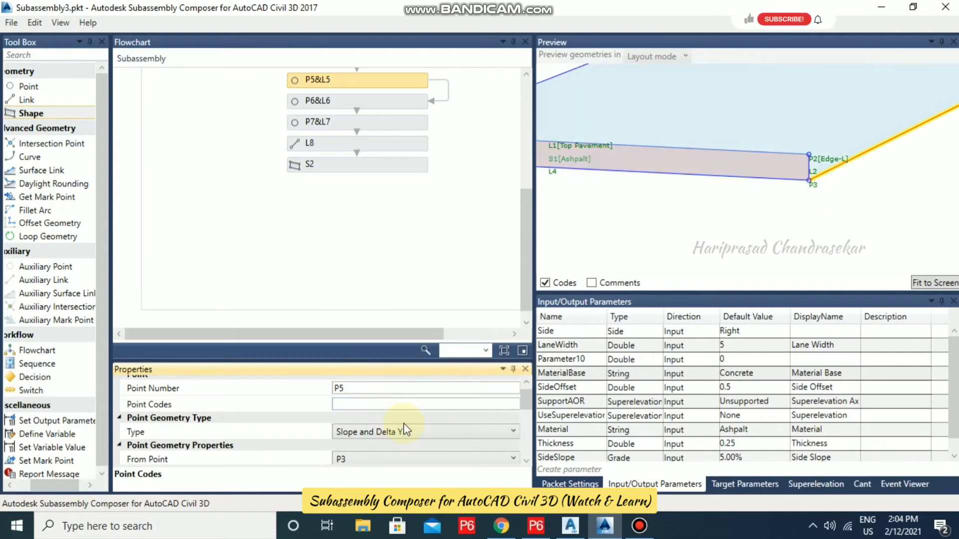
pyautogui.scroll(-2, 404, 423)
pyautogui.click(356, 442)
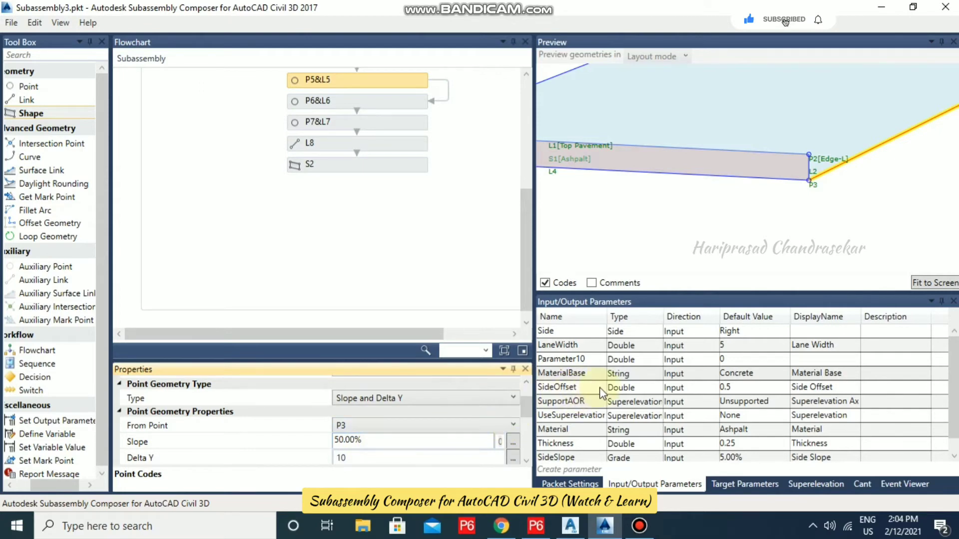
# - Create another input parameter and rename Parameter10 as SlopeBase
pyautogui.click(585, 457)
pyautogui.click(586, 448)
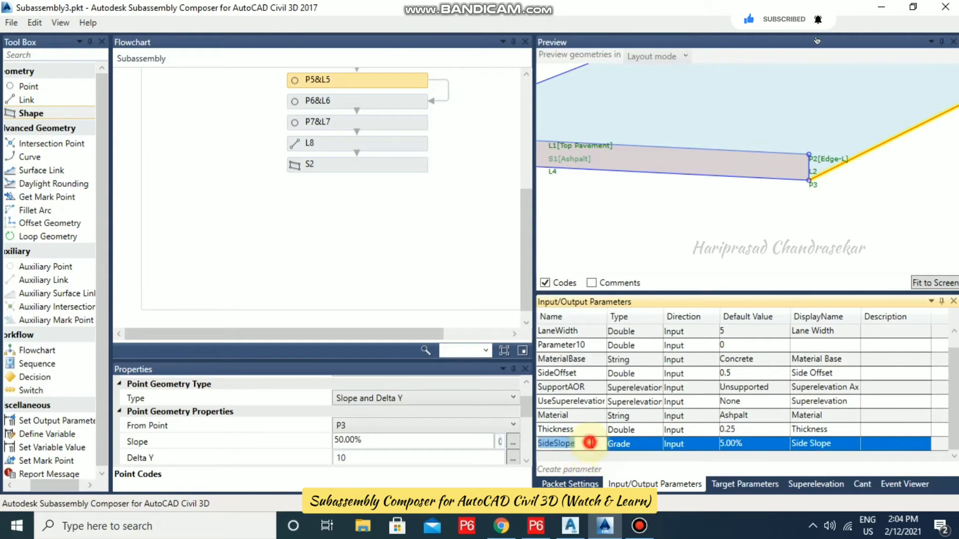
pyautogui.click(570, 470)
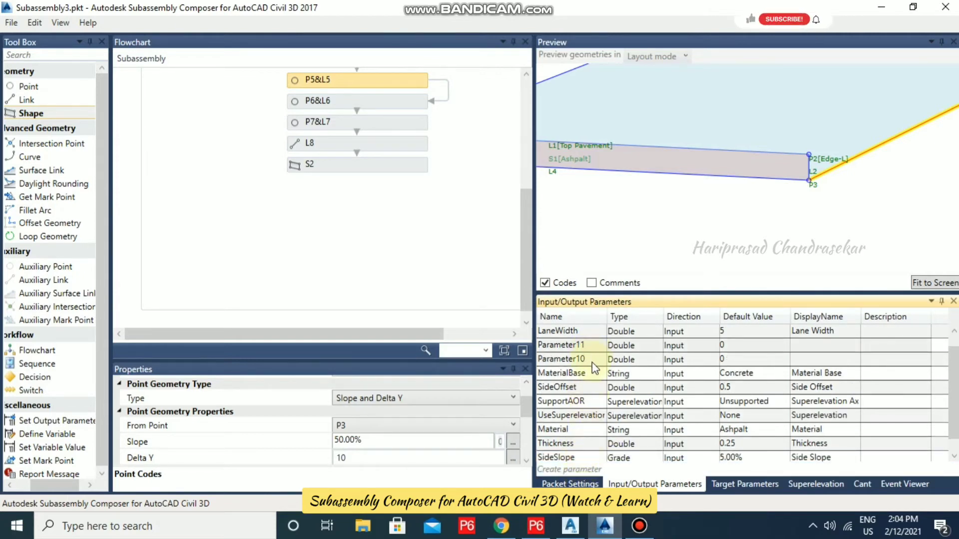
pyautogui.click(592, 359)
pyautogui.click(595, 359)
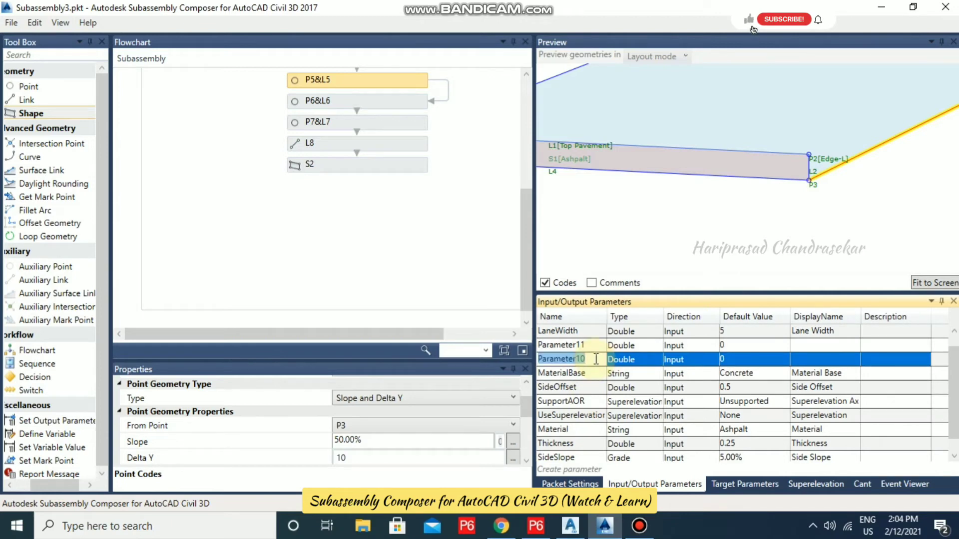
pyautogui.write('SlopeBase')
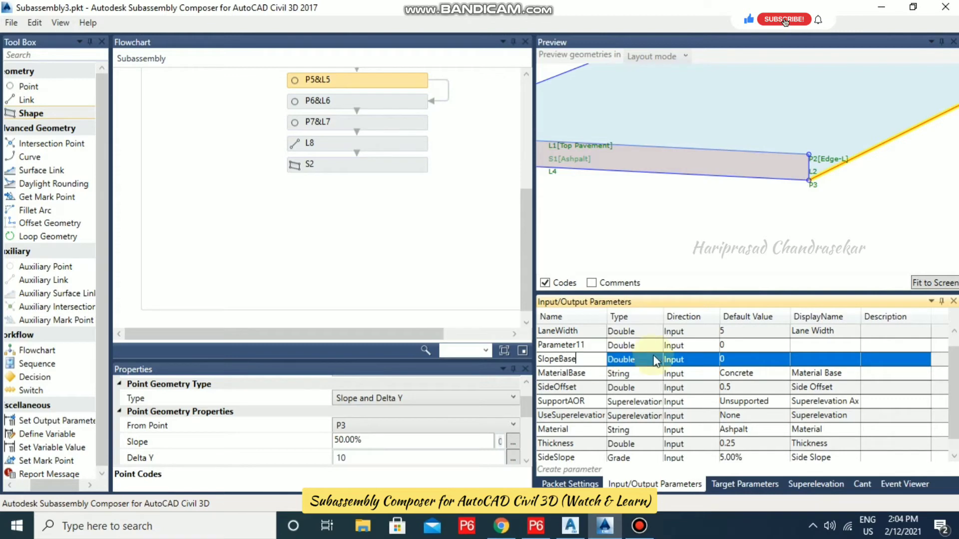
# - Set the SlopeBase parameter's type to Grade and its default value to -2%
pyautogui.click(737, 361)
pyautogui.click(631, 359)
pyautogui.click(654, 360)
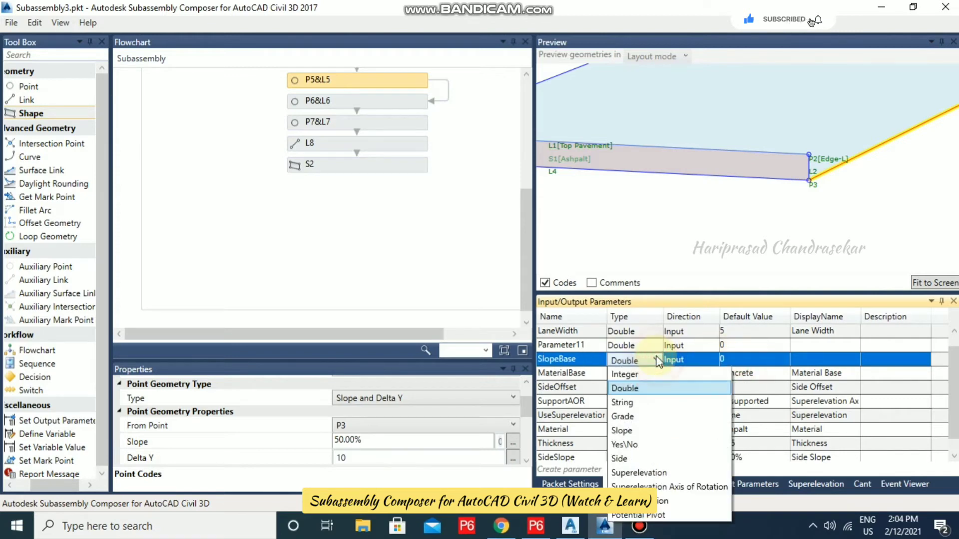
pyautogui.click(638, 420)
pyautogui.click(738, 359)
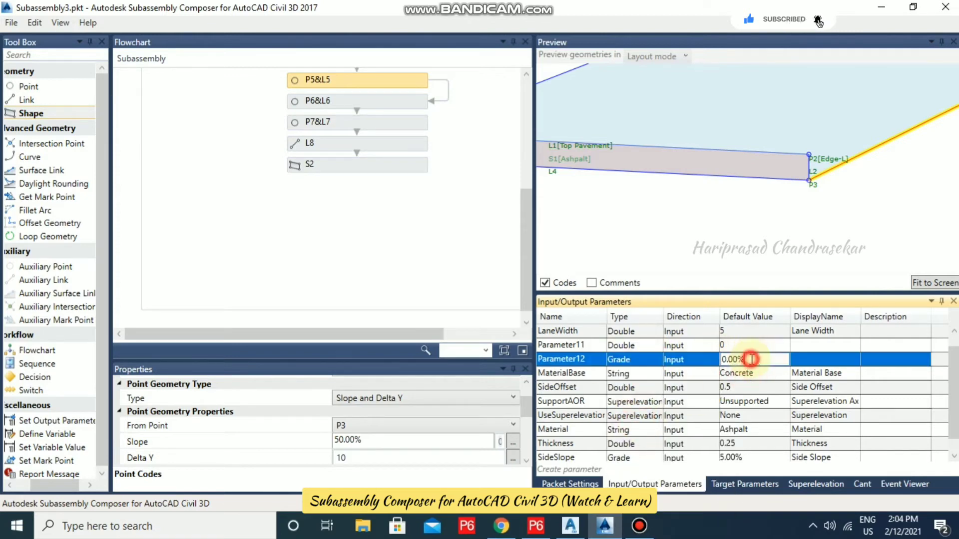
pyautogui.write('-2')
# - Give the new Grade parameter the display name Slope Base and the name SlopeBase
pyautogui.click(816, 358)
pyautogui.click(817, 359)
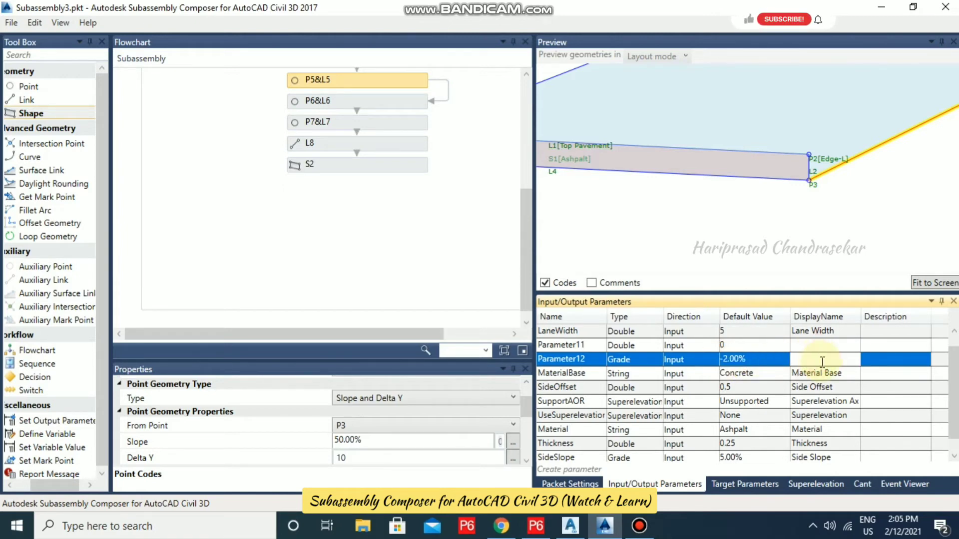
pyautogui.write('Slope Base')
pyautogui.click(587, 359)
pyautogui.write('SlopeBase')
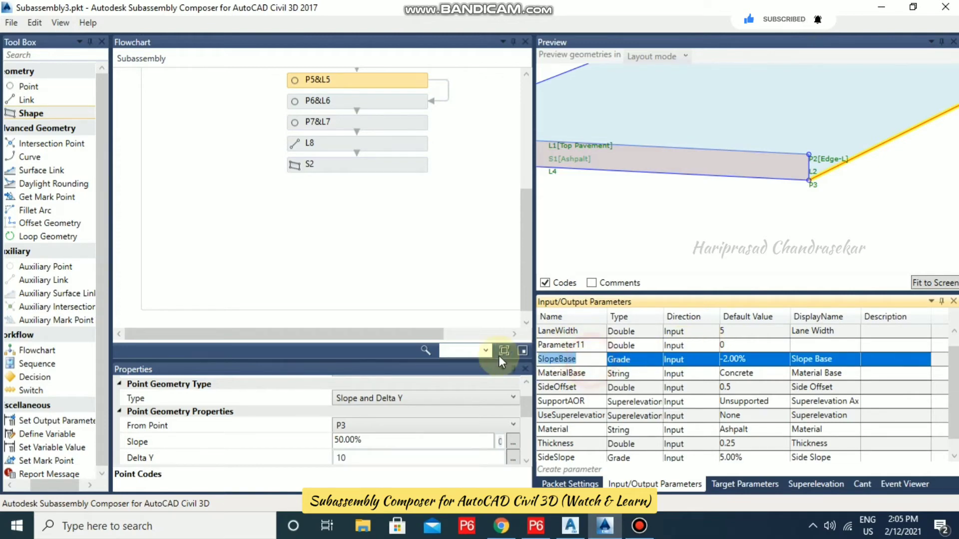
# - Set P5's slope to the expression -SlopeBase under Slope and Delta Y and fit the preview to the screen
pyautogui.click(400, 443)
pyautogui.moveTo(370, 440); pyautogui.dragTo(309, 438)
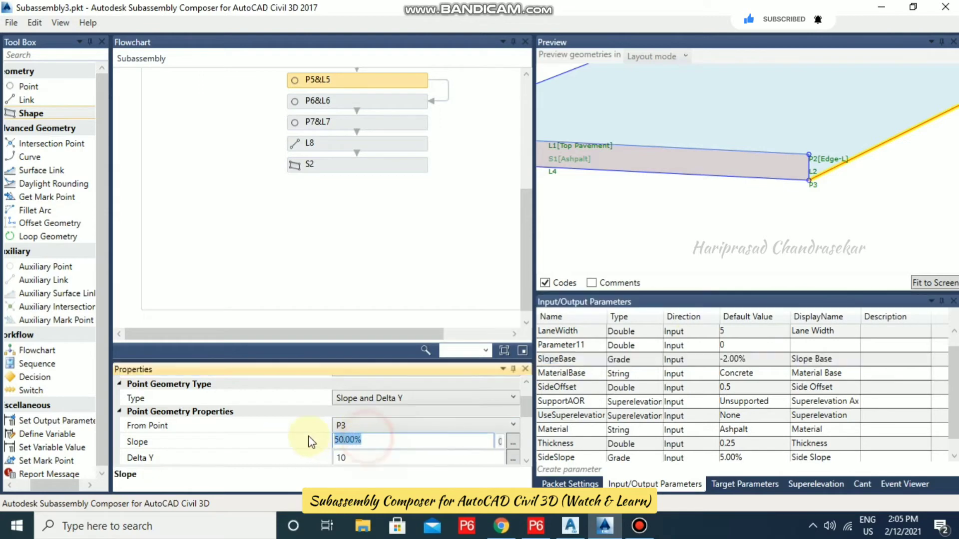
pyautogui.write('-')
pyautogui.write('SlopeBase')
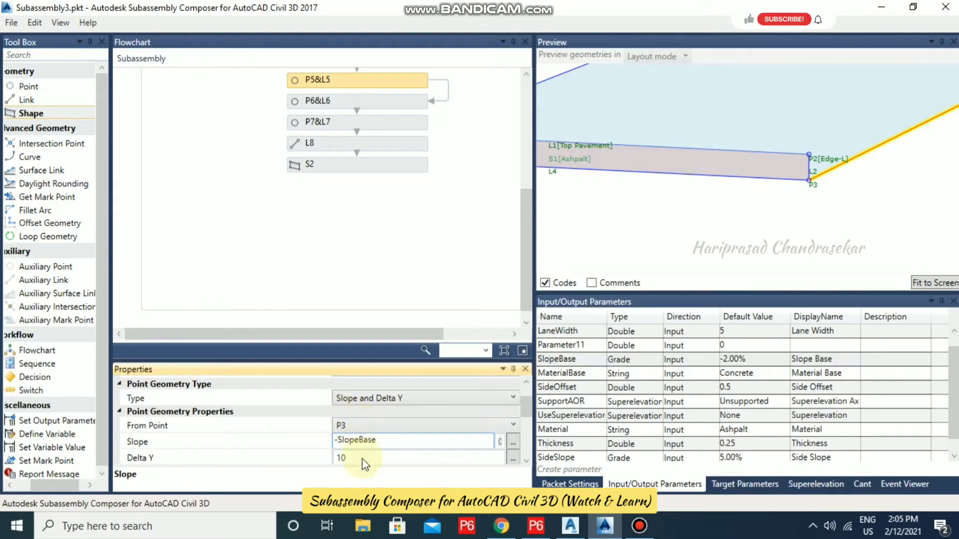
pyautogui.click(380, 455)
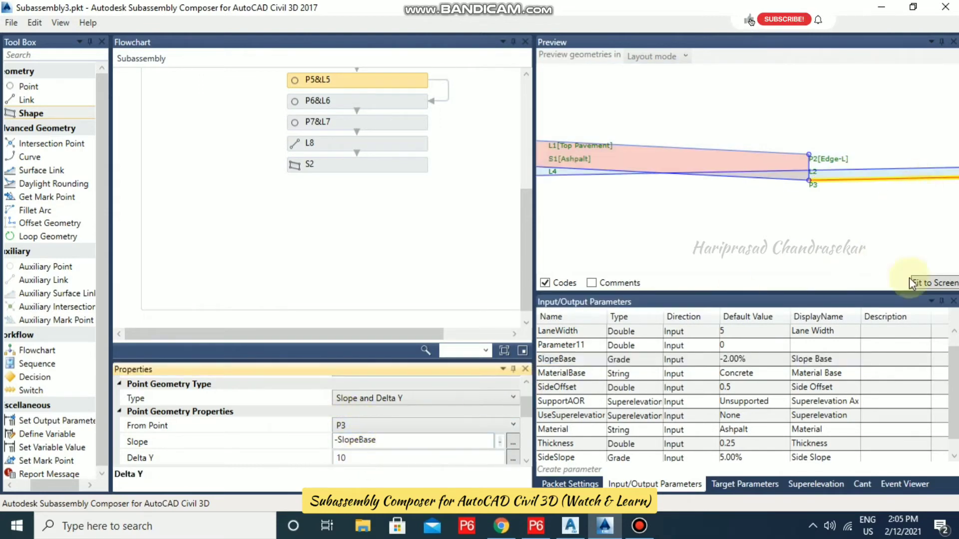
pyautogui.click(937, 282)
pyautogui.scroll(2, 401, 415)
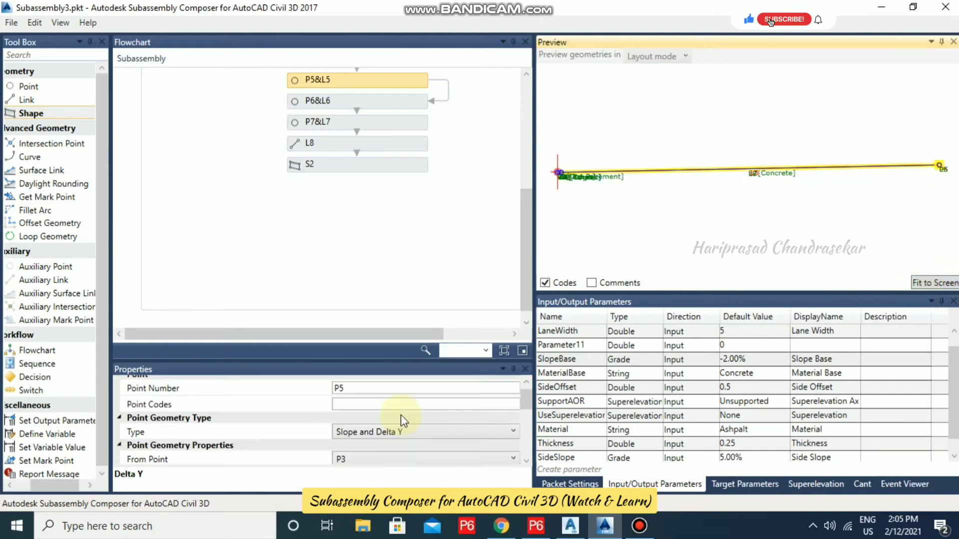
# - Change the point geometry type of P5 to Slope and Delta X
pyautogui.scroll(-2, 405, 414)
pyautogui.click(405, 414)
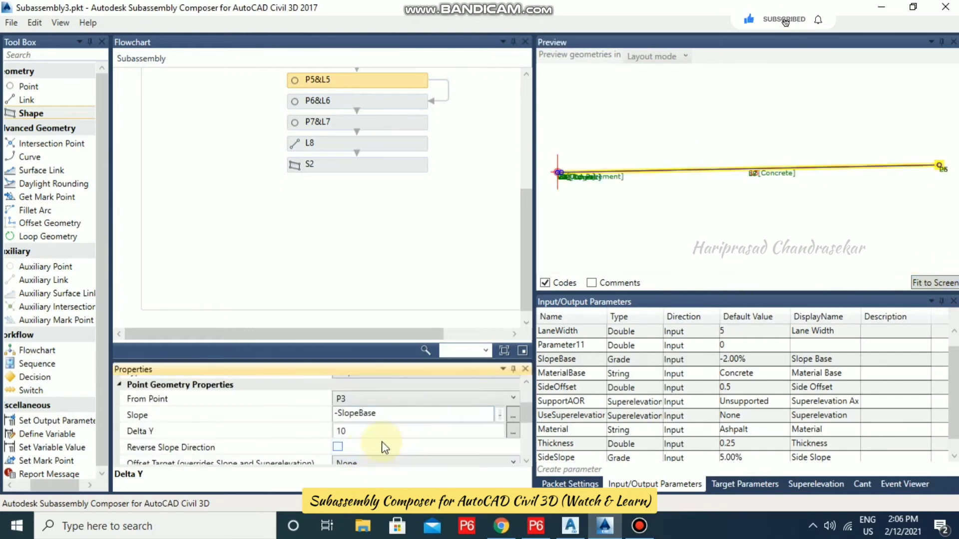
pyautogui.scroll(1, 376, 430)
pyautogui.click(402, 404)
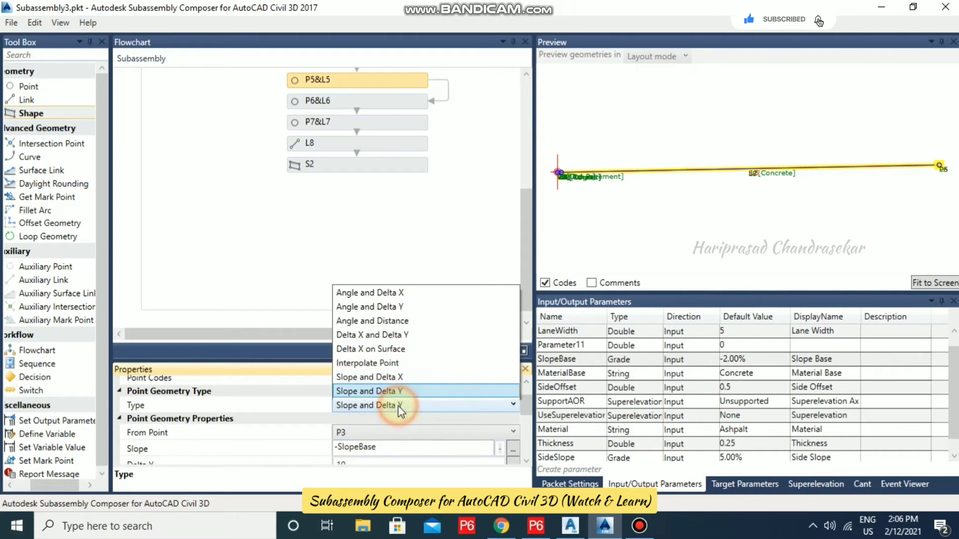
pyautogui.click(391, 361)
# - Replace P5's slope value with the expression -SlopeBase
pyautogui.scroll(-1, 385, 419)
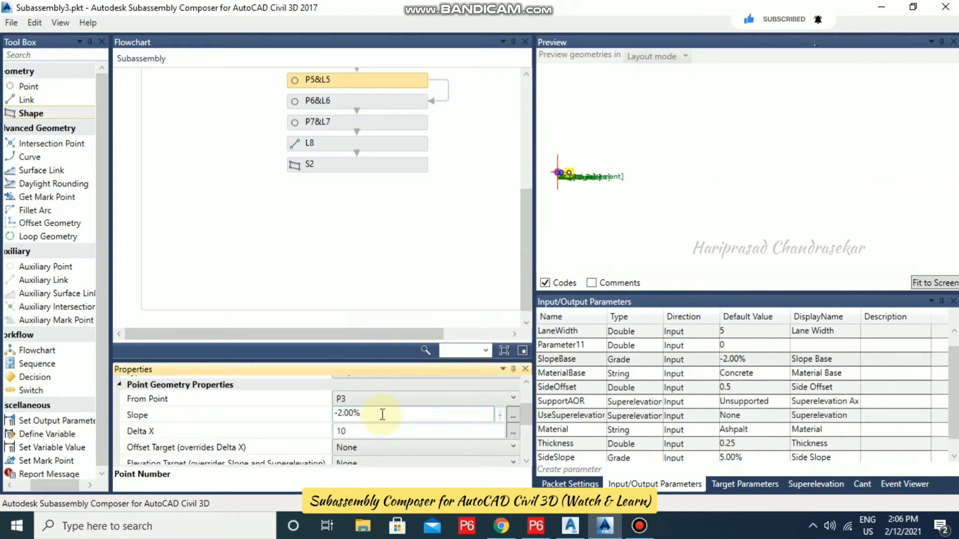
pyautogui.click(380, 413)
pyautogui.moveTo(379, 413); pyautogui.dragTo(341, 415)
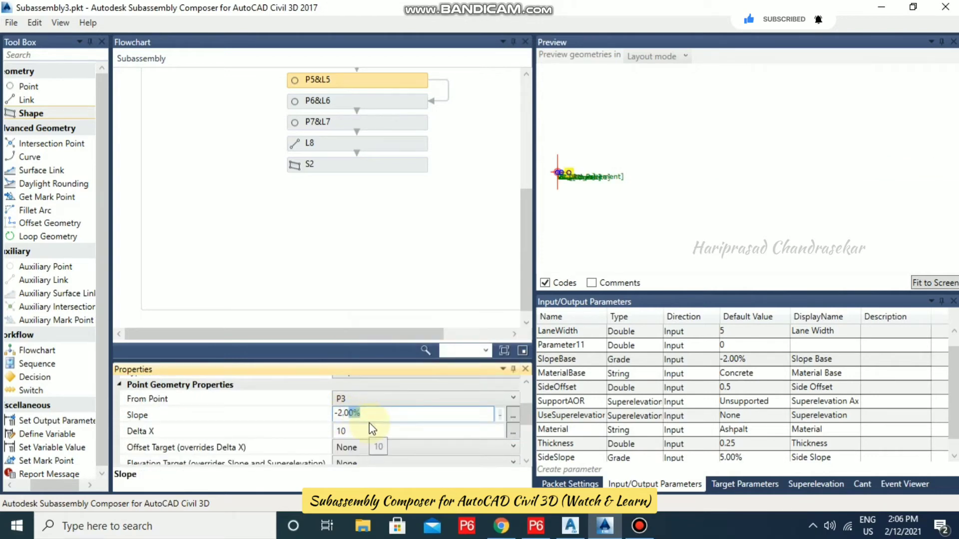
pyautogui.press('BackSpace')
pyautogui.press('BackSpace')
pyautogui.press('BackSpace')
pyautogui.write('SlopeBase')
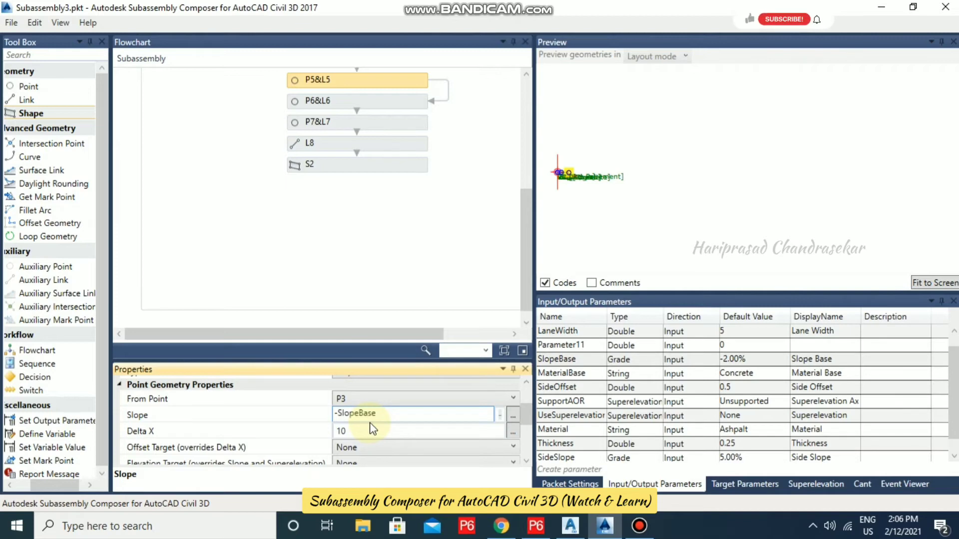
# - Set P5's Delta X to 2 and fit the whole subassembly in the preview
pyautogui.click(369, 428)
pyautogui.click(366, 433)
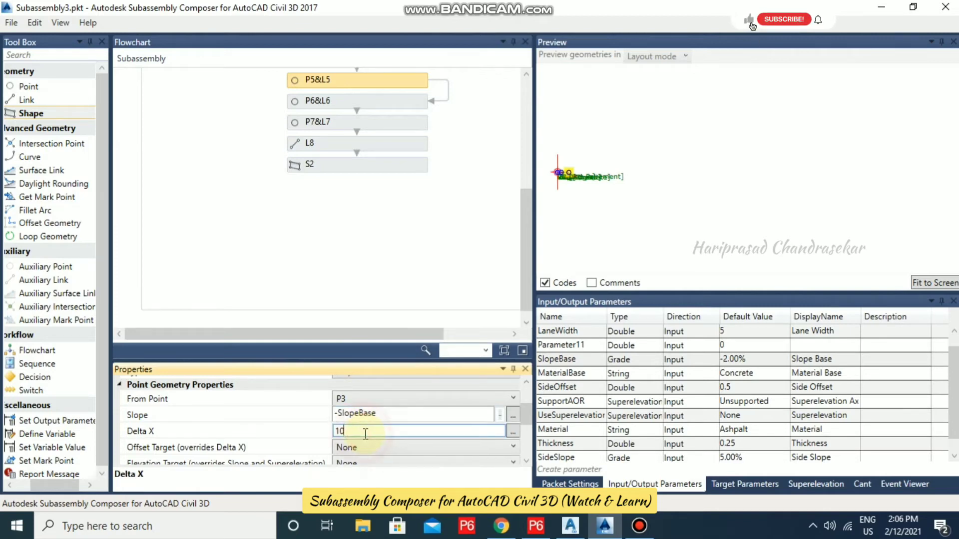
pyautogui.moveTo(368, 433); pyautogui.dragTo(329, 439)
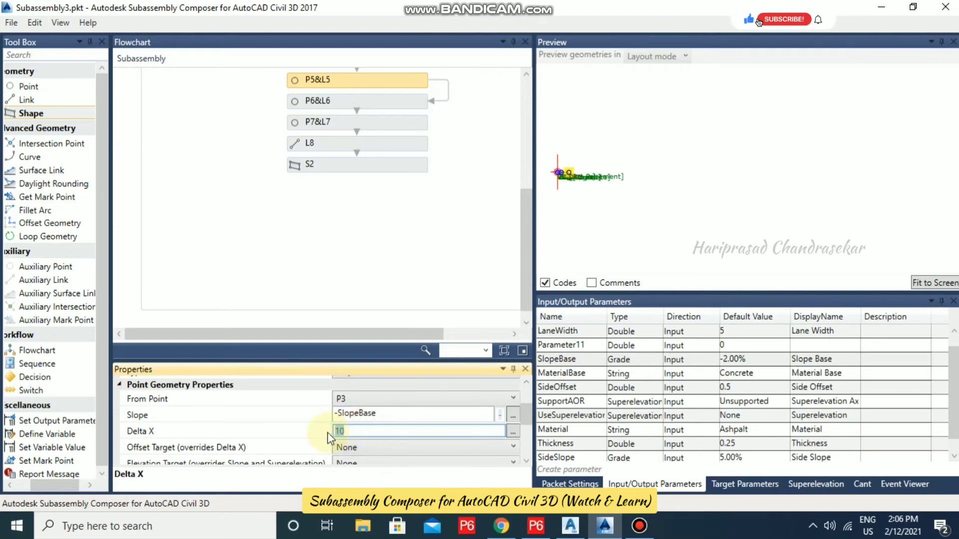
pyautogui.write('2')
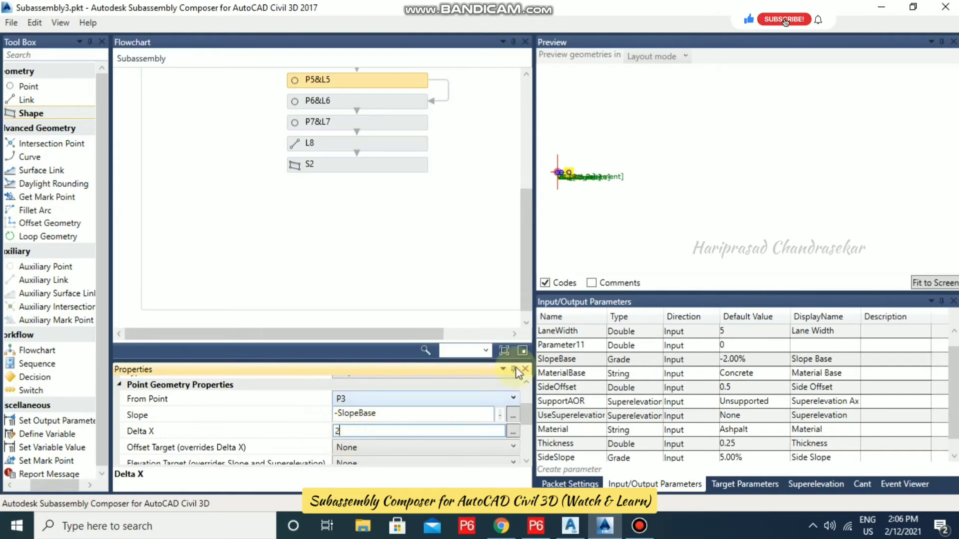
pyautogui.click(392, 414)
pyautogui.click(935, 283)
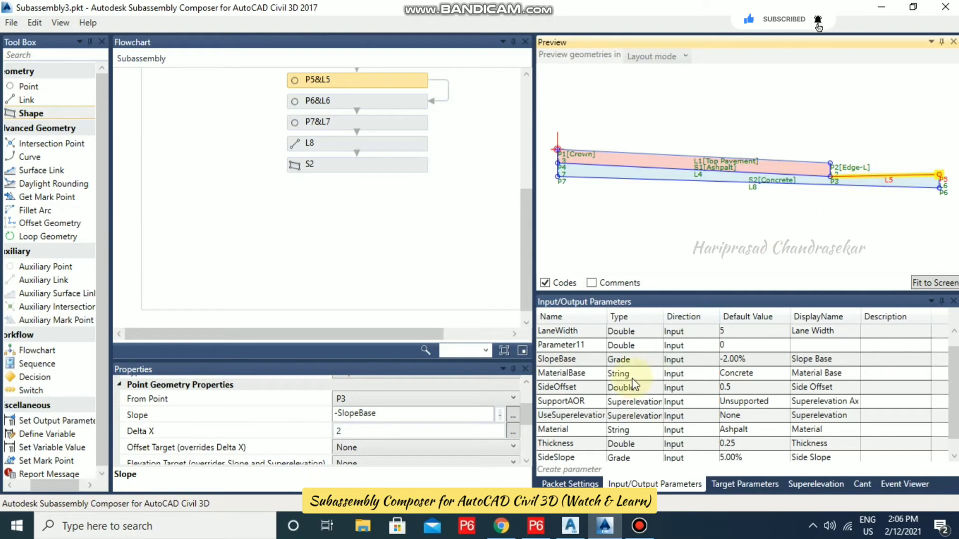
# - Set P5's Delta X to the SideOffset parameter
pyautogui.scroll(-1, 728, 402)
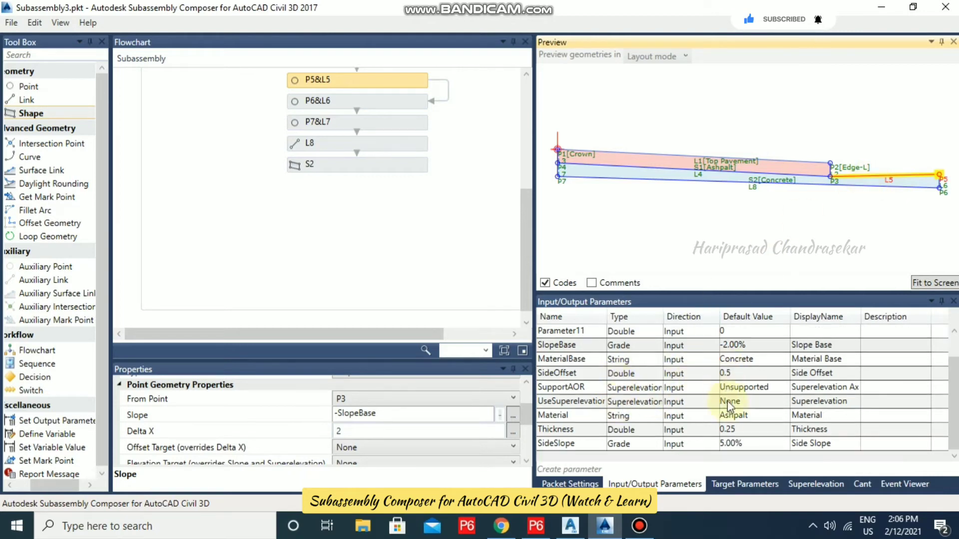
pyautogui.click(583, 375)
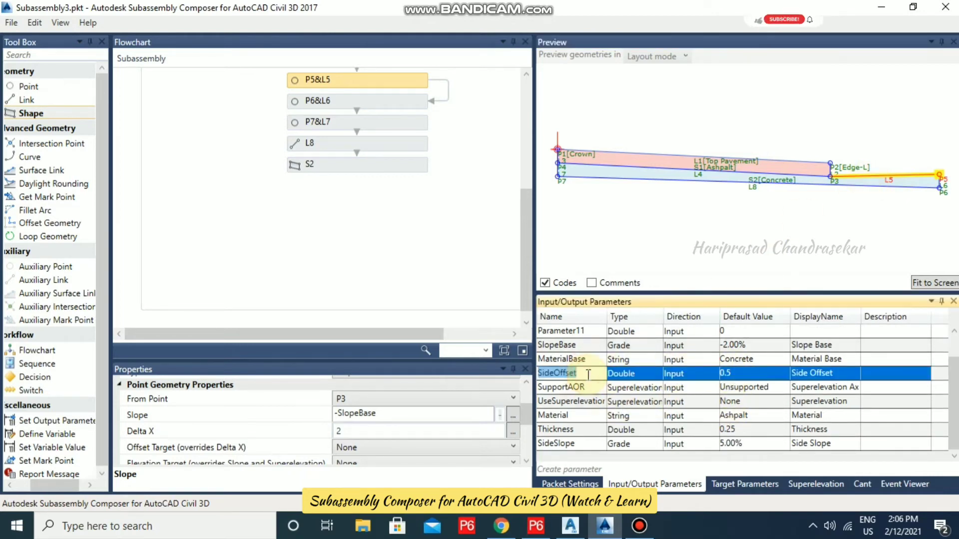
pyautogui.click(412, 414)
pyautogui.click(392, 433)
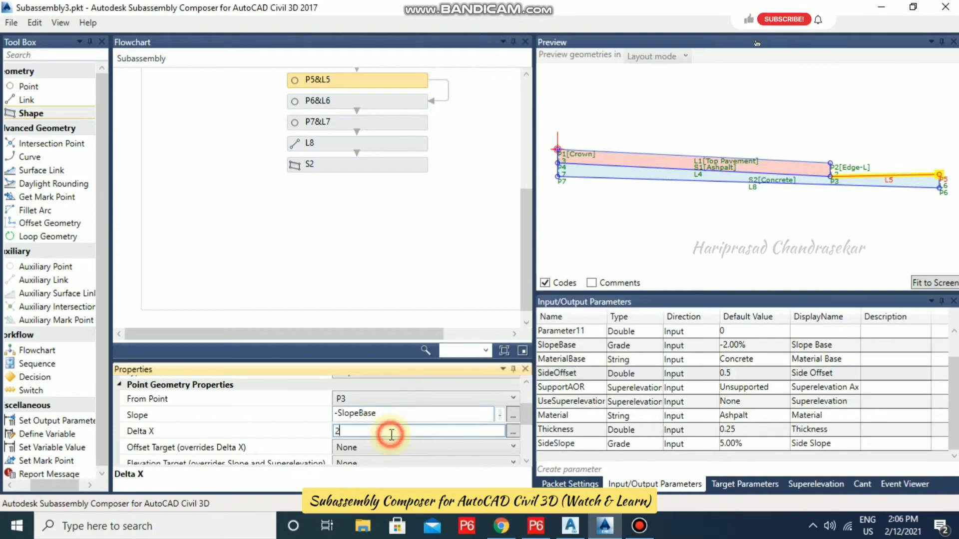
pyautogui.moveTo(391, 434); pyautogui.dragTo(325, 436)
pyautogui.write('SideOffset')
pyautogui.click(406, 417)
pyautogui.scroll(1, 621, 315)
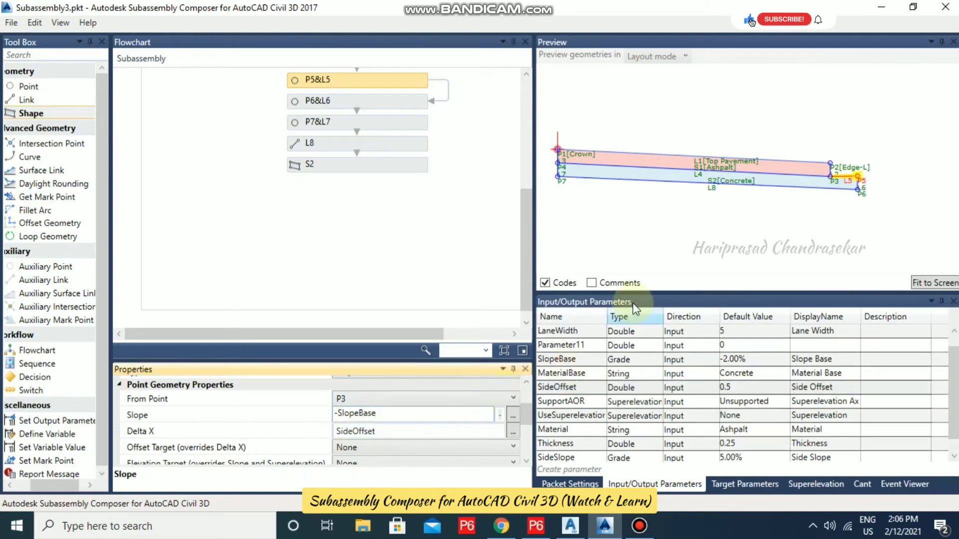
# - Set the default value of the SlopeBase parameter to -6%
pyautogui.scroll(1, 842, 194)
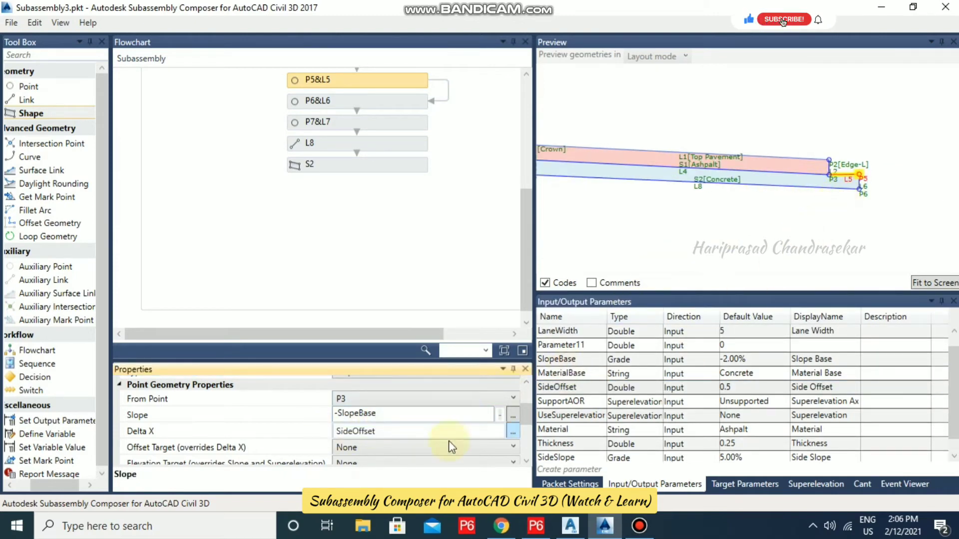
pyautogui.scroll(-1, 402, 427)
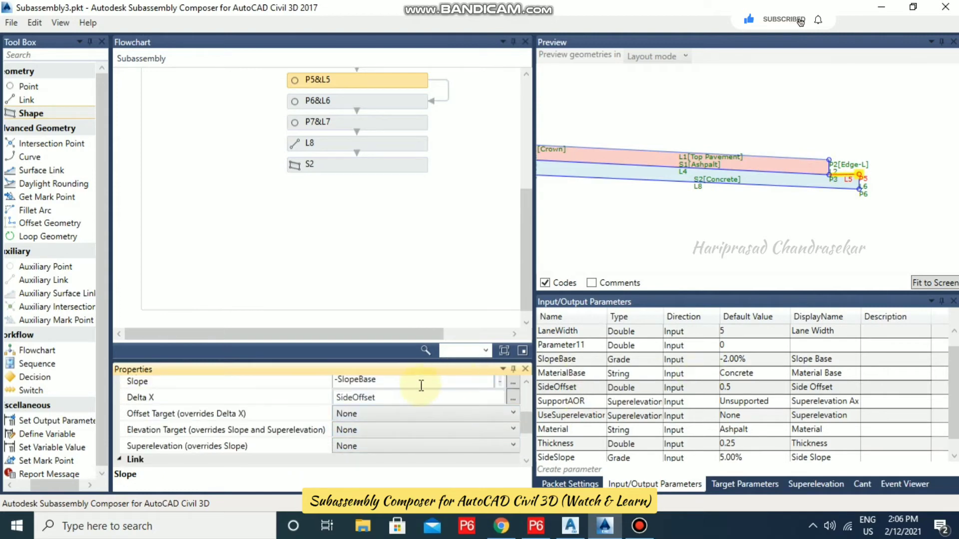
pyautogui.click(574, 359)
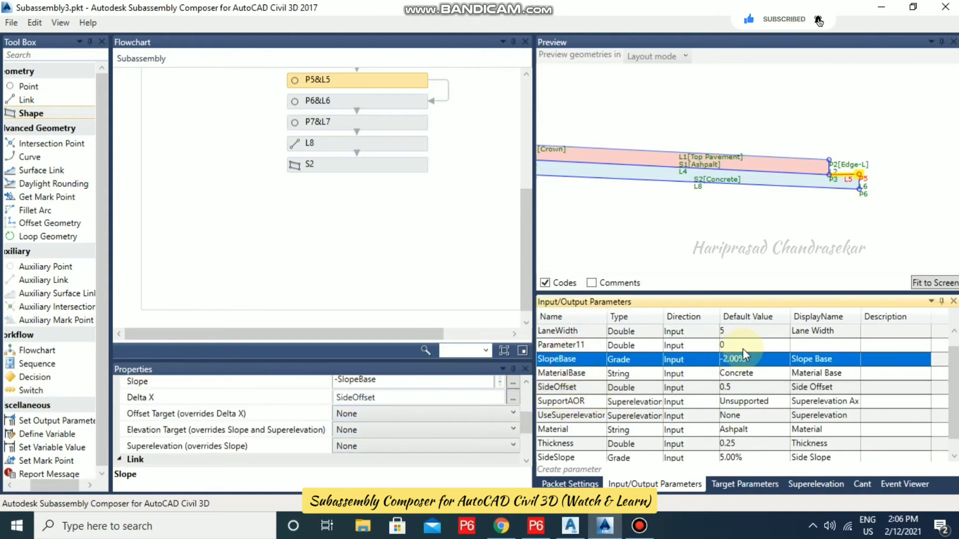
pyautogui.click(754, 359)
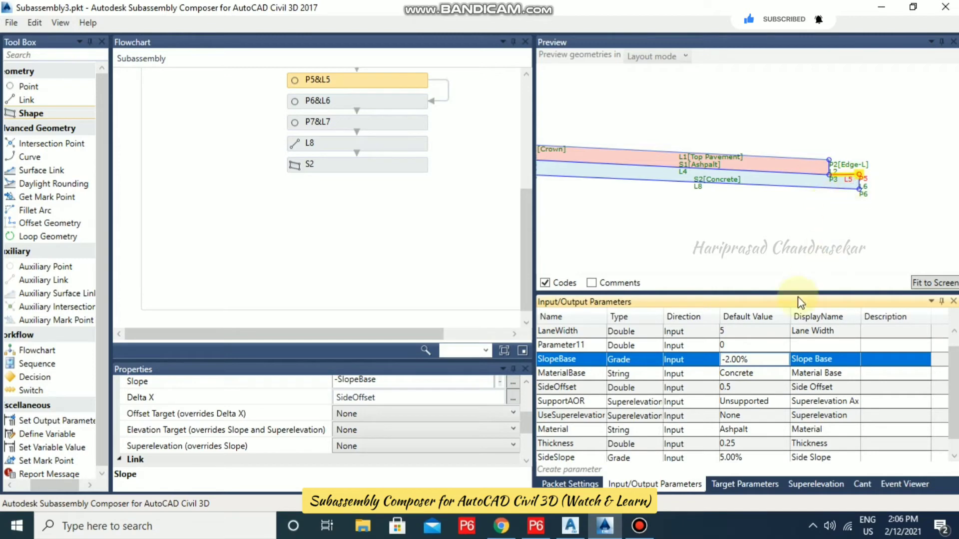
pyautogui.moveTo(769, 357); pyautogui.dragTo(719, 363)
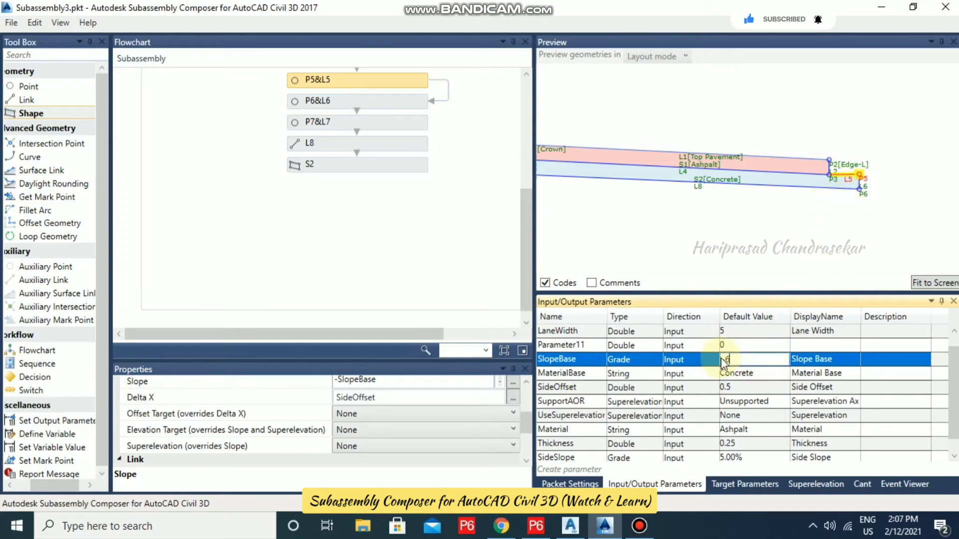
pyautogui.write('-6')
pyautogui.click(755, 345)
pyautogui.click(756, 360)
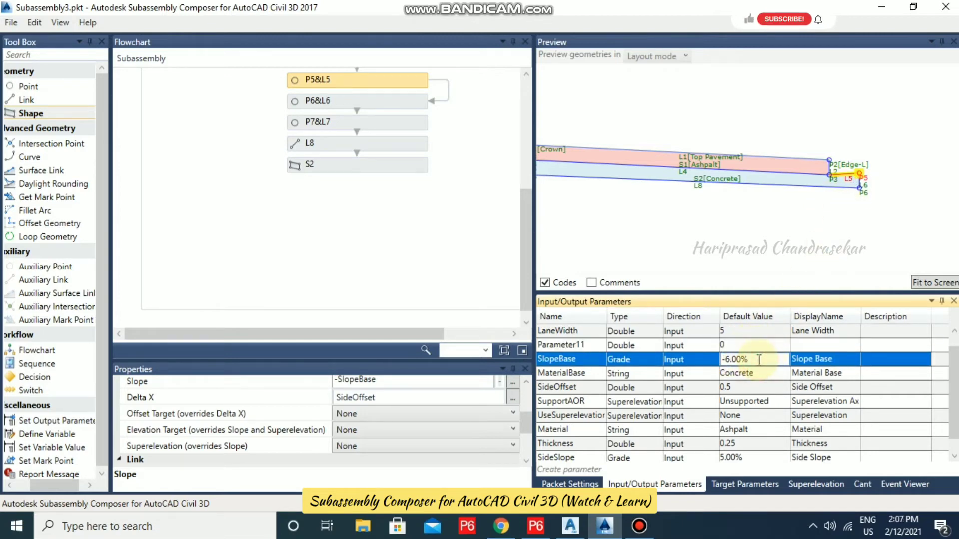
pyautogui.moveTo(756, 359); pyautogui.dragTo(716, 363)
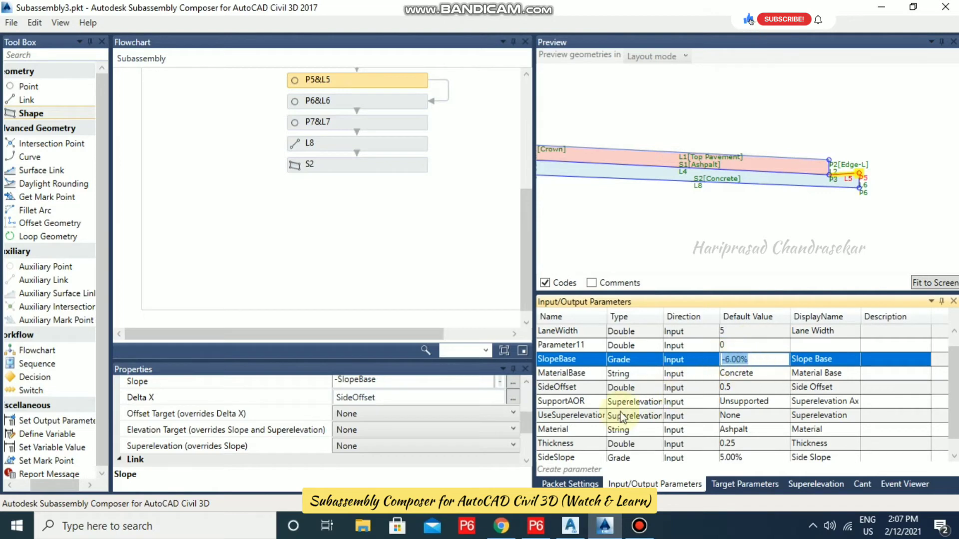
pyautogui.scroll(1, 382, 418)
pyautogui.scroll(-1, 356, 427)
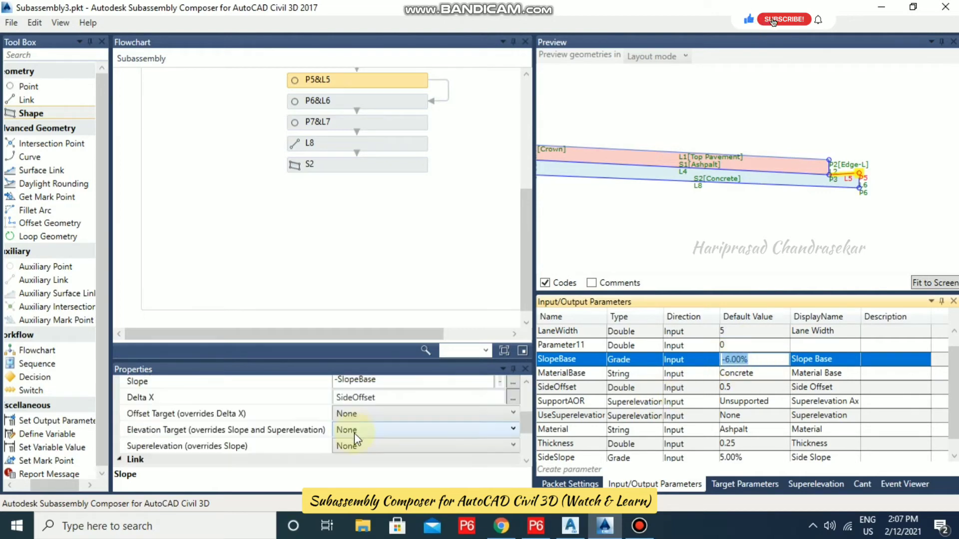
# - Try -SideOffset as P5's Delta X, and restore it to SideOffset
pyautogui.click(338, 398)
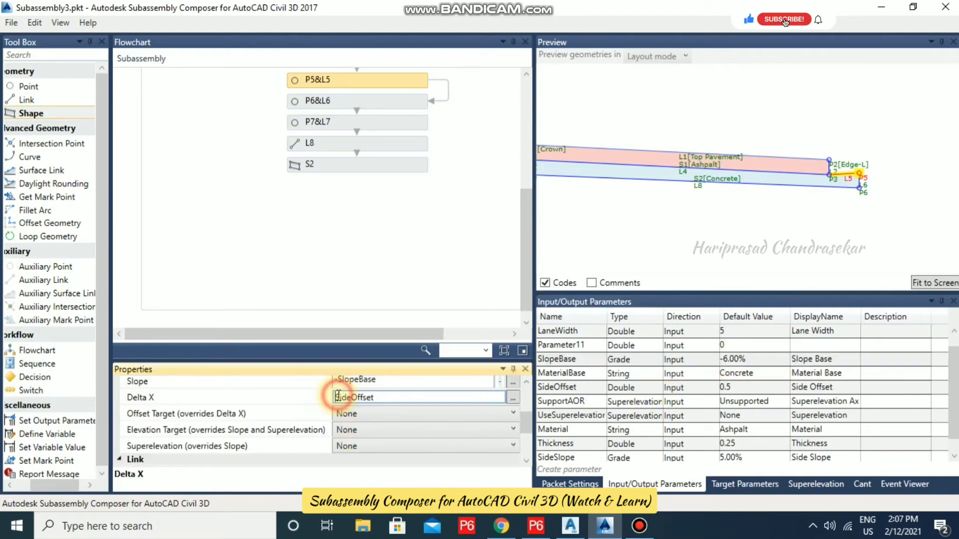
pyautogui.write('-')
pyautogui.click(390, 385)
pyautogui.click(339, 400)
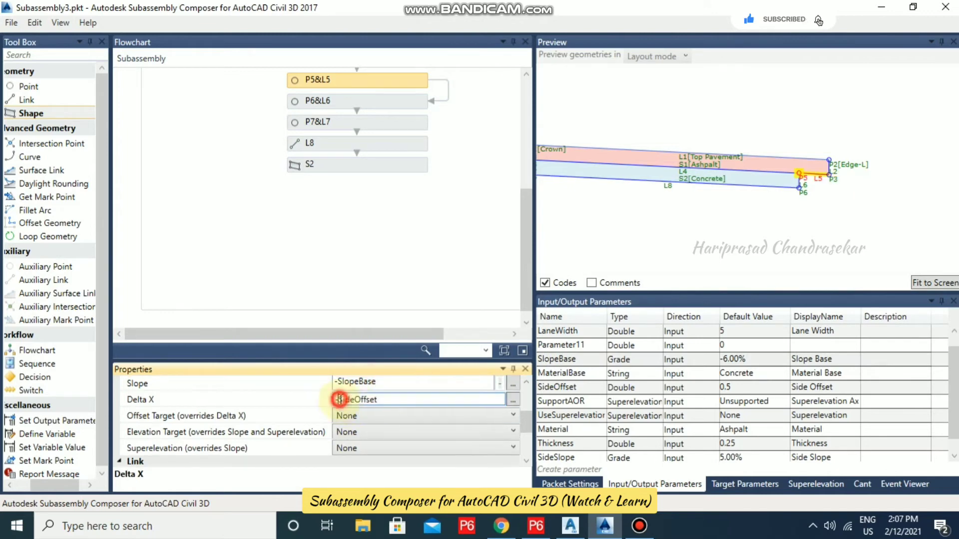
pyautogui.press('BackSpace')
pyautogui.click(401, 384)
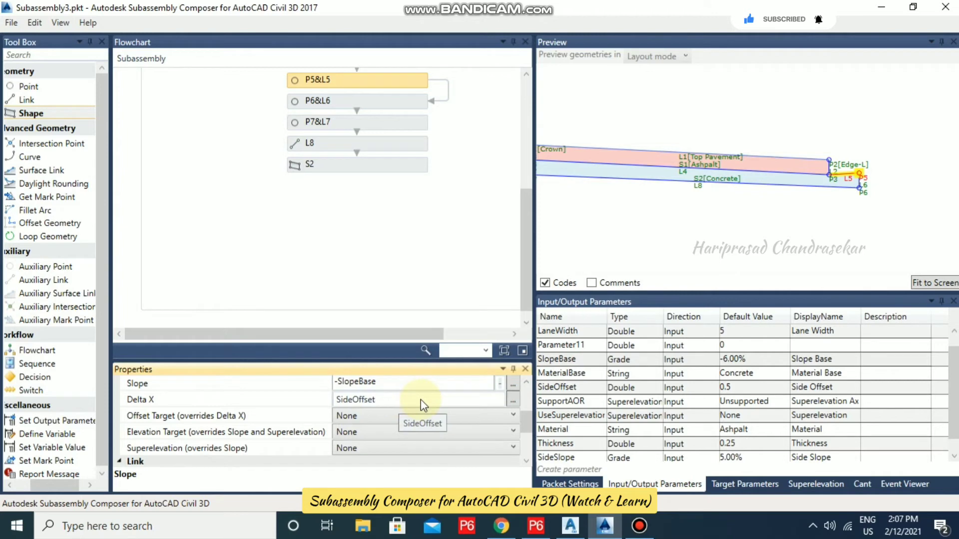
# - Change the SlopeBase parameter's default value to a positive 6%
pyautogui.click(764, 359)
pyautogui.moveTo(685, 359); pyautogui.dragTo(680, 361)
pyautogui.write('6')
pyautogui.click(766, 344)
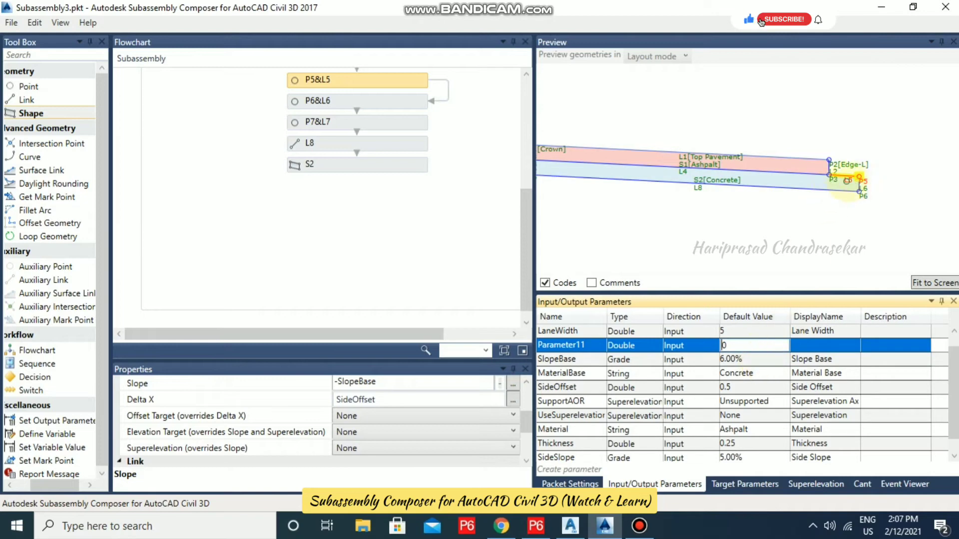
# - Increase the SlopeBase parameter's default value to 8%
pyautogui.click(761, 359)
pyautogui.moveTo(761, 359); pyautogui.dragTo(698, 372)
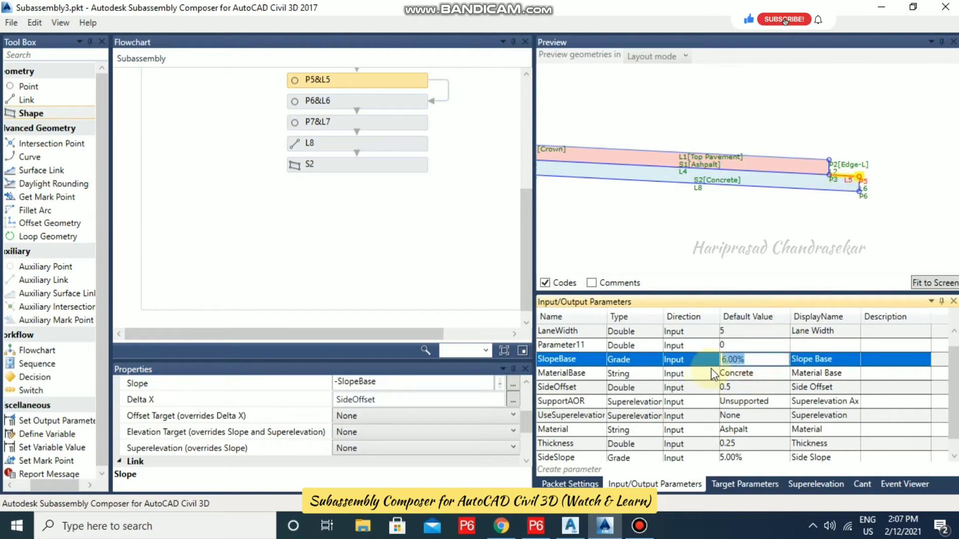
pyautogui.write('8')
pyautogui.click(763, 344)
# - Increase the SlopeBase parameter's default value to 10%
pyautogui.click(758, 359)
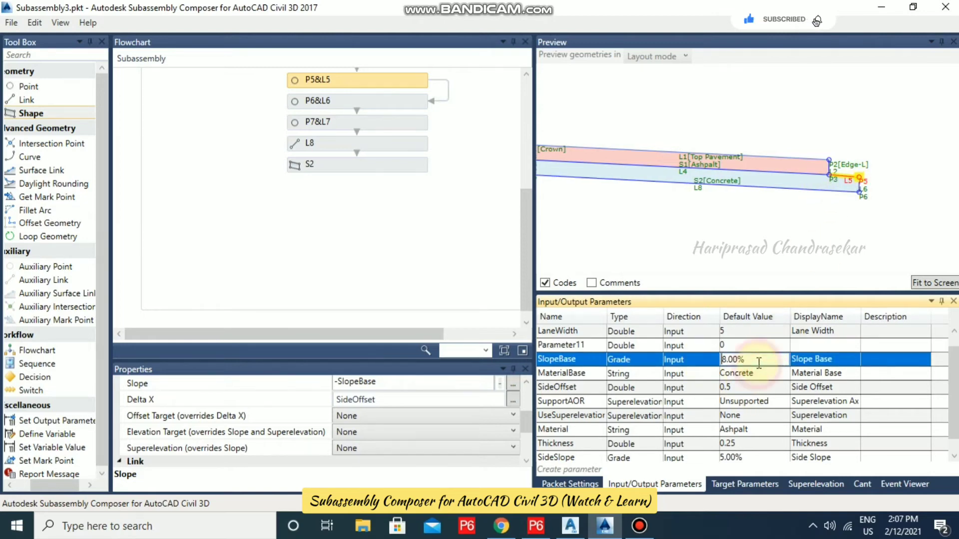
pyautogui.moveTo(758, 359); pyautogui.dragTo(704, 370)
pyautogui.write('10')
pyautogui.click(751, 347)
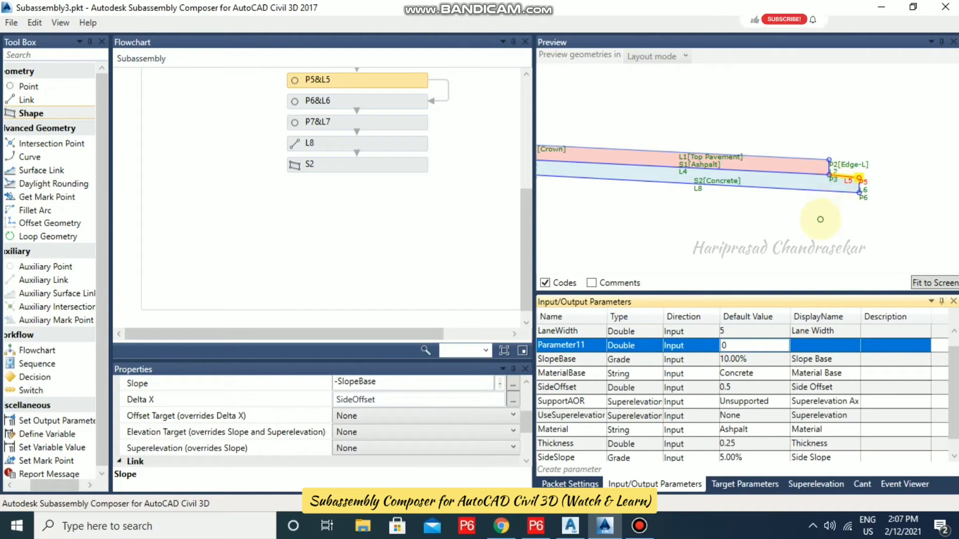
# - Set the default value of the SideSlope parameter to 2%
pyautogui.scroll(-4, 849, 210)
pyautogui.scroll(5, 845, 213)
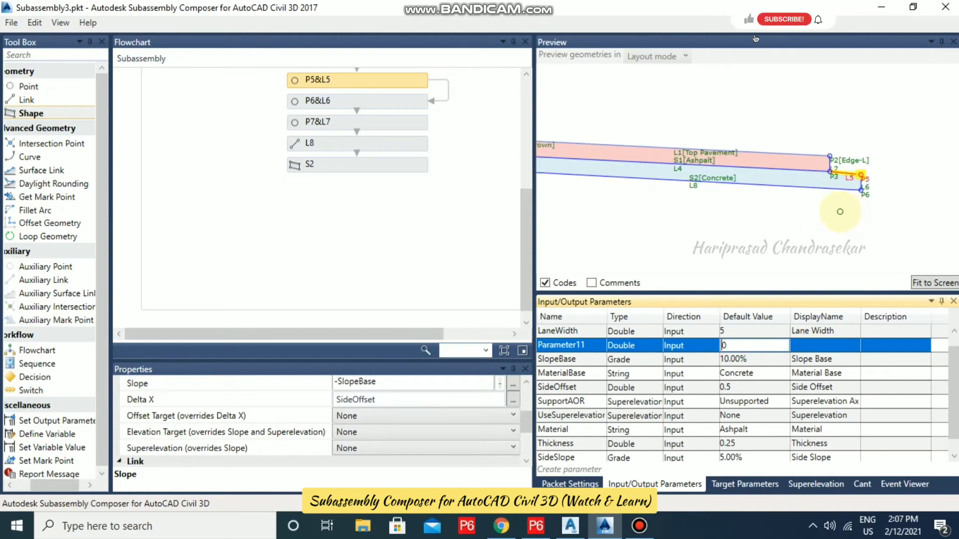
pyautogui.moveTo(809, 211); pyautogui.dragTo(847, 220, button='middle')
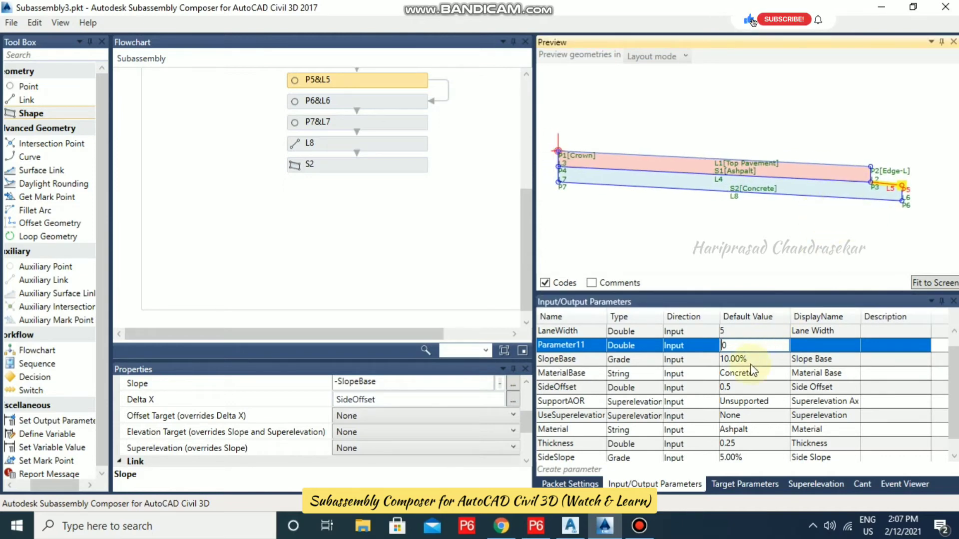
pyautogui.scroll(1, 750, 382)
pyautogui.scroll(-2, 751, 387)
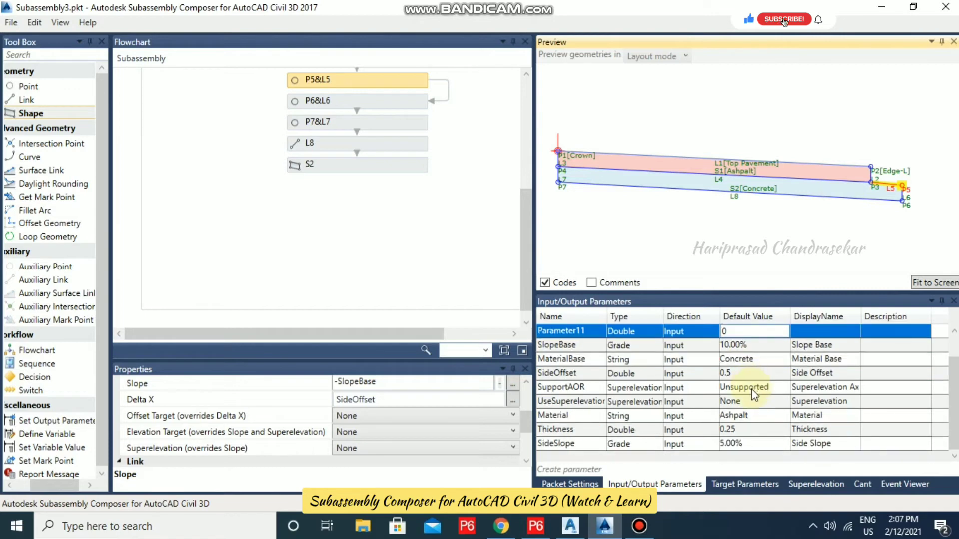
pyautogui.click(758, 446)
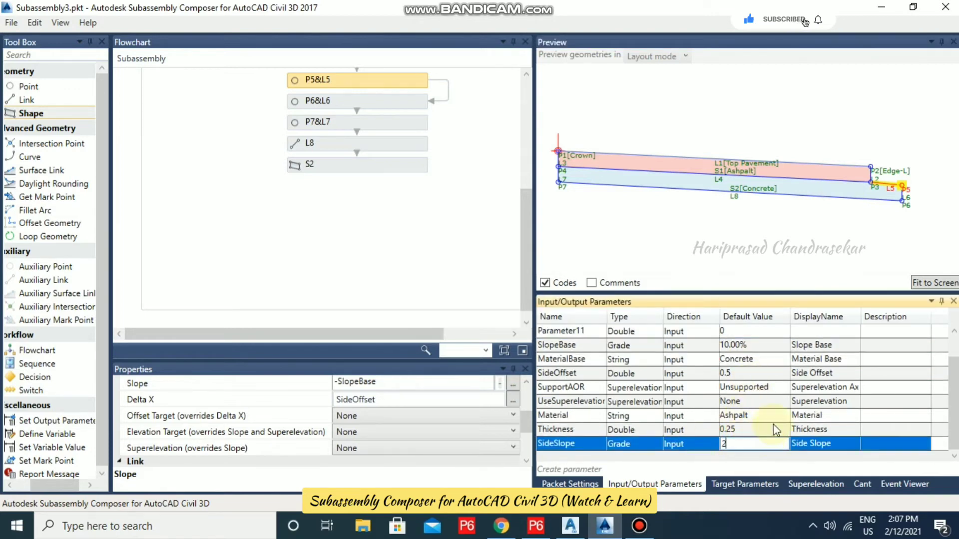
pyautogui.write('2')
pyautogui.click(773, 430)
# - Set the default value of the SlopeBase parameter to 15%
pyautogui.scroll(1, 766, 437)
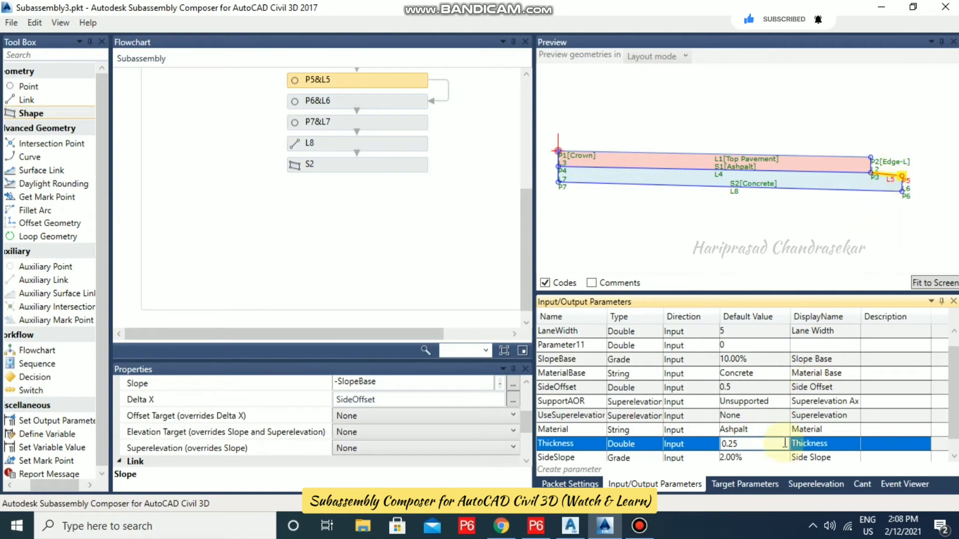
pyautogui.click(759, 360)
pyautogui.write('15')
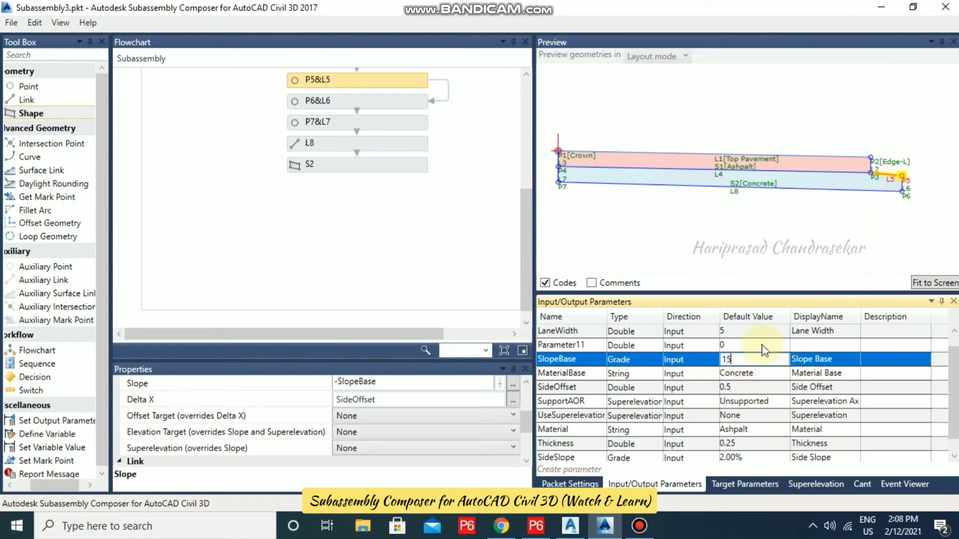
pyautogui.click(762, 345)
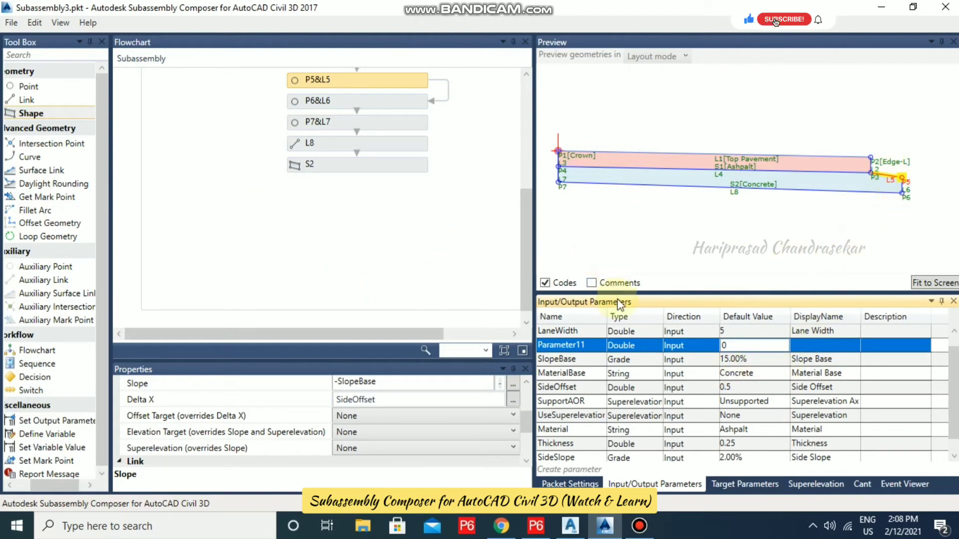
# - Try to rename the subassembly in the packet settings to "My Assembly 1" with spaces
pyautogui.click(595, 482)
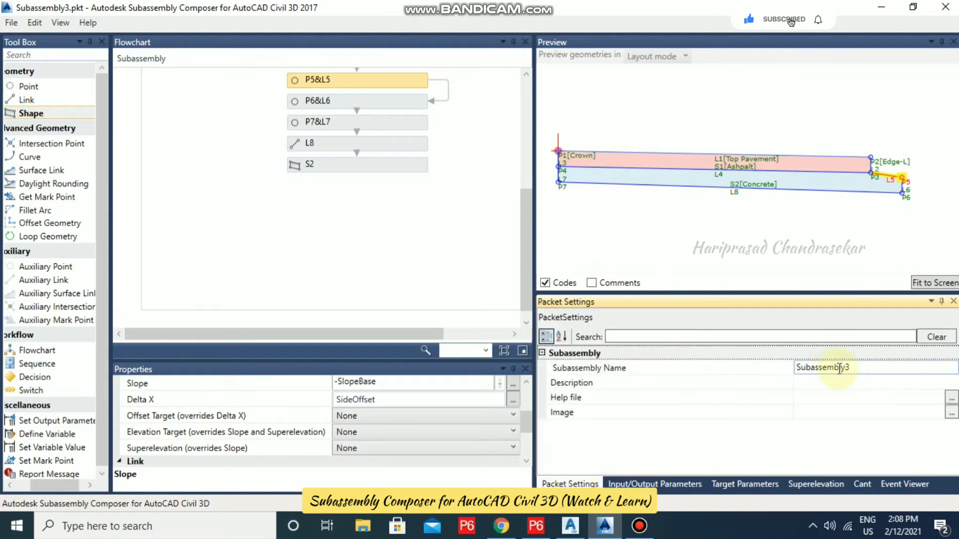
pyautogui.click(779, 374)
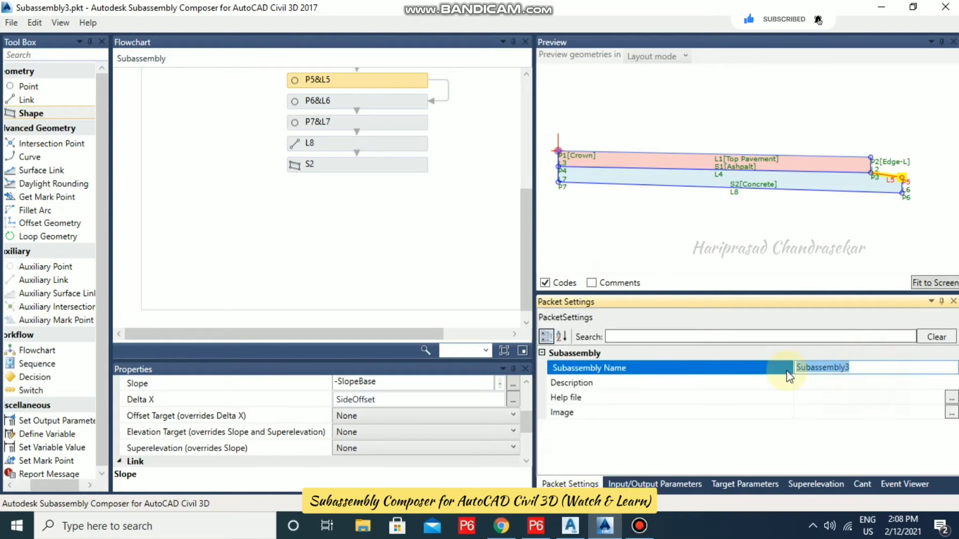
pyautogui.write('My Assem')
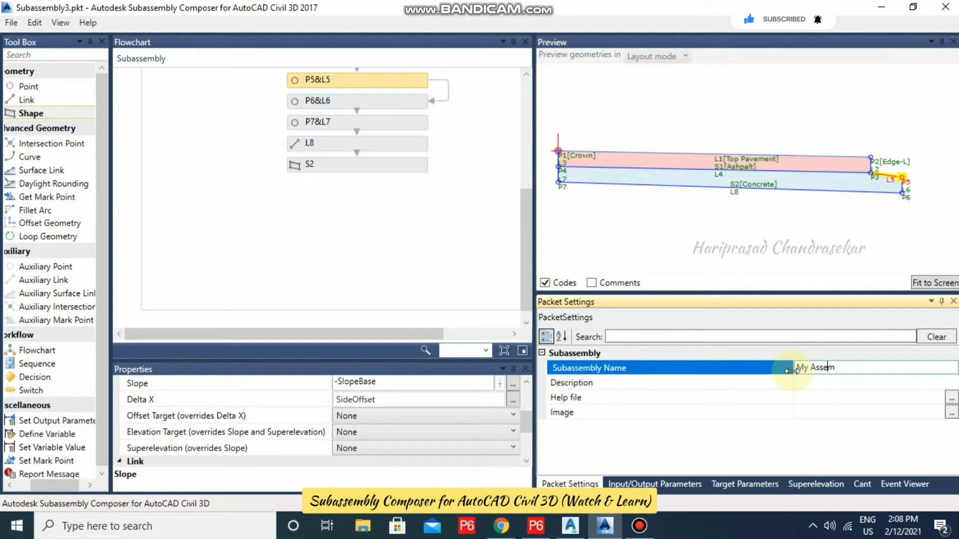
pyautogui.write('bly 1')
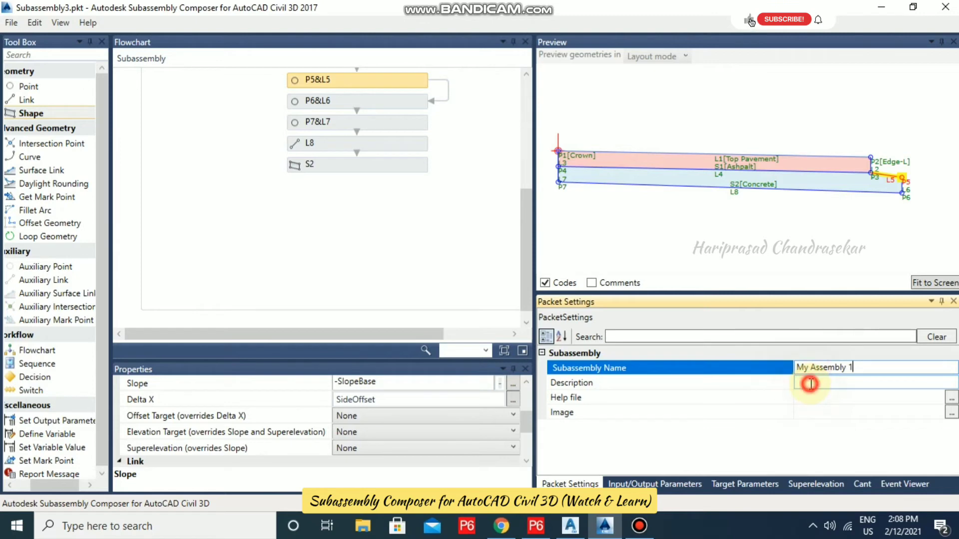
pyautogui.click(811, 383)
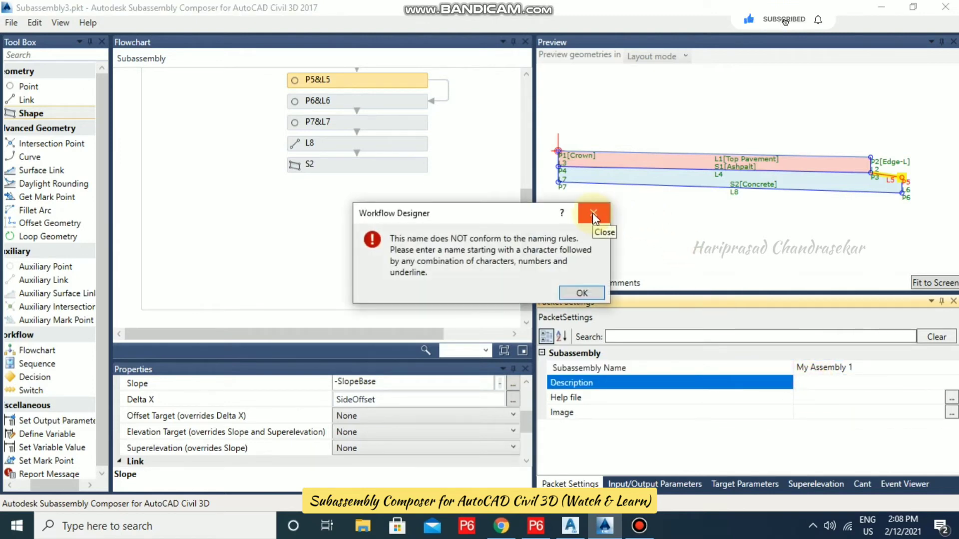
pyautogui.click(592, 214)
# - Name the subassembly MyAssembly1 and give it the description "Basic Lane"
pyautogui.click(824, 368)
pyautogui.moveTo(866, 369); pyautogui.dragTo(759, 375)
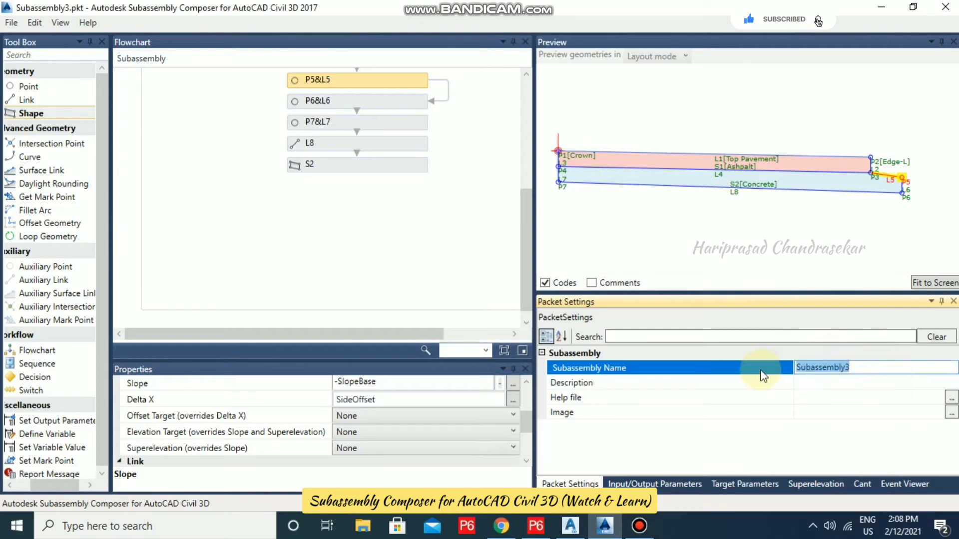
pyautogui.write('MyA')
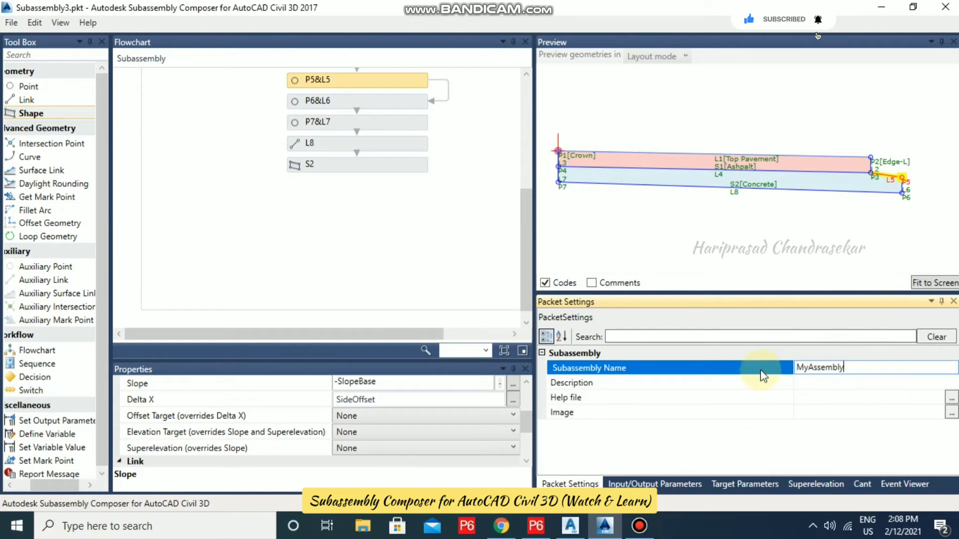
pyautogui.click(812, 384)
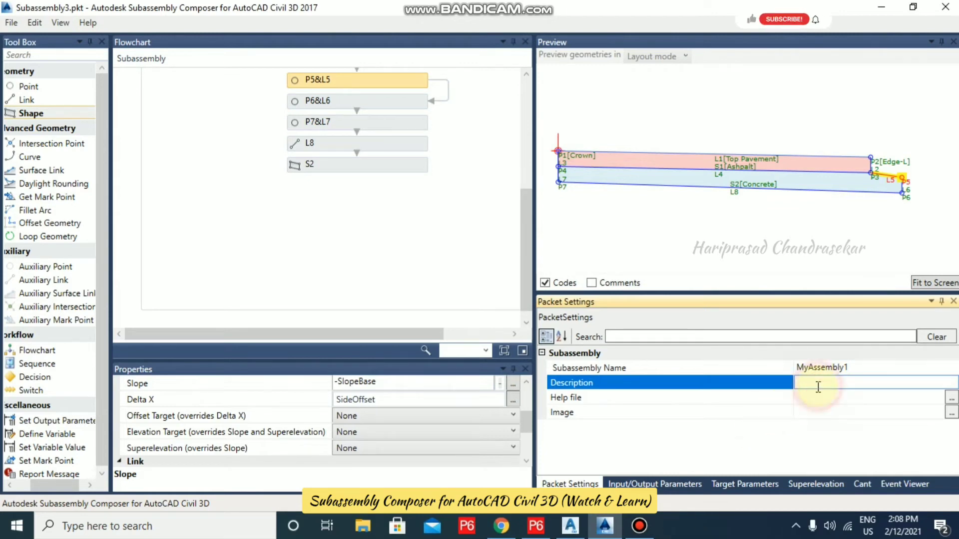
pyautogui.write('Bas')
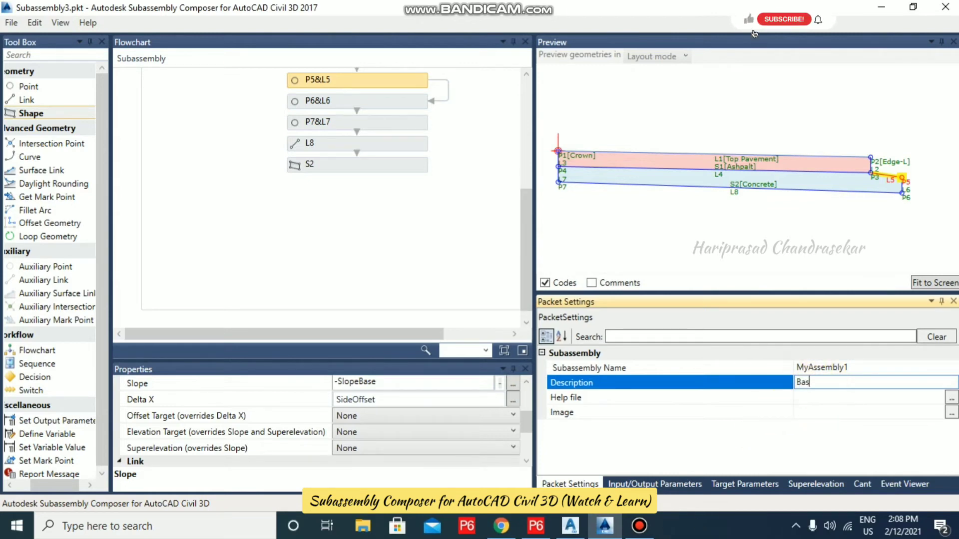
pyautogui.write('ic Lane')
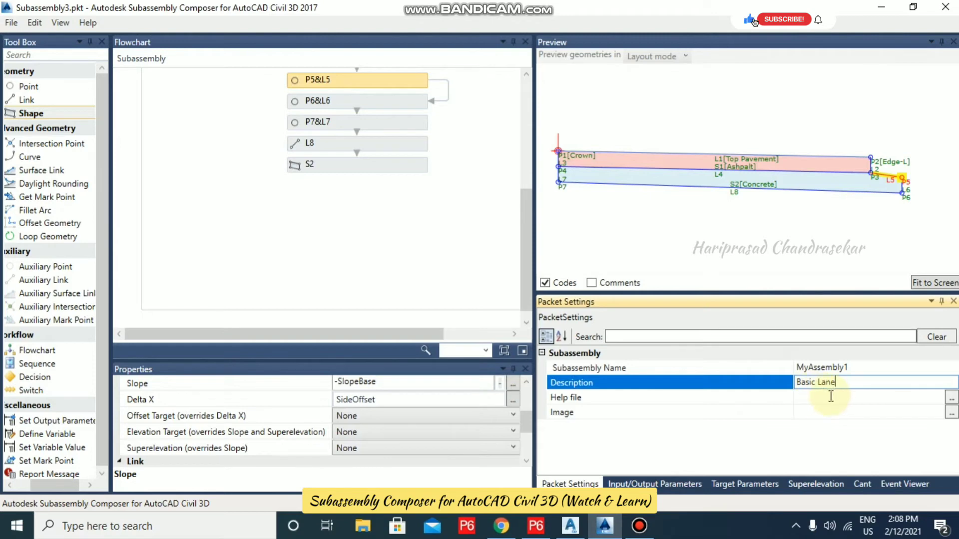
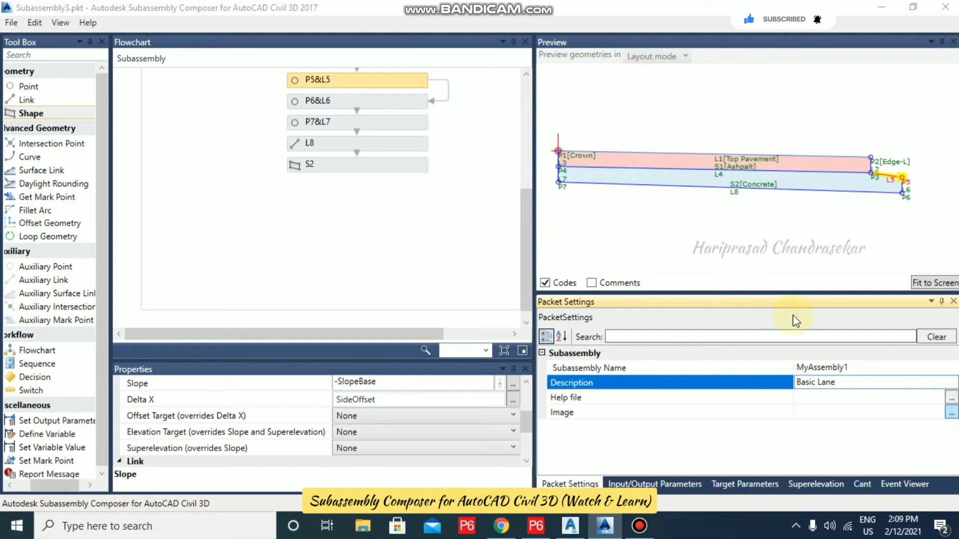
# - Open the file selection for the subassembly image and cancel it without choosing a file
pyautogui.click(949, 411)
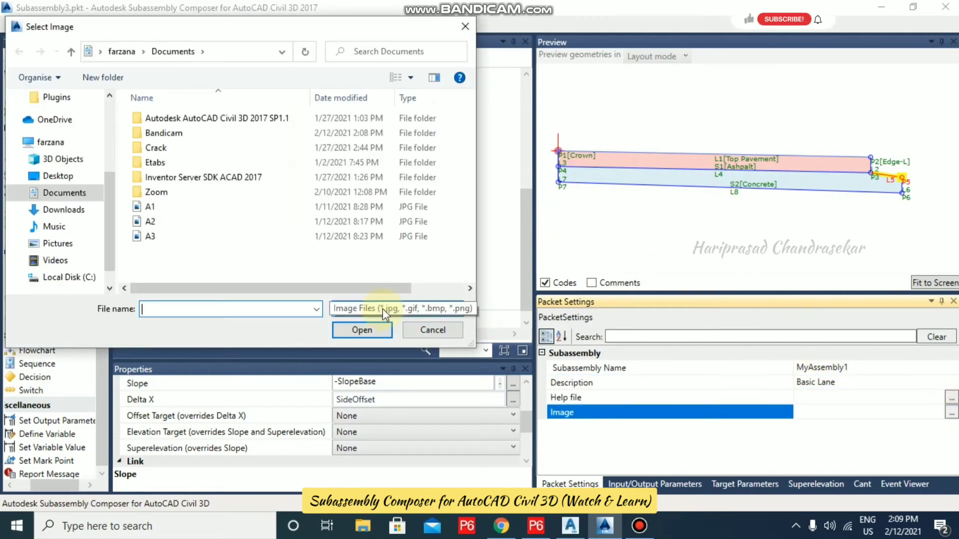
pyautogui.click(443, 330)
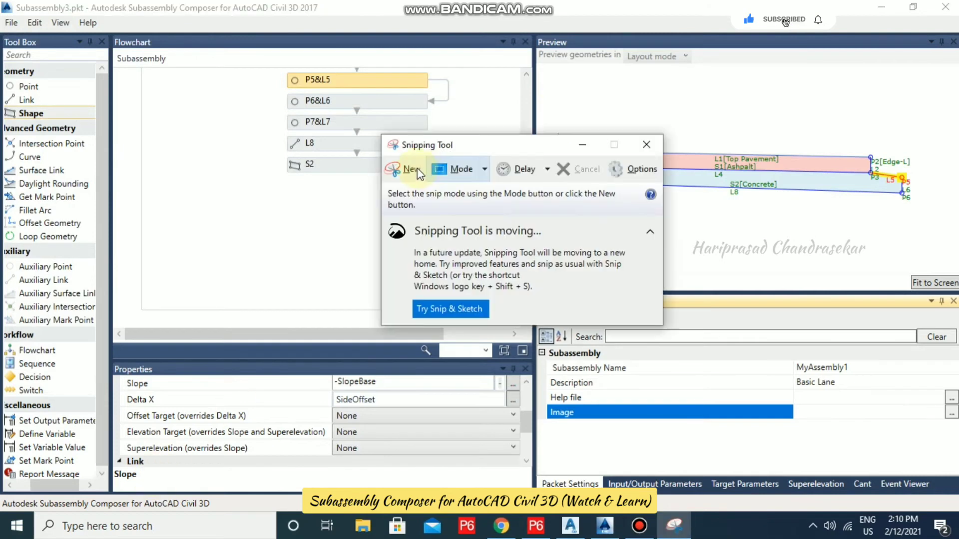
# - Capture a rectangular snip of the lane subassembly's preview geometry
pyautogui.click(416, 171)
pyautogui.click(484, 168)
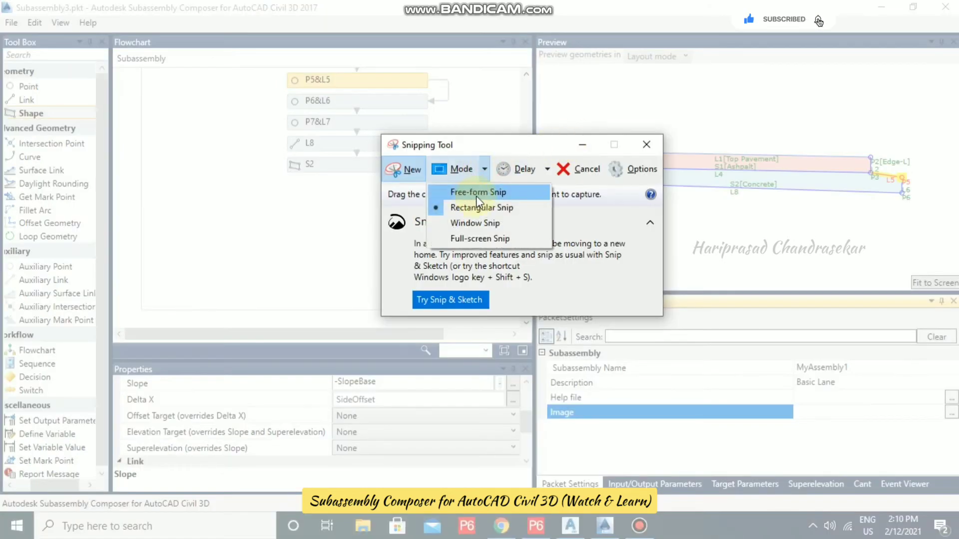
pyautogui.click(482, 198)
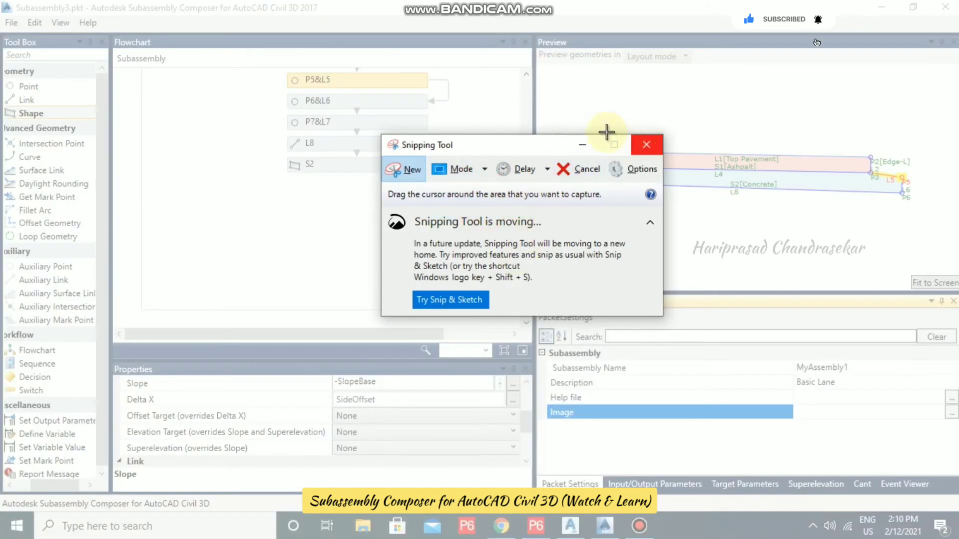
pyautogui.moveTo(521, 149); pyautogui.dragTo(241, 148)
pyautogui.moveTo(544, 121); pyautogui.dragTo(931, 219)
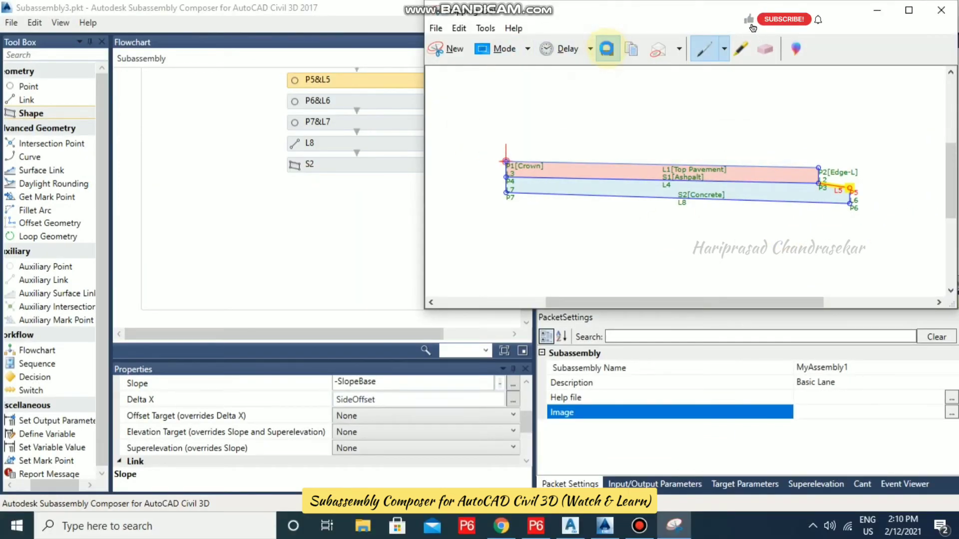
# - Save the snip as a PNG file named deffde in the Pictures folder and close the Snipping Tool
pyautogui.click(606, 49)
pyautogui.write('deffde')
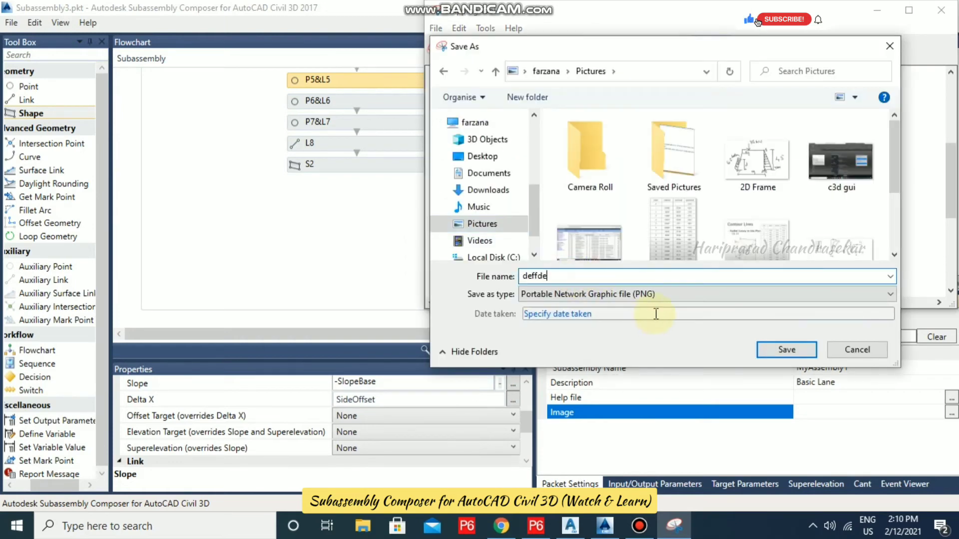
pyautogui.click(787, 349)
pyautogui.click(940, 10)
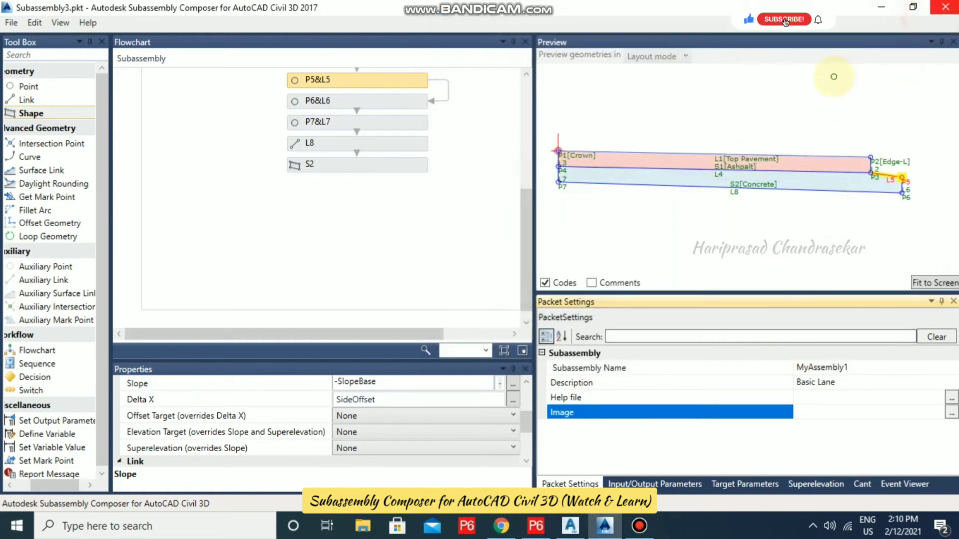
# - Assign the deffde picture from the Pictures folder as the subassembly's image in the packet settings
pyautogui.click(952, 413)
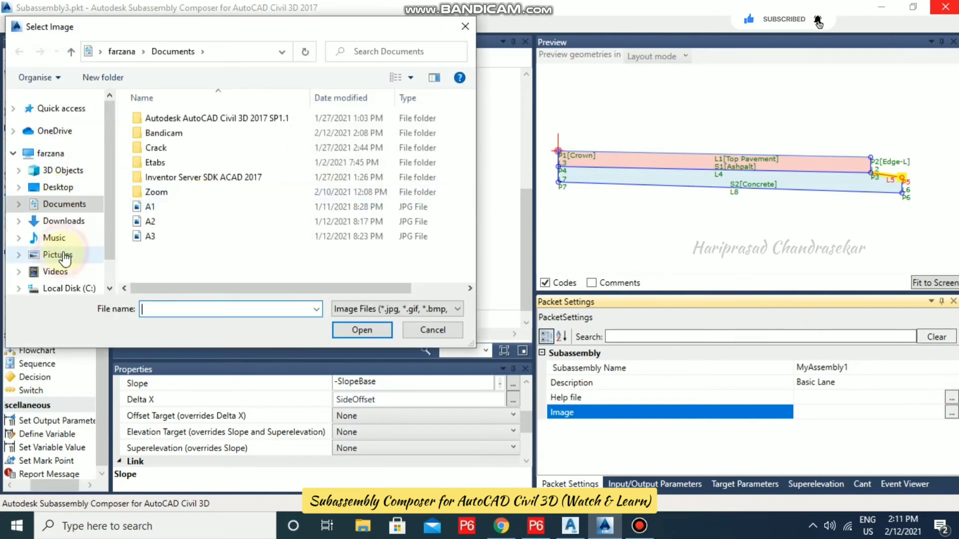
pyautogui.click(62, 255)
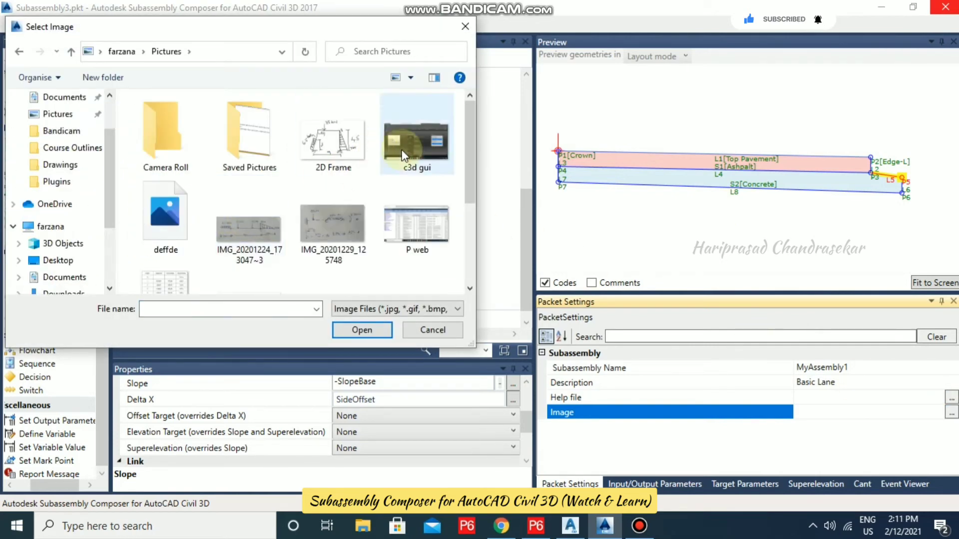
pyautogui.click(164, 213)
pyautogui.click(355, 328)
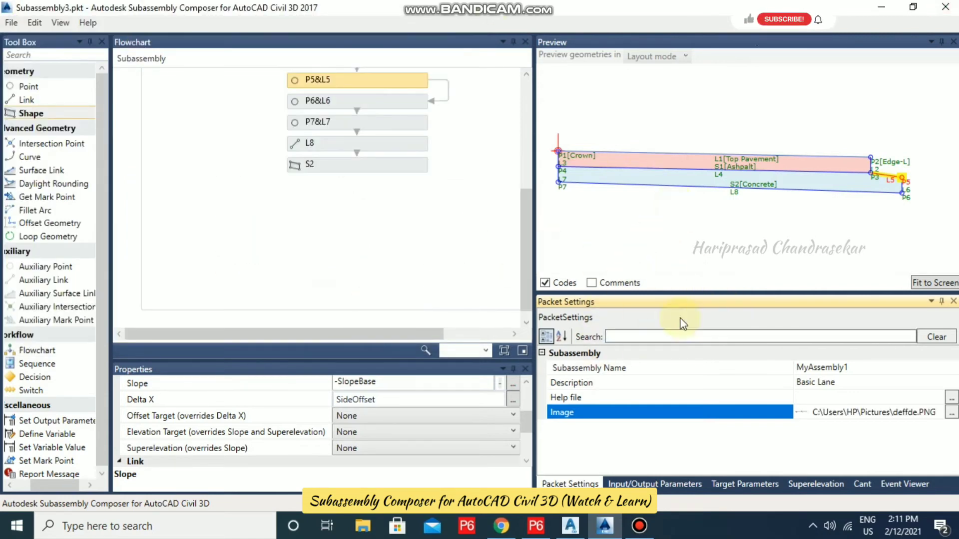
# - Save the subassembly packet as MyAssembly1 in the Documents folder
pyautogui.click(11, 22)
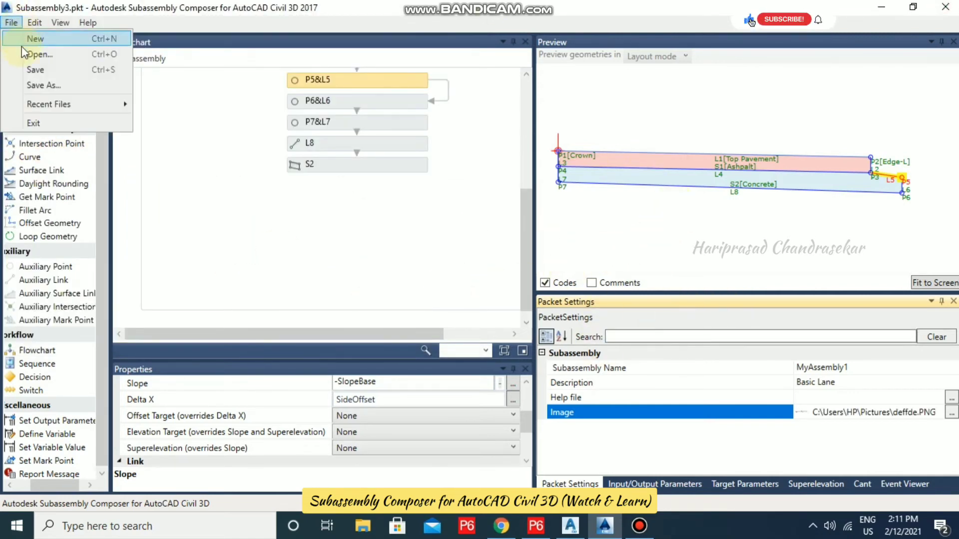
pyautogui.click(35, 69)
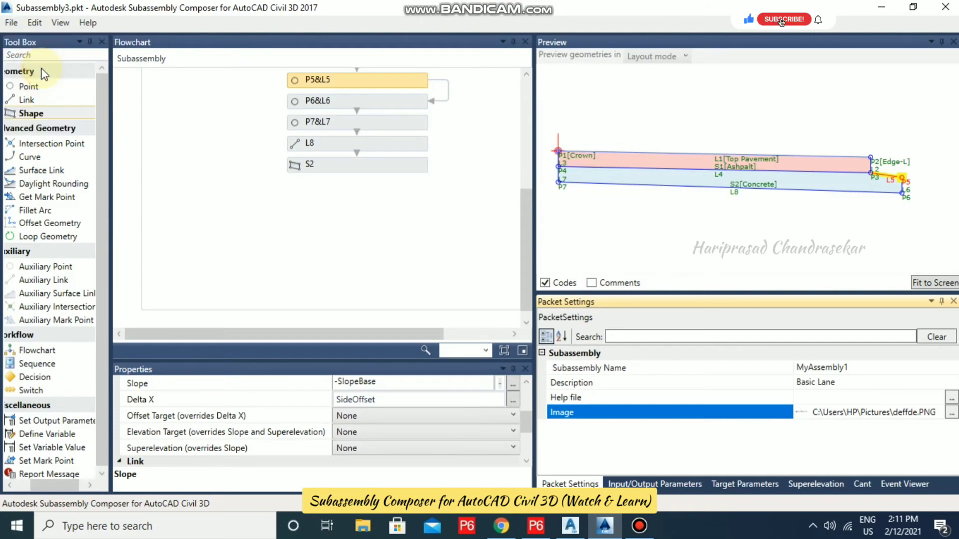
pyautogui.moveTo(355, 33); pyautogui.dragTo(374, 37)
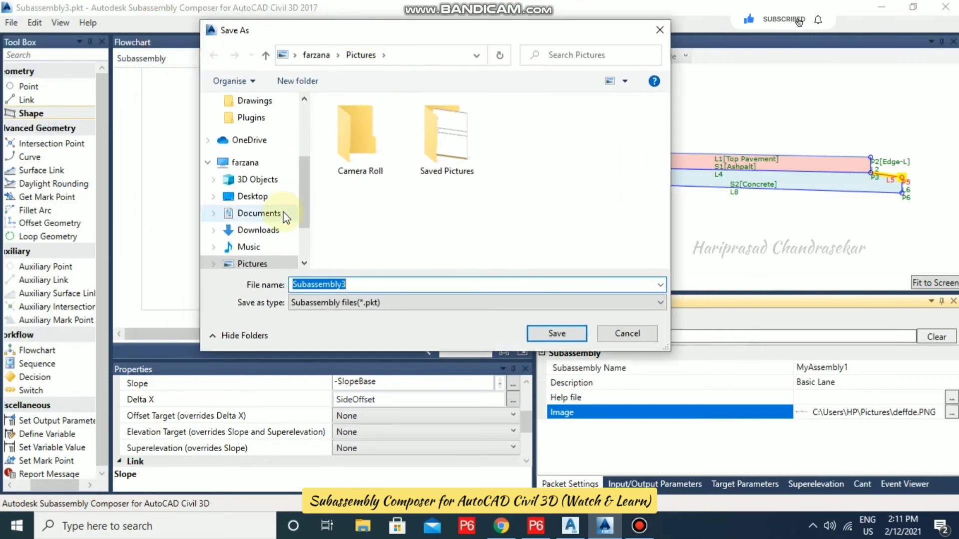
pyautogui.click(269, 214)
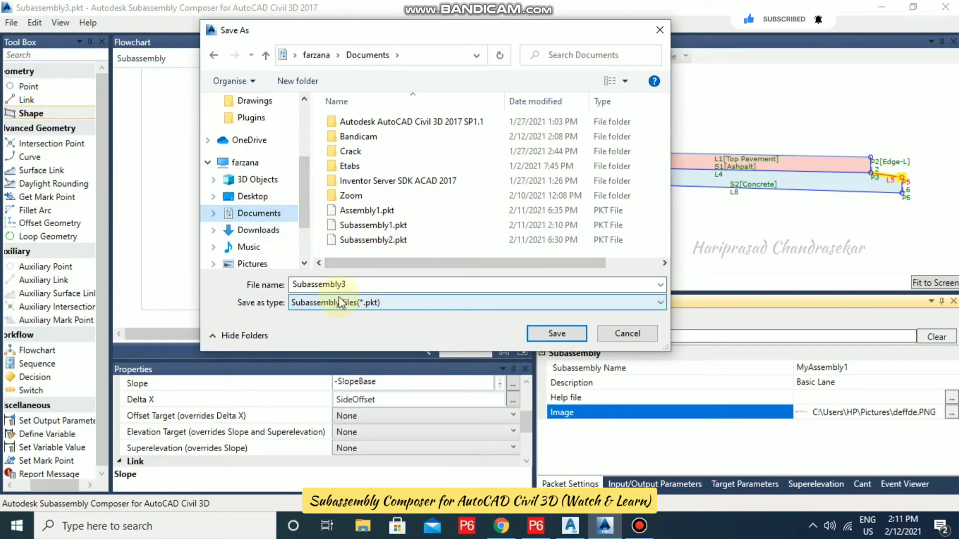
pyautogui.click(354, 285)
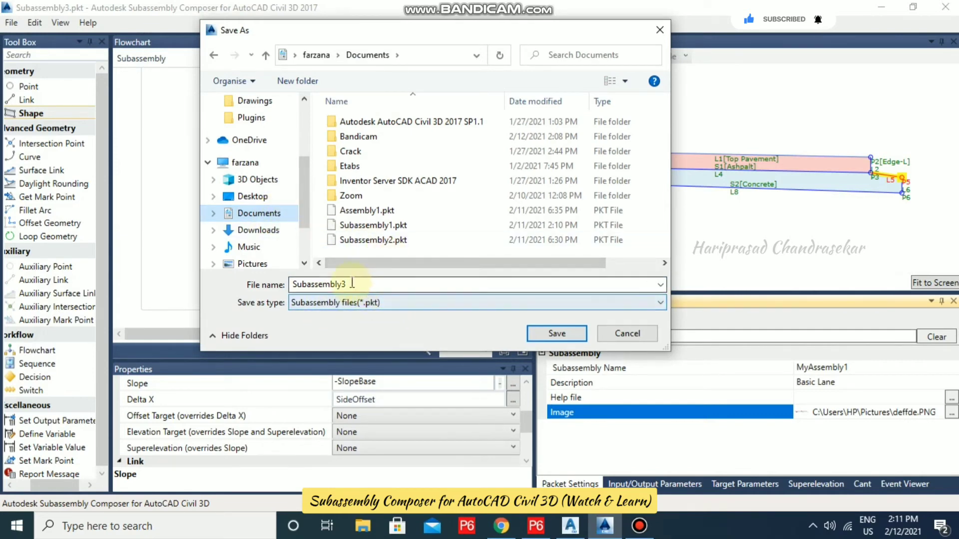
pyautogui.doubleClick(364, 285)
pyautogui.write('MyA')
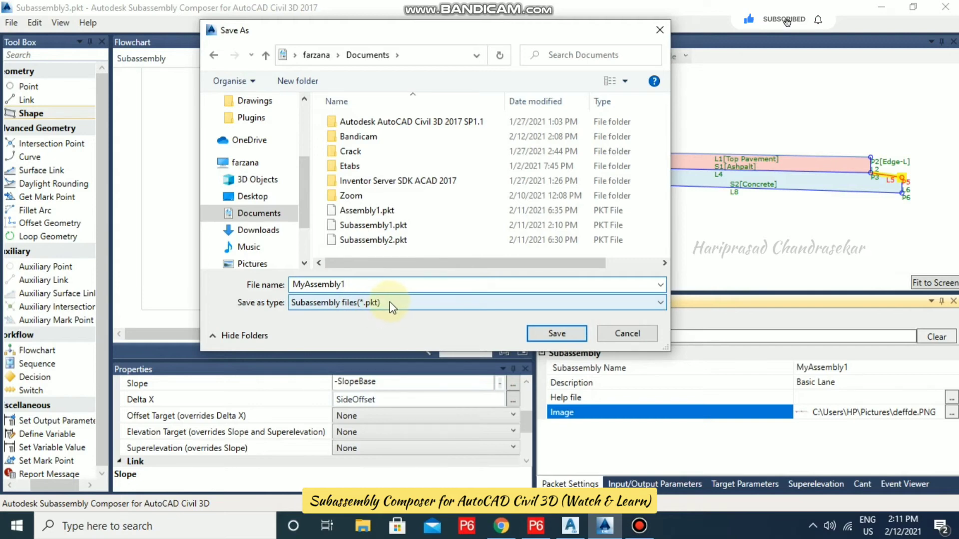
pyautogui.click(555, 333)
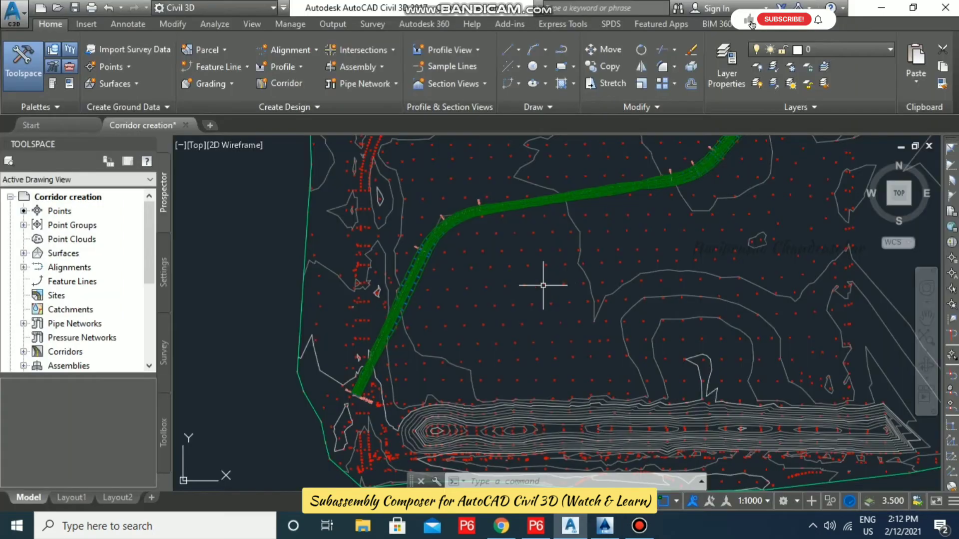
# - Display the tool palettes in the Corridor creation drawing in AutoCAD Civil 3D with the TP command
pyautogui.middleClick(542, 286)
pyautogui.middleClick(541, 286)
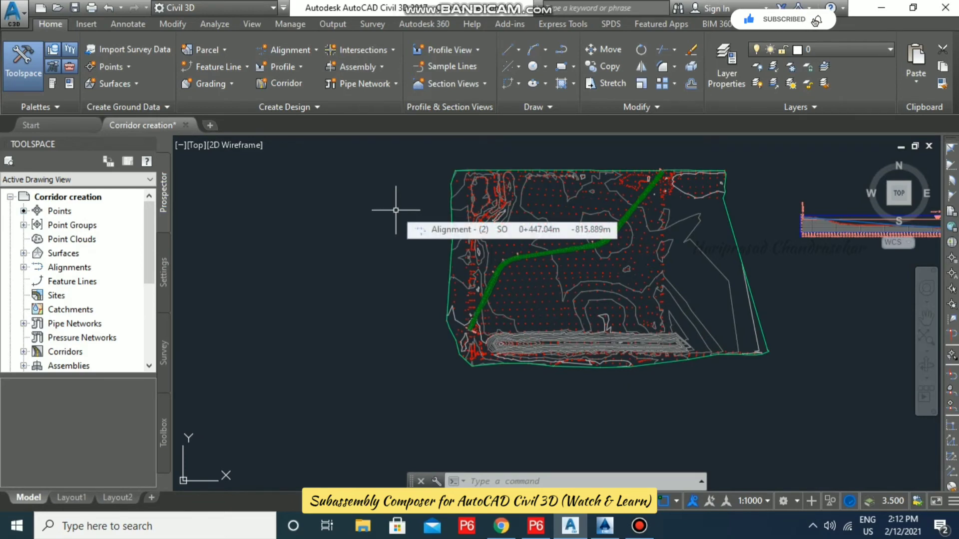
pyautogui.write('tp')
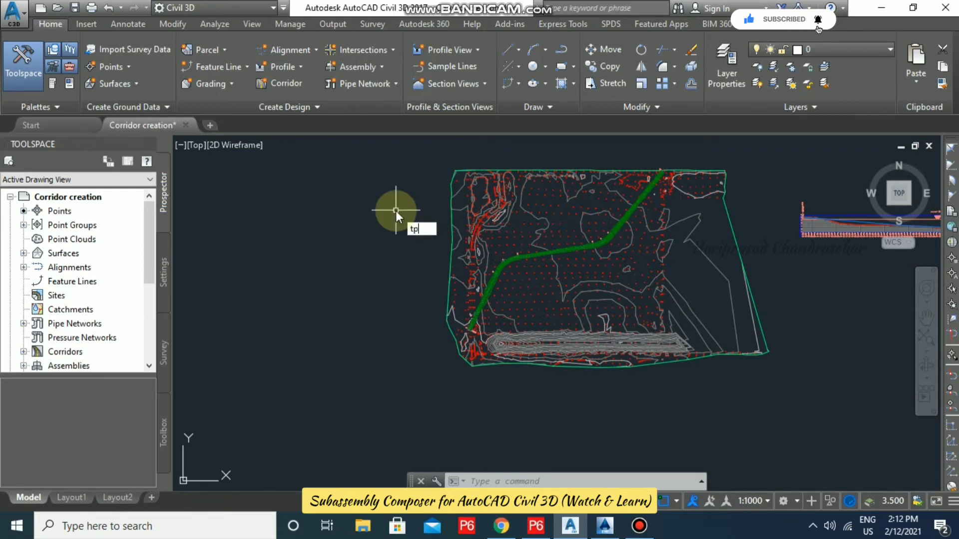
pyautogui.press('Return')
pyautogui.write('TP')
pyautogui.press('Return')
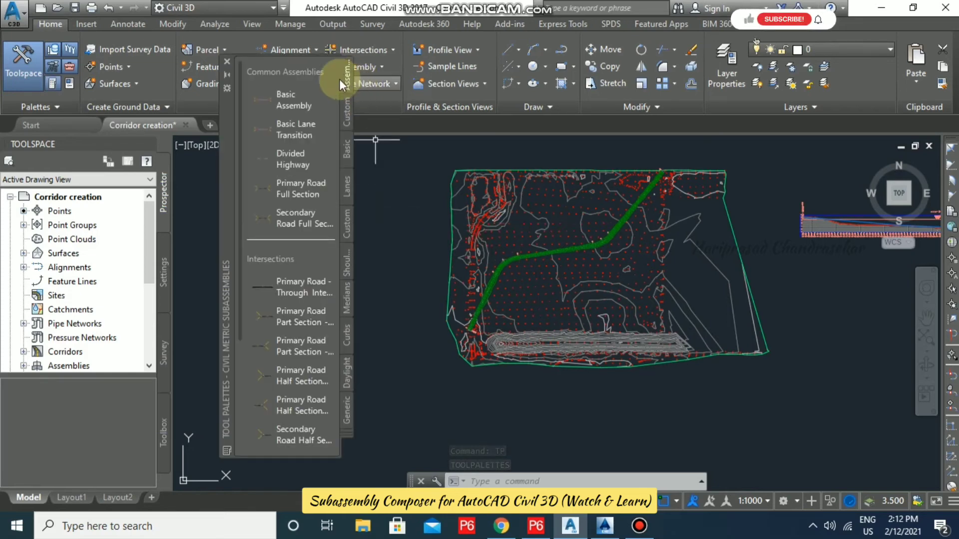
# - Create a new tool palette named Custom Palette
pyautogui.rightClick(348, 192)
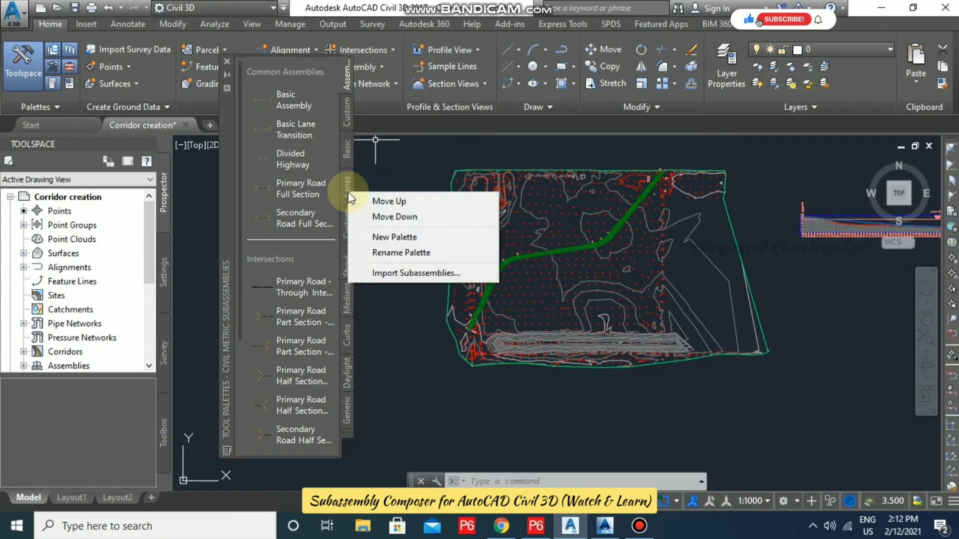
pyautogui.click(384, 237)
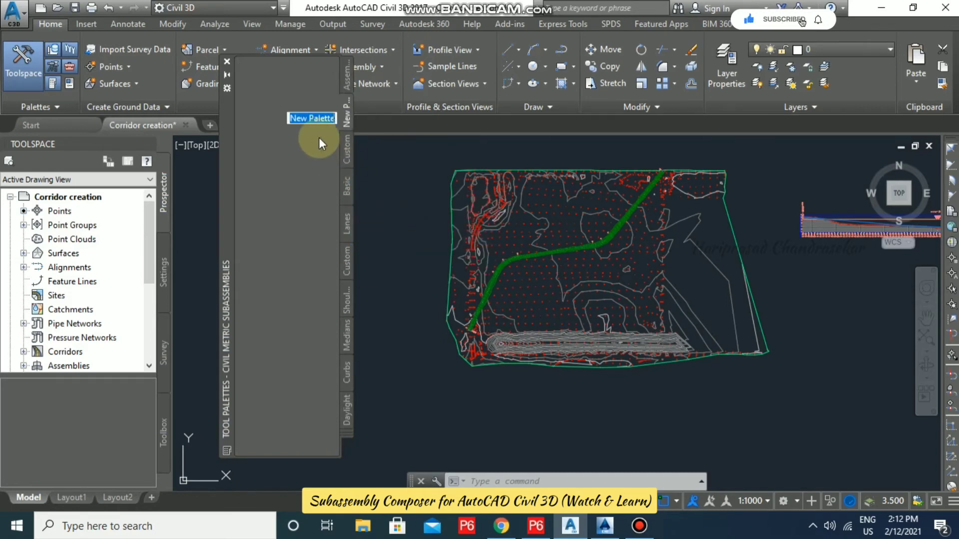
pyautogui.write('Custom Palette')
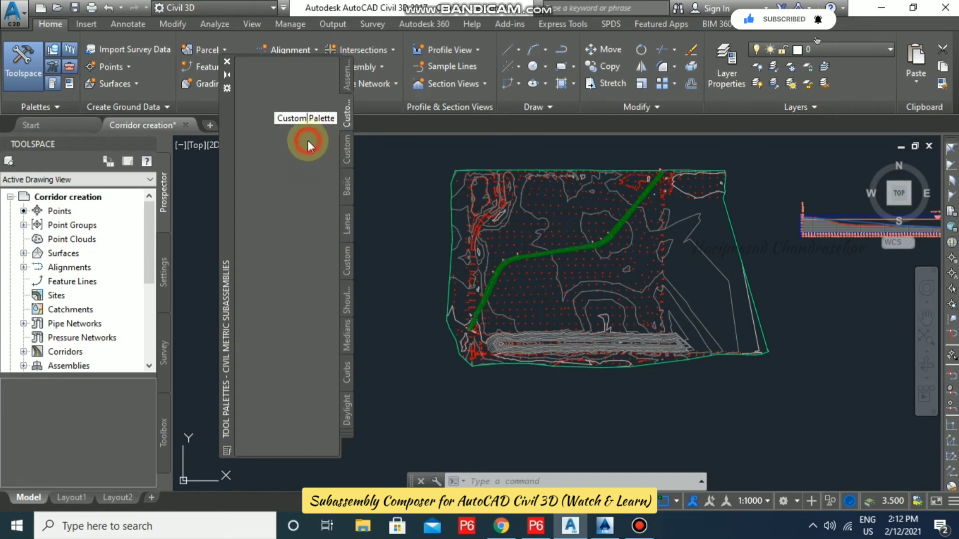
pyautogui.press('Return')
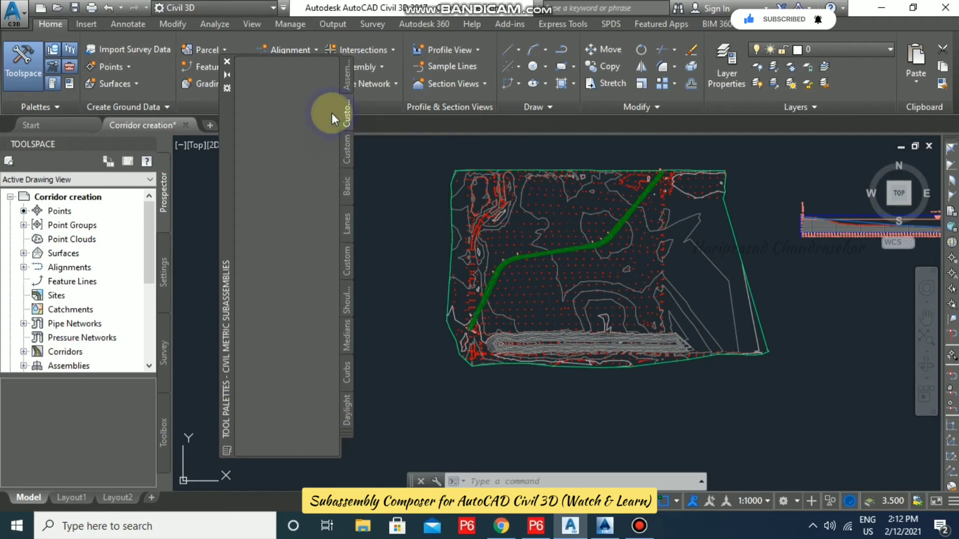
# - Import the subassembly file MyAssembly1.pkt from the Documents folder into the Custom Palette tool palette
pyautogui.rightClick(332, 113)
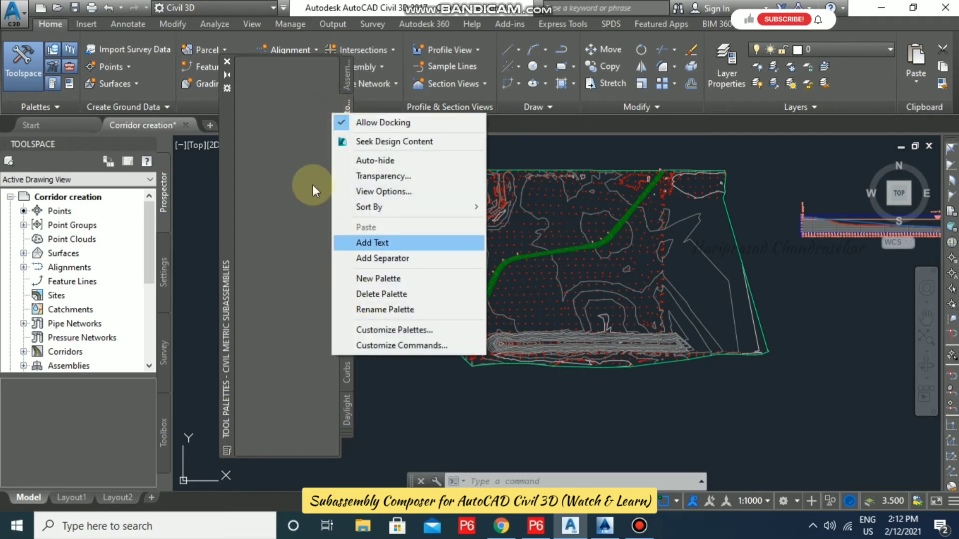
pyautogui.click(344, 102)
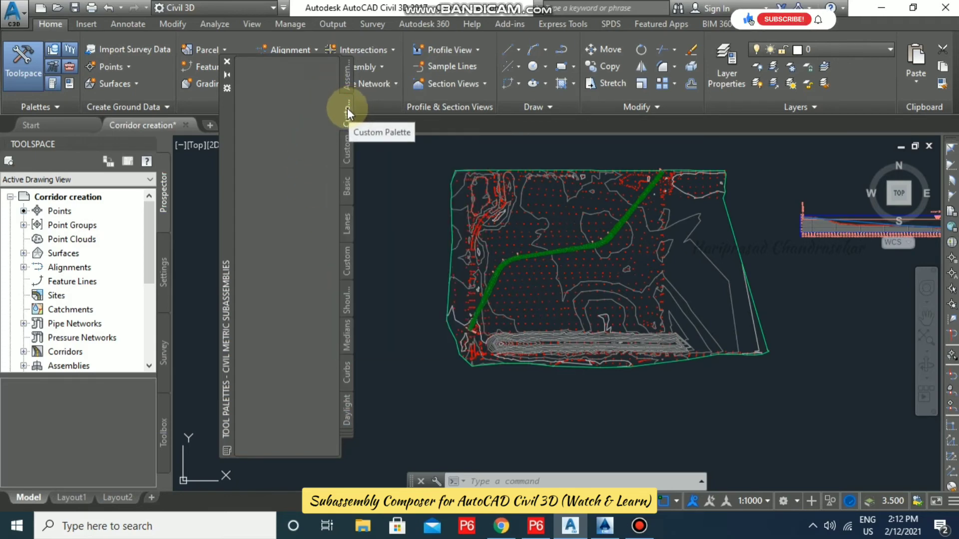
pyautogui.rightClick(346, 108)
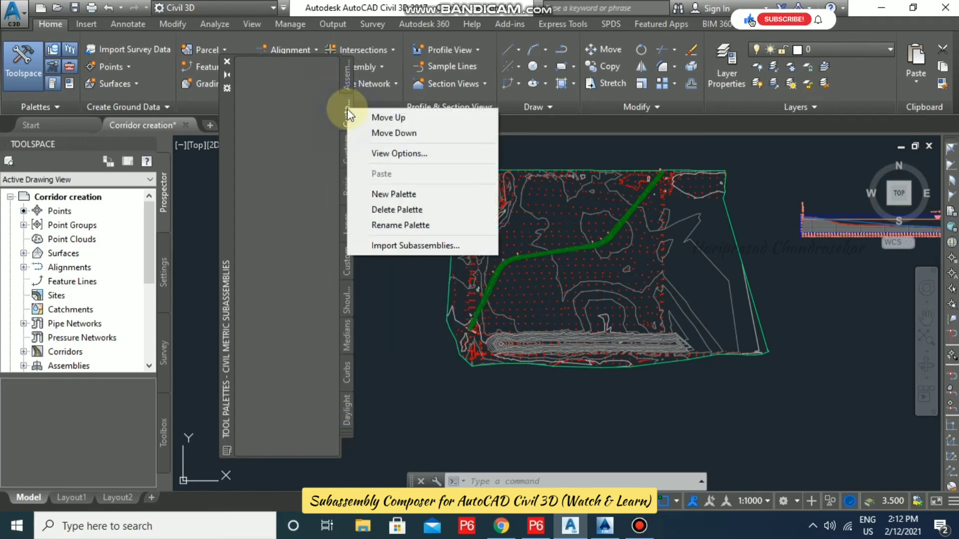
pyautogui.click(417, 245)
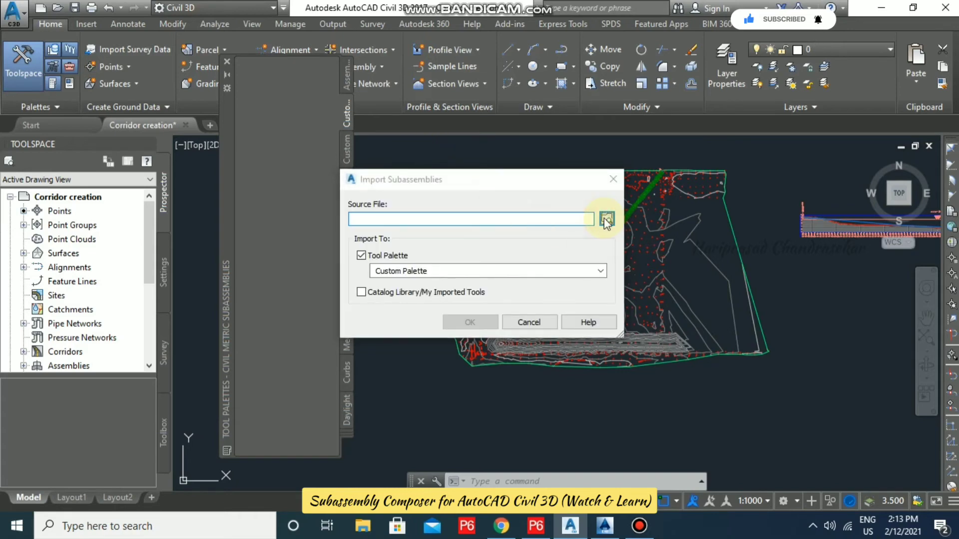
pyautogui.click(606, 220)
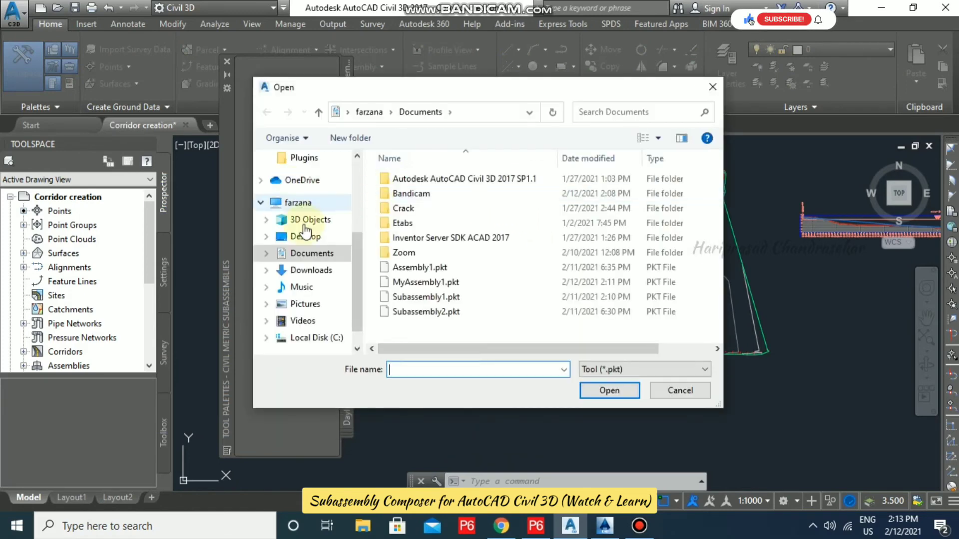
pyautogui.click(426, 282)
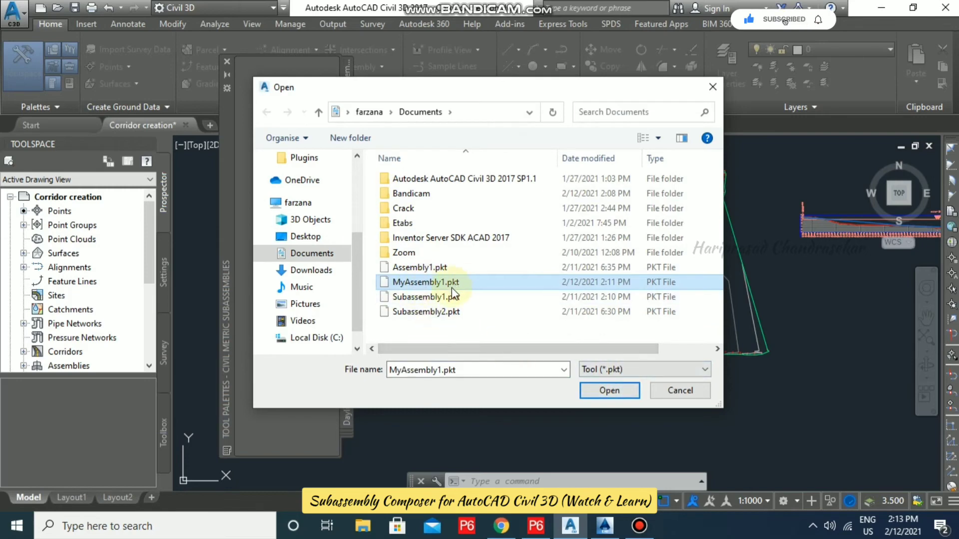
pyautogui.click(619, 393)
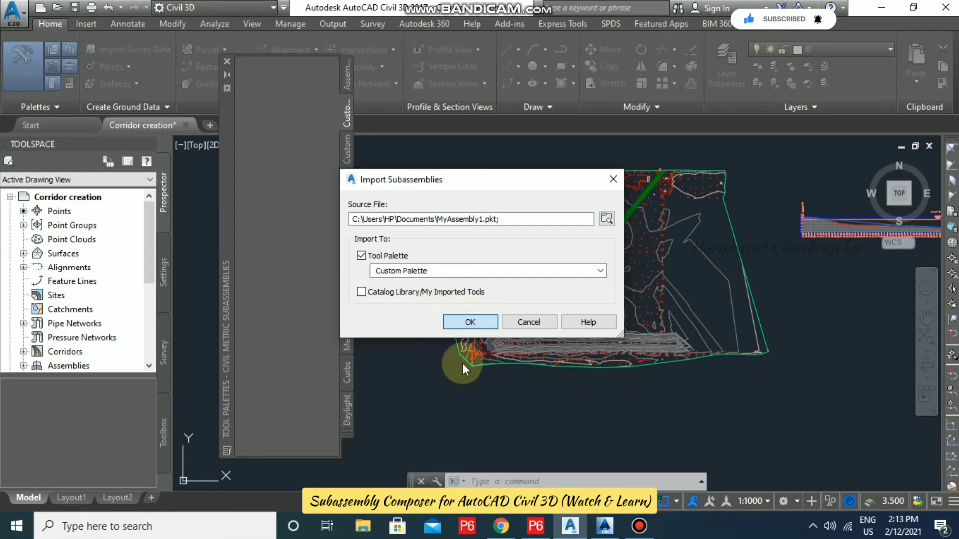
pyautogui.click(465, 323)
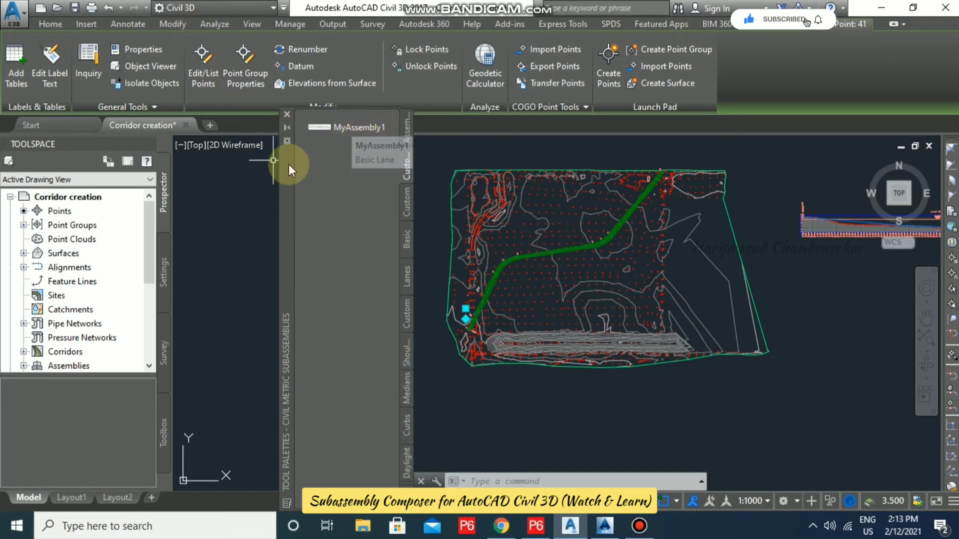
# - Create an assembly of type Other with the Basic style and All Codes set, placing its baseline in the empty area beside the surface
pyautogui.click(52, 25)
pyautogui.click(378, 67)
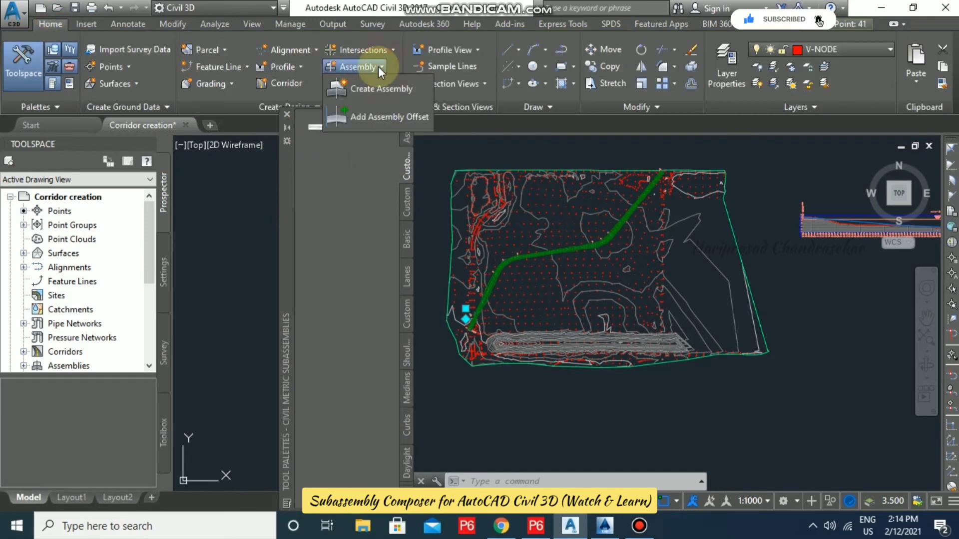
pyautogui.click(384, 89)
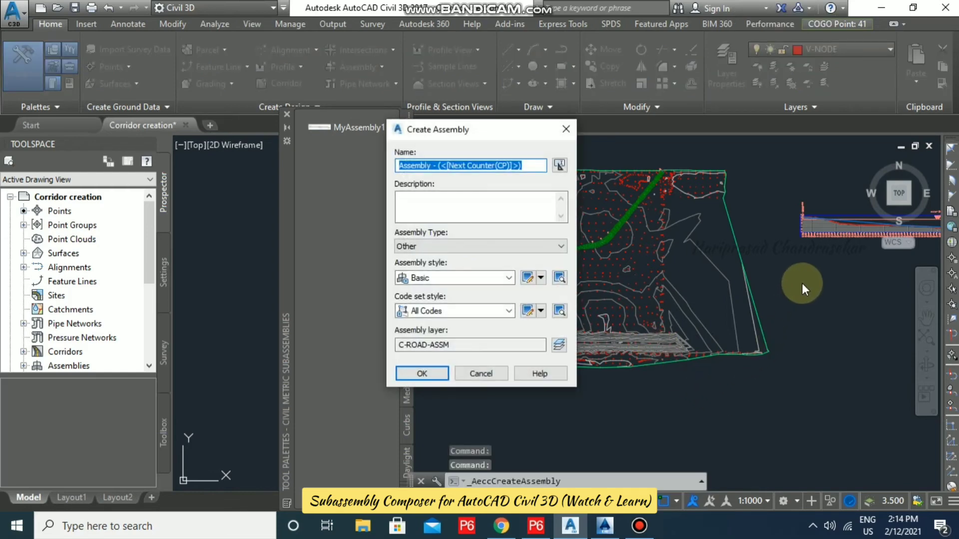
pyautogui.click(423, 374)
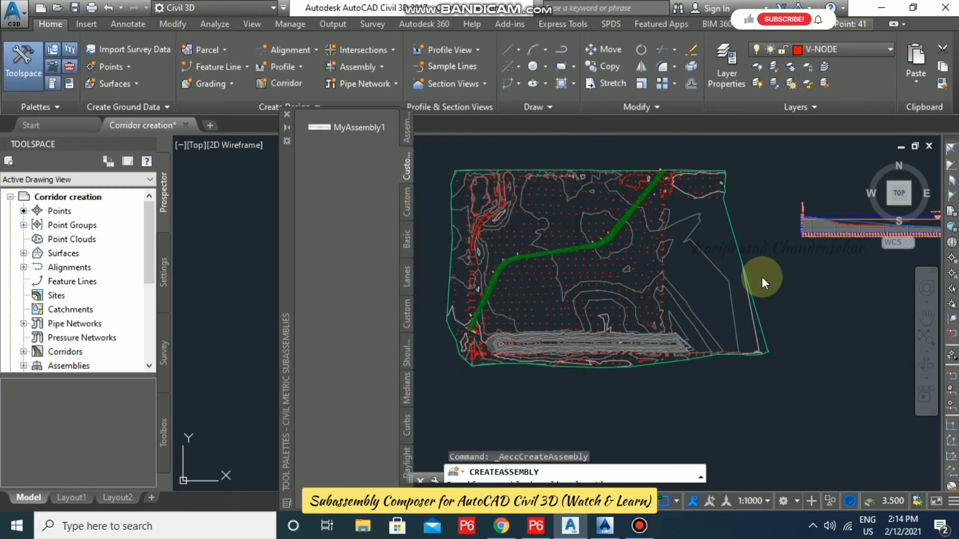
pyautogui.click(810, 282)
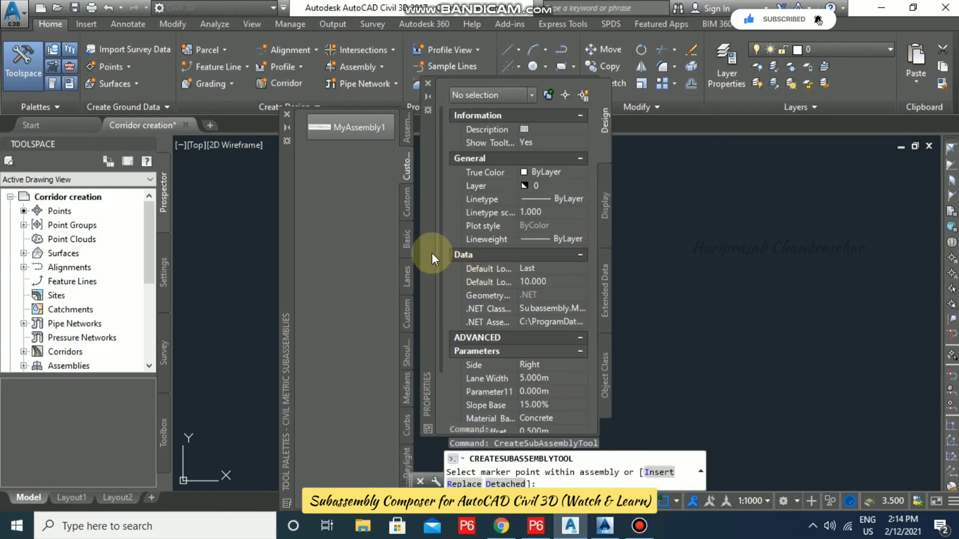
# - Attach the MyAssembly1 subassembly to both sides of the assembly's baseline marker
pyautogui.moveTo(292, 270); pyautogui.dragTo(214, 275)
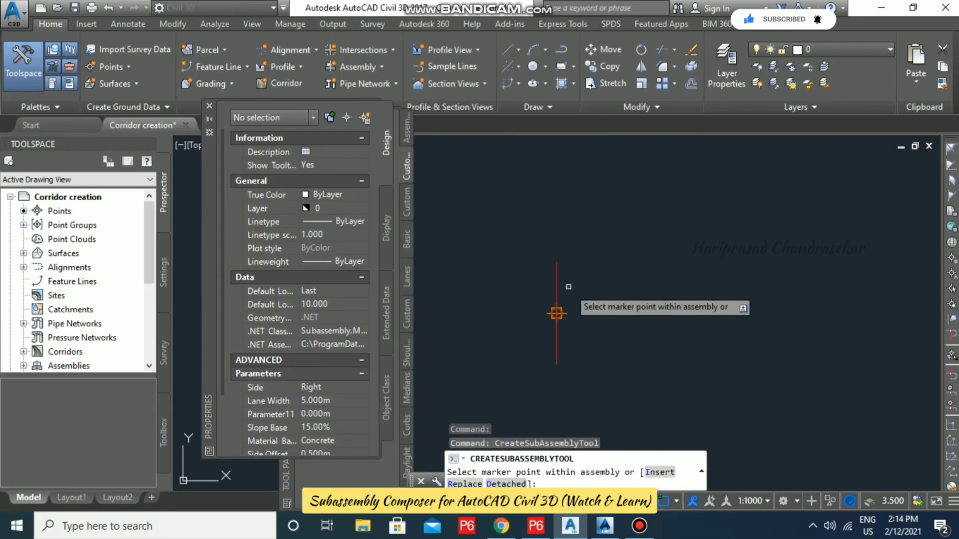
pyautogui.click(556, 316)
pyautogui.scroll(2, 635, 321)
pyautogui.scroll(-1, 605, 240)
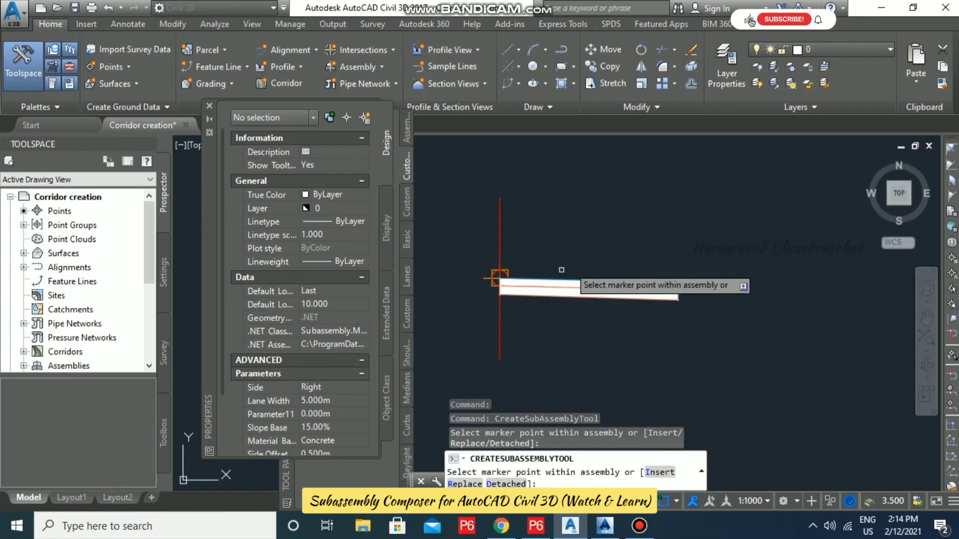
pyautogui.click(498, 247)
pyautogui.moveTo(543, 236); pyautogui.dragTo(657, 239, button='middle')
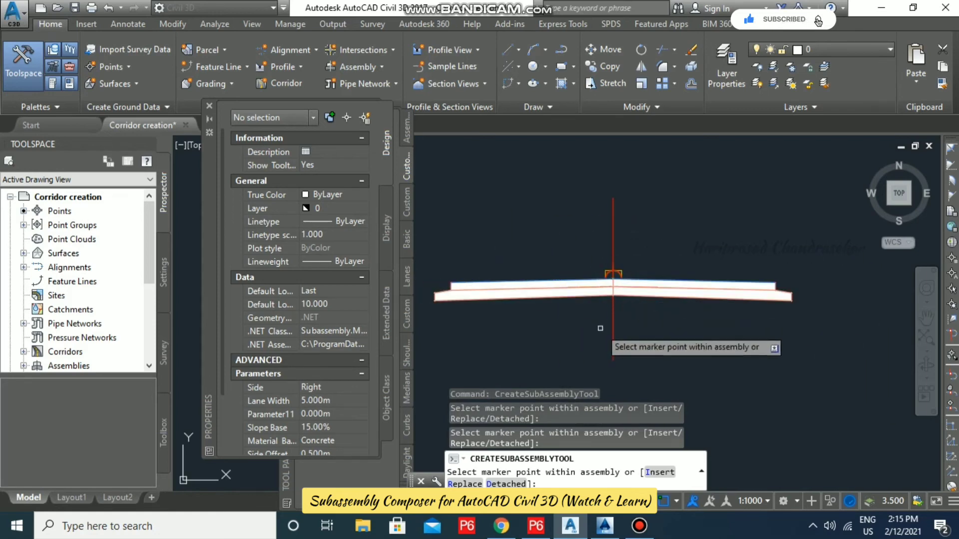
pyautogui.moveTo(223, 328); pyautogui.dragTo(222, 418)
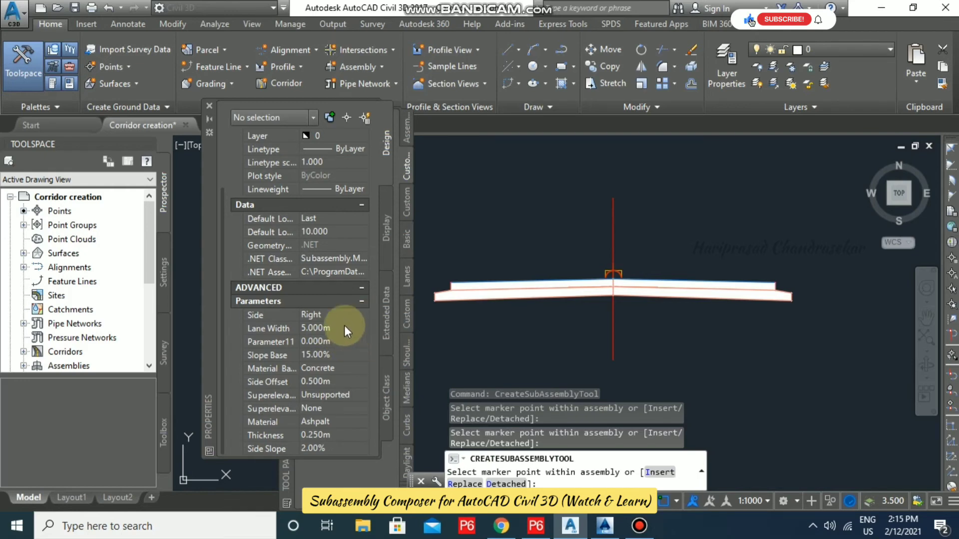
pyautogui.click(209, 108)
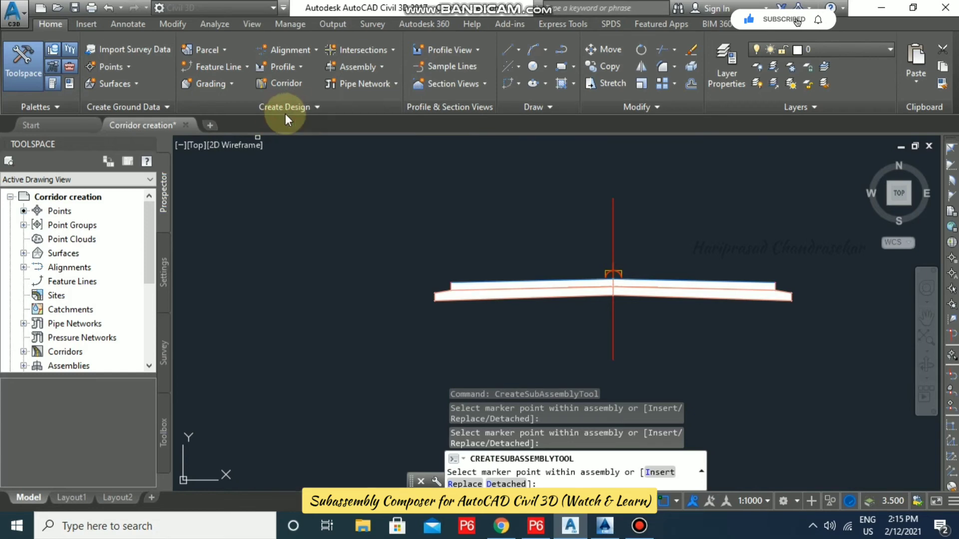
pyautogui.scroll(-2, 497, 219)
pyautogui.moveTo(496, 219); pyautogui.dragTo(611, 222, button='middle')
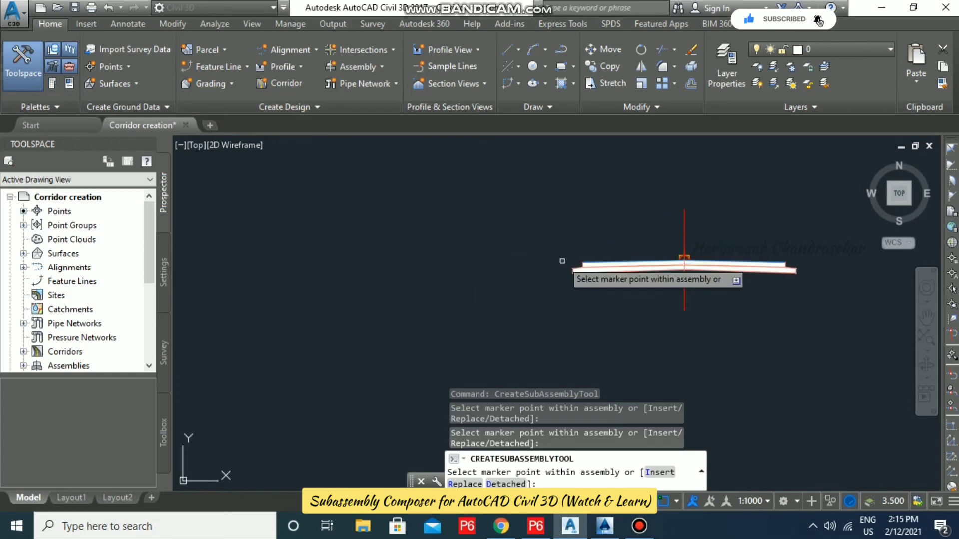
pyautogui.press('Escape')
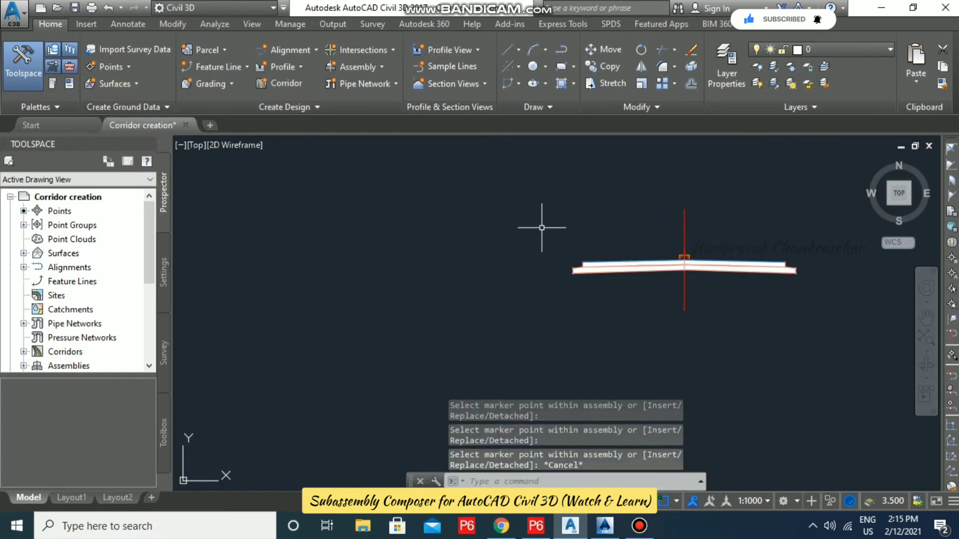
# - Draw a rectangle framing the whole assembly
pyautogui.write('rec')
pyautogui.press('Return')
pyautogui.click(551, 202)
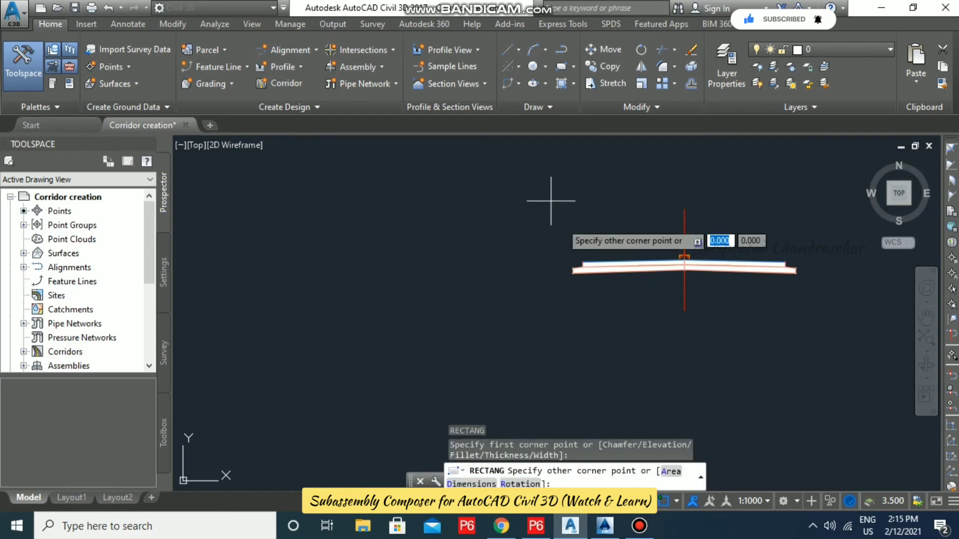
pyautogui.click(830, 311)
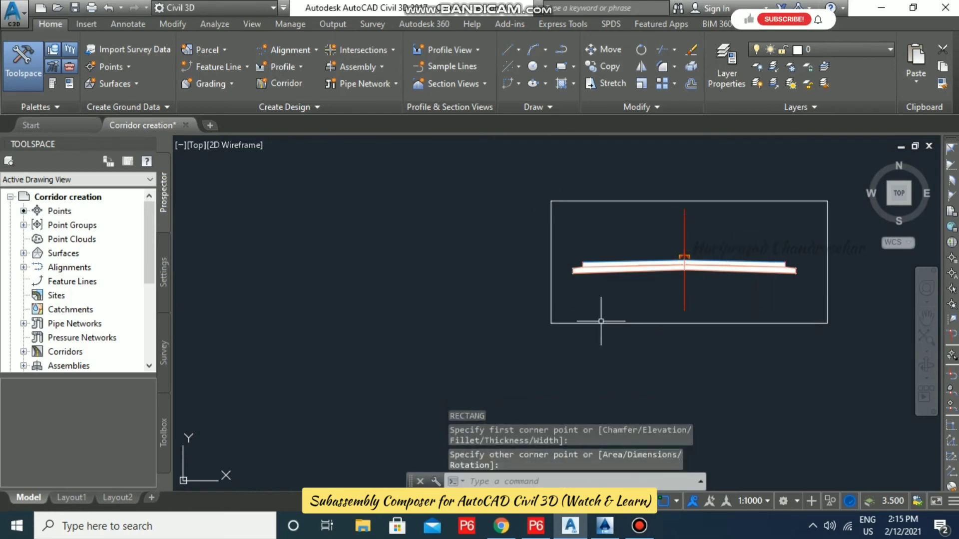
# - Draw a three-segment polyline across the surface below the existing green corridor, starting at the lower mound and ending toward the upper right
pyautogui.scroll(-2, 482, 253)
pyautogui.scroll(-5, 482, 253)
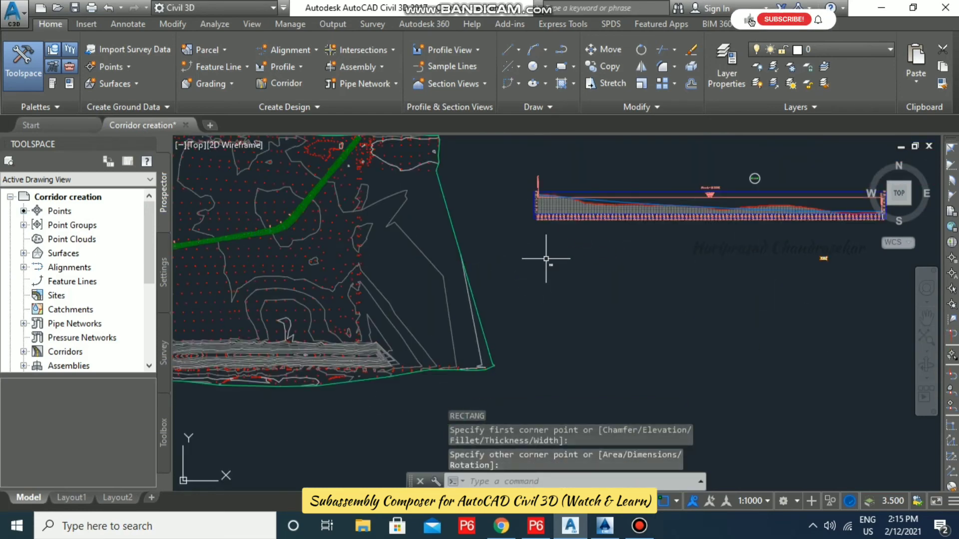
pyautogui.scroll(6, 550, 270)
pyautogui.scroll(-5, 635, 278)
pyautogui.moveTo(396, 268); pyautogui.dragTo(779, 220, button='middle')
pyautogui.scroll(-2, 709, 247)
pyautogui.scroll(-3, 434, 252)
pyautogui.scroll(4, 381, 257)
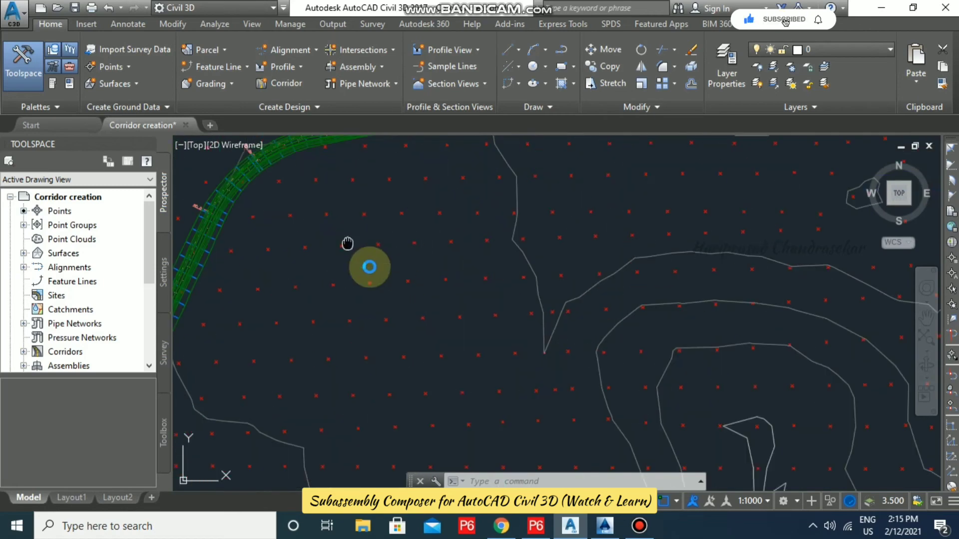
pyautogui.scroll(-3, 354, 265)
pyautogui.moveTo(403, 330); pyautogui.dragTo(356, 320, button='middle')
pyautogui.write('pl')
pyautogui.press('Return')
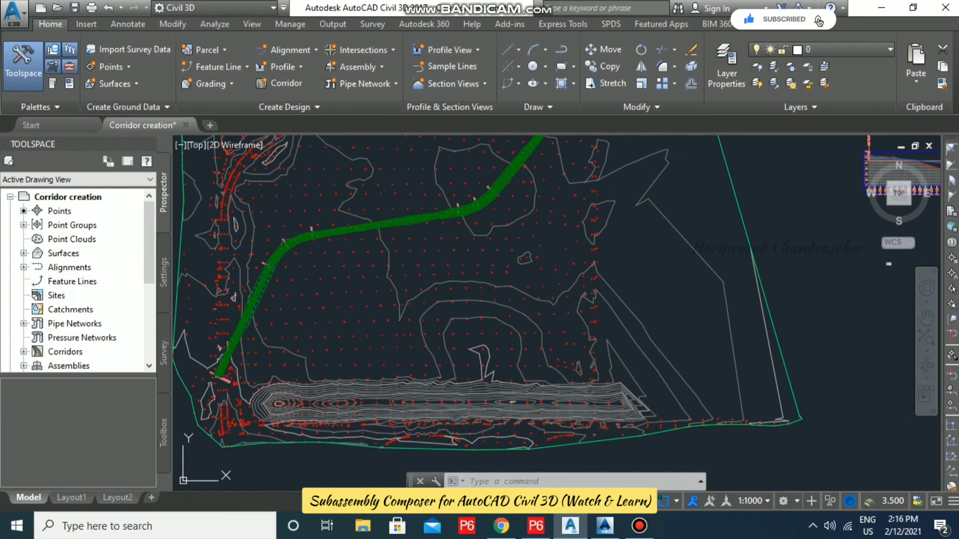
pyautogui.click(285, 382)
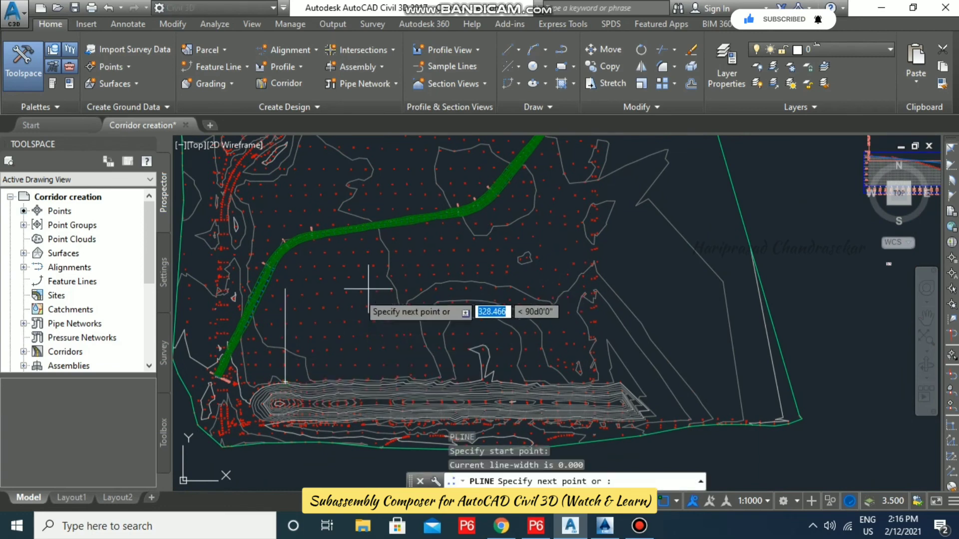
pyautogui.scroll(4, 368, 284)
pyautogui.scroll(-4, 368, 285)
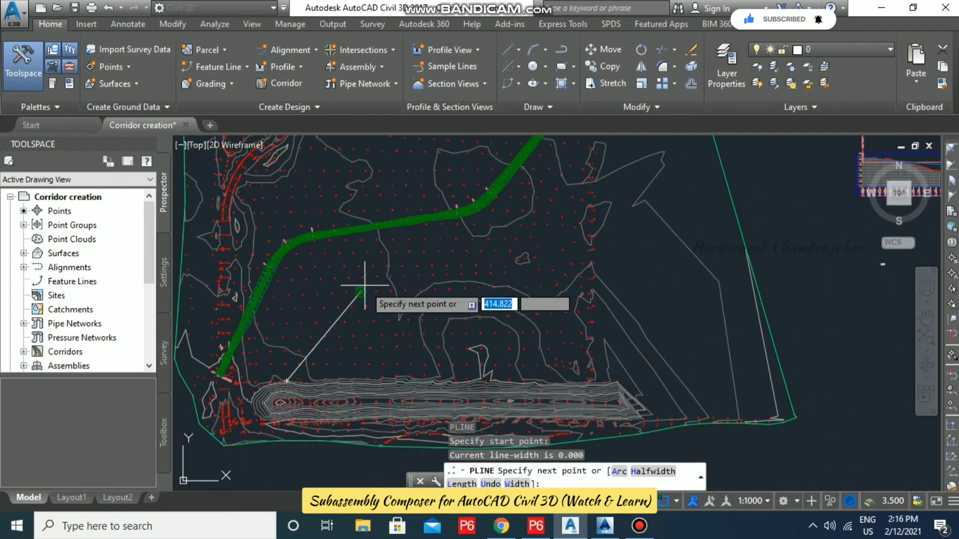
pyautogui.click(360, 293)
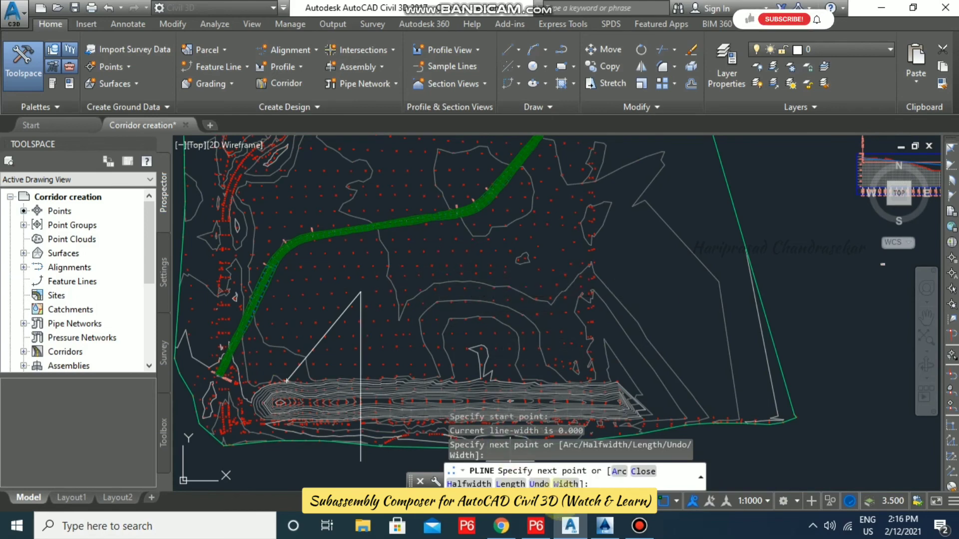
pyautogui.scroll(2, 462, 260)
pyautogui.click(510, 263)
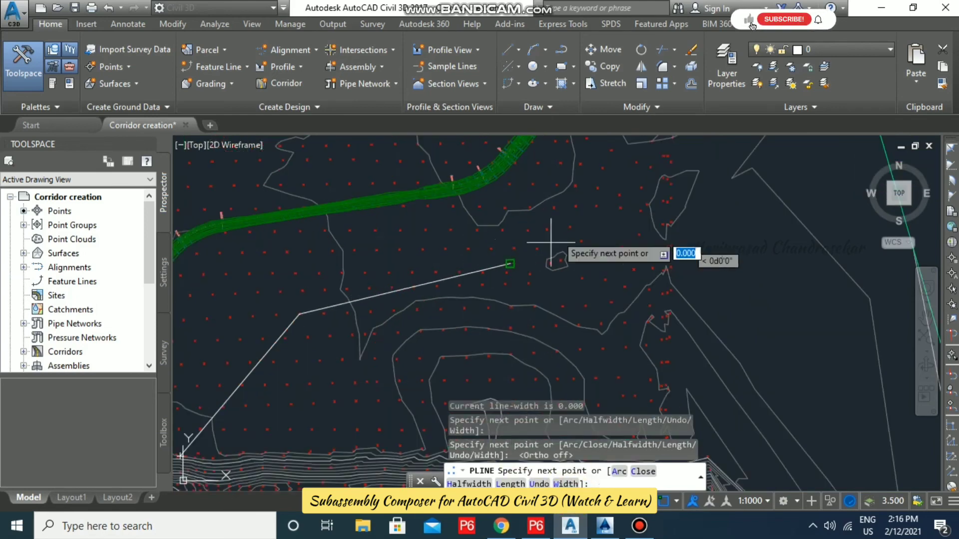
pyautogui.click(612, 175)
pyautogui.press('Return')
pyautogui.scroll(-4, 615, 189)
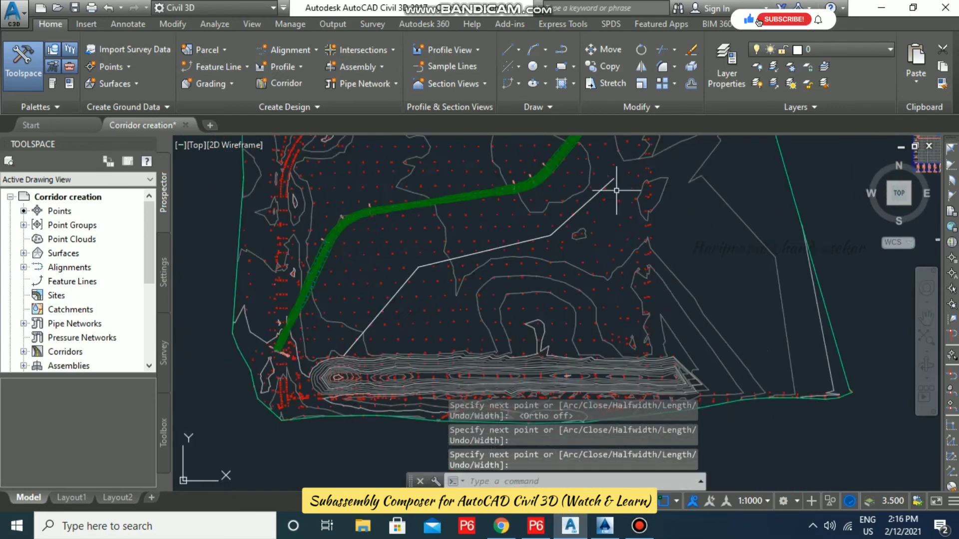
# - Create a centerline alignment from the new polyline with the Proposed style, All Labels, 200 m curves between tangents and the polyline erased
pyautogui.scroll(2, 542, 242)
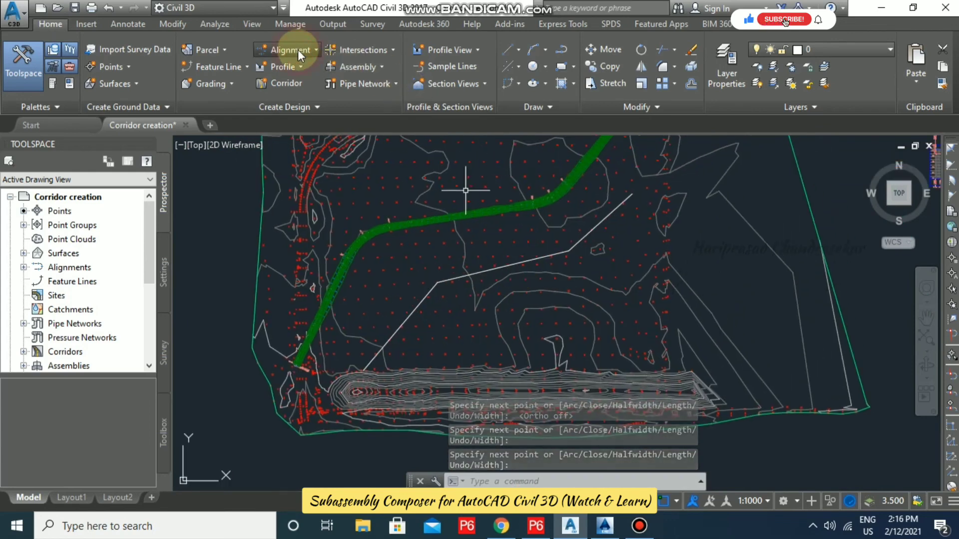
pyautogui.click(298, 50)
pyautogui.click(300, 48)
pyautogui.click(300, 48)
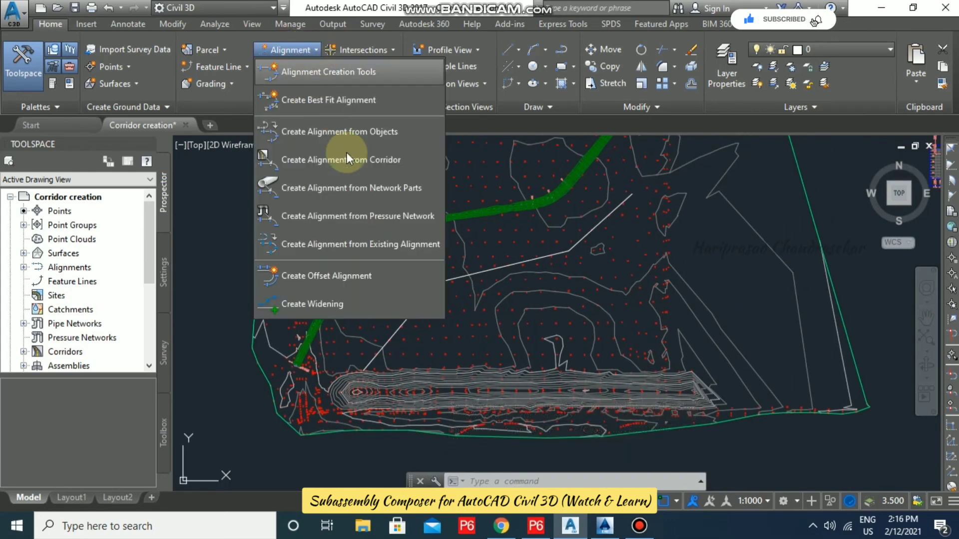
pyautogui.click(361, 130)
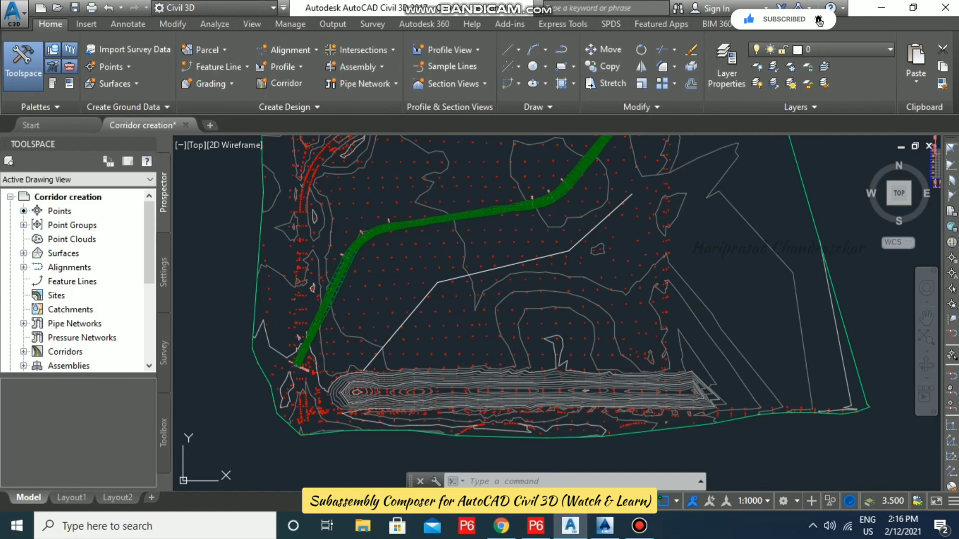
pyautogui.click(496, 270)
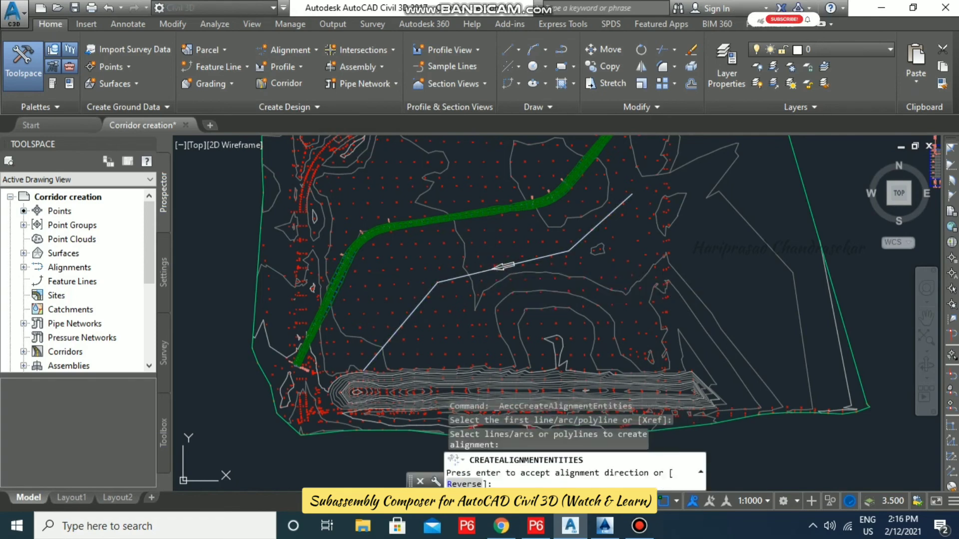
pyautogui.press('Return')
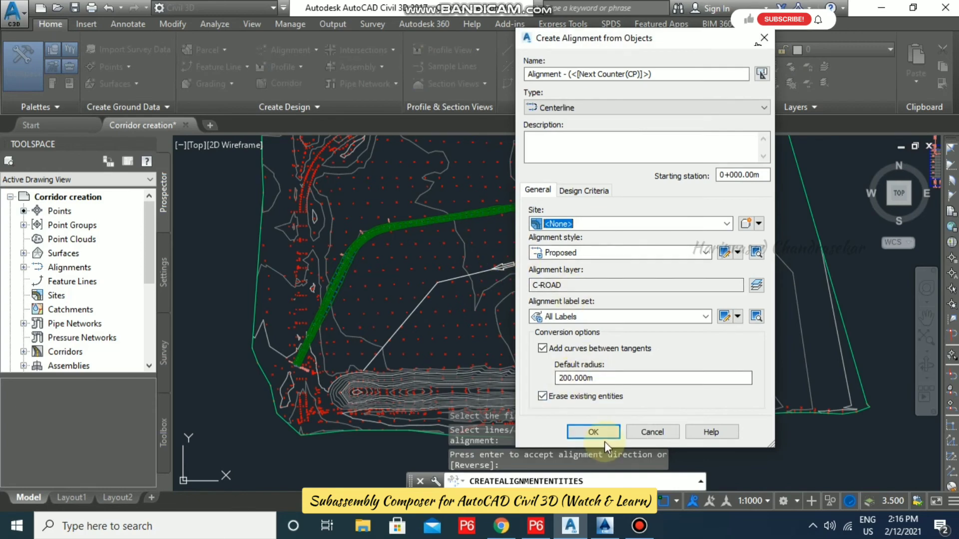
pyautogui.click(594, 432)
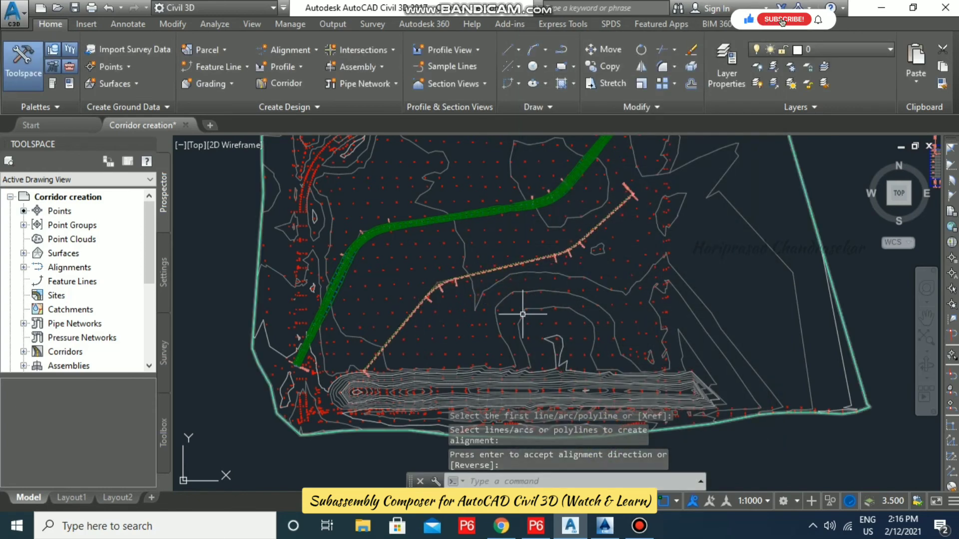
# - Sample Surface1 along Alignment - (3) for a surface profile
pyautogui.click(283, 68)
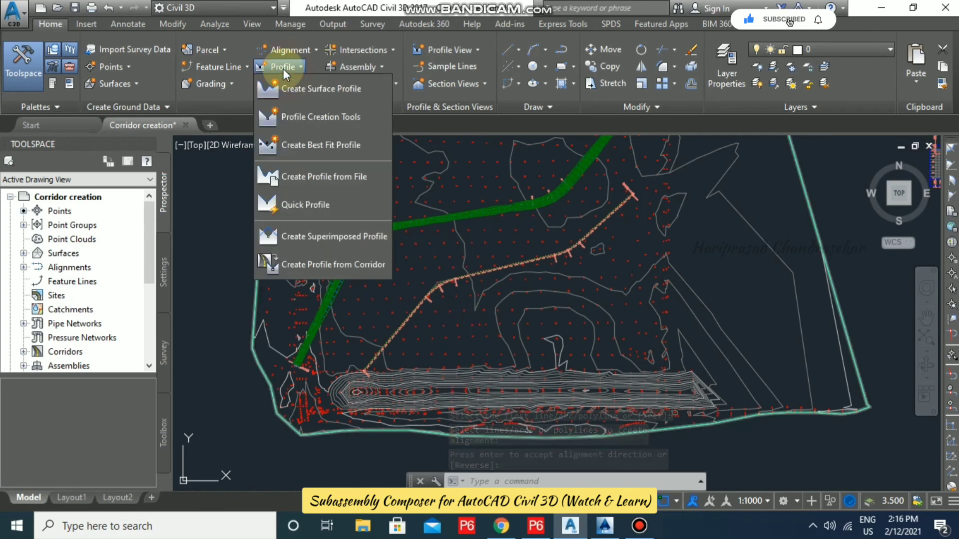
pyautogui.click(301, 88)
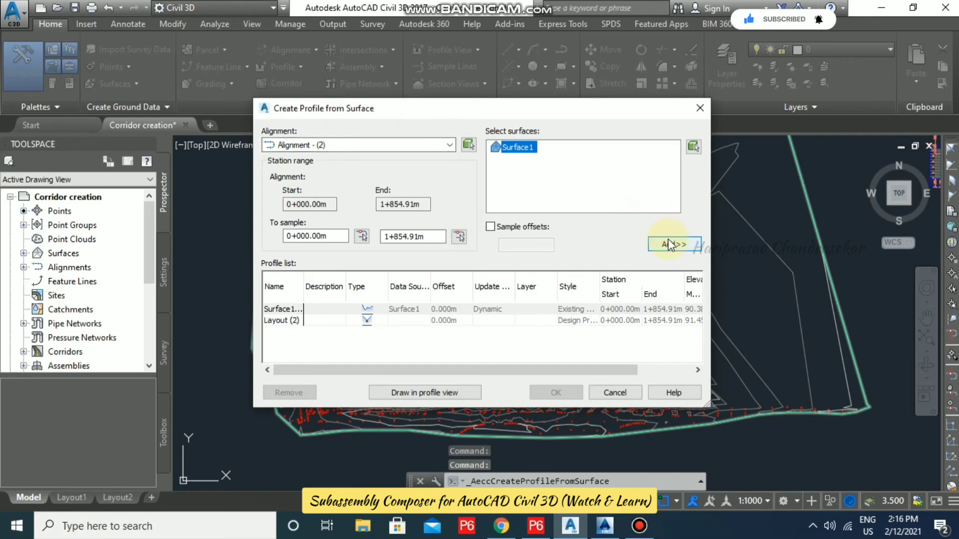
pyautogui.click(441, 144)
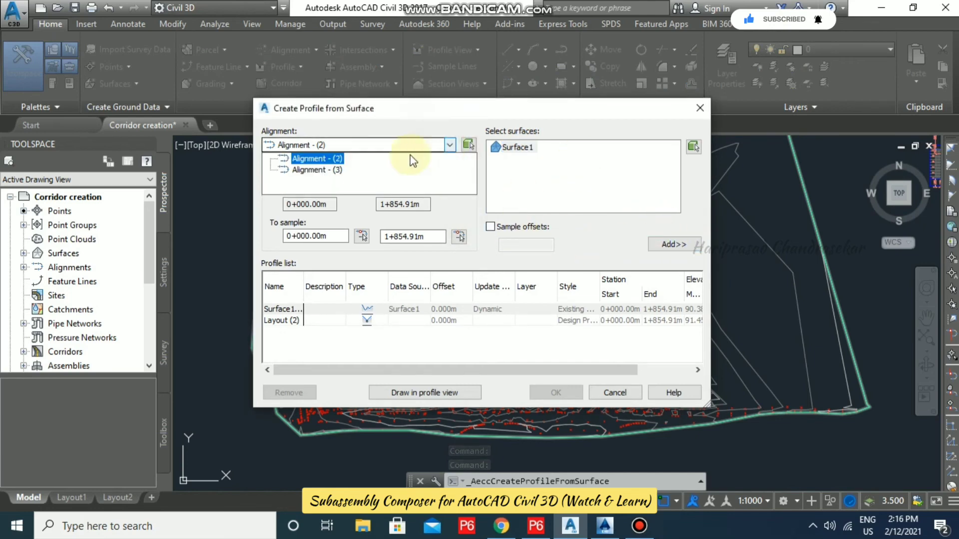
pyautogui.click(317, 170)
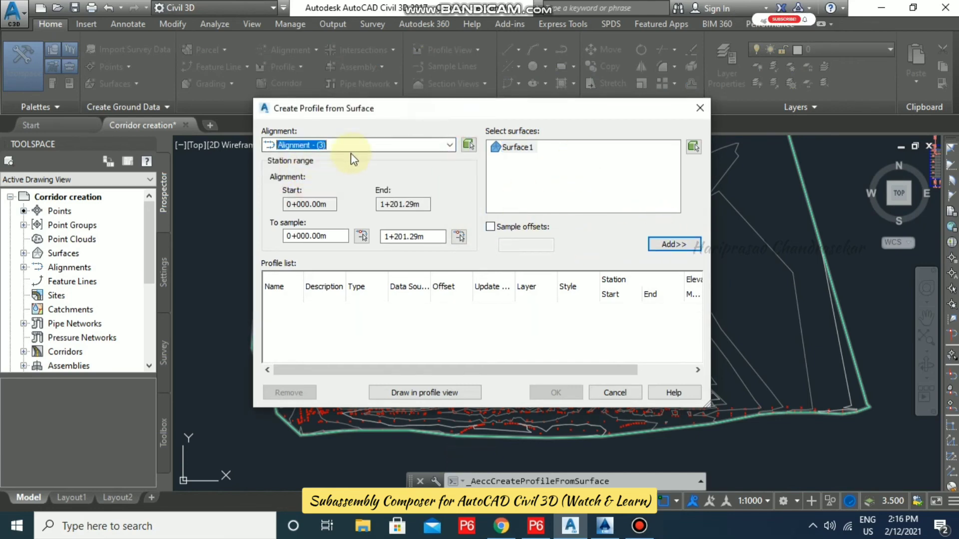
pyautogui.click(672, 244)
# - Create a profile view for Alignment - (3) in the Profile View style, placing its origin in the empty area below the existing profile view
pyautogui.click(435, 393)
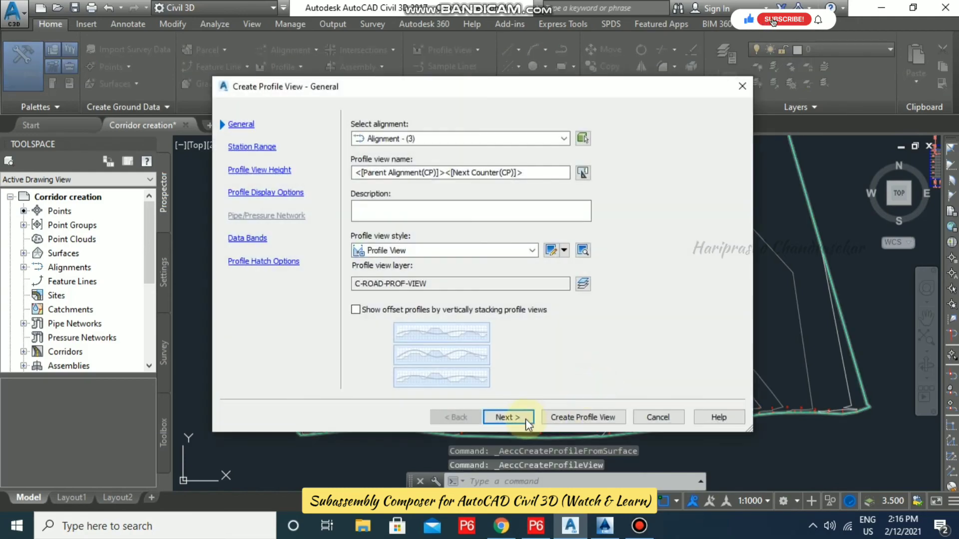
pyautogui.click(587, 417)
pyautogui.moveTo(841, 282); pyautogui.dragTo(603, 357, button='middle')
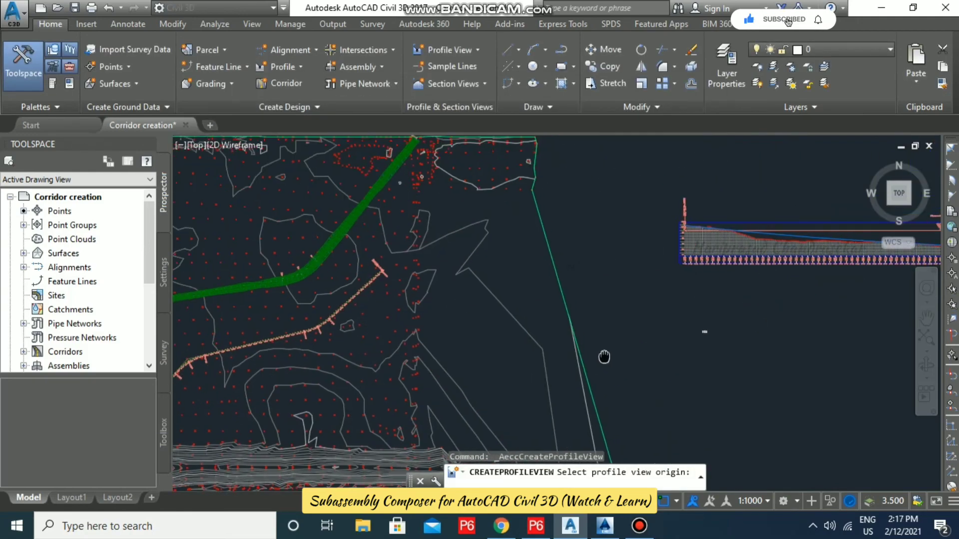
pyautogui.scroll(-3, 569, 299)
pyautogui.moveTo(742, 359); pyautogui.dragTo(634, 283, button='middle')
pyautogui.click(631, 326)
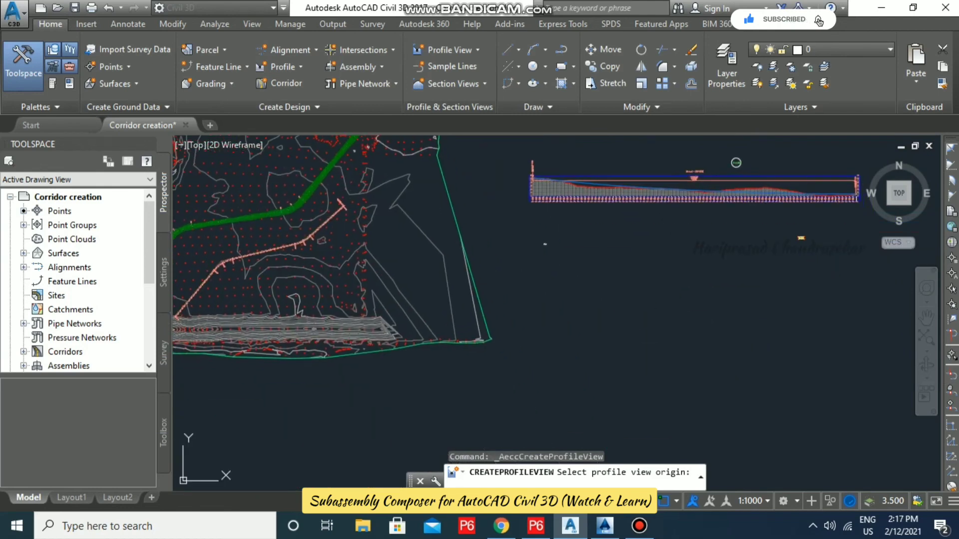
# - Start a new layout profile on the Alignment - (3) profile view with the Design Profile style and Complete Label Set
pyautogui.scroll(4, 589, 293)
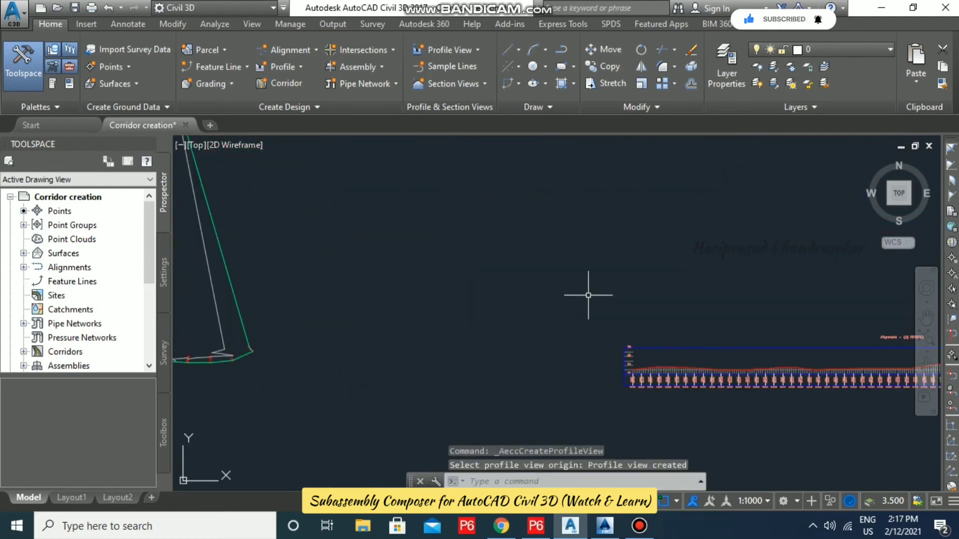
pyautogui.moveTo(589, 293)
pyautogui.mouseDown(button='middle')
pyautogui.moveTo(238, 237)
pyautogui.moveTo(386, 235)
pyautogui.mouseUp(button='middle')
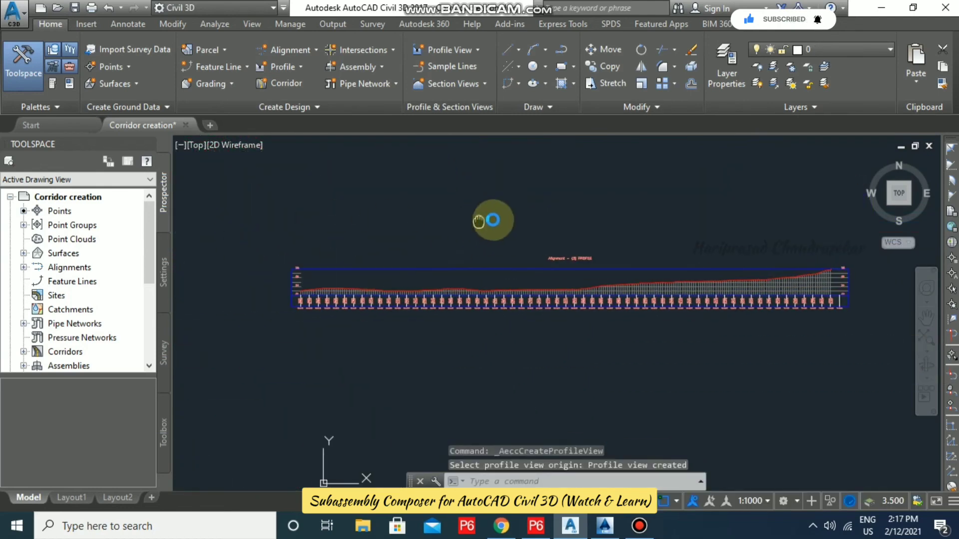
pyautogui.click(469, 290)
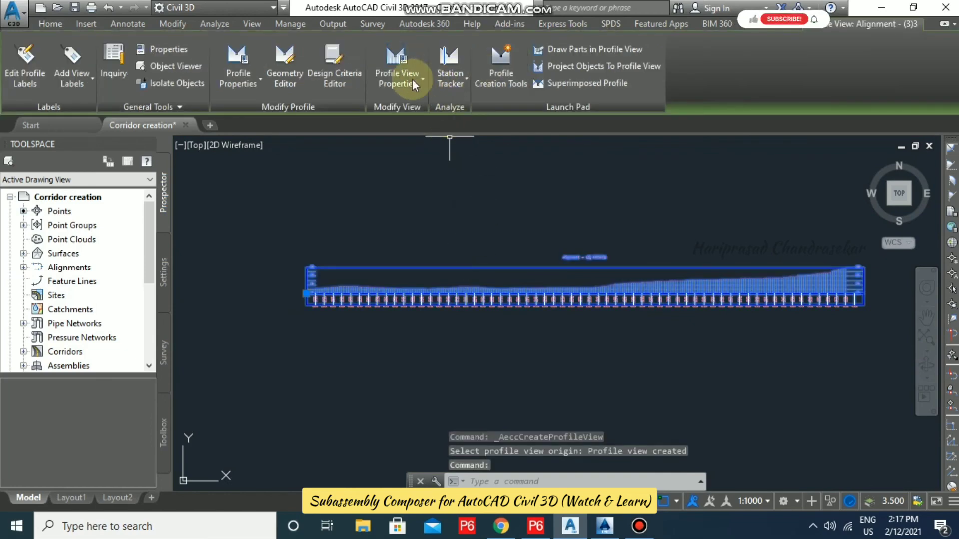
pyautogui.click(508, 79)
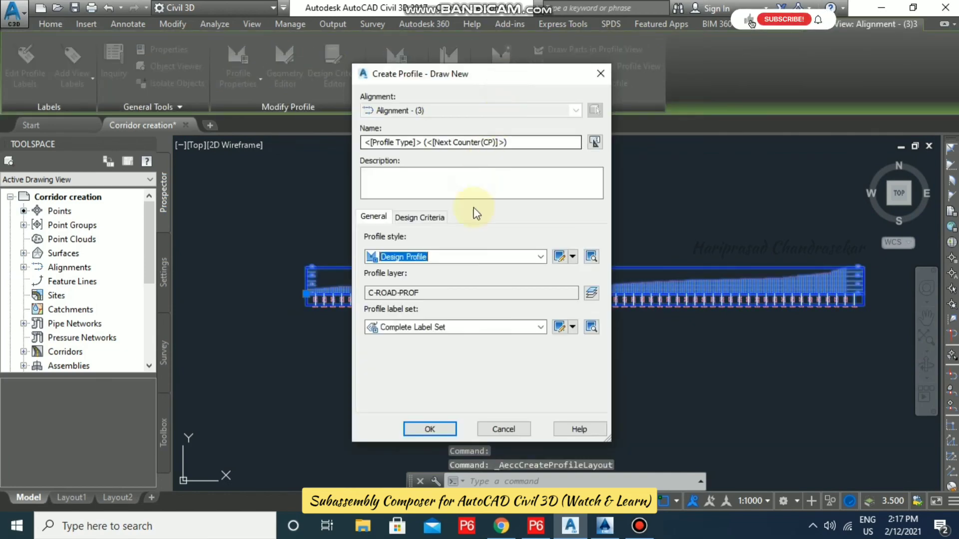
pyautogui.click(428, 428)
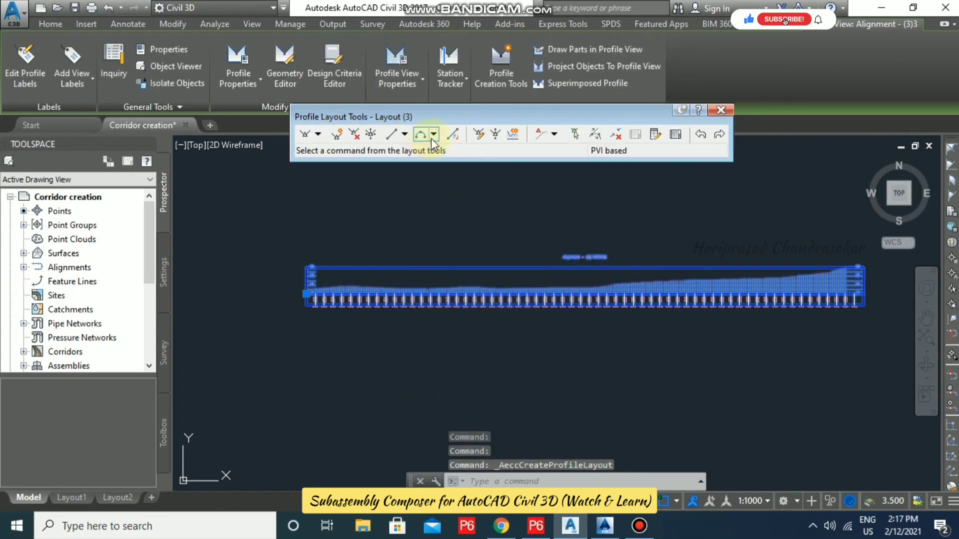
# - Begin a fixed three-point vertical curve at the surface profile's start, elevation 93, with its second point on the ground line at about 0+250
pyautogui.click(434, 133)
pyautogui.click(469, 152)
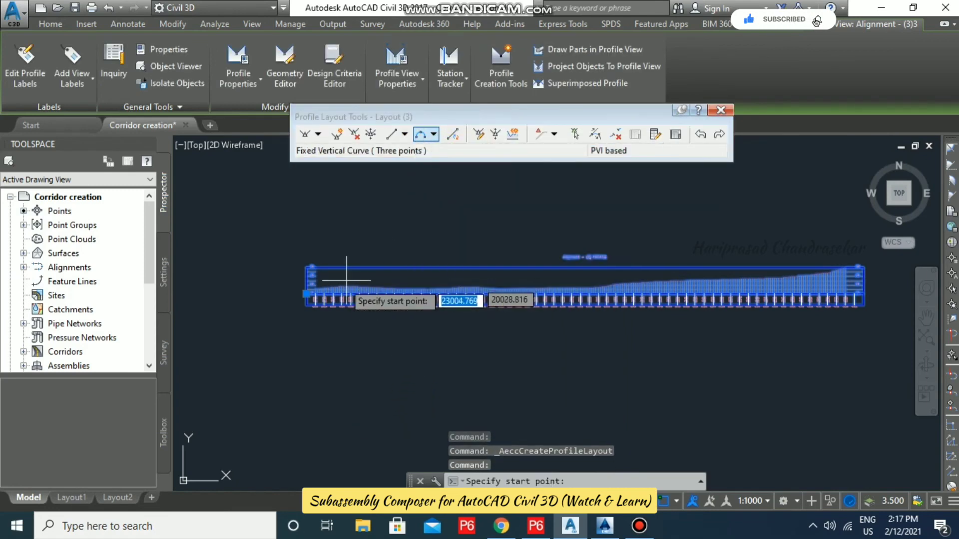
pyautogui.scroll(5, 307, 290)
pyautogui.click(438, 249)
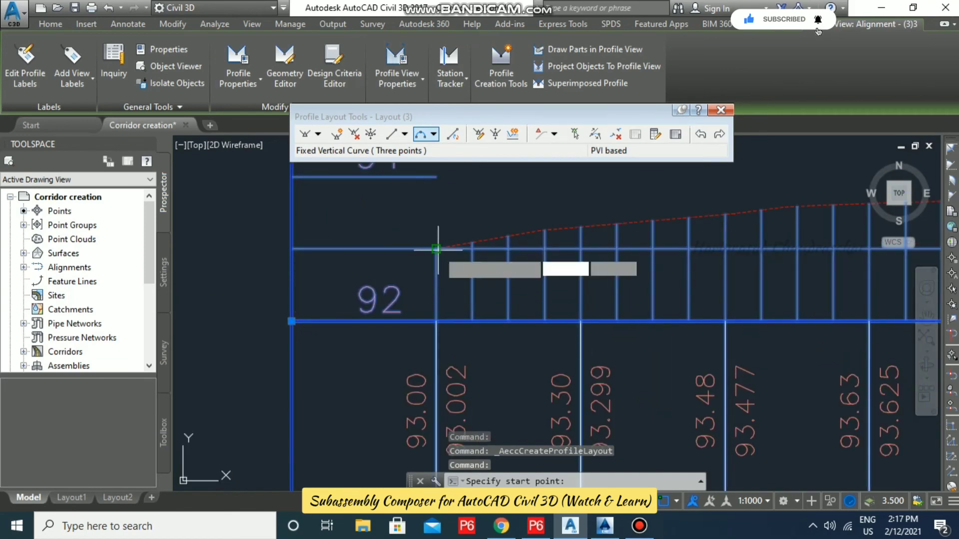
pyautogui.scroll(-5, 310, 293)
pyautogui.scroll(3, 707, 269)
pyautogui.moveTo(709, 269); pyautogui.dragTo(278, 230, button='middle')
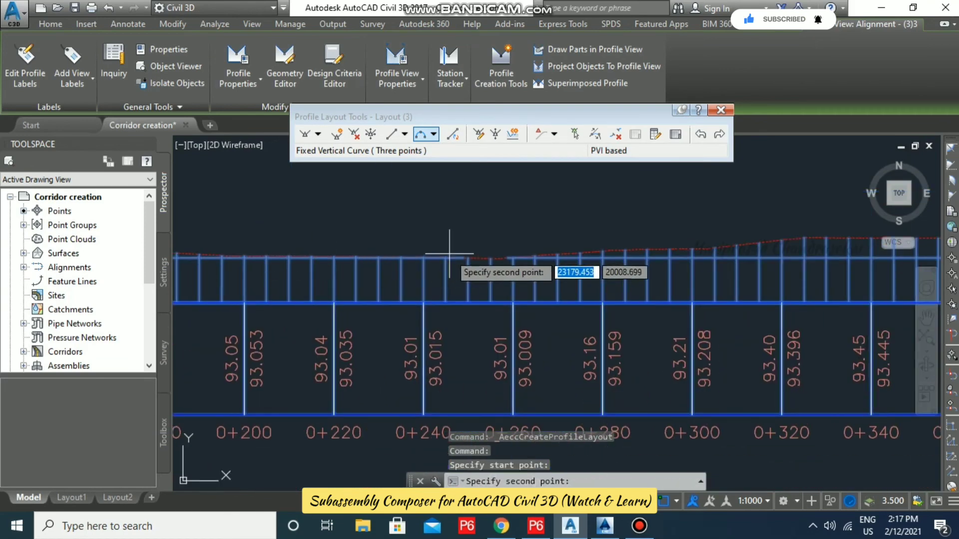
pyautogui.click(471, 259)
# - End the vertical curve at station 1+200, elevation 96, and leave the curve command
pyautogui.scroll(-5, 230, 368)
pyautogui.moveTo(495, 332); pyautogui.dragTo(201, 284, button='middle')
pyautogui.scroll(-6, 201, 285)
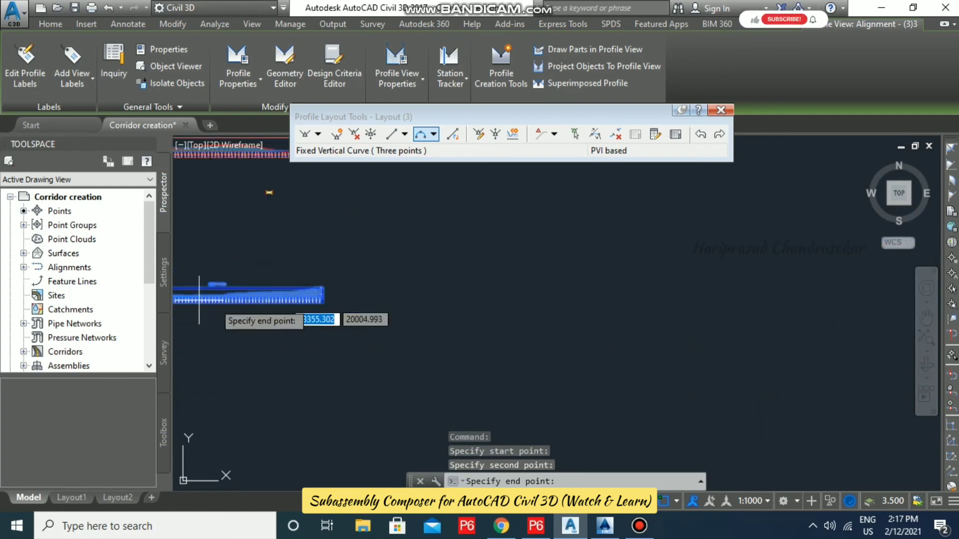
pyautogui.scroll(7, 301, 296)
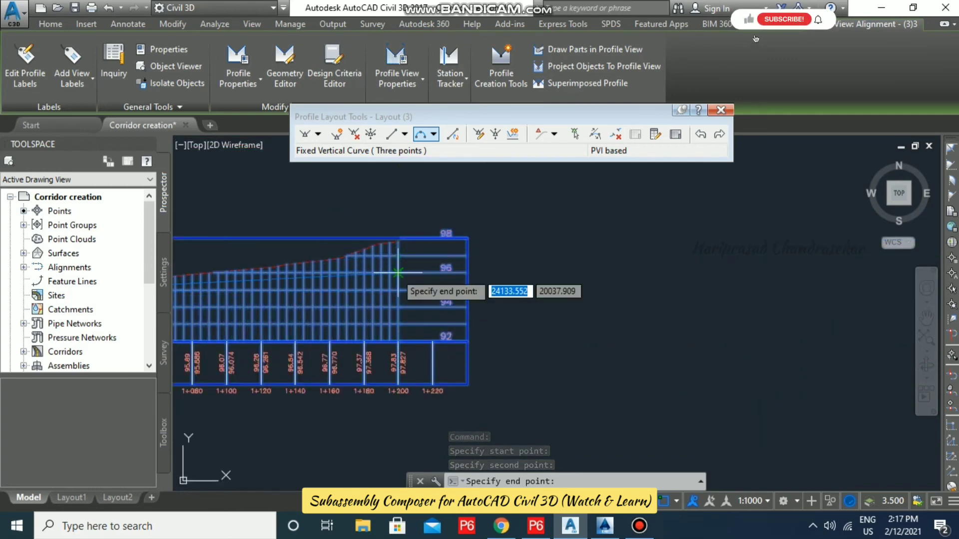
pyautogui.click(396, 273)
pyautogui.scroll(-6, 400, 270)
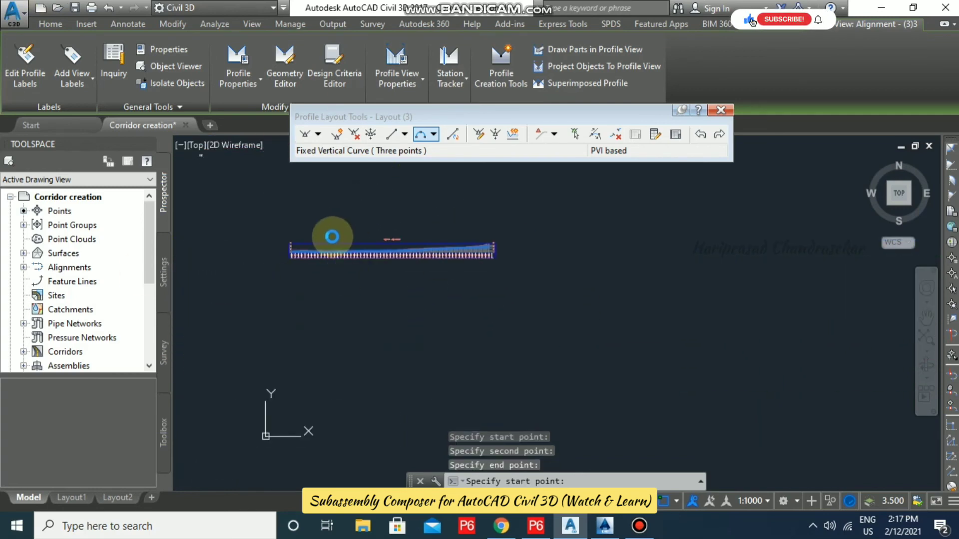
pyautogui.scroll(7, 350, 242)
pyautogui.press('Escape')
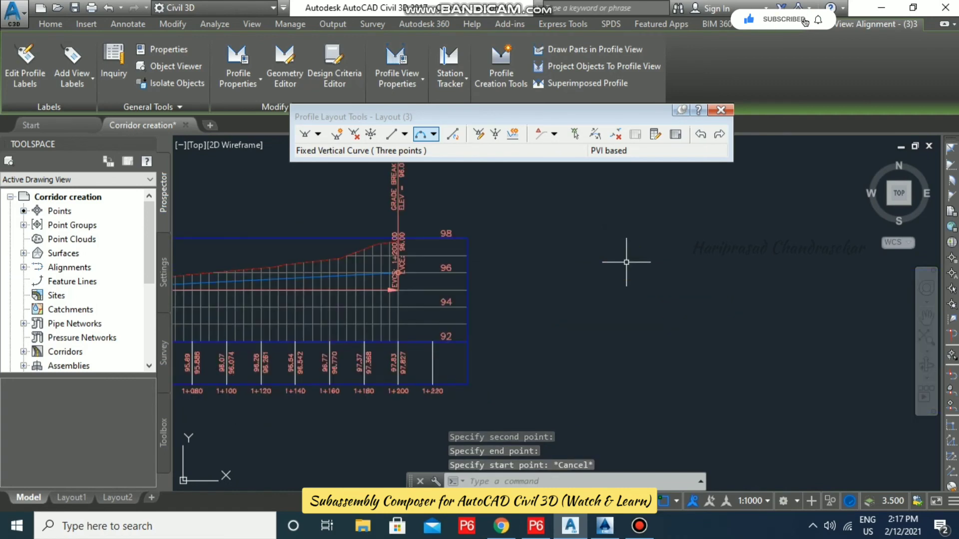
# - Close the profile layout tools for Layout (3)
pyautogui.moveTo(285, 252); pyautogui.dragTo(719, 268, button='middle')
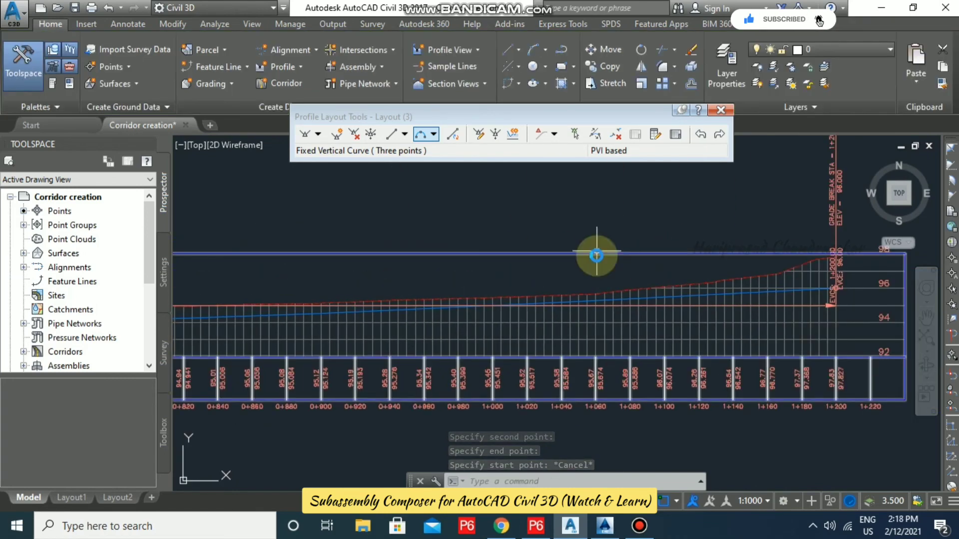
pyautogui.scroll(-4, 595, 257)
pyautogui.moveTo(348, 264)
pyautogui.mouseDown(button='middle')
pyautogui.moveTo(557, 284)
pyautogui.moveTo(562, 297)
pyautogui.mouseUp(button='middle')
pyautogui.scroll(-4, 559, 298)
pyautogui.scroll(4, 528, 300)
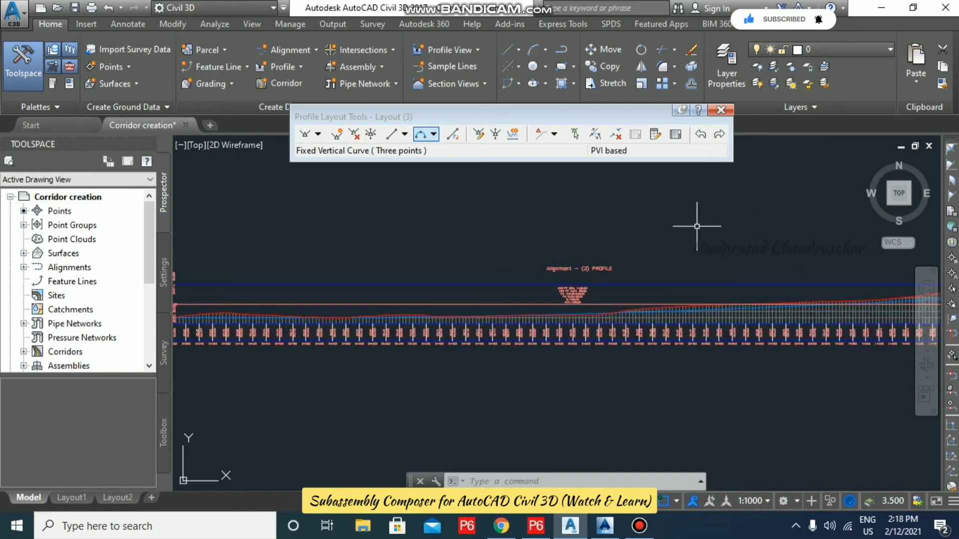
pyautogui.scroll(-6, 698, 226)
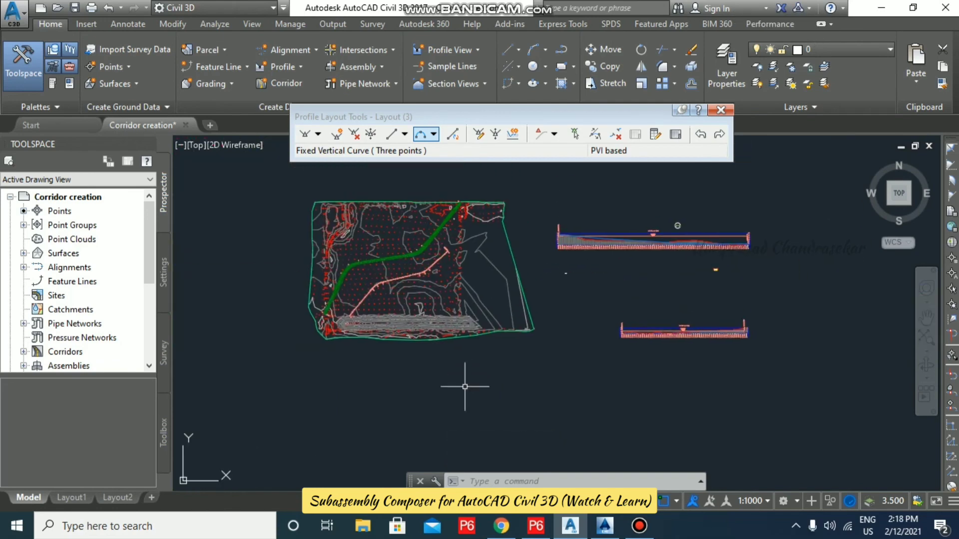
pyautogui.click(720, 111)
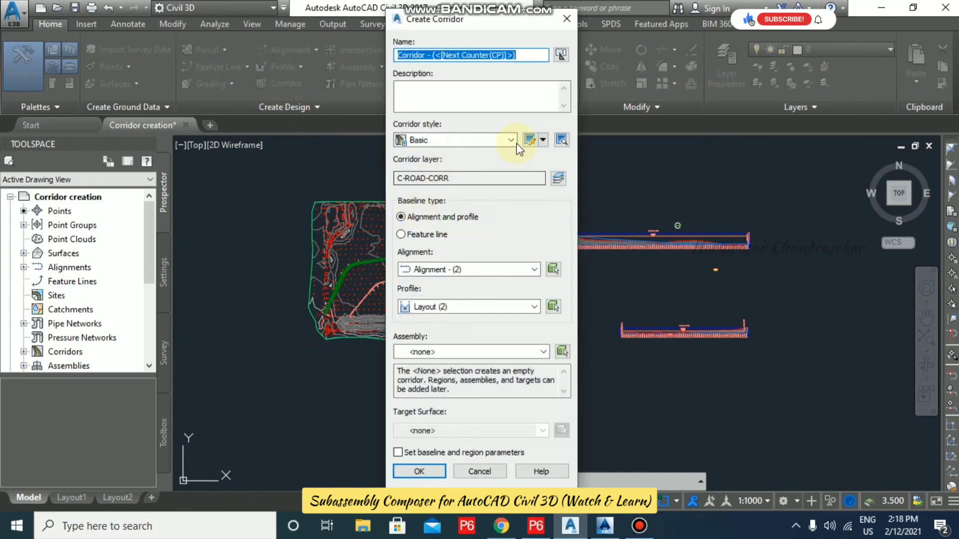
# - Define a Basic-style corridor on Alignment - (2) and Layout (2) with Assembly - (3), picked from the drawing, and Surface1 as the target surface
pyautogui.click(546, 352)
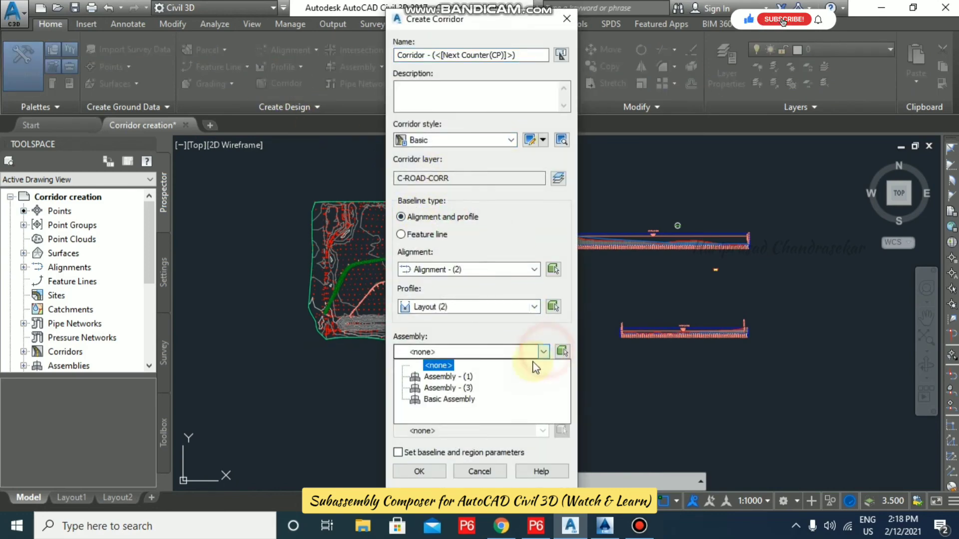
pyautogui.click(449, 399)
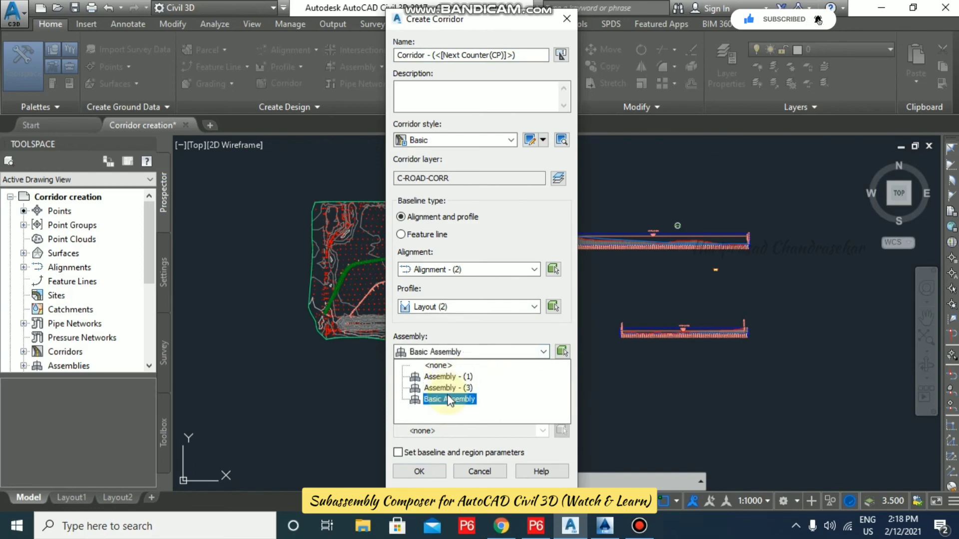
pyautogui.click(563, 352)
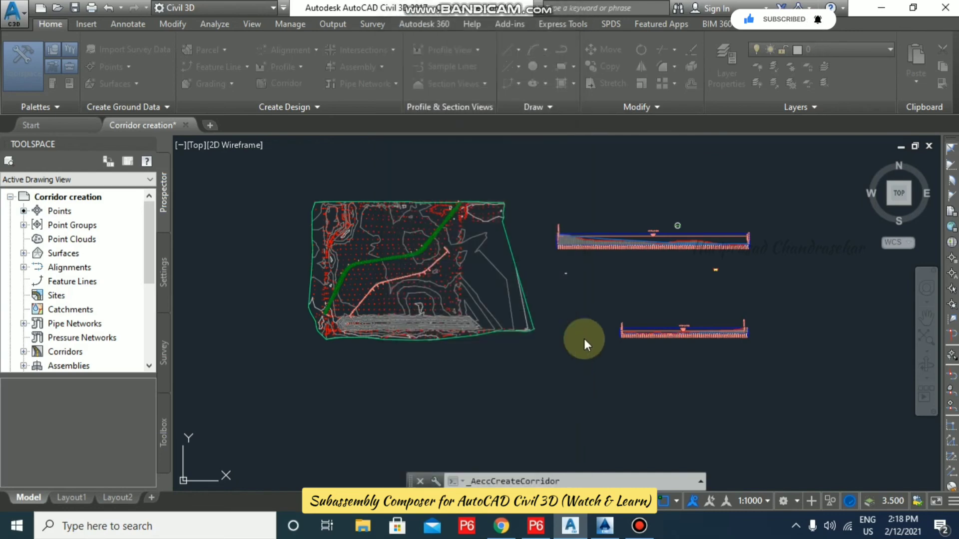
pyautogui.click(563, 352)
pyautogui.scroll(6, 566, 273)
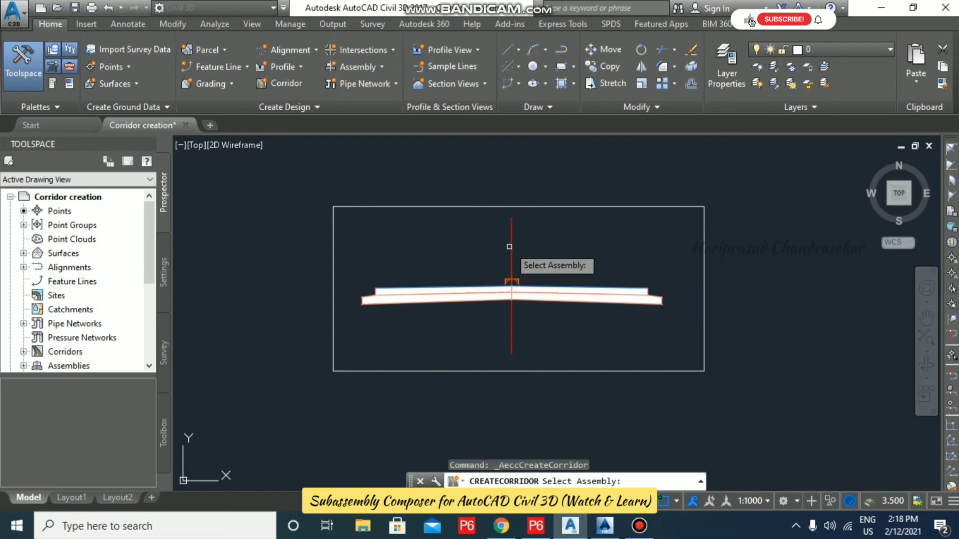
pyautogui.click(510, 285)
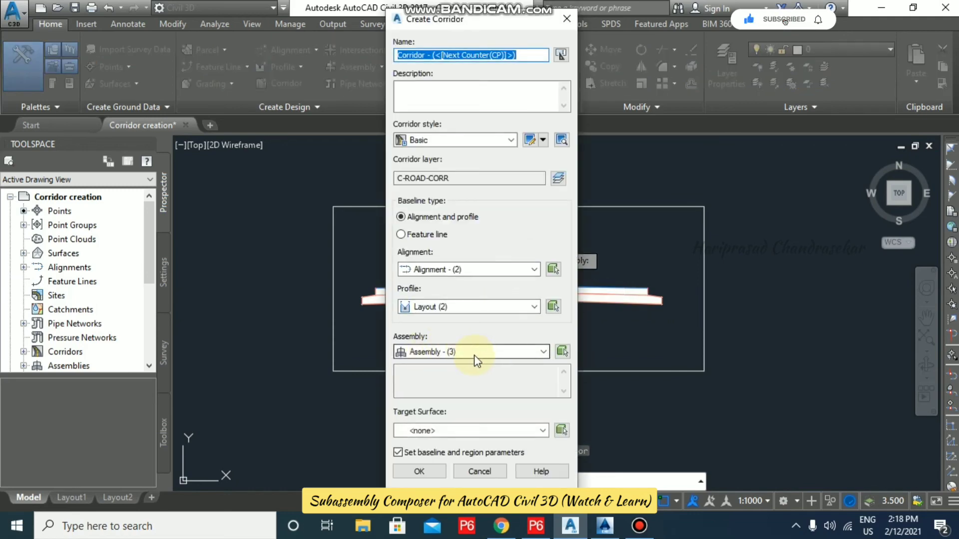
pyautogui.click(451, 431)
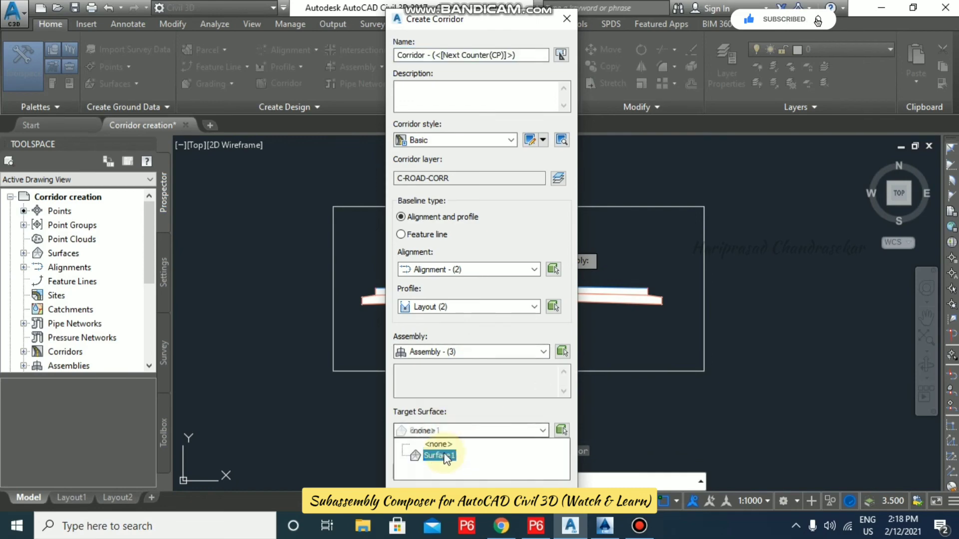
pyautogui.click(445, 455)
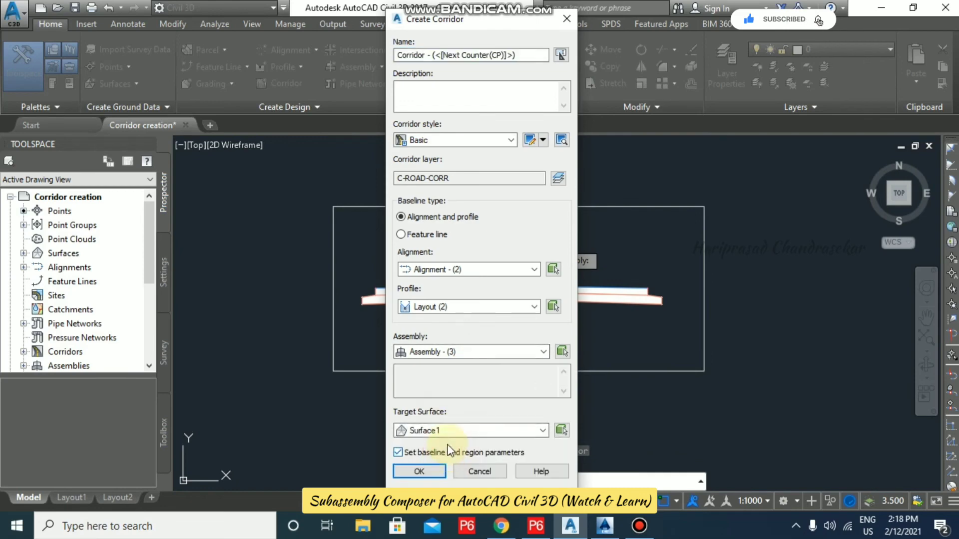
# - Apply the baseline and region parameters of the Alignment - (2) corridor and rebuild it
pyautogui.click(429, 472)
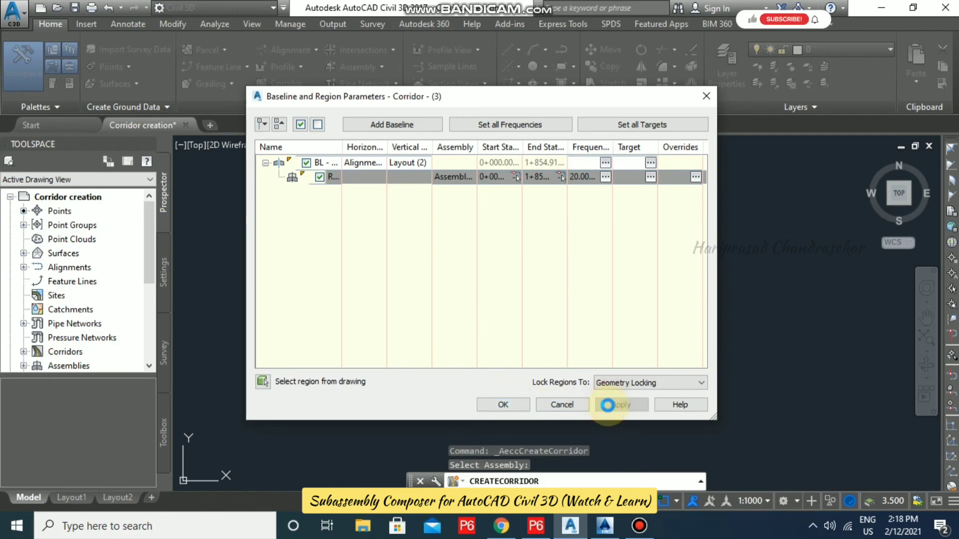
pyautogui.click(627, 403)
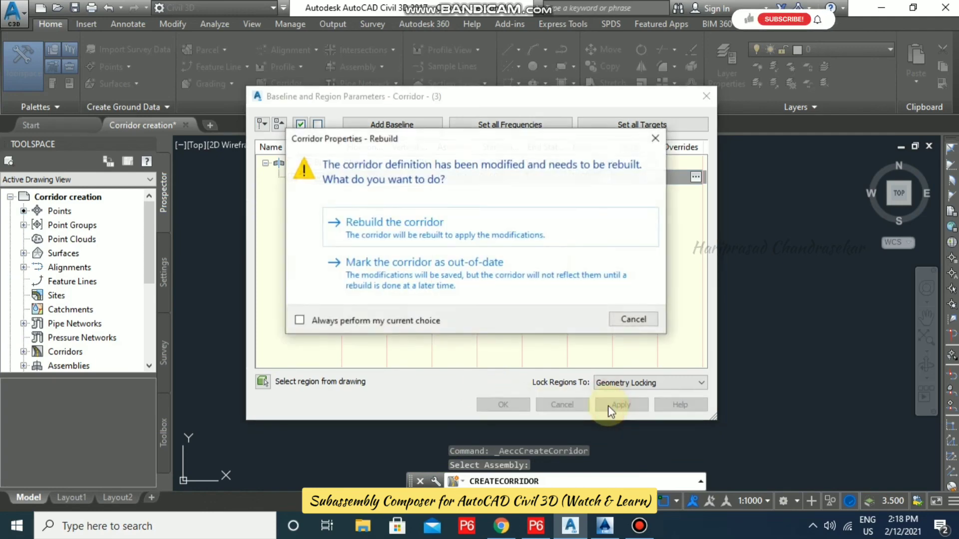
pyautogui.click(408, 232)
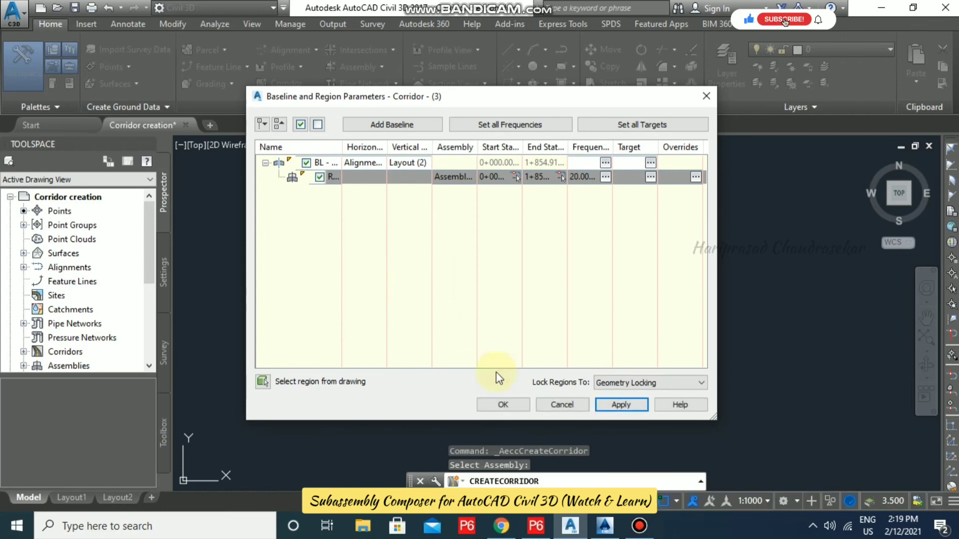
pyautogui.click(523, 406)
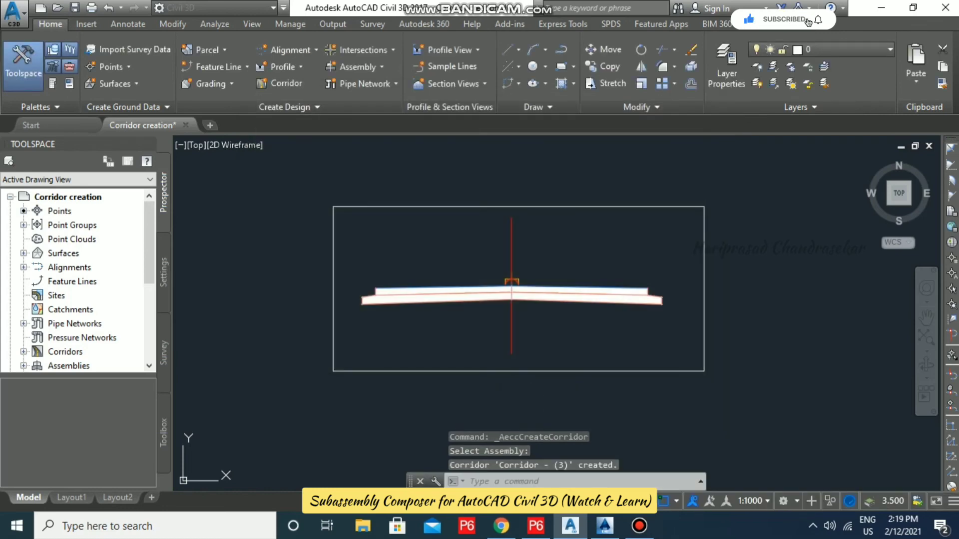
# - Examine the corridor built along Alignment - (2) and the Alignment - (3) centerline in the site plan
pyautogui.moveTo(291, 248); pyautogui.dragTo(640, 214, button='middle')
pyautogui.scroll(-10, 621, 259)
pyautogui.moveTo(385, 277); pyautogui.dragTo(824, 249, button='middle')
pyautogui.scroll(-5, 592, 274)
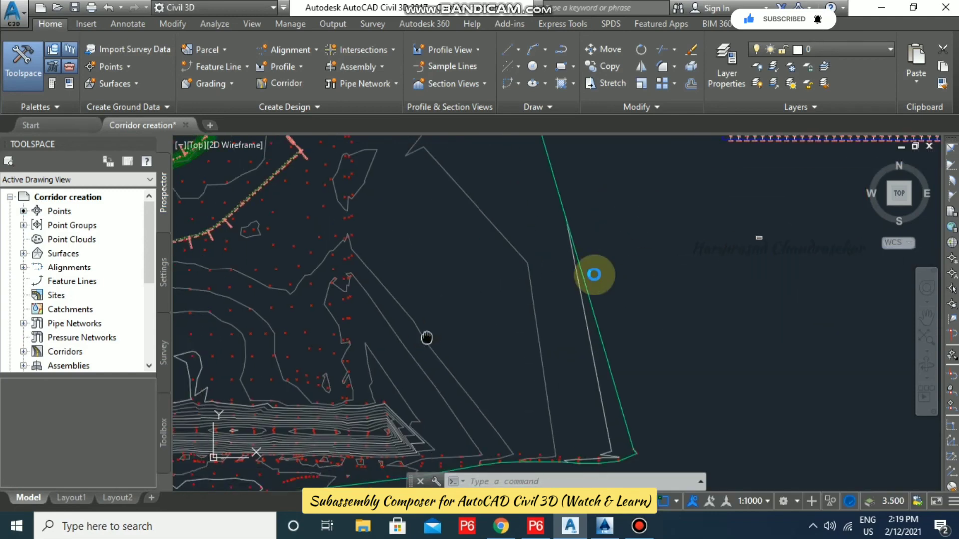
pyautogui.scroll(5, 313, 205)
pyautogui.scroll(2, 406, 248)
pyautogui.scroll(-4, 247, 214)
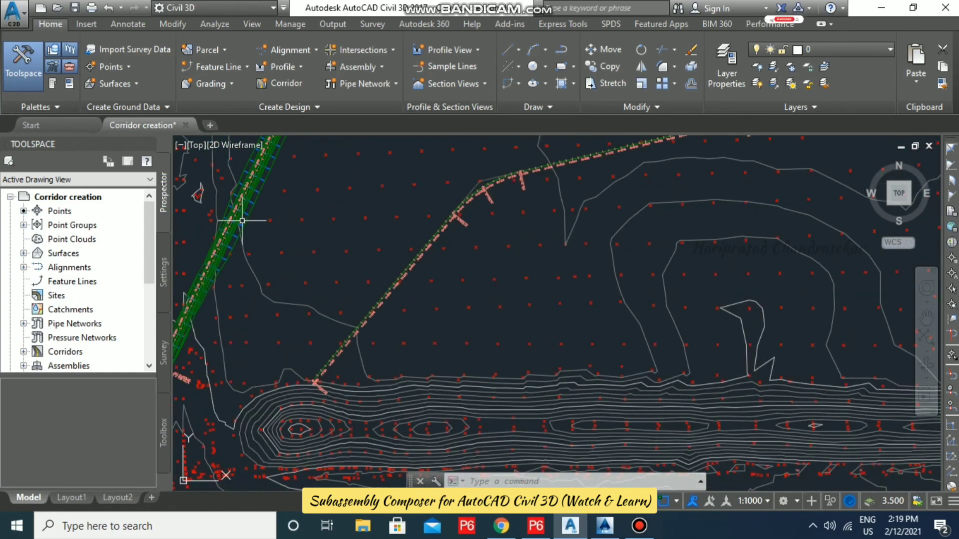
pyautogui.scroll(6, 413, 220)
pyautogui.scroll(6, 359, 241)
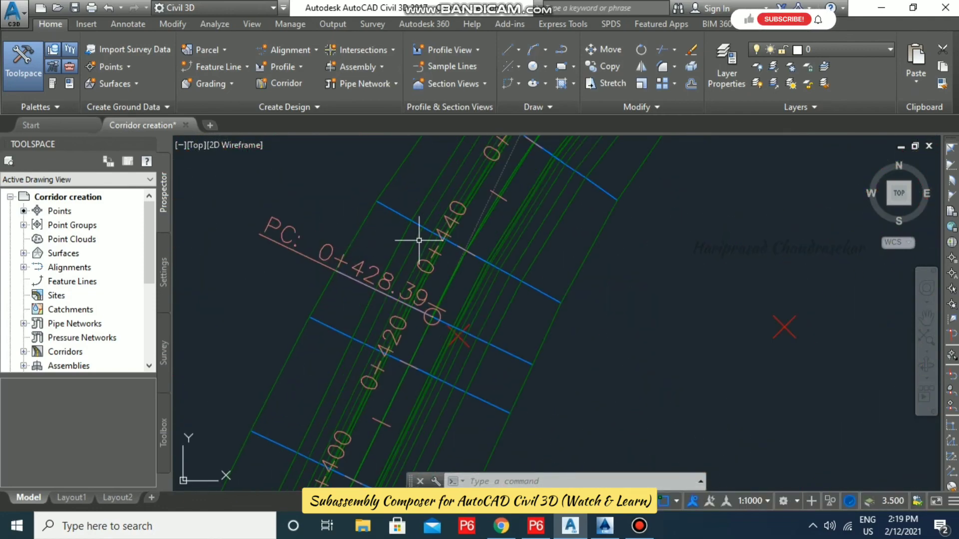
pyautogui.scroll(-3, 634, 278)
pyautogui.scroll(1, 617, 222)
pyautogui.moveTo(612, 220); pyautogui.dragTo(522, 271, button='middle')
pyautogui.scroll(-6, 390, 231)
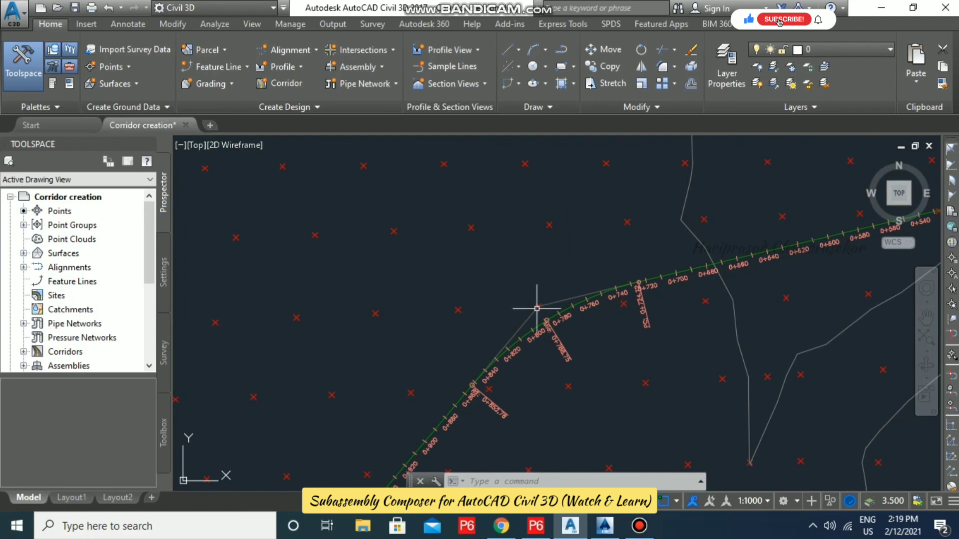
pyautogui.moveTo(536, 309); pyautogui.dragTo(399, 244, button='middle')
# - Define another corridor on Alignment - (3) with profile Layout (3), Assembly - (3) and target surface Surface1
pyautogui.click(280, 82)
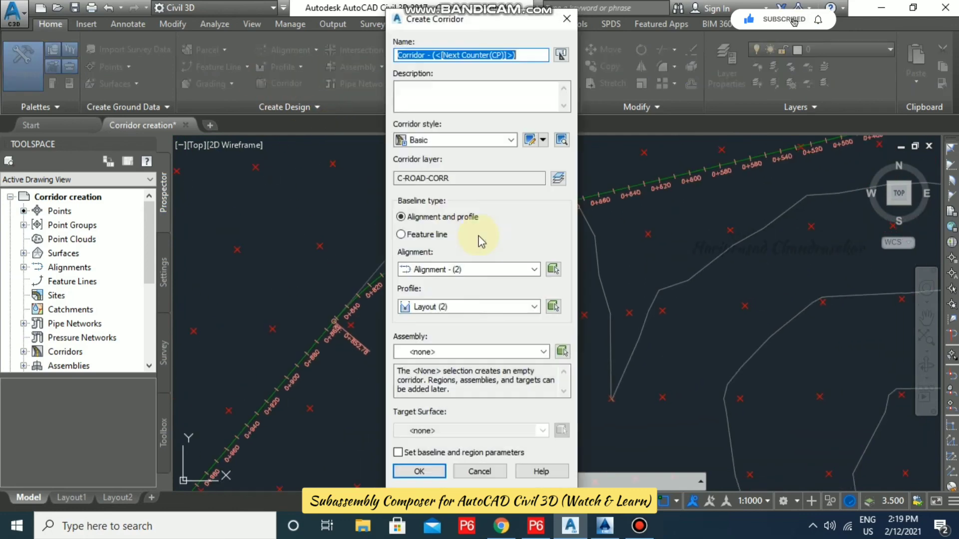
pyautogui.click(534, 270)
pyautogui.click(420, 281)
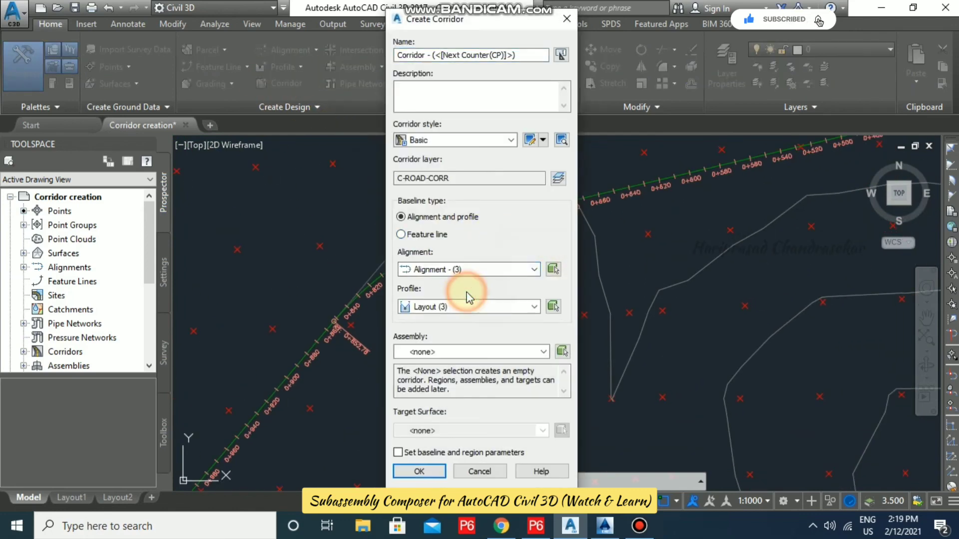
pyautogui.click(534, 307)
pyautogui.click(442, 320)
pyautogui.click(544, 352)
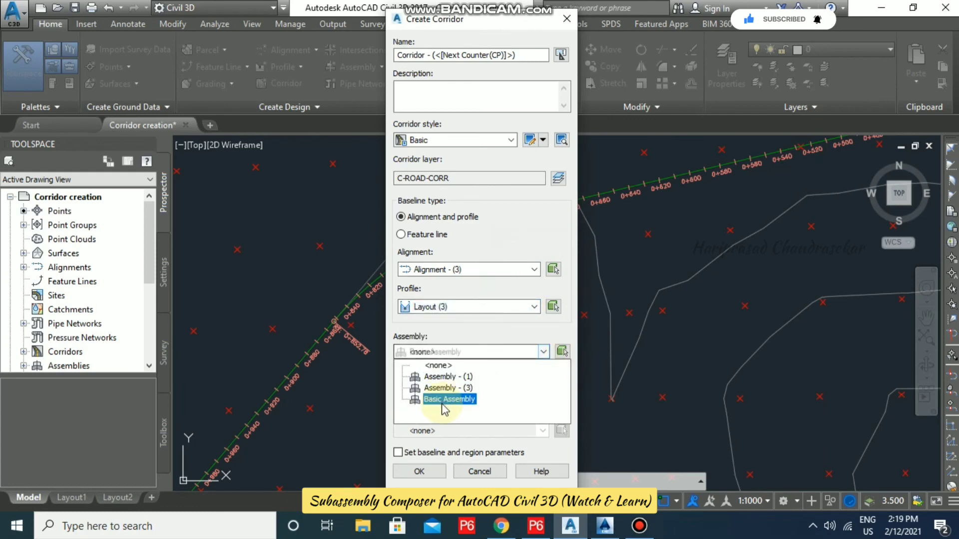
pyautogui.click(449, 387)
pyautogui.click(540, 434)
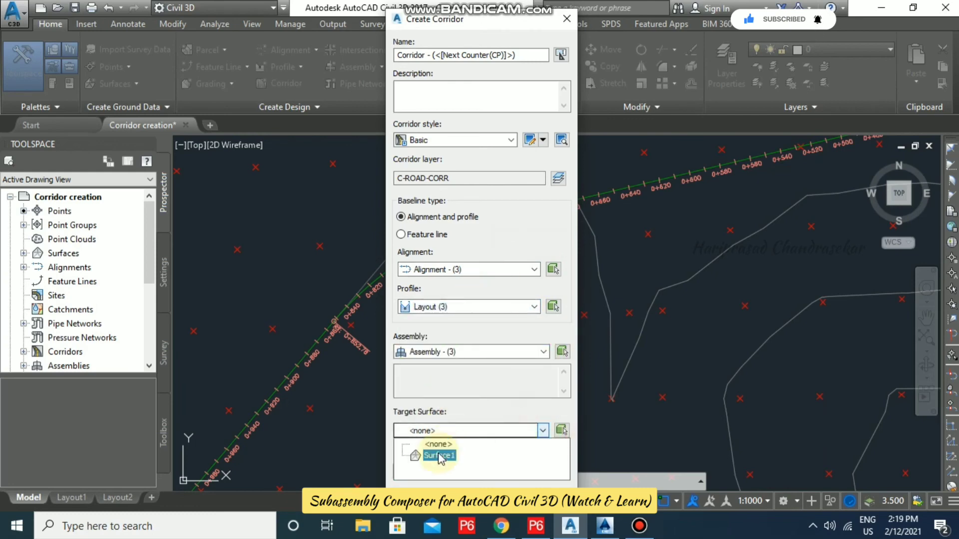
pyautogui.click(438, 455)
# - Create the Alignment - (3) corridor by applying its baseline and region parameters, rebuilding it, and check it around the curve in plan
pyautogui.click(433, 472)
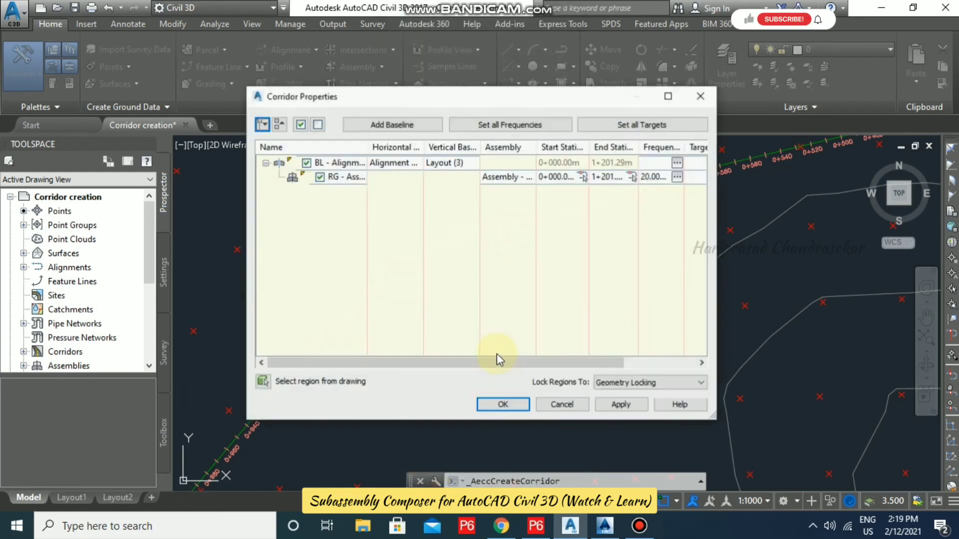
pyautogui.click(622, 404)
pyautogui.click(411, 223)
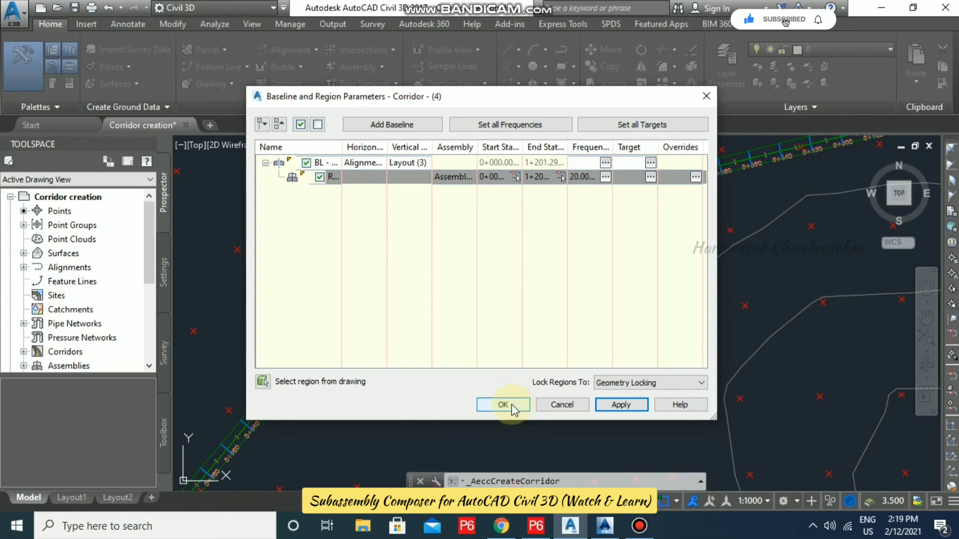
pyautogui.click(502, 405)
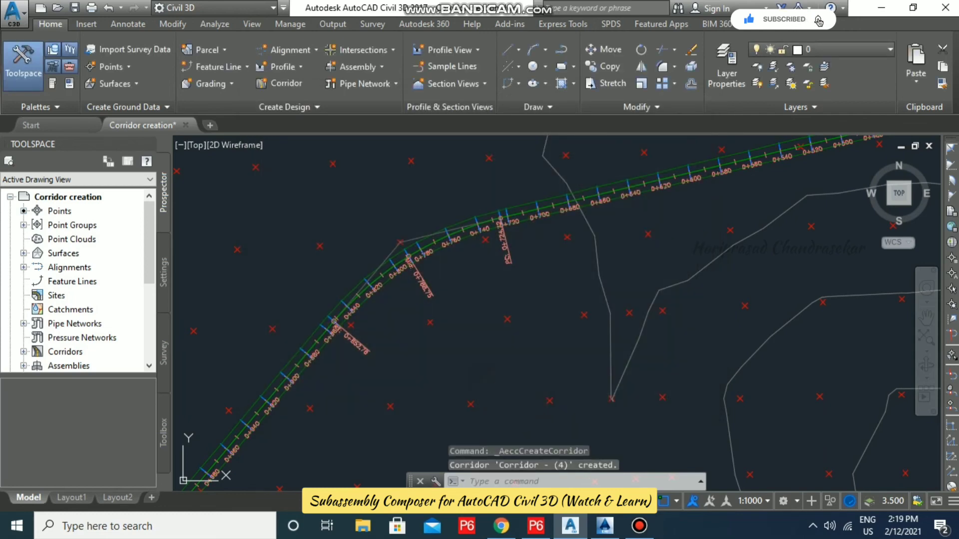
pyautogui.scroll(-4, 435, 327)
pyautogui.scroll(8, 419, 316)
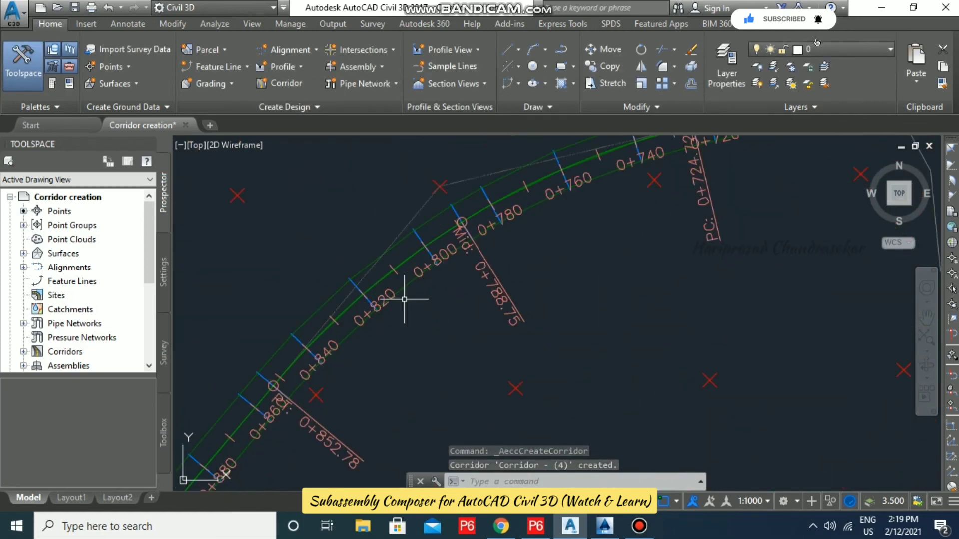
pyautogui.scroll(2, 411, 224)
pyautogui.scroll(-6, 425, 251)
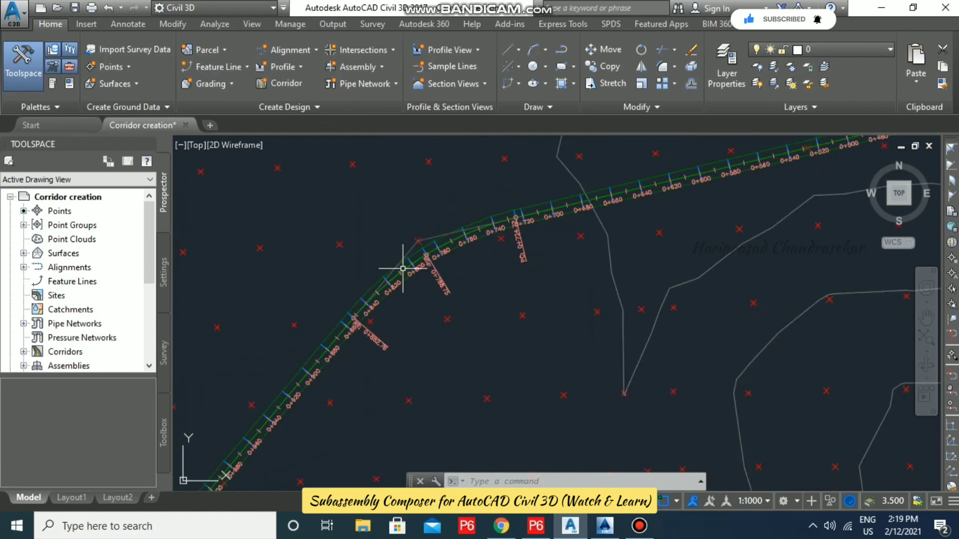
# - Create a sample line group on Alignment - (3) that samples Surface1 and Corridor - (4) with the Road Sample Line style
pyautogui.scroll(3, 319, 381)
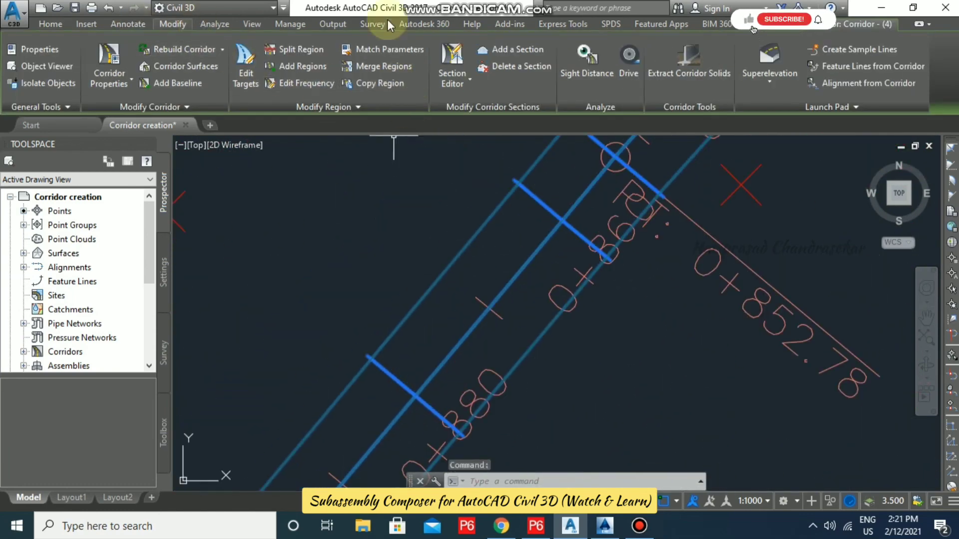
pyautogui.click(51, 24)
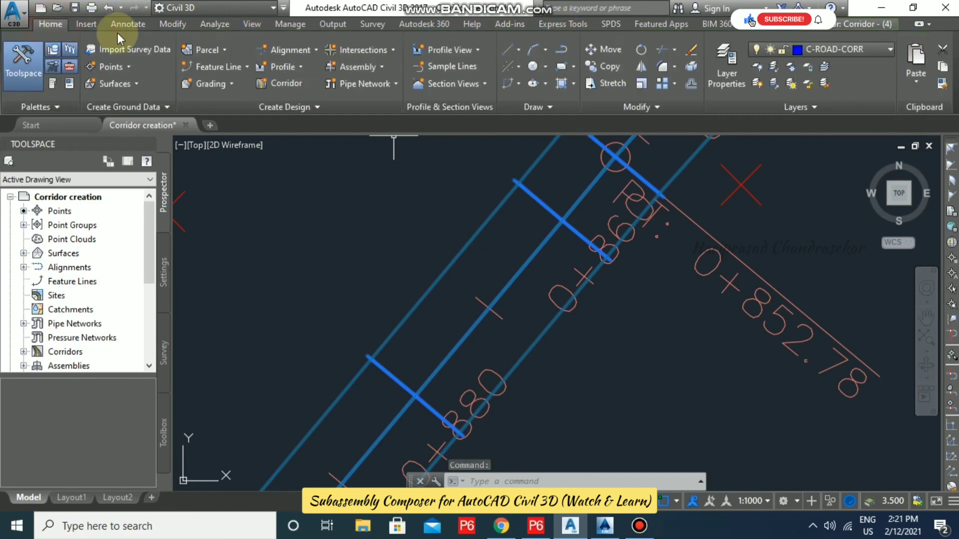
pyautogui.click(460, 68)
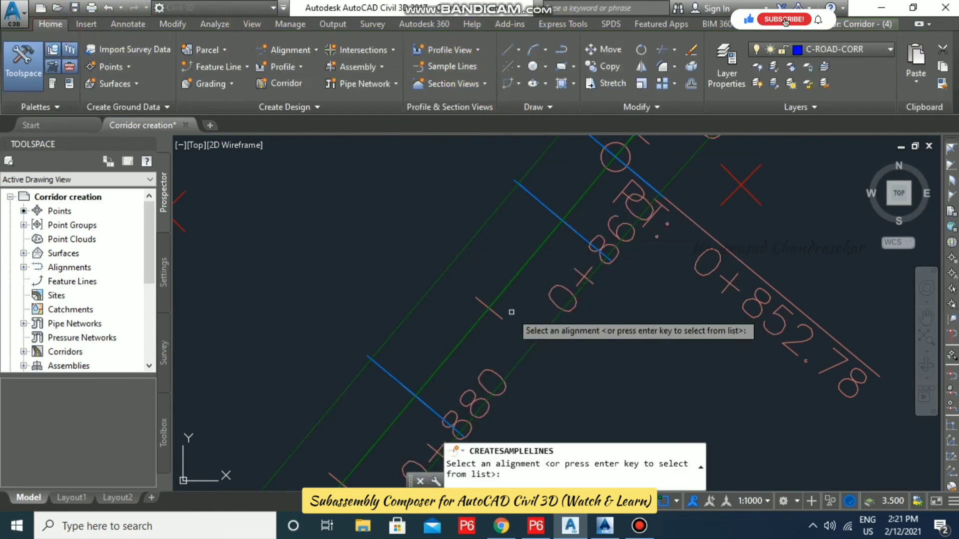
pyautogui.press('Return')
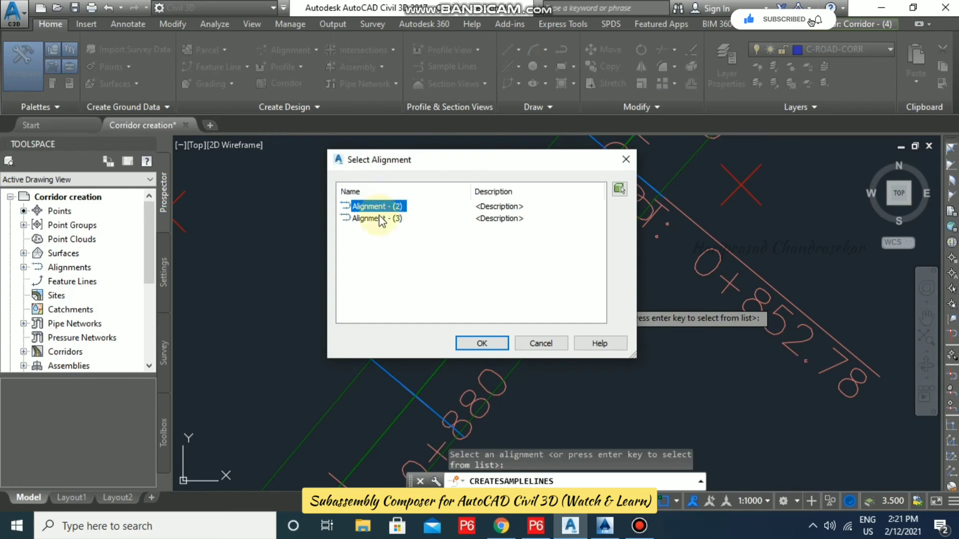
pyautogui.click(379, 220)
pyautogui.click(479, 344)
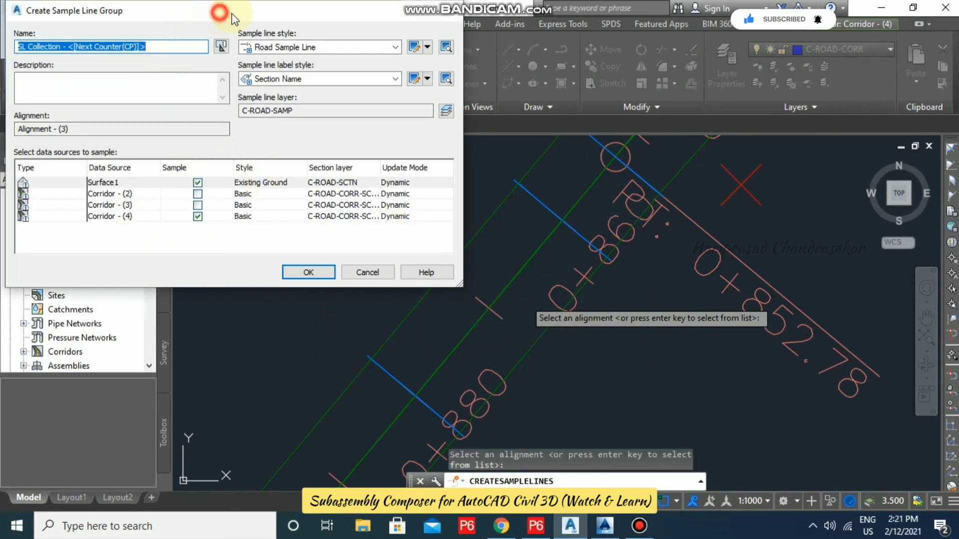
pyautogui.moveTo(220, 13); pyautogui.dragTo(323, 25)
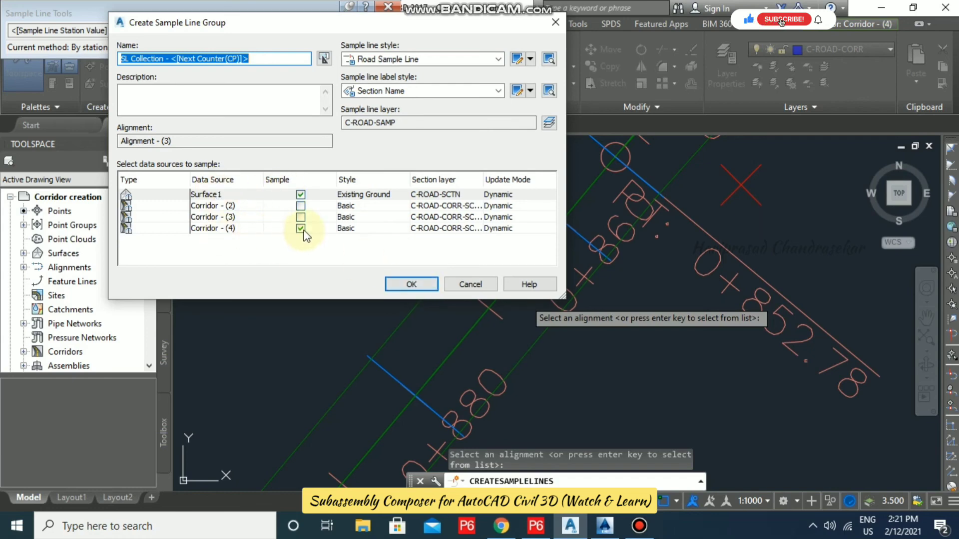
pyautogui.click(417, 283)
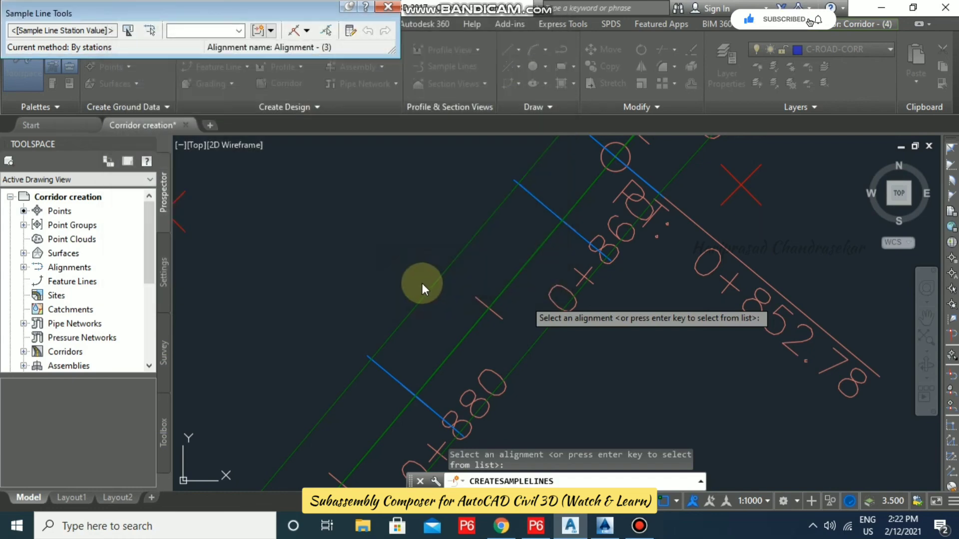
# - Create sample lines by range of stations along the full Alignment - (3), with the left swath width set to 20 m
pyautogui.click(307, 32)
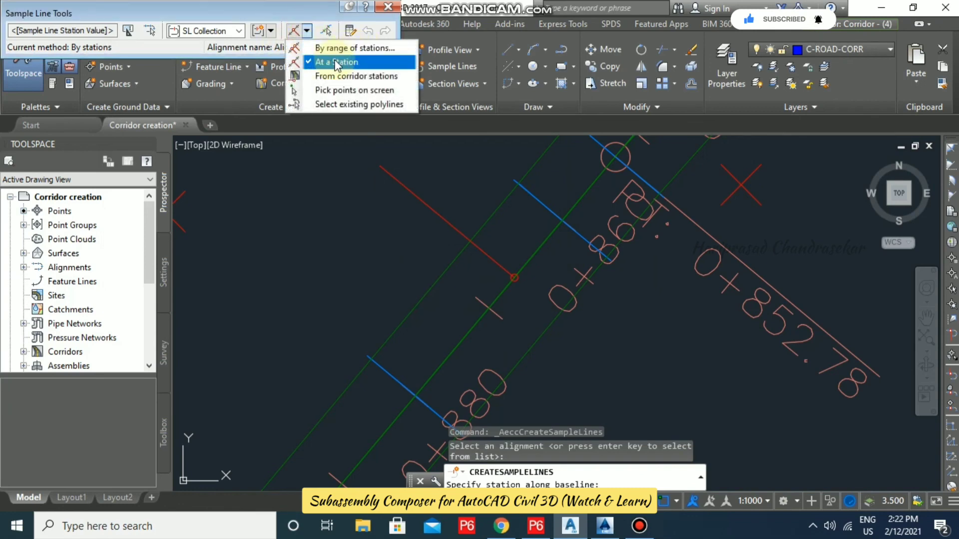
pyautogui.click(345, 48)
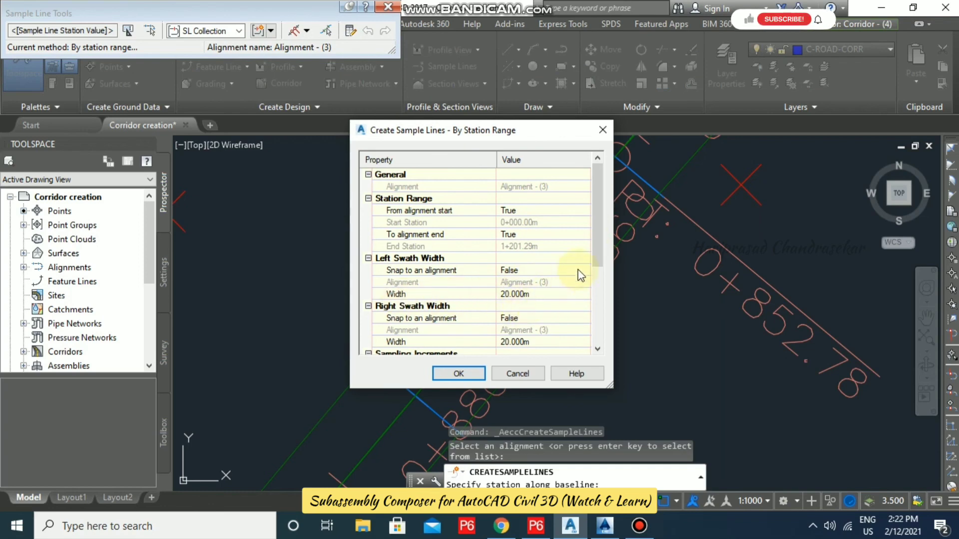
pyautogui.scroll(-2, 581, 276)
pyautogui.click(542, 247)
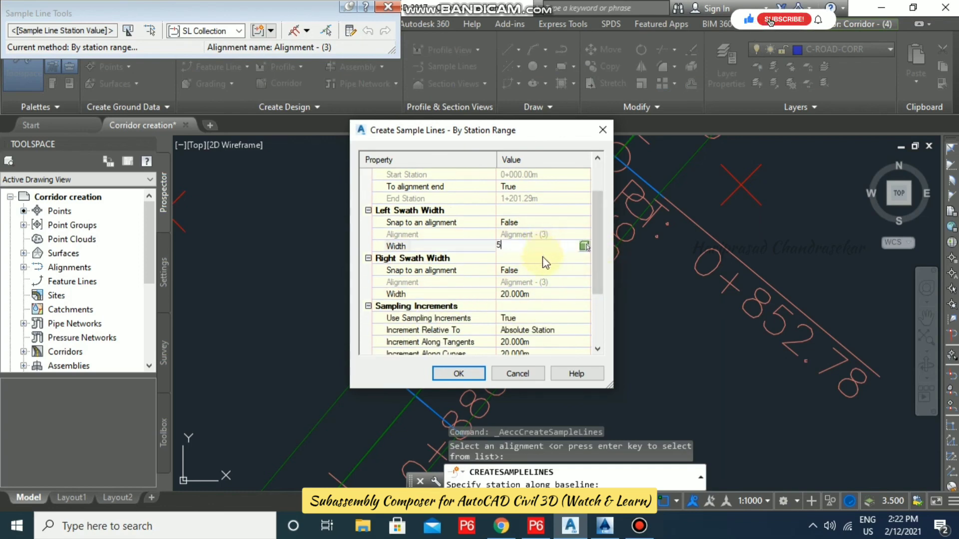
pyautogui.click(542, 292)
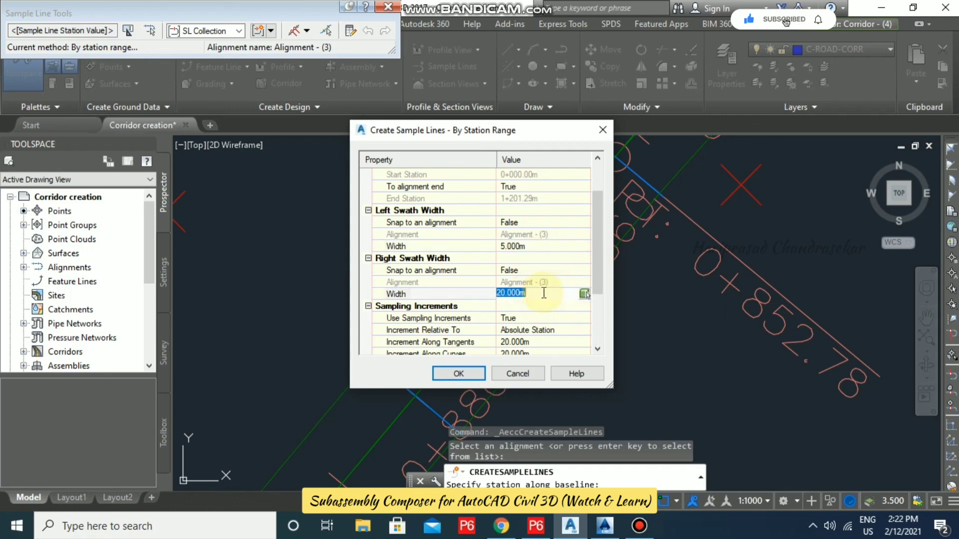
pyautogui.click(543, 250)
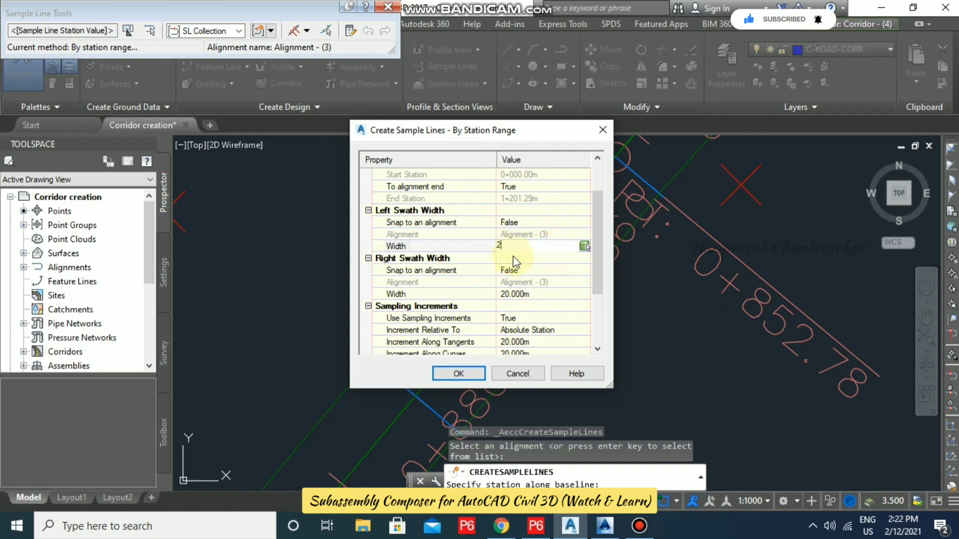
pyautogui.scroll(-3, 603, 268)
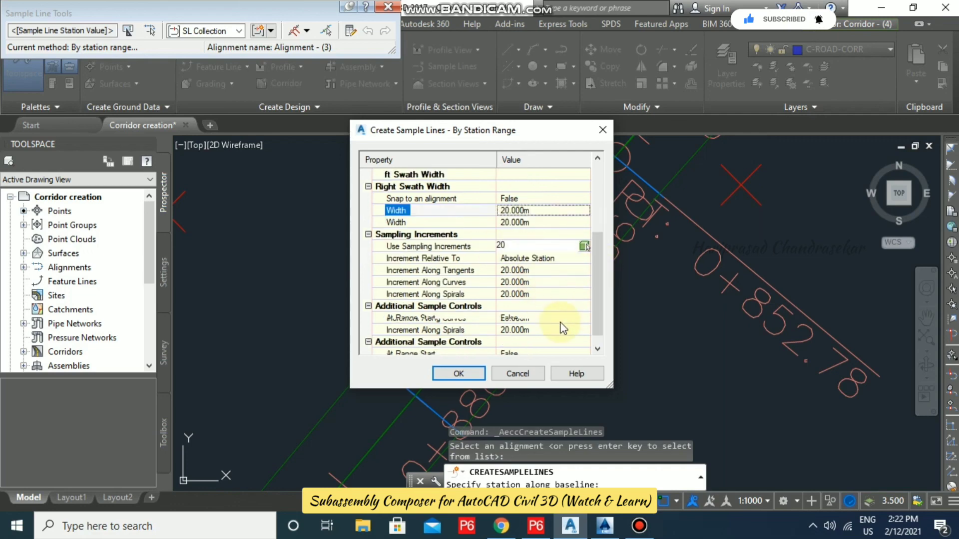
pyautogui.click(466, 371)
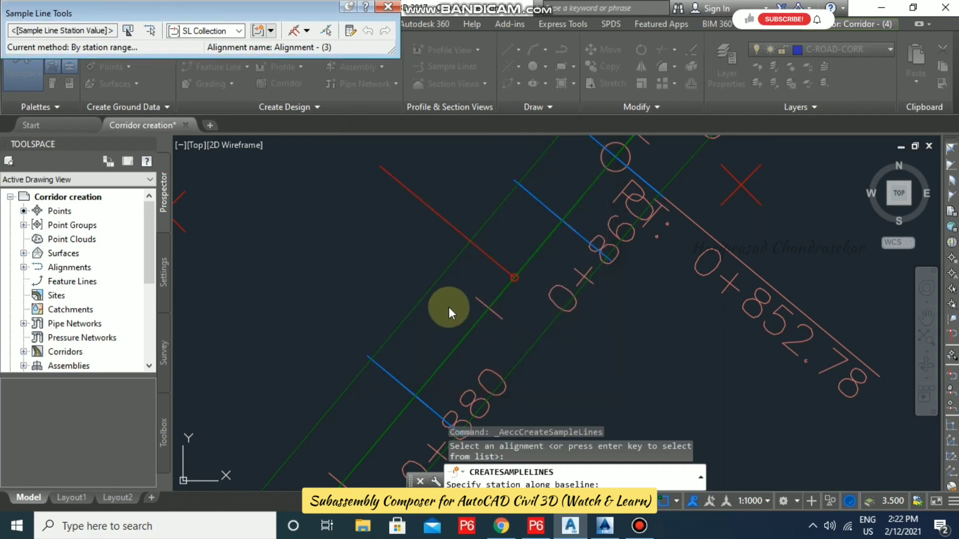
# - Finish the sample line command, close its tools and check the sample lines along the corridor
pyautogui.scroll(-5, 407, 247)
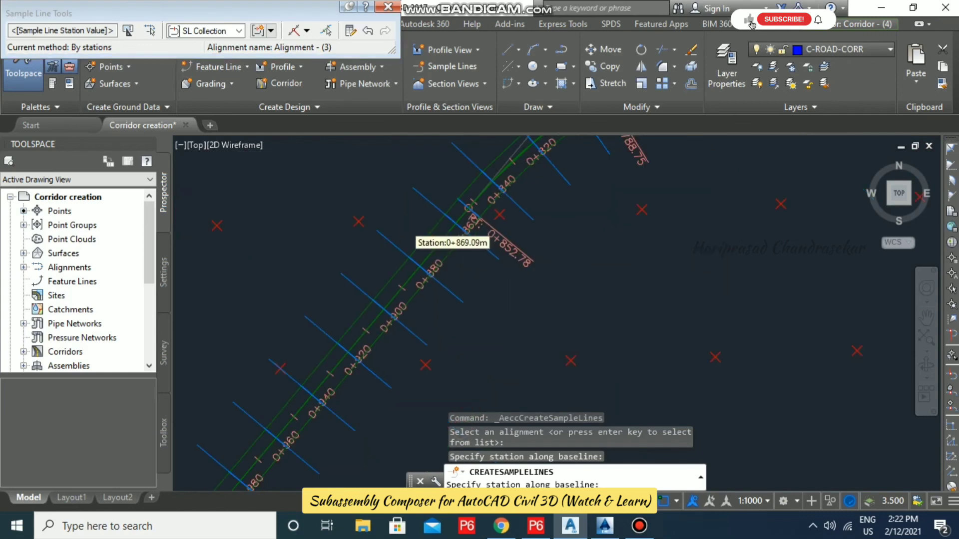
pyautogui.scroll(-2, 423, 232)
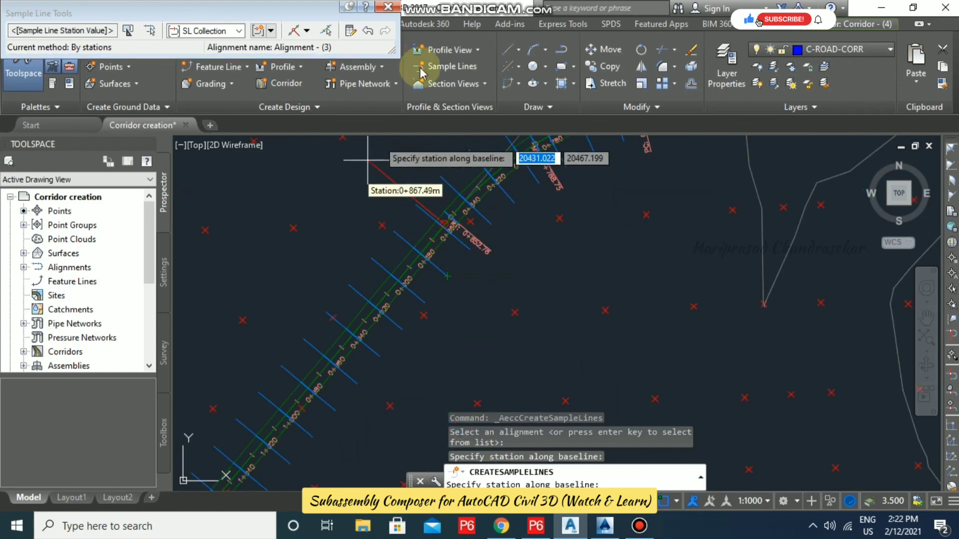
pyautogui.click(388, 7)
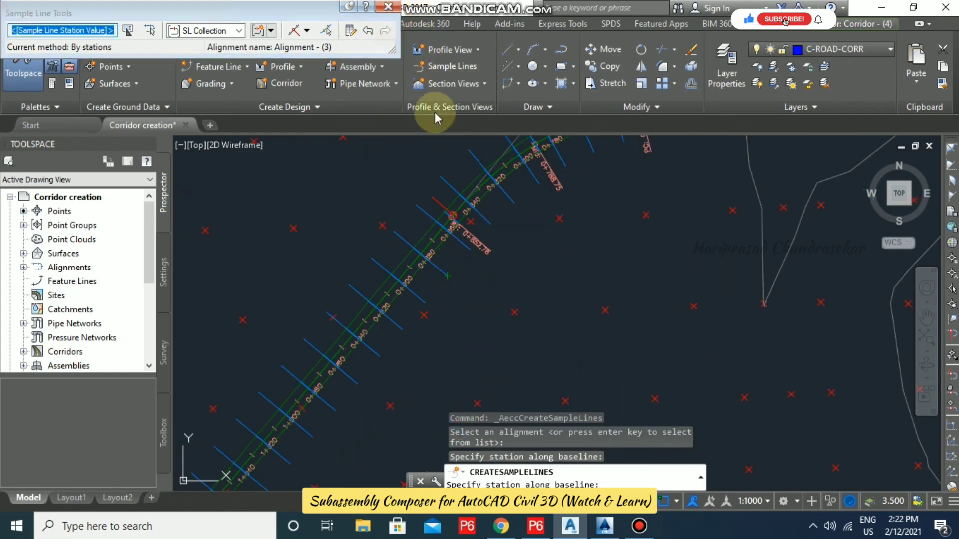
pyautogui.scroll(5, 505, 253)
pyautogui.press('Escape')
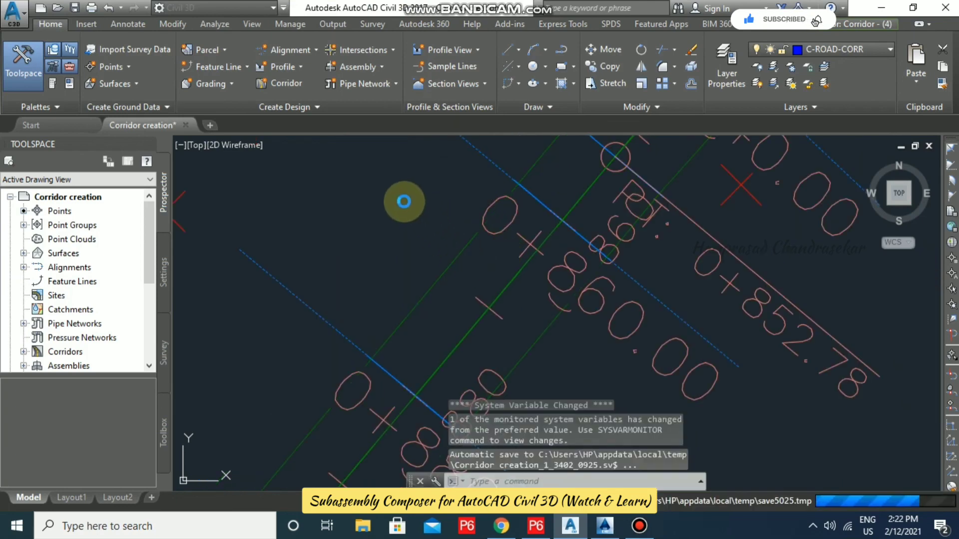
pyautogui.scroll(-2, 402, 203)
pyautogui.press('Escape')
pyautogui.press('Escape')
pyautogui.scroll(-8, 396, 199)
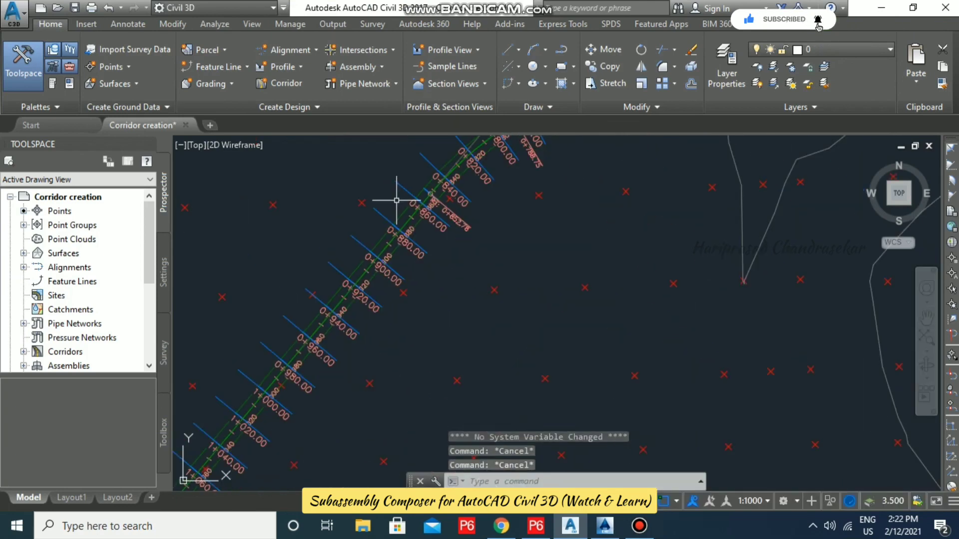
# - Set up multiple section views for Alignment - (3) and SL Collection - 1, keeping the default placement, offset, elevation and Offsets Only band settings
pyautogui.moveTo(467, 258); pyautogui.dragTo(408, 324, button='middle')
pyautogui.scroll(-4, 408, 323)
pyautogui.moveTo(679, 251)
pyautogui.mouseDown(button='middle')
pyautogui.moveTo(445, 215)
pyautogui.moveTo(441, 280)
pyautogui.mouseUp(button='middle')
pyautogui.scroll(4, 443, 265)
pyautogui.moveTo(465, 212); pyautogui.dragTo(440, 275, button='middle')
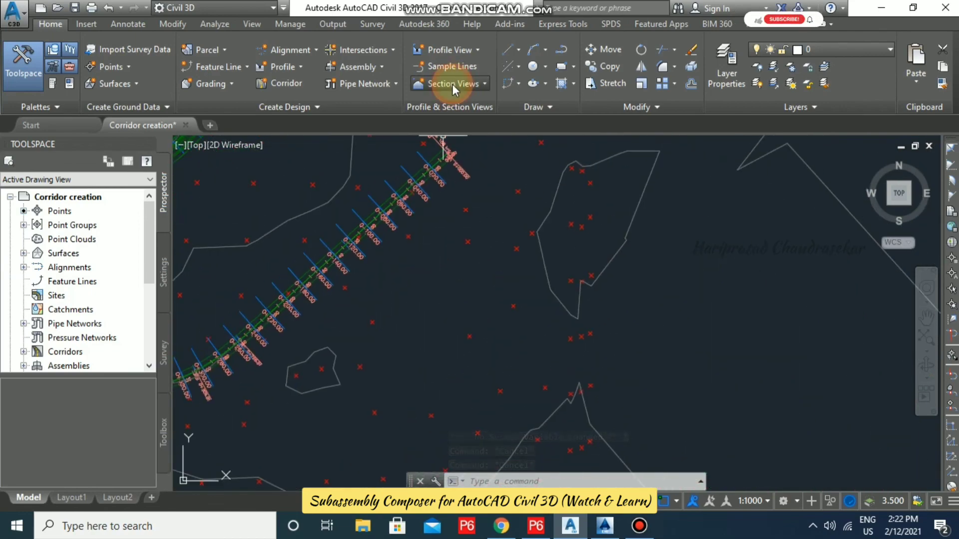
pyautogui.click(452, 83)
pyautogui.click(487, 107)
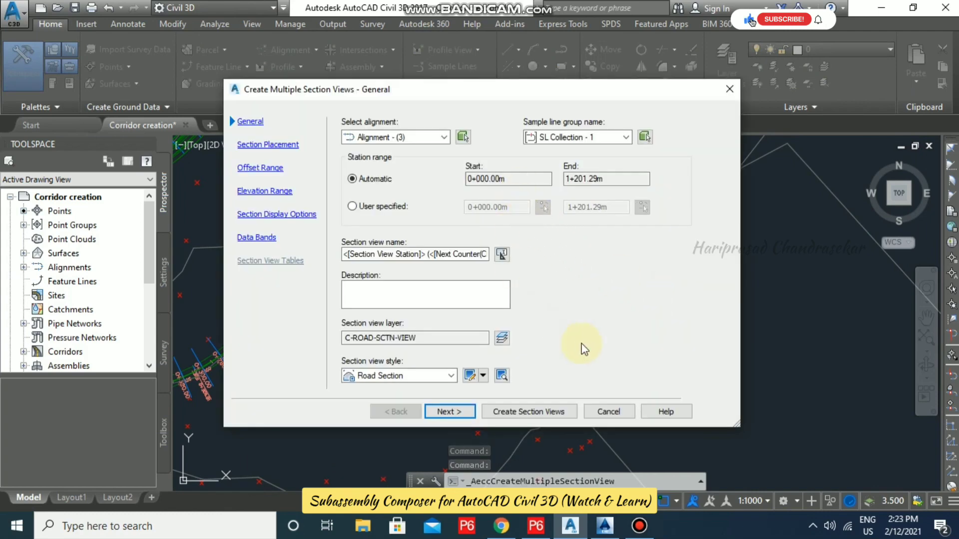
pyautogui.click(450, 410)
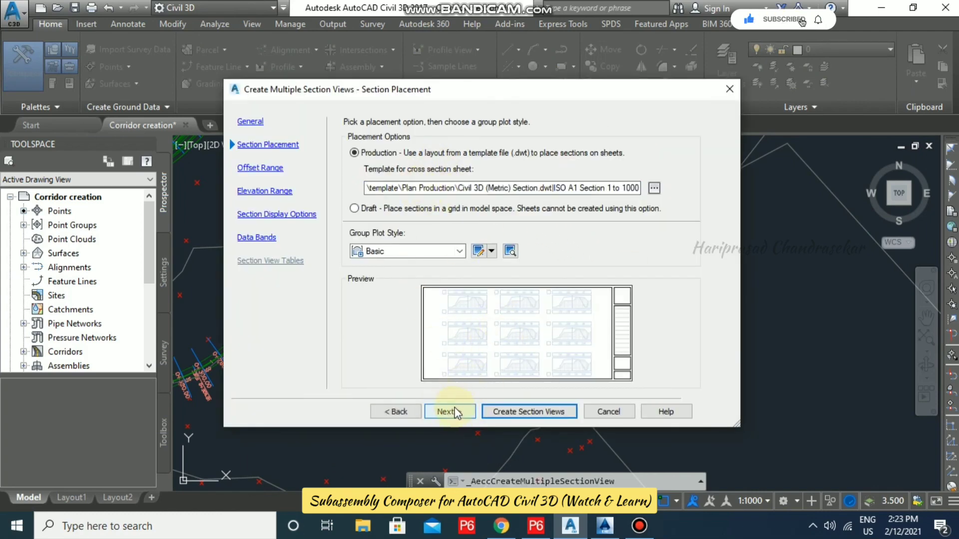
pyautogui.click(453, 410)
pyautogui.click(455, 411)
pyautogui.click(456, 412)
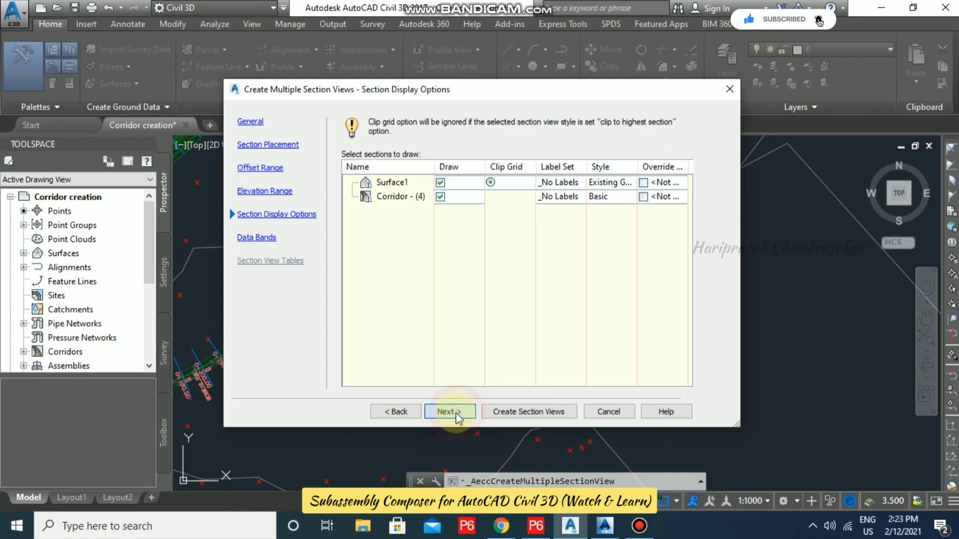
pyautogui.click(455, 412)
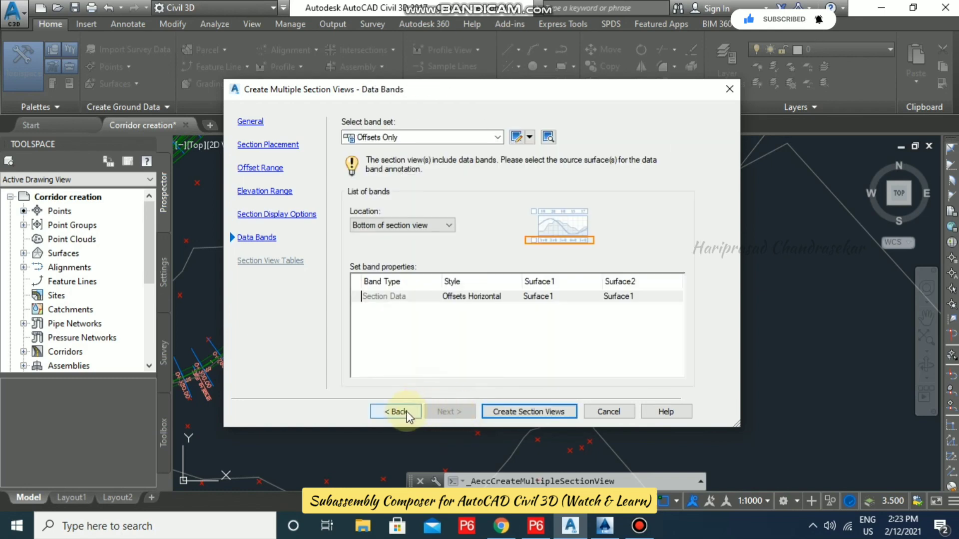
pyautogui.click(399, 411)
pyautogui.click(454, 413)
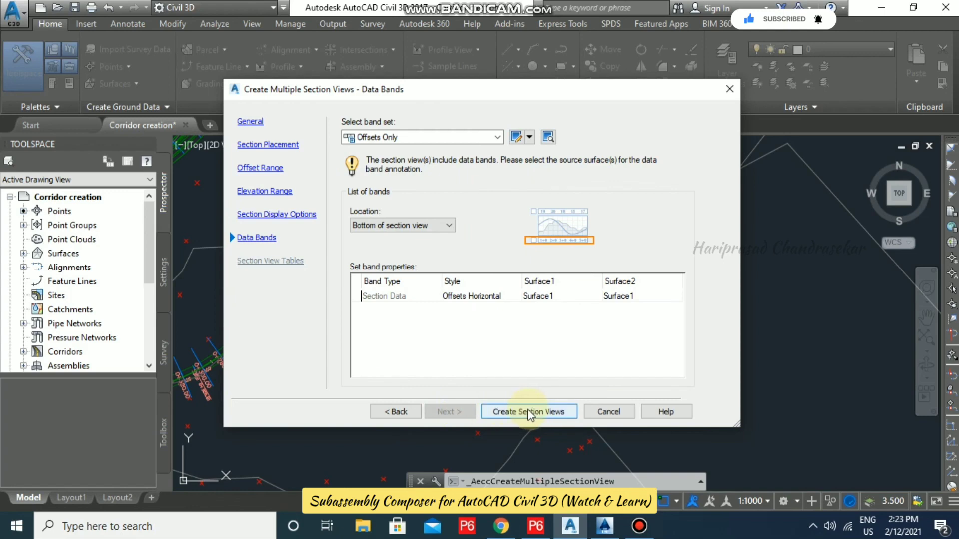
# - Set the label set of both Surface1 and Corridor - (4) to Standard in the section display options
pyautogui.click(396, 412)
pyautogui.click(577, 183)
pyautogui.click(578, 182)
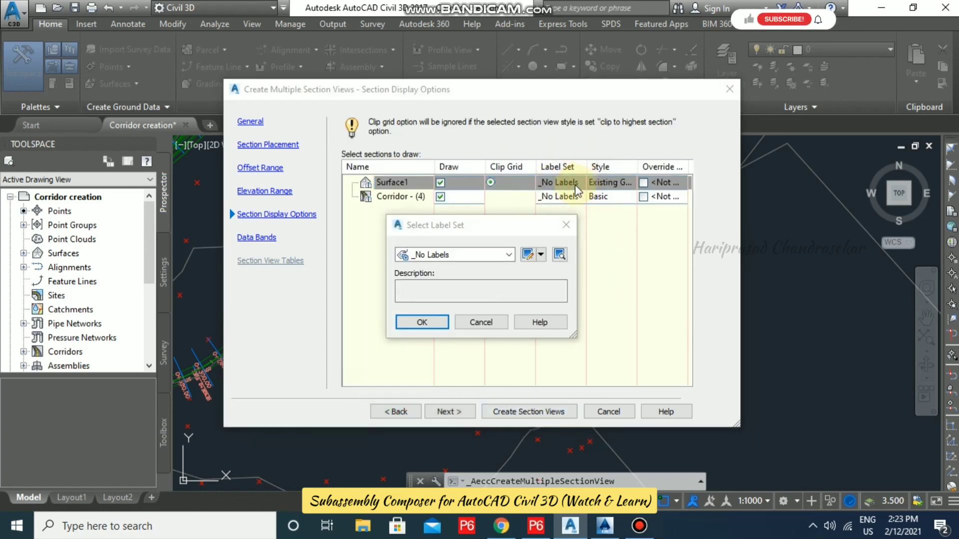
pyautogui.click(508, 255)
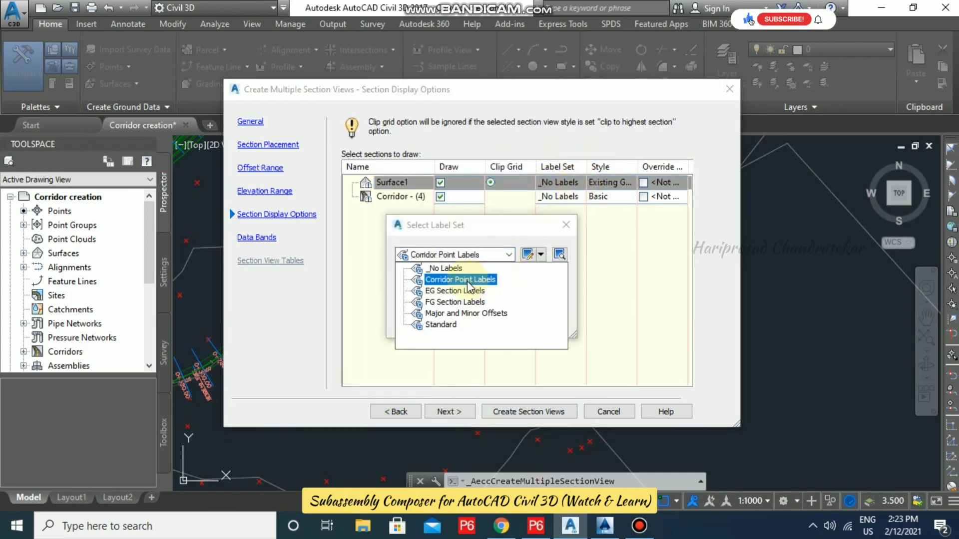
pyautogui.click(464, 313)
pyautogui.click(509, 255)
pyautogui.click(440, 325)
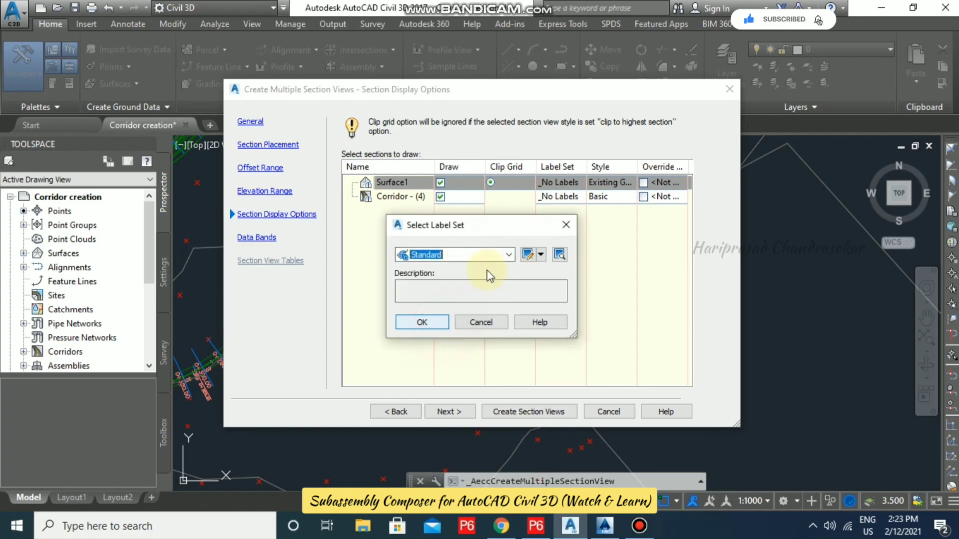
pyautogui.click(422, 322)
pyautogui.click(580, 197)
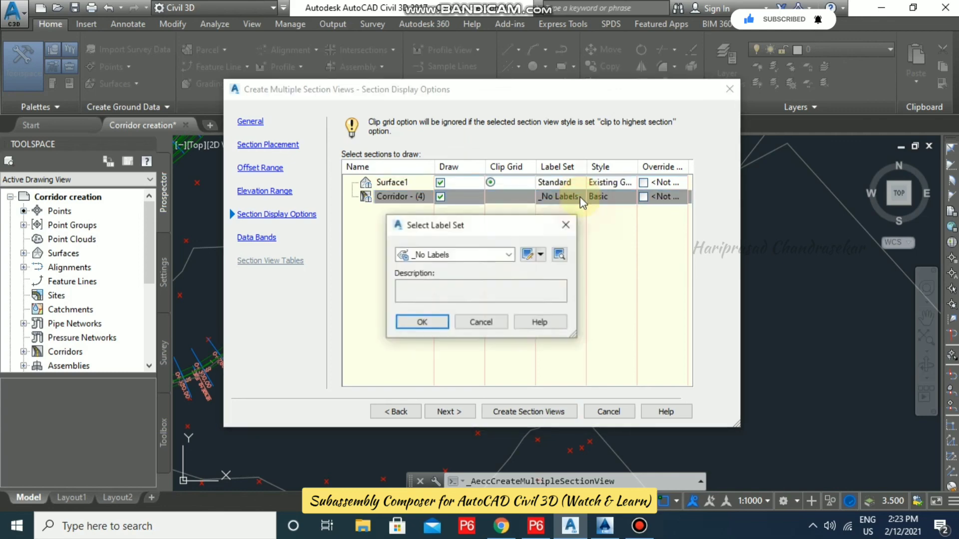
pyautogui.click(498, 260)
pyautogui.click(440, 320)
pyautogui.click(433, 323)
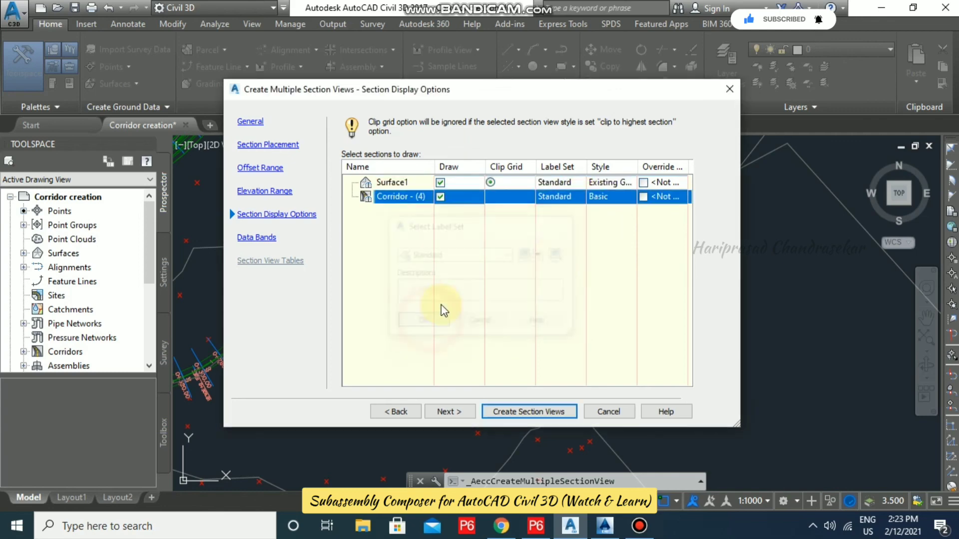
# - Create the section views with their origin in the empty area above the site surface, and inspect the section at 0+020.00
pyautogui.click(548, 411)
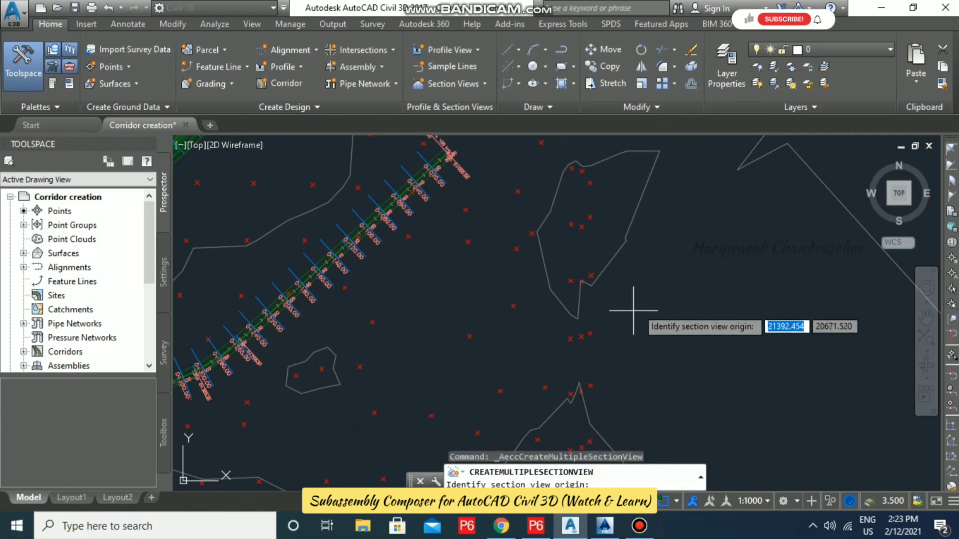
pyautogui.moveTo(649, 300); pyautogui.dragTo(423, 320, button='middle')
pyautogui.scroll(-7, 456, 320)
pyautogui.moveTo(651, 195); pyautogui.dragTo(617, 389, button='middle')
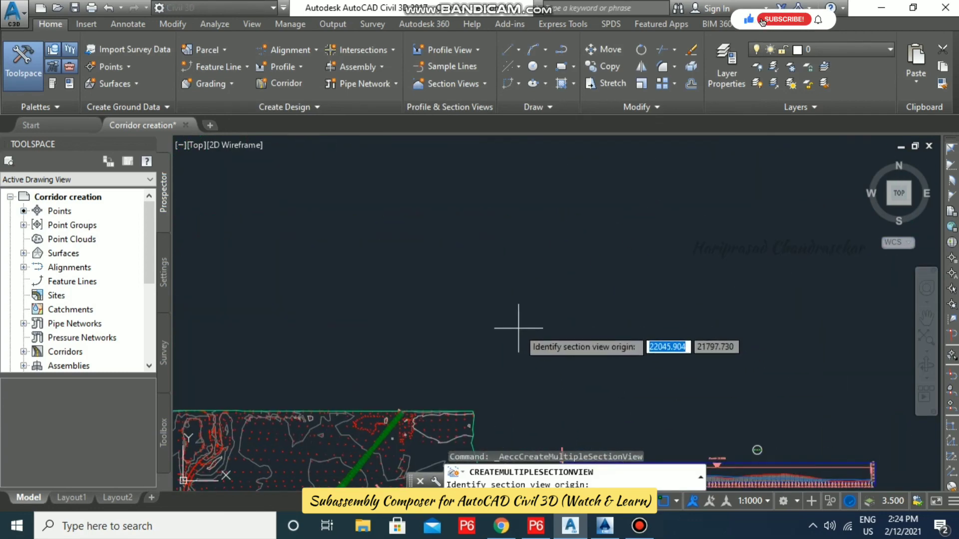
pyautogui.click(519, 326)
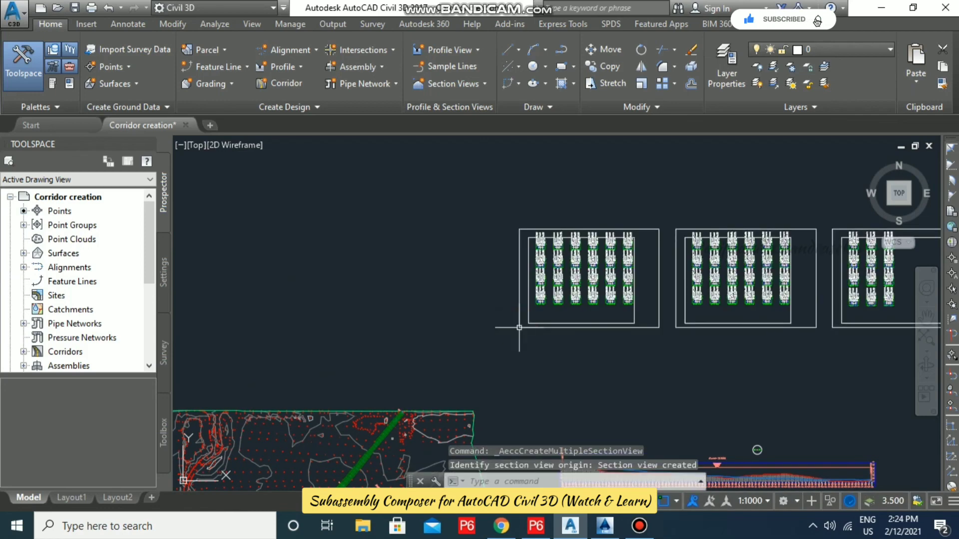
pyautogui.scroll(10, 546, 300)
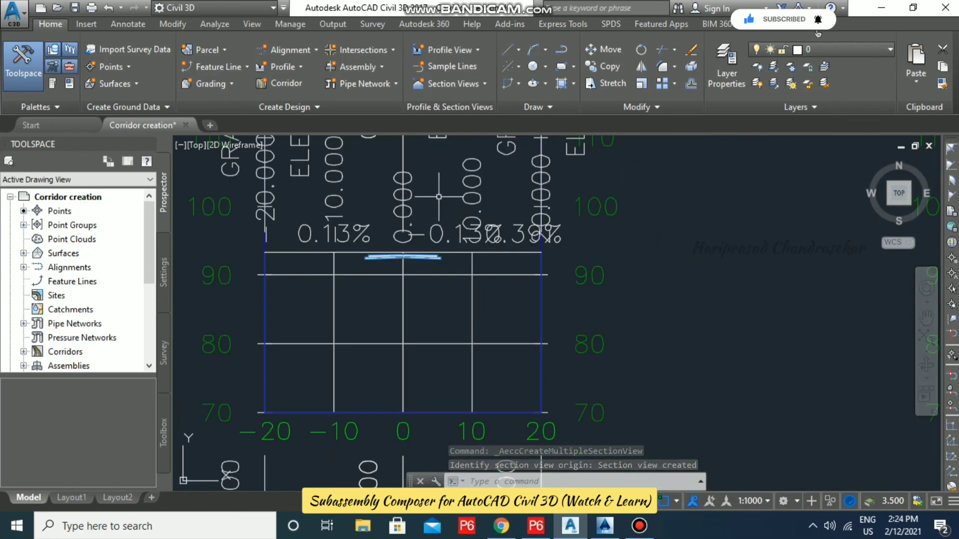
pyautogui.scroll(-4, 517, 293)
pyautogui.scroll(2, 514, 339)
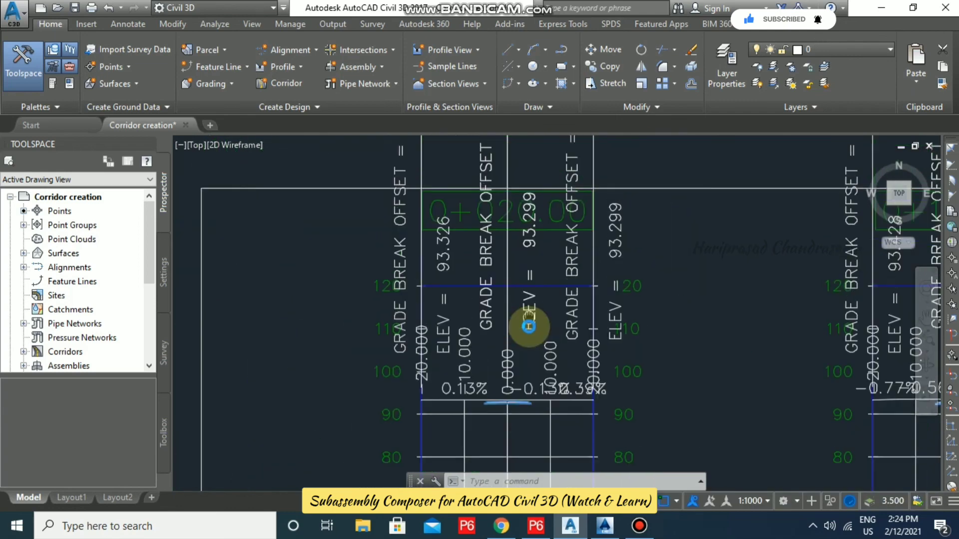
# - Examine the road lane shape against the existing ground line in the section view at 0+020.00
pyautogui.moveTo(507, 412); pyautogui.dragTo(519, 265, button='middle')
pyautogui.scroll(12, 519, 267)
pyautogui.scroll(-7, 539, 232)
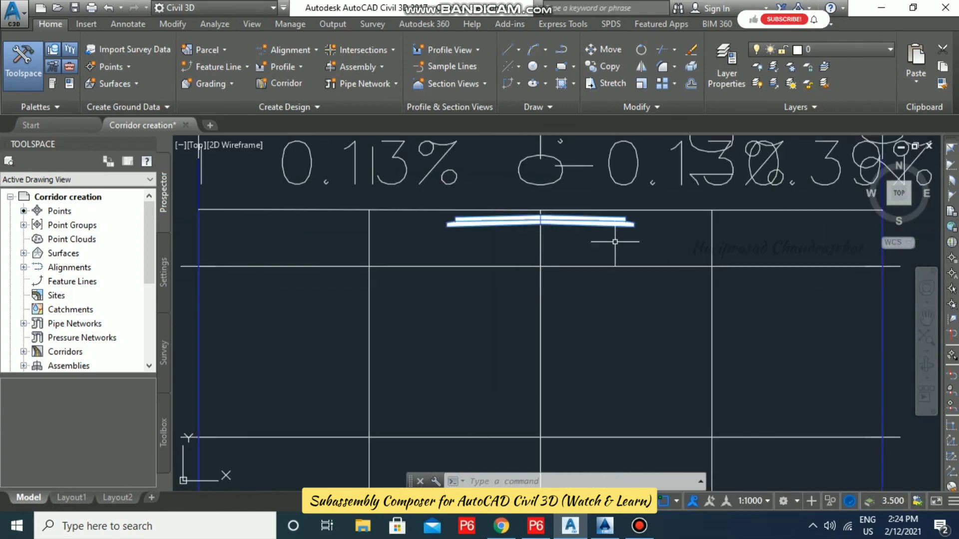
pyautogui.scroll(-2, 652, 238)
pyautogui.click(502, 223)
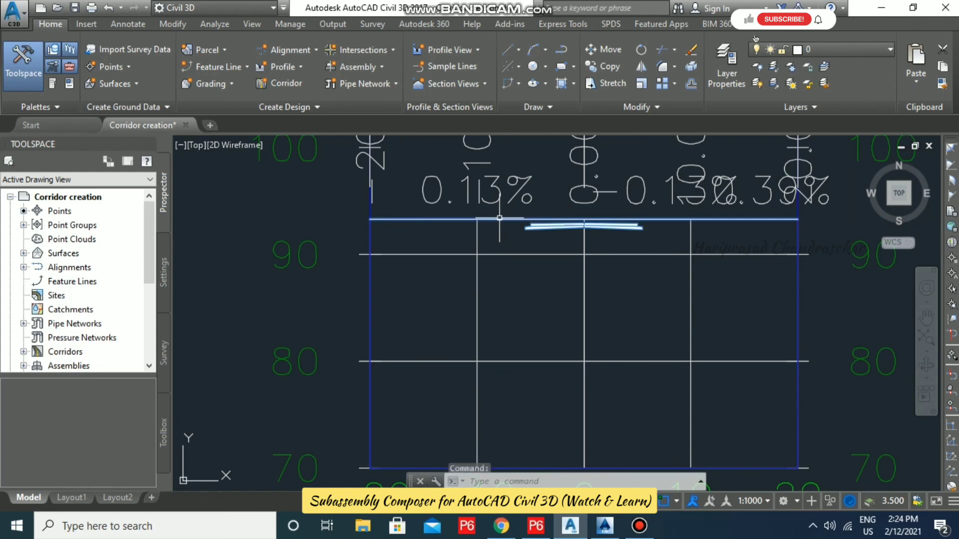
pyautogui.press('Escape')
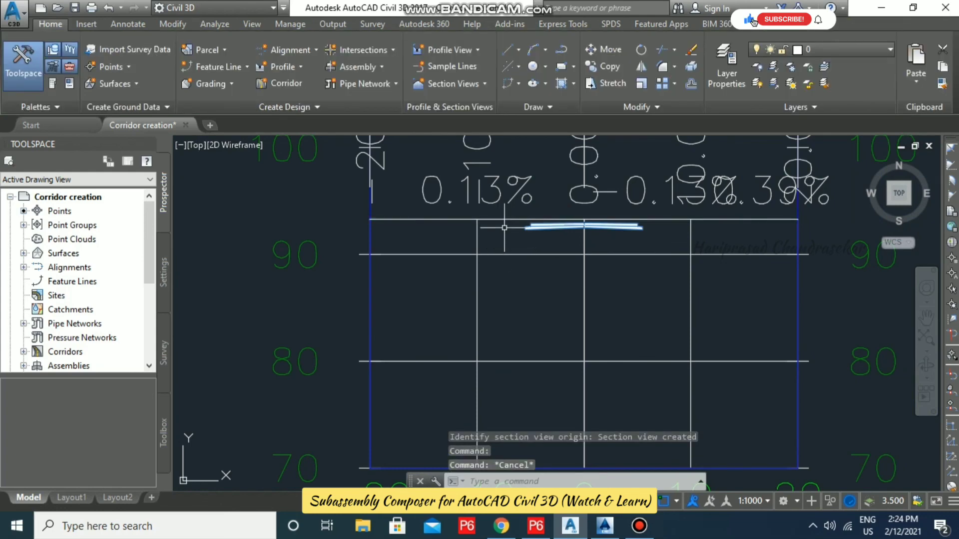
pyautogui.click(500, 254)
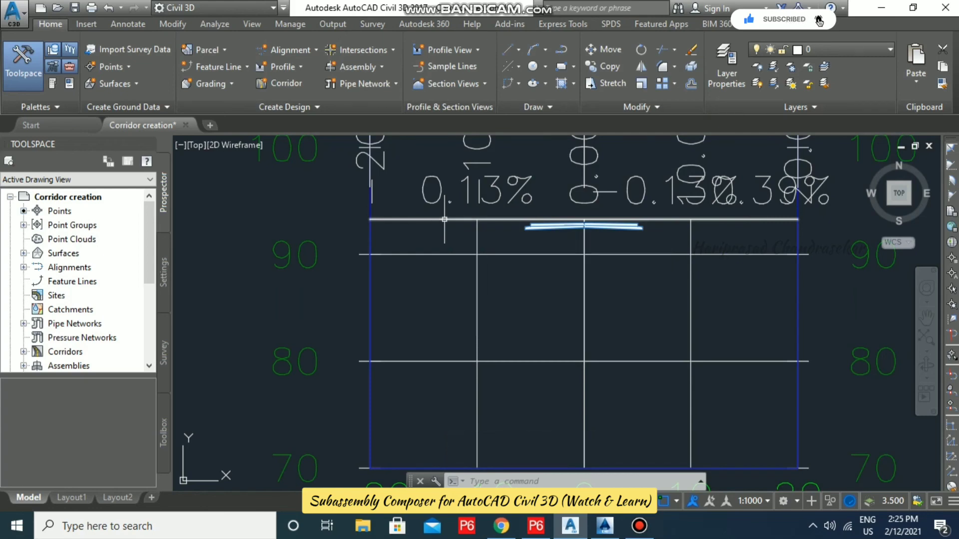
pyautogui.click(475, 238)
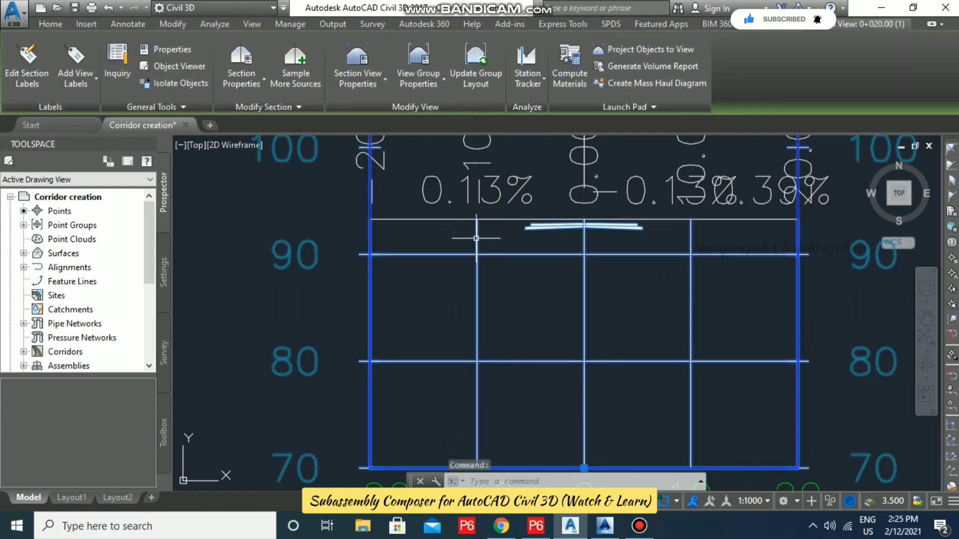
pyautogui.click(361, 86)
pyautogui.click(378, 132)
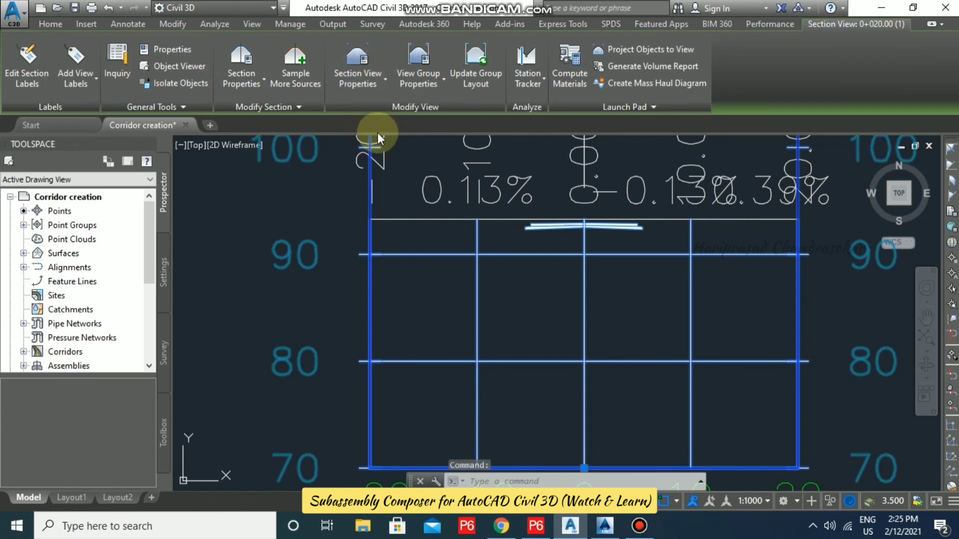
pyautogui.click(42, 230)
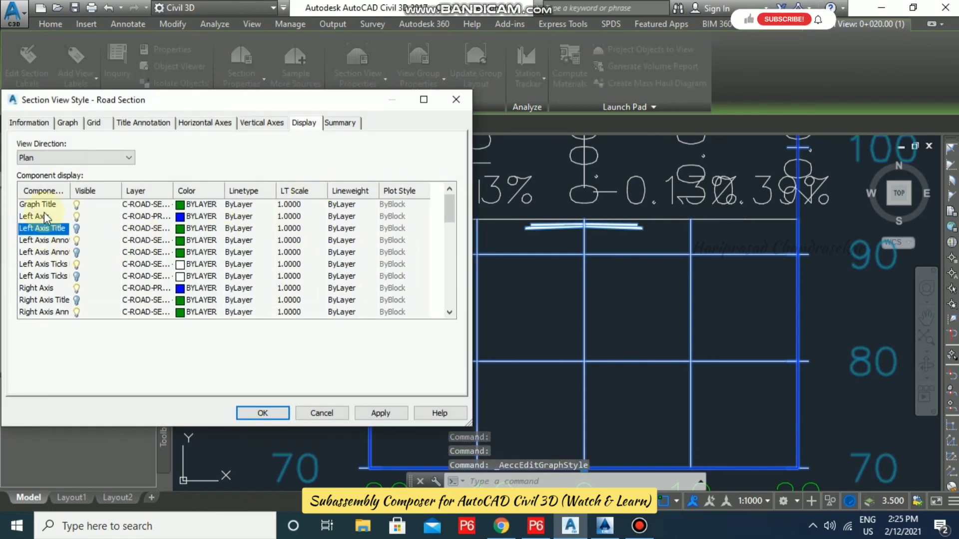
pyautogui.click(38, 205)
pyautogui.click(334, 414)
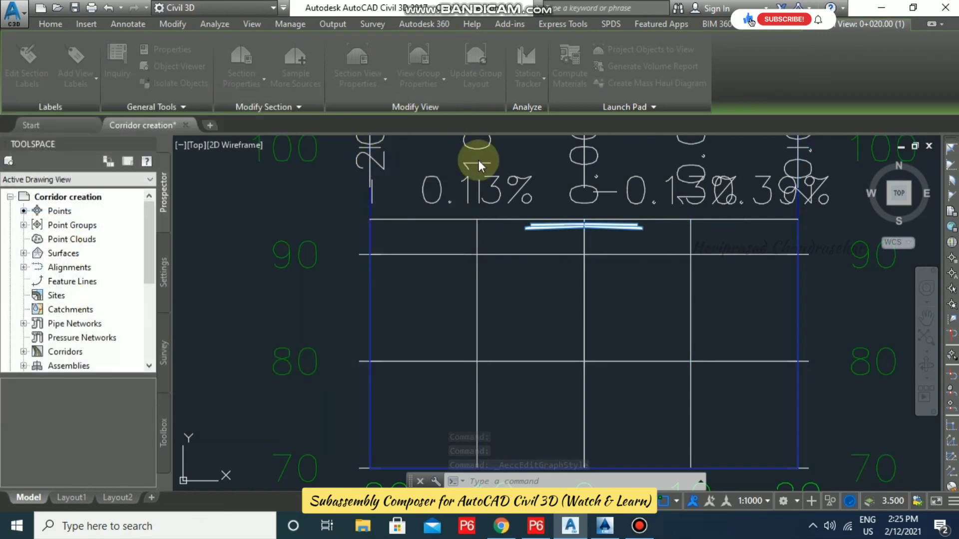
# - Set the Segments colour to magenta in the Existing Ground section style of the ground line at 0+020.00
pyautogui.click(241, 81)
pyautogui.click(258, 133)
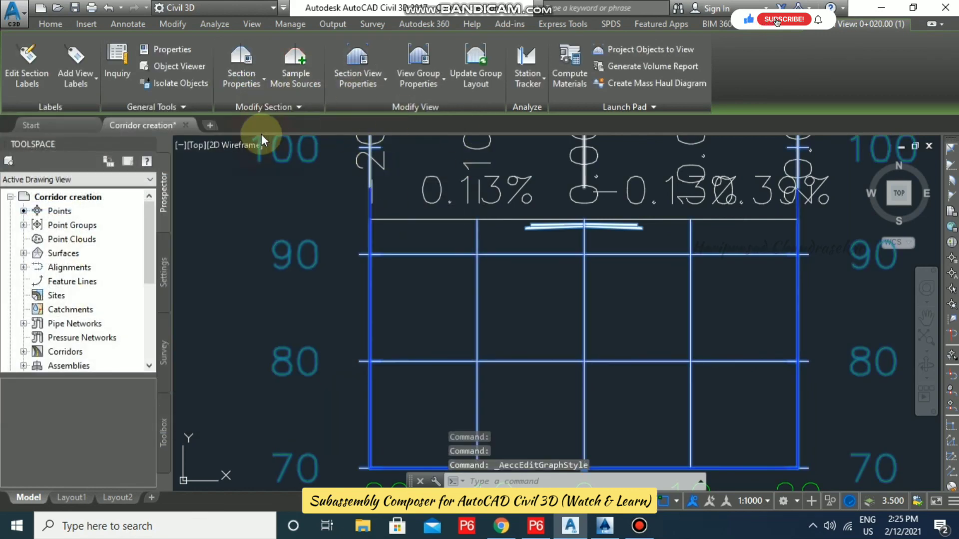
pyautogui.click(391, 220)
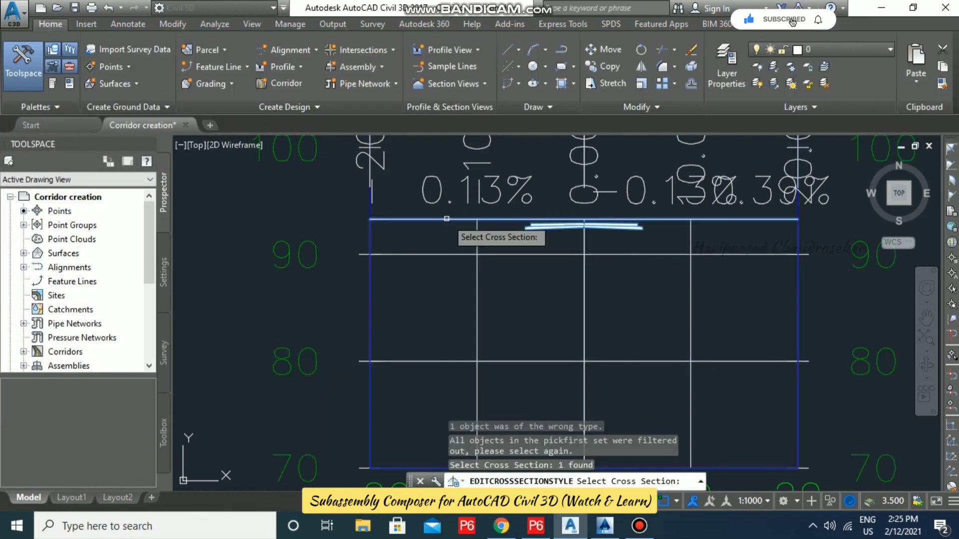
pyautogui.press('Return')
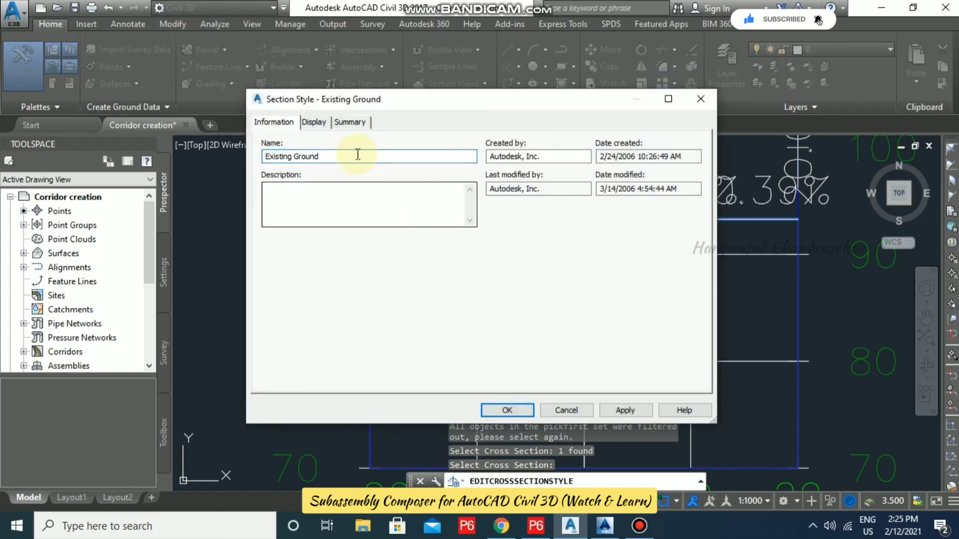
pyautogui.click(327, 124)
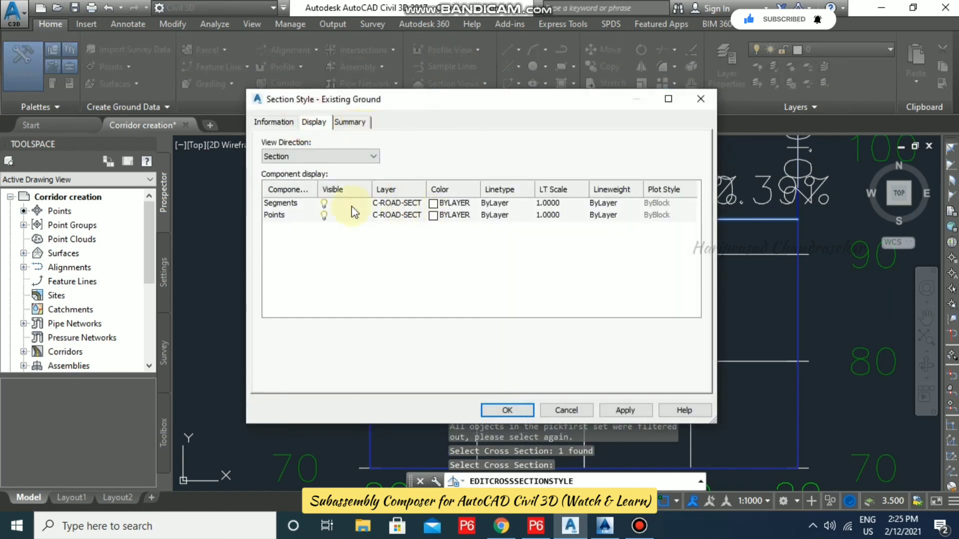
pyautogui.click(433, 203)
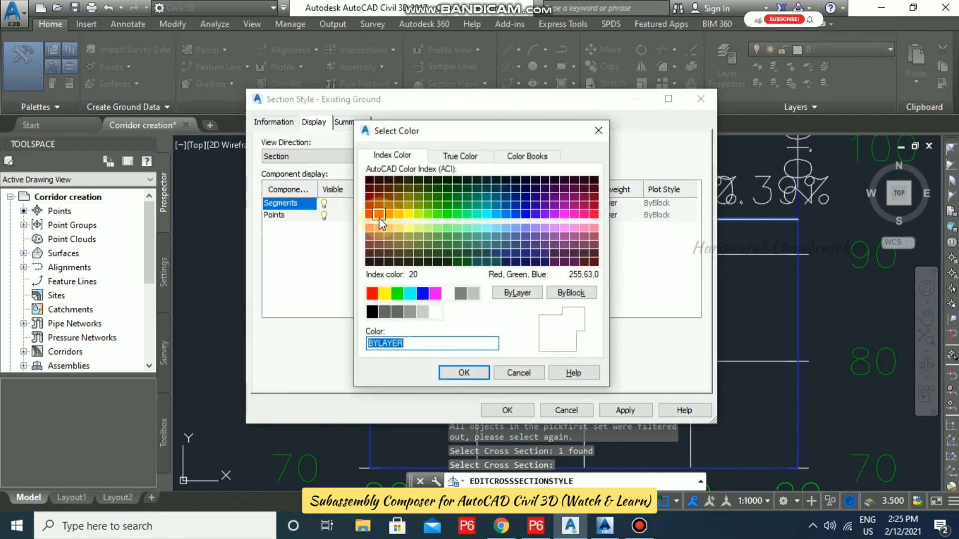
pyautogui.click(435, 294)
pyautogui.click(477, 373)
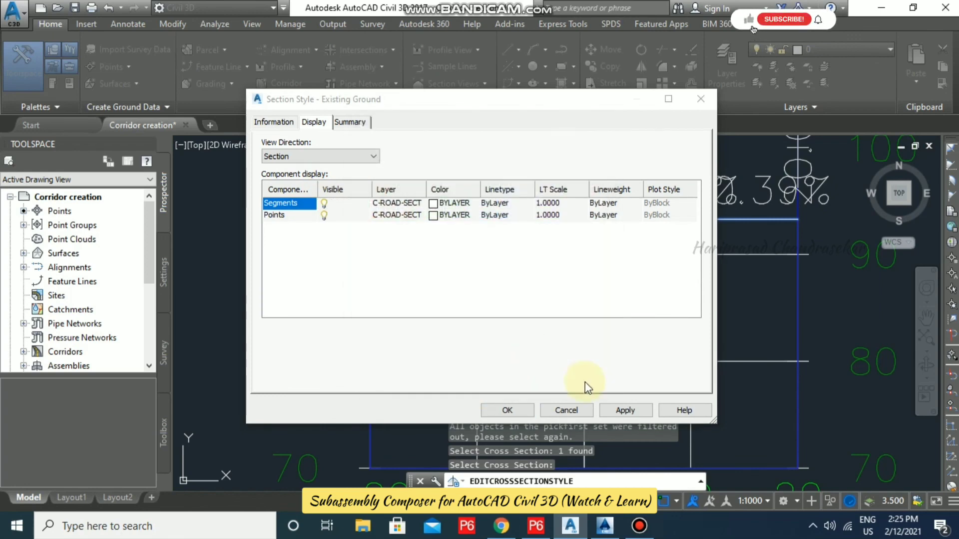
pyautogui.click(625, 410)
pyautogui.click(519, 409)
pyautogui.press('Escape')
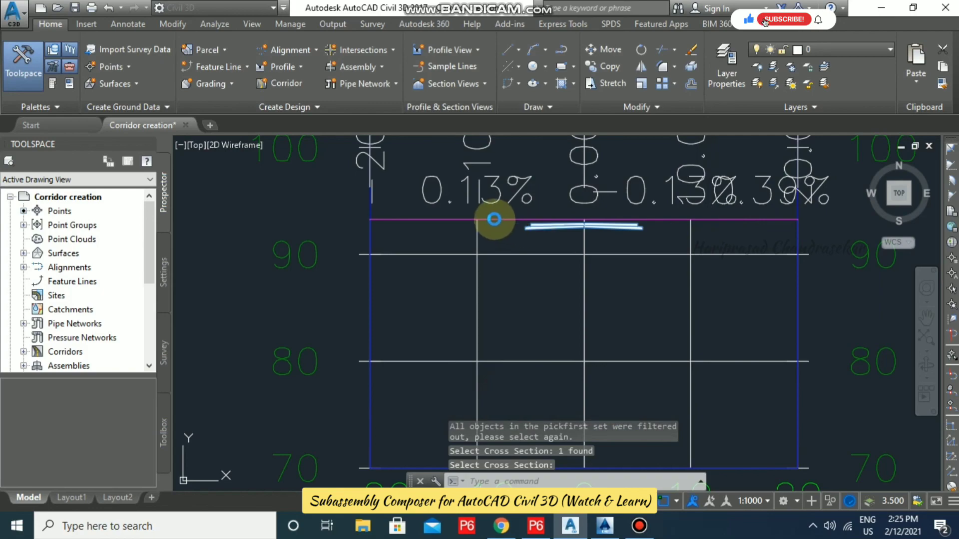
pyautogui.click(507, 217)
pyautogui.press('Escape')
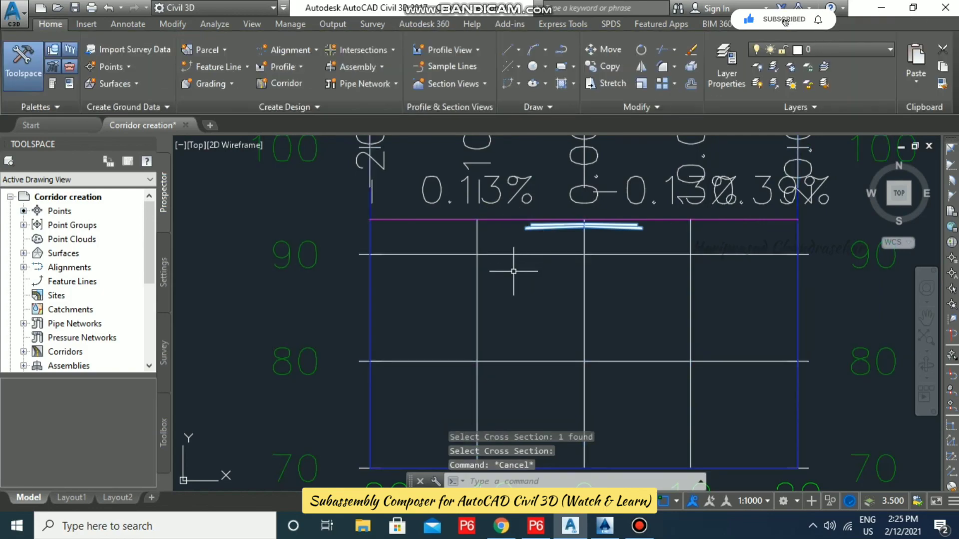
# - Check the road lane against the magenta ground line in the other section views, finishing with an overview of the whole drawing
pyautogui.scroll(-3, 513, 286)
pyautogui.moveTo(666, 303); pyautogui.dragTo(415, 241, button='middle')
pyautogui.moveTo(677, 250); pyautogui.dragTo(530, 265, button='middle')
pyautogui.scroll(4, 702, 219)
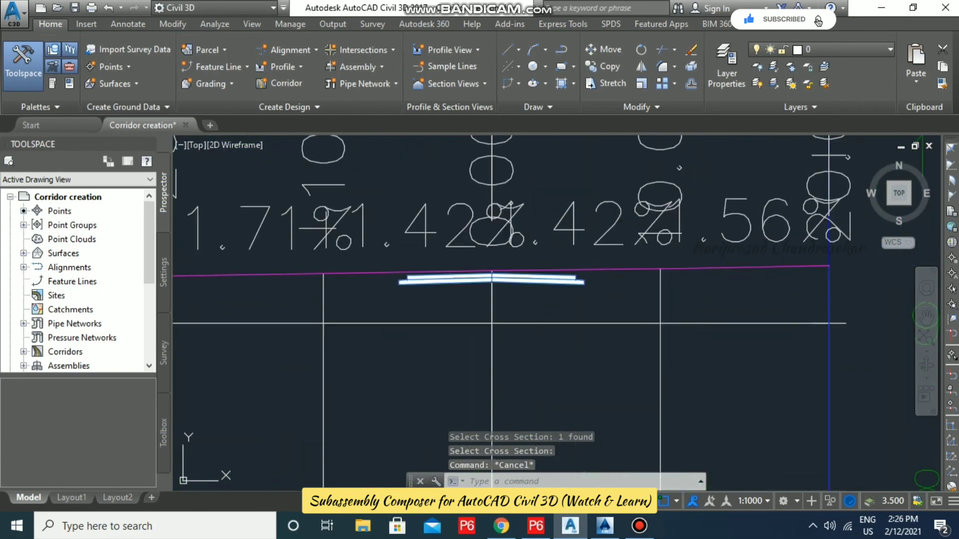
pyautogui.moveTo(622, 302); pyautogui.dragTo(332, 233, button='middle')
pyautogui.scroll(-4, 315, 226)
pyautogui.moveTo(633, 278); pyautogui.dragTo(432, 244, button='middle')
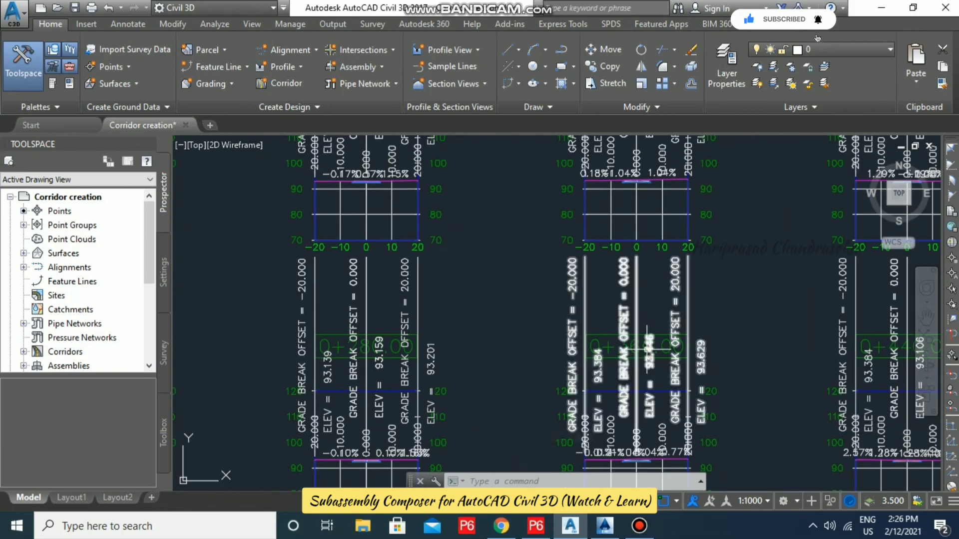
pyautogui.moveTo(647, 339); pyautogui.dragTo(590, 224, button='middle')
pyautogui.scroll(2, 583, 342)
pyautogui.moveTo(709, 449); pyautogui.dragTo(338, 223, button='middle')
pyautogui.scroll(-3, 387, 168)
pyautogui.scroll(6, 520, 342)
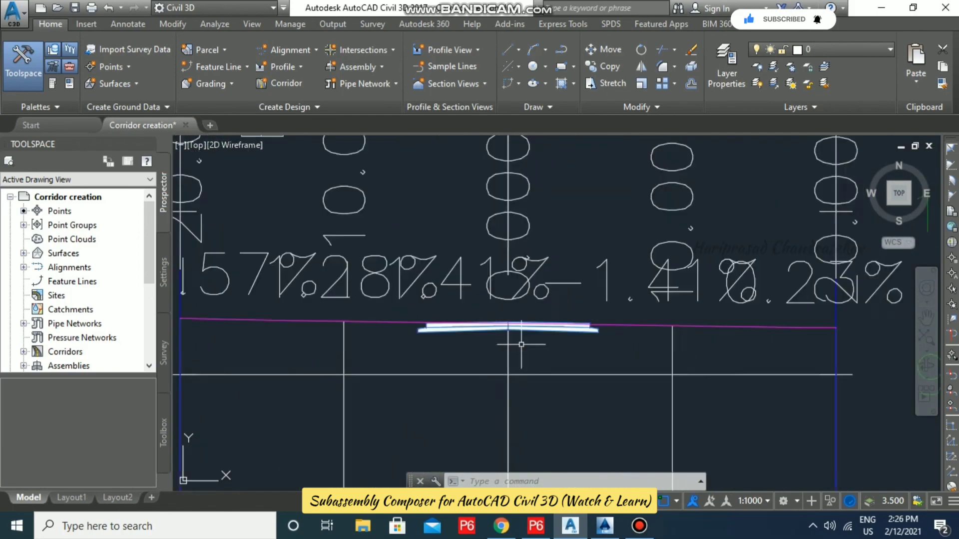
pyautogui.moveTo(521, 343); pyautogui.dragTo(539, 204, button='middle')
pyautogui.scroll(-3, 654, 196)
pyautogui.scroll(-3, 633, 199)
pyautogui.moveTo(615, 323); pyautogui.dragTo(610, 201, button='middle')
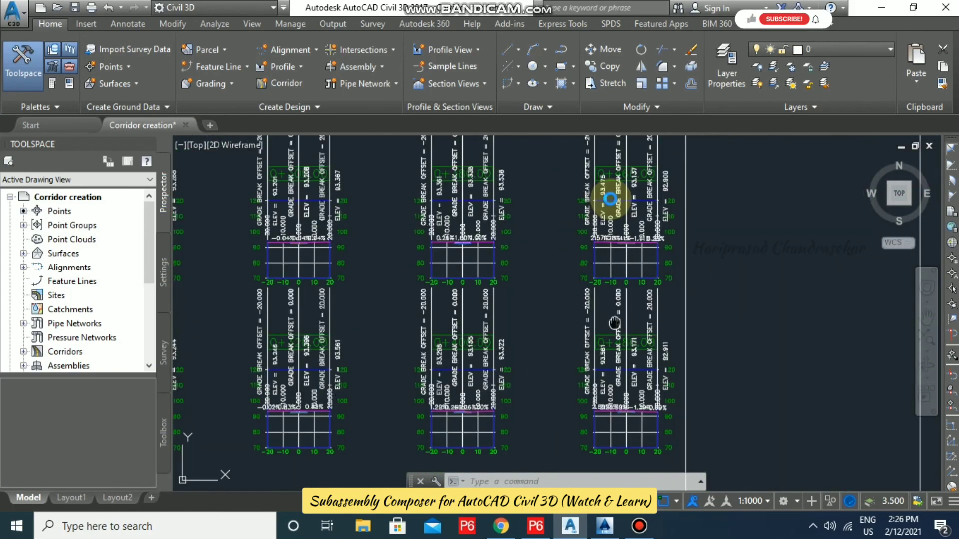
pyautogui.scroll(4, 620, 216)
pyautogui.moveTo(590, 291); pyautogui.dragTo(499, 297, button='middle')
pyautogui.scroll(-5, 499, 297)
pyautogui.moveTo(430, 300); pyautogui.dragTo(693, 272, button='middle')
pyautogui.moveTo(355, 273)
pyautogui.mouseDown(button='middle')
pyautogui.moveTo(563, 253)
pyautogui.moveTo(573, 325)
pyautogui.mouseUp(button='middle')
pyautogui.scroll(4, 300, 248)
pyautogui.scroll(2, 327, 264)
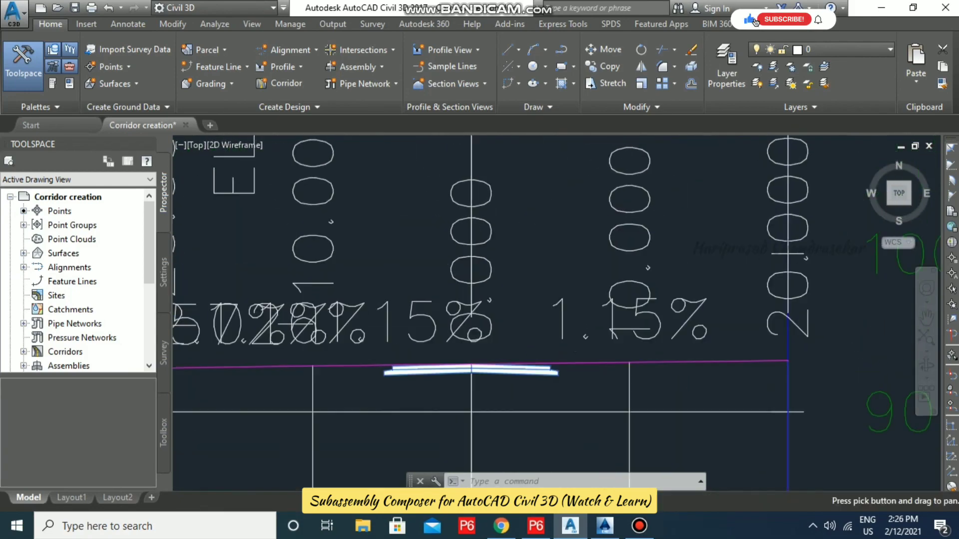
pyautogui.scroll(-4, 568, 325)
pyautogui.scroll(1, 262, 260)
pyautogui.moveTo(261, 260); pyautogui.dragTo(512, 357, button='middle')
pyautogui.scroll(-2, 563, 358)
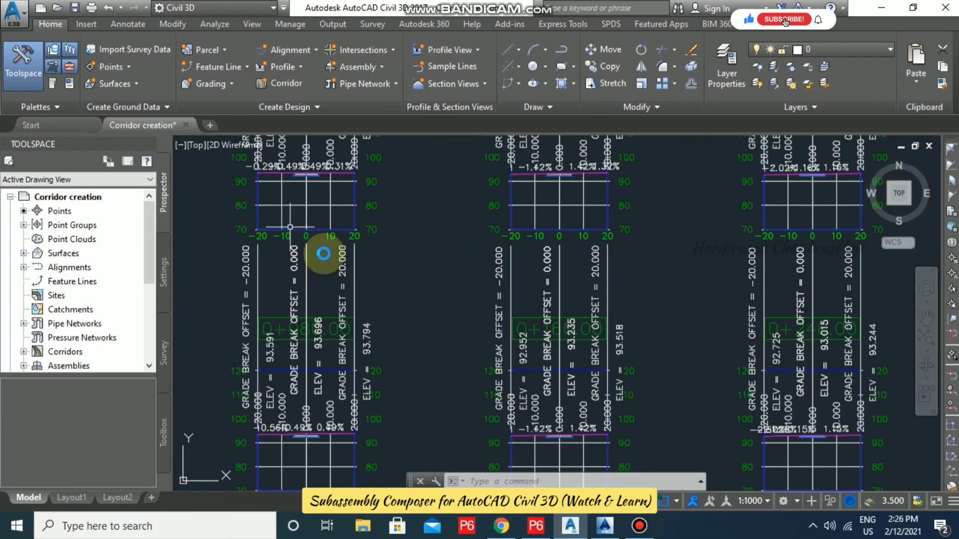
pyautogui.moveTo(323, 253); pyautogui.dragTo(439, 351, button='middle')
pyautogui.scroll(-10, 532, 248)
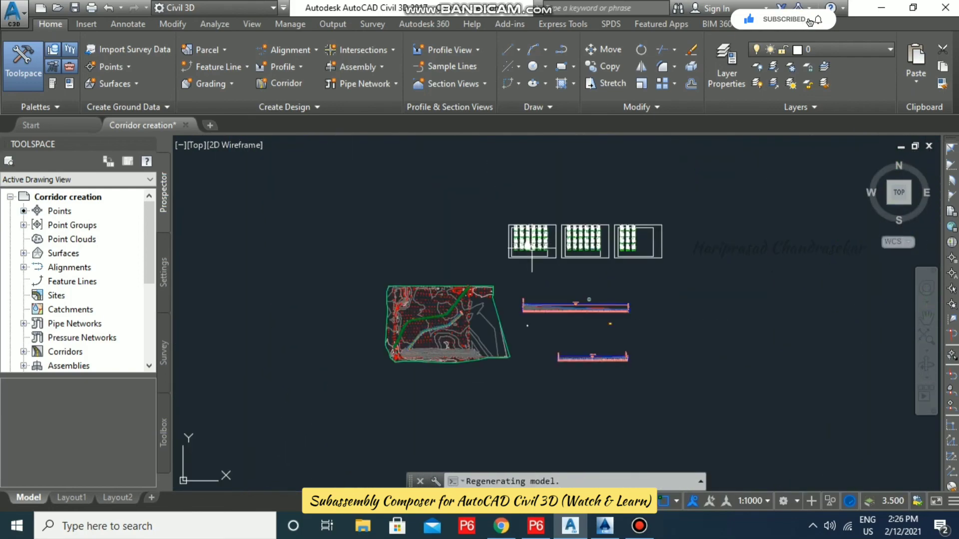